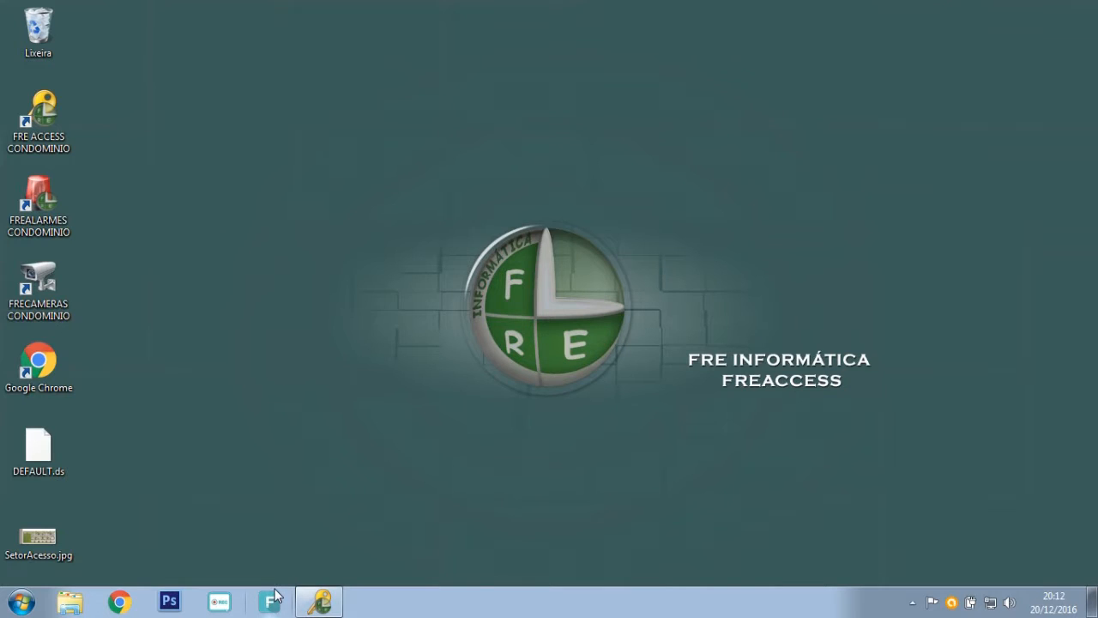
Bring FreeAccess to the front and open the Cadastro > Identificador registration form.
{"action": "left_click", "coordinate": [315, 591]}
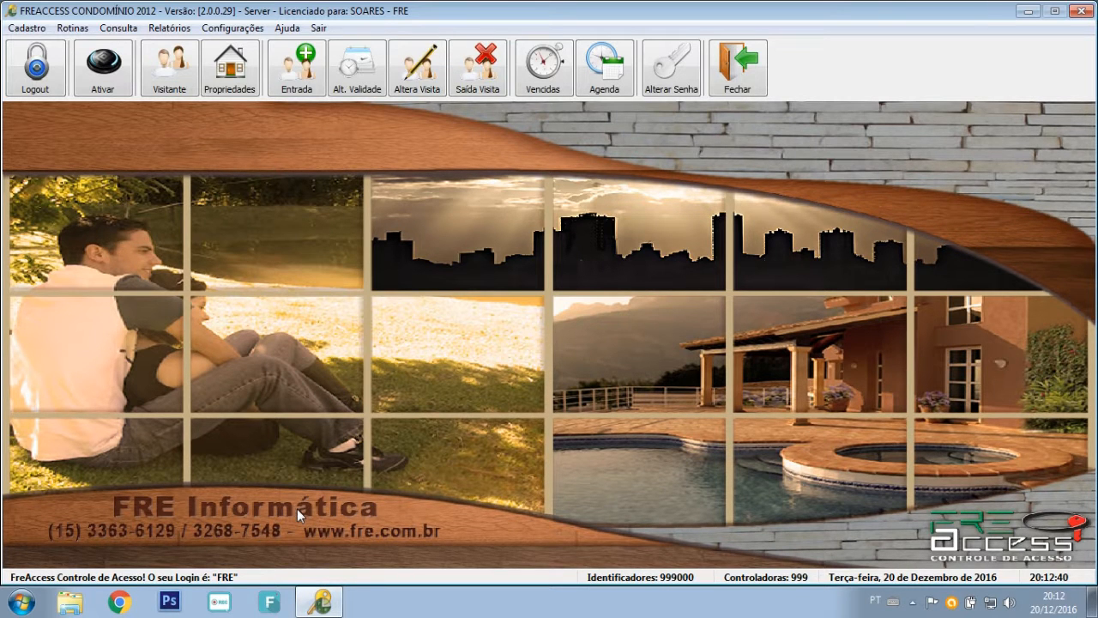
{"action": "left_click", "coordinate": [26, 28]}
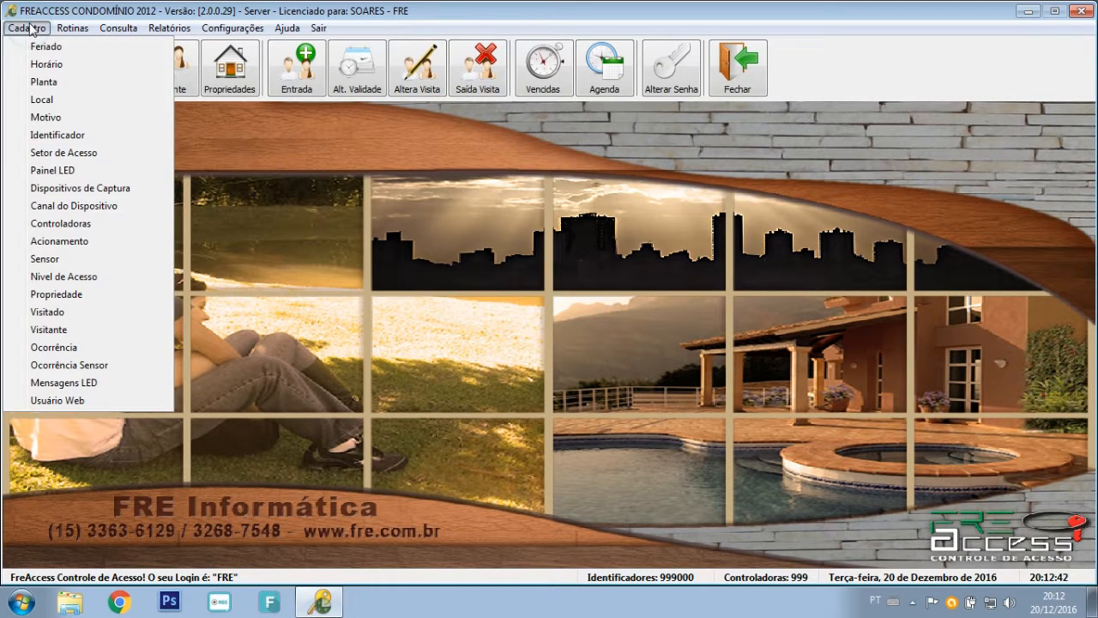
{"action": "left_click", "coordinate": [73, 136]}
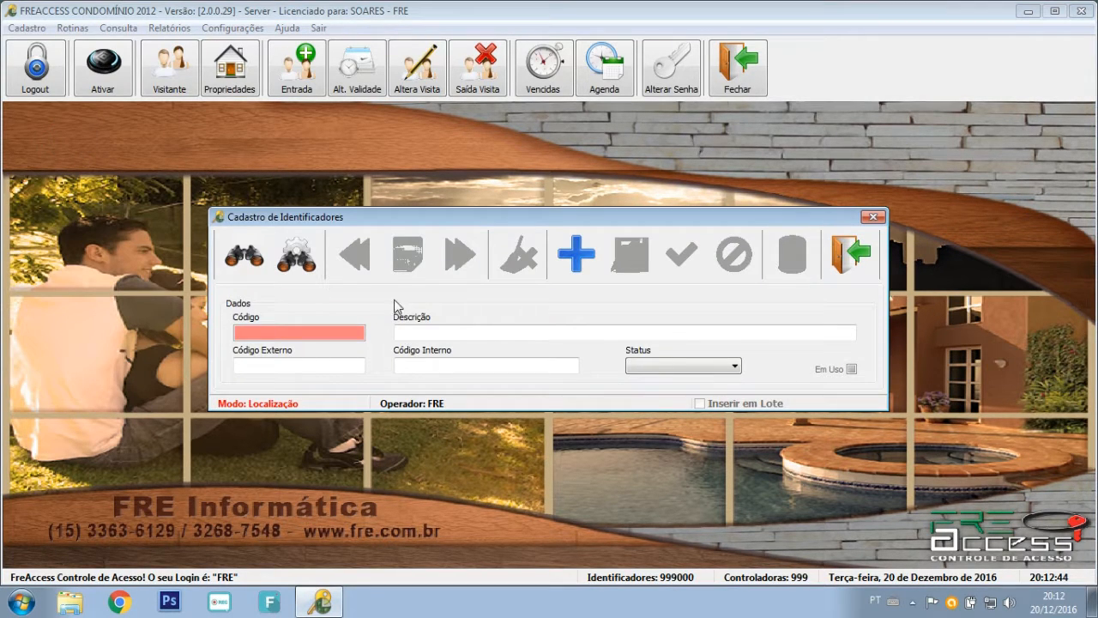
Add identifier ETIQUETA with codes 2 and status Etiqueta, save it and close the form.
{"action": "left_click", "coordinate": [577, 273]}
{"action": "left_click", "coordinate": [503, 333]}
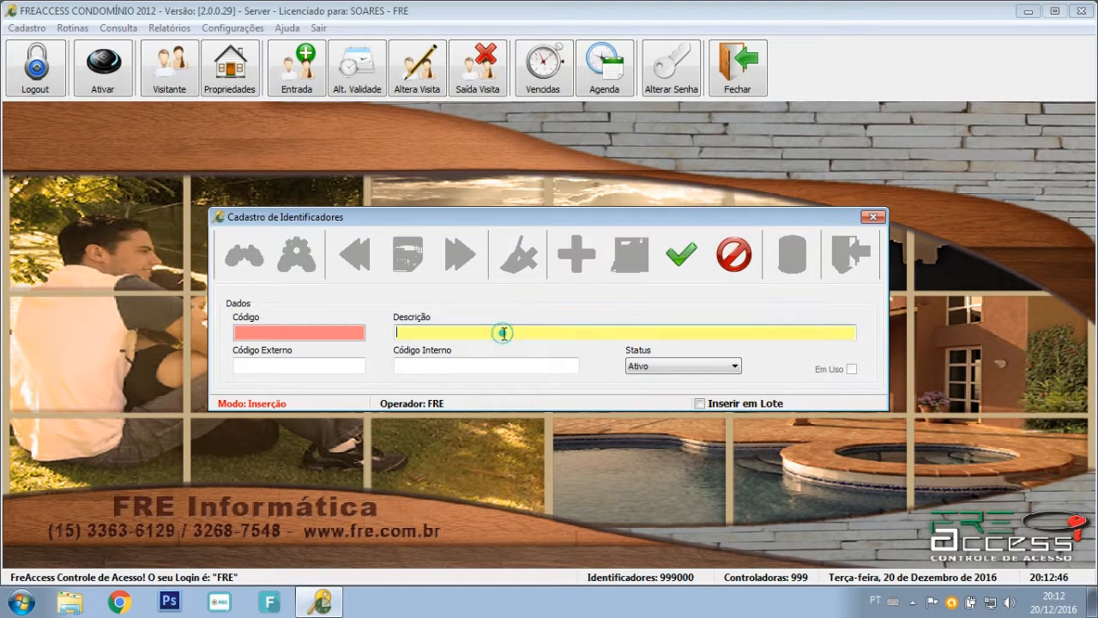
{"action": "type", "text": "ETIQUETA"}
{"action": "key", "text": "Tab"}
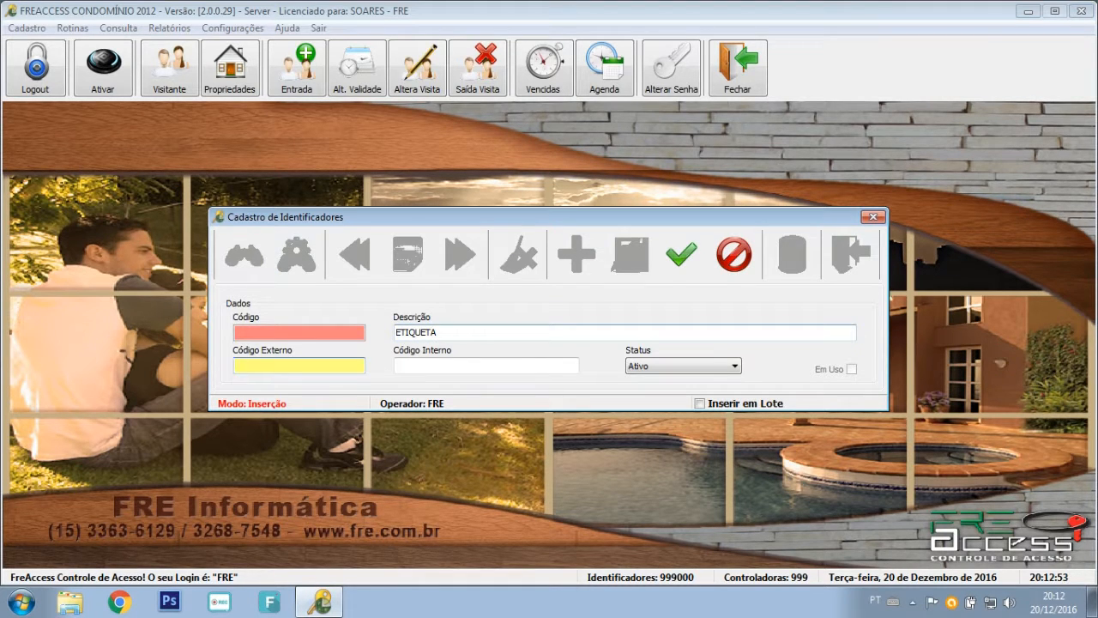
{"action": "key", "text": "Tab"}
{"action": "type", "text": "1"}
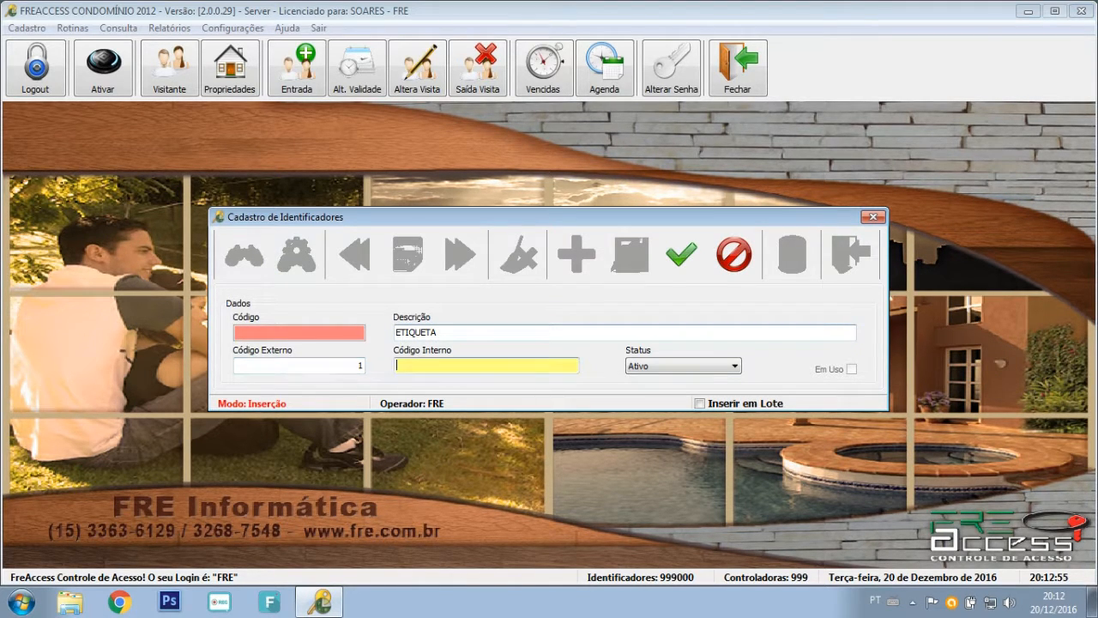
{"action": "left_click", "coordinate": [659, 364]}
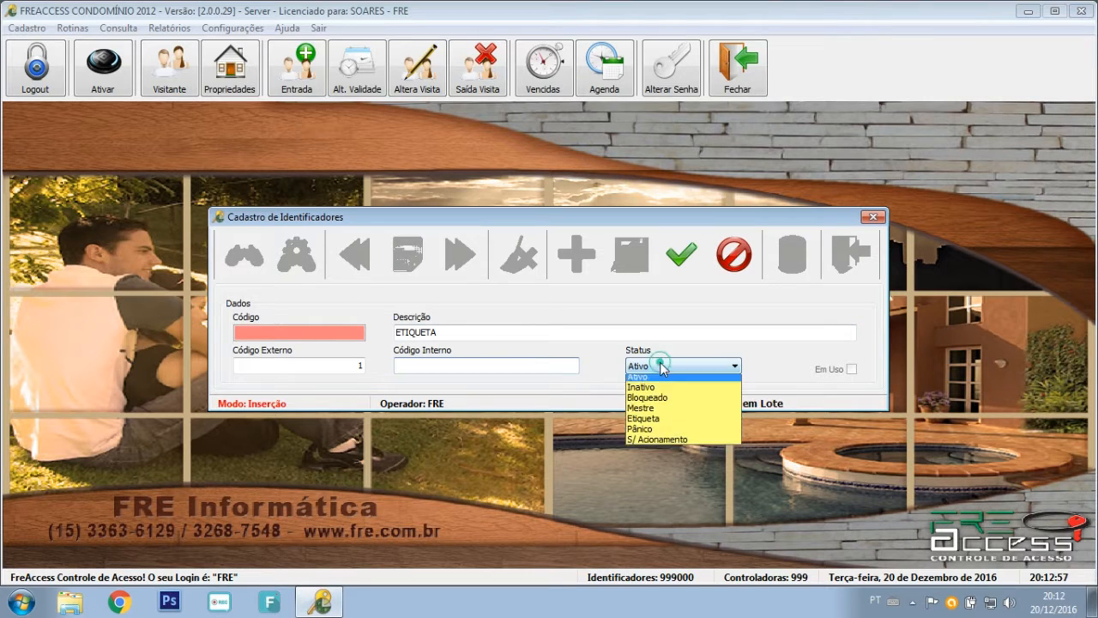
{"action": "left_click", "coordinate": [666, 422]}
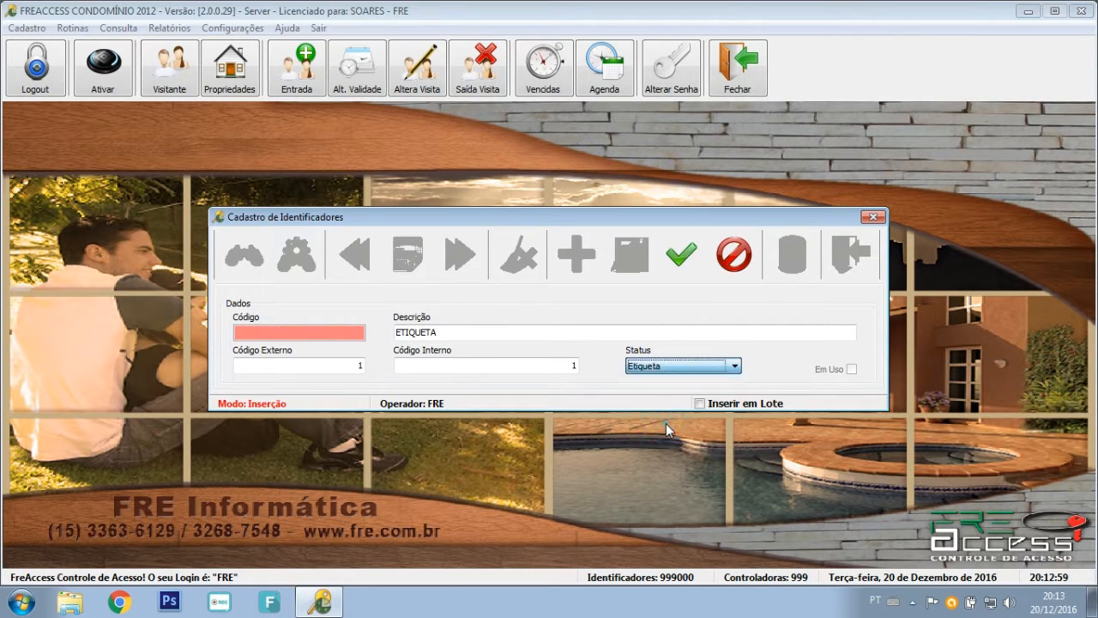
{"action": "left_click", "coordinate": [681, 254]}
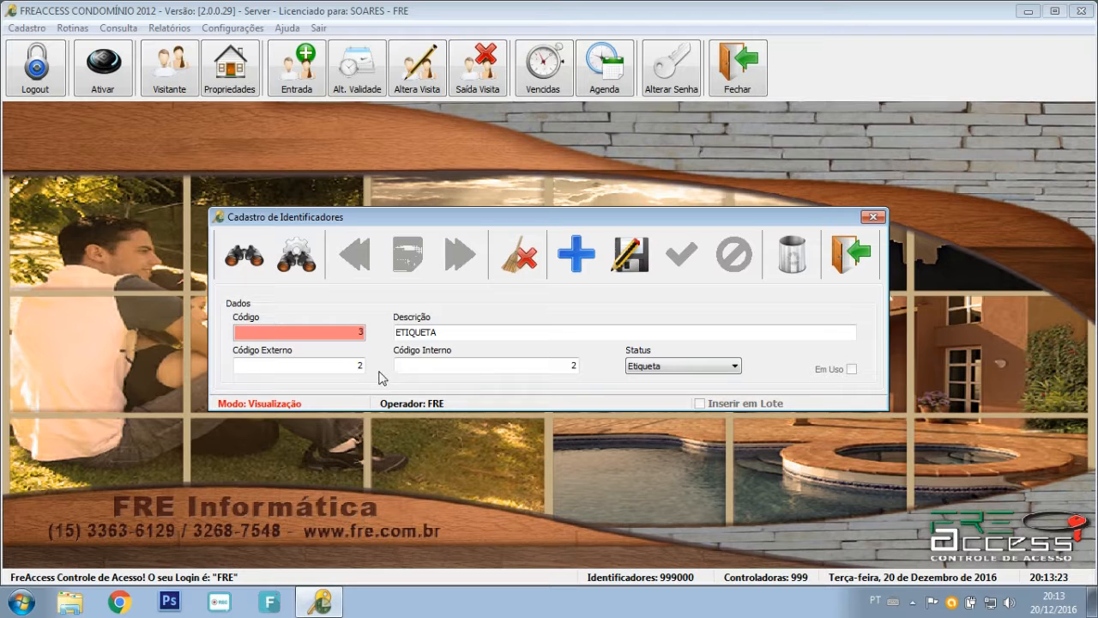
{"action": "left_click", "coordinate": [863, 260]}
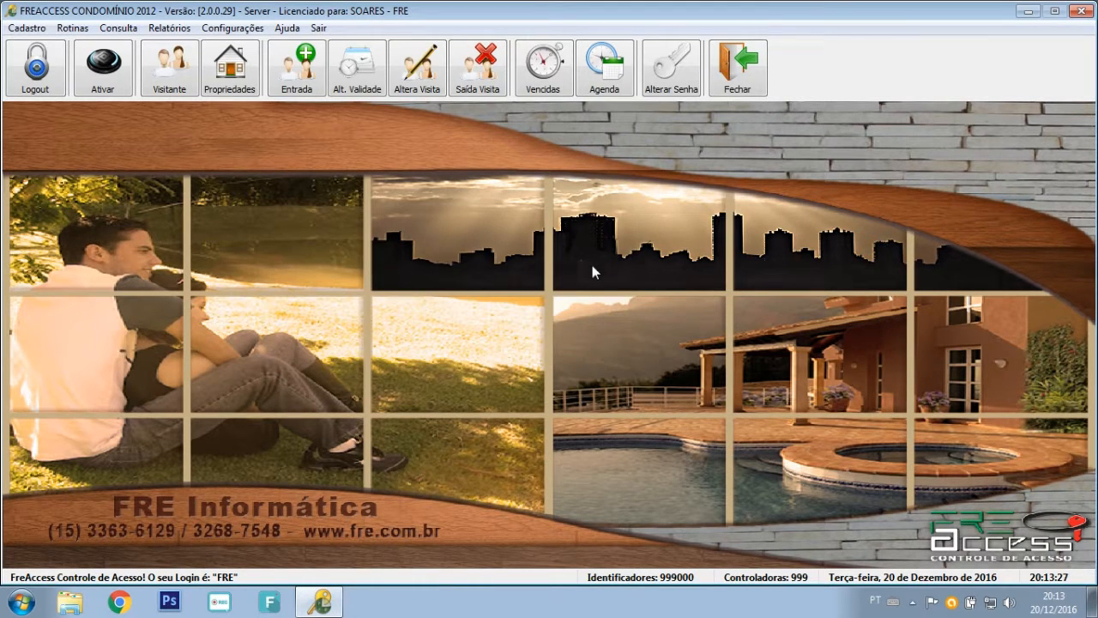
Dismiss the Cadastro menu and show the Rotinas > Agendamento submenu.
{"action": "left_click", "coordinate": [27, 27]}
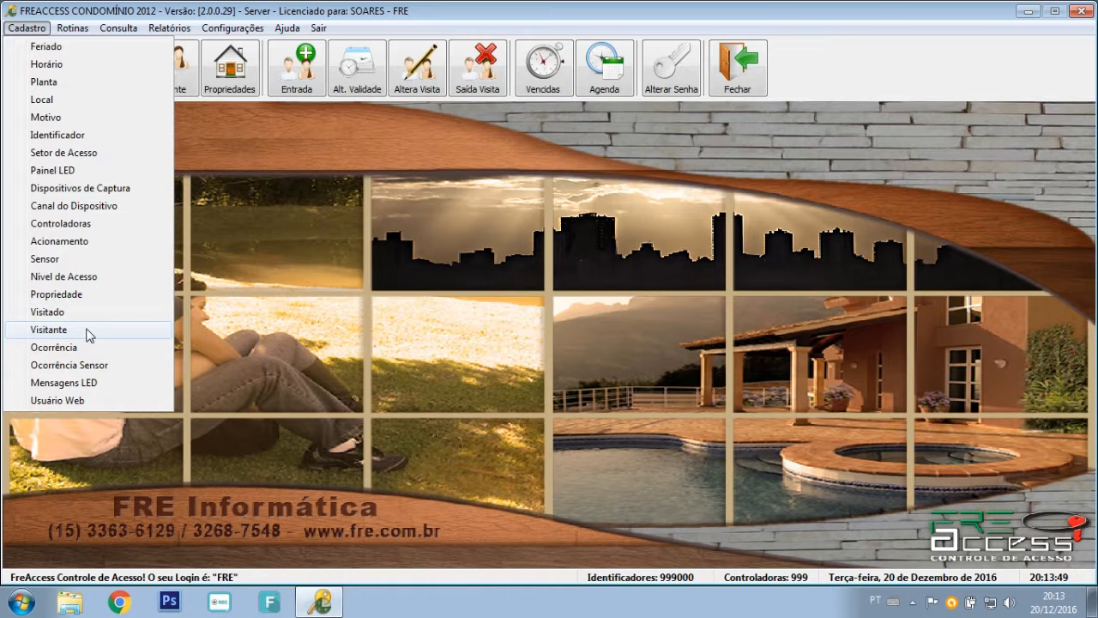
{"action": "key", "text": "Escape"}
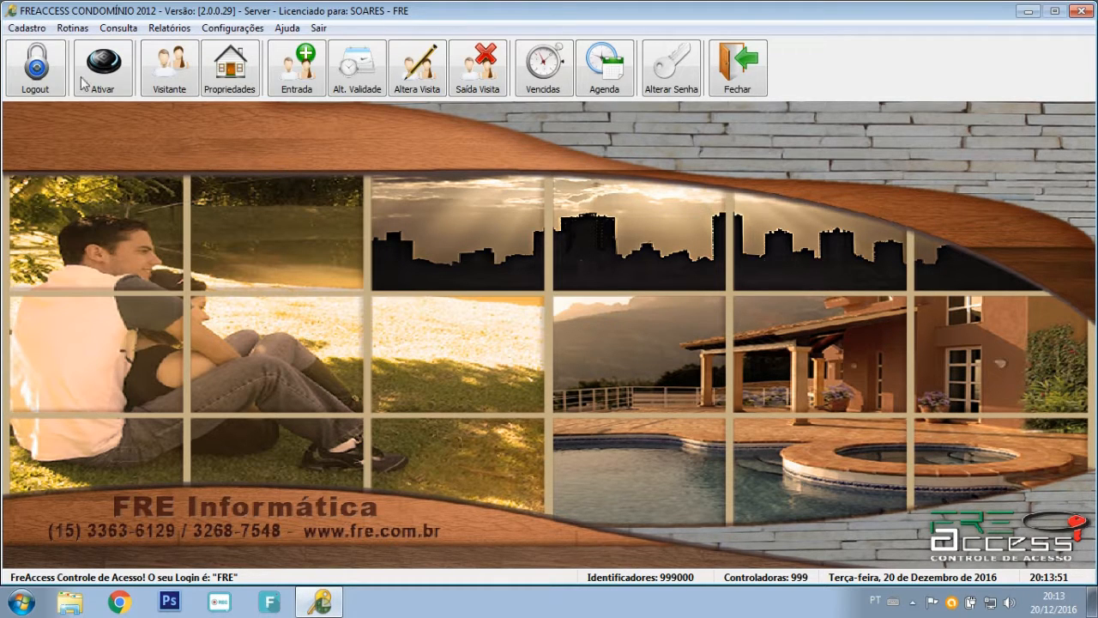
{"action": "left_click", "coordinate": [69, 33]}
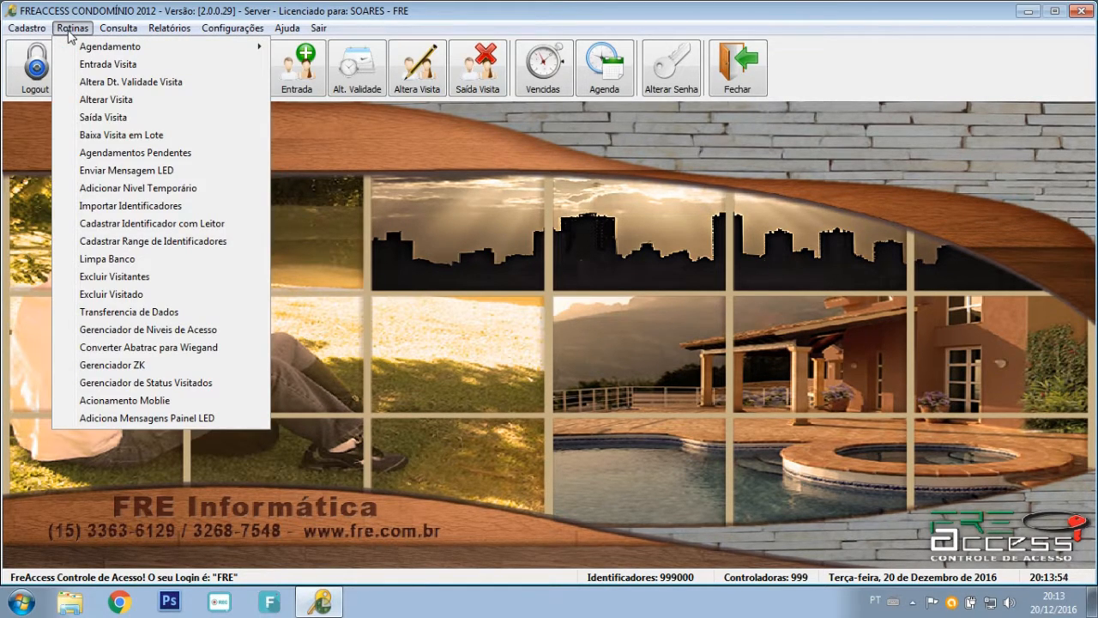
{"action": "mouse_move", "coordinate": [85, 51]}
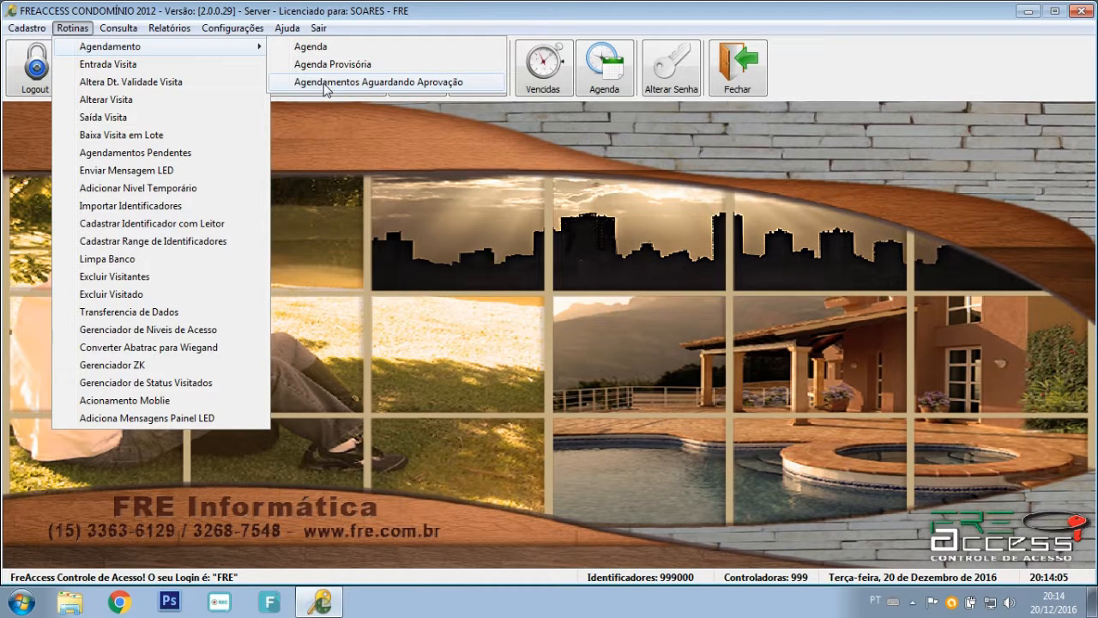
Open Agenda and start a new schedule with reason PARTICULAR and visitor TESTE.
{"action": "left_click", "coordinate": [324, 51]}
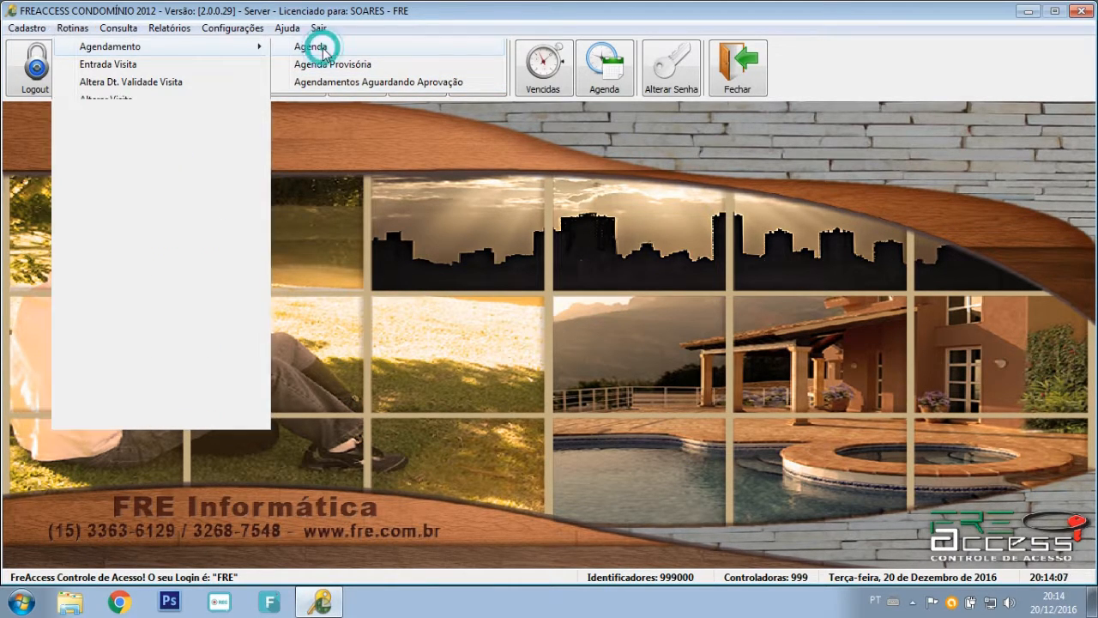
{"action": "left_click", "coordinate": [575, 241]}
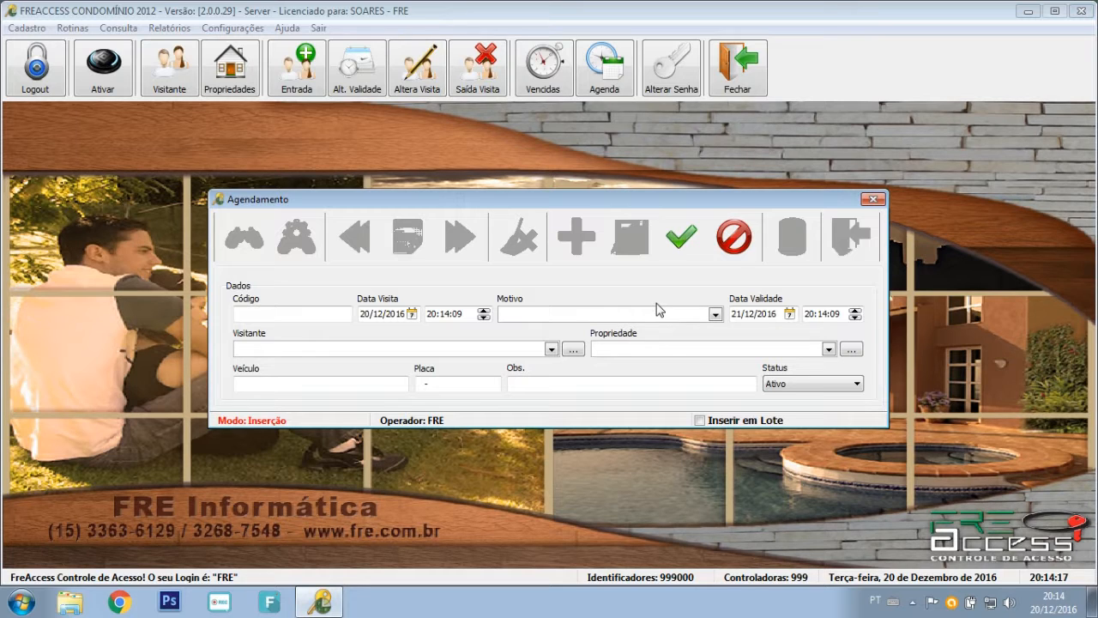
{"action": "left_click", "coordinate": [616, 312]}
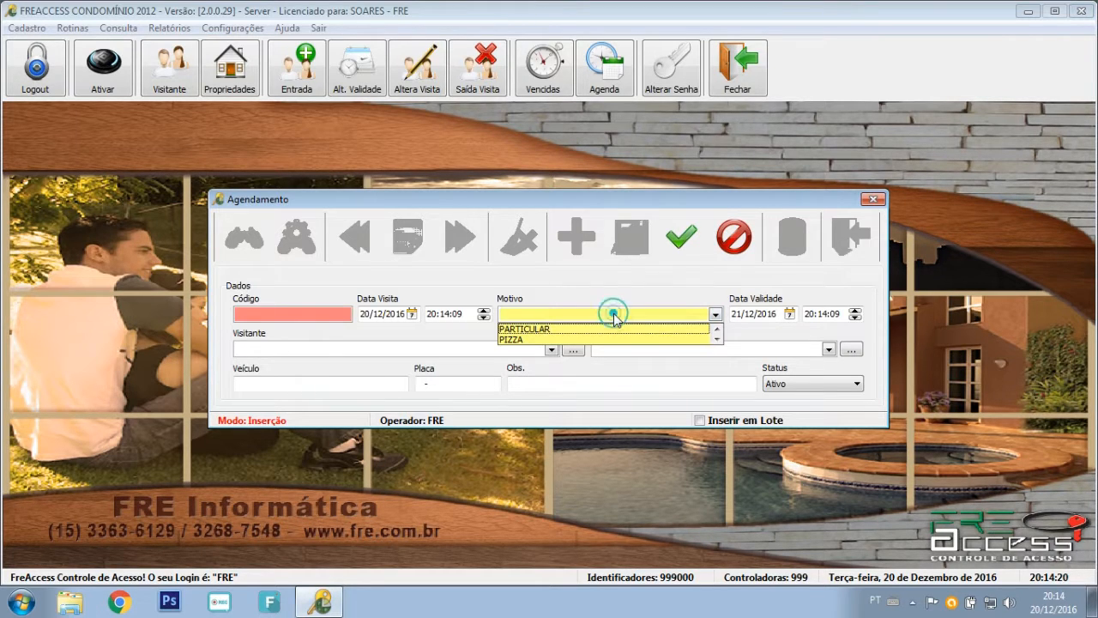
{"action": "left_click", "coordinate": [563, 331]}
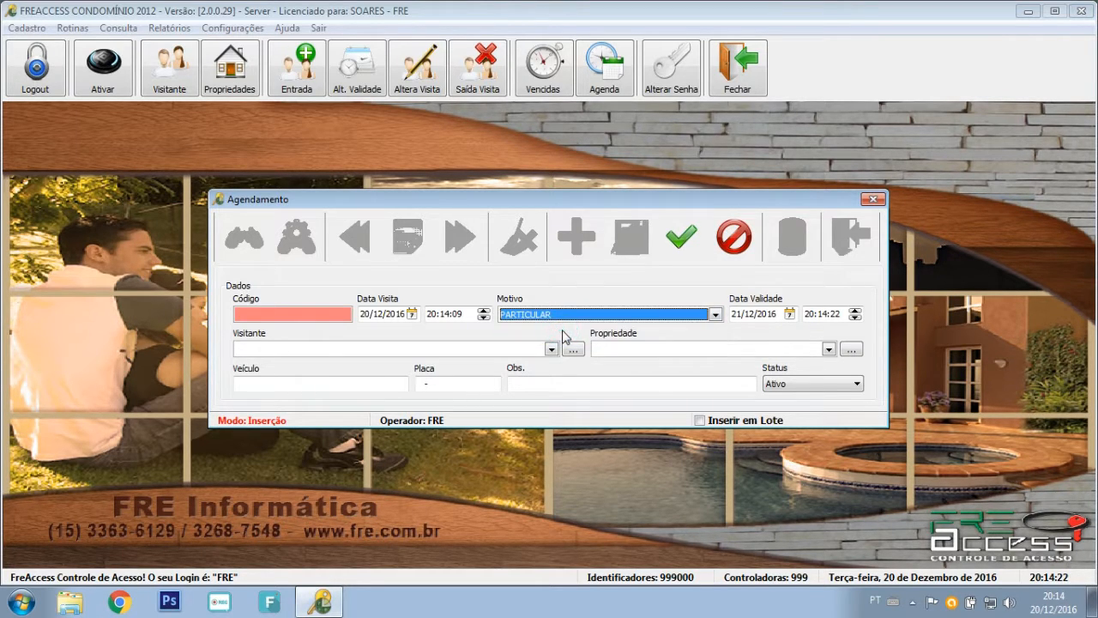
{"action": "left_click", "coordinate": [489, 349]}
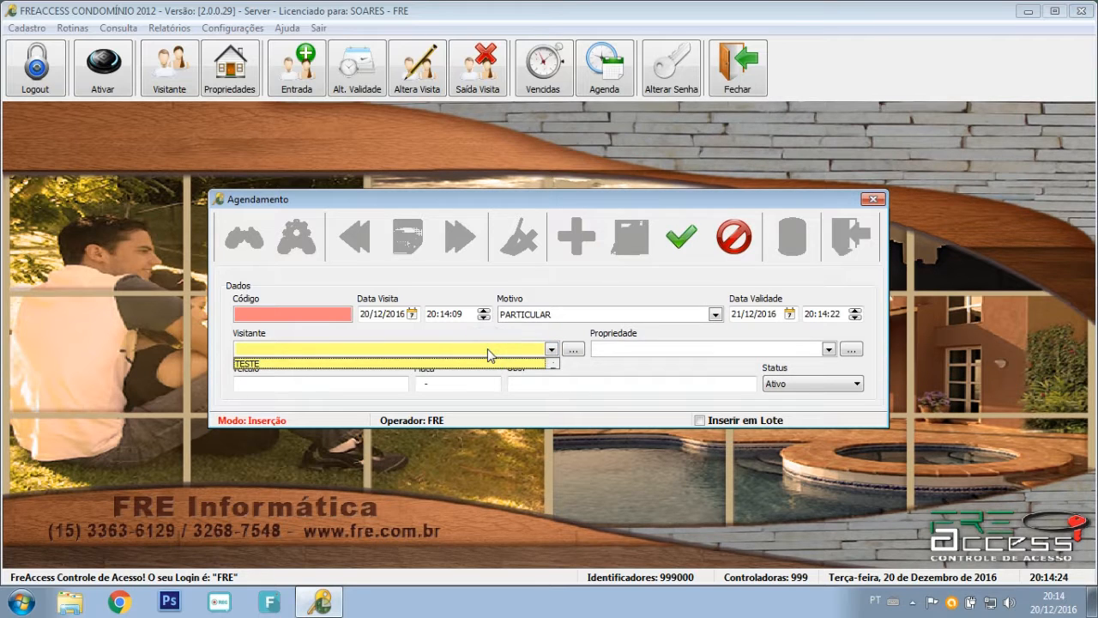
{"action": "left_click", "coordinate": [482, 363]}
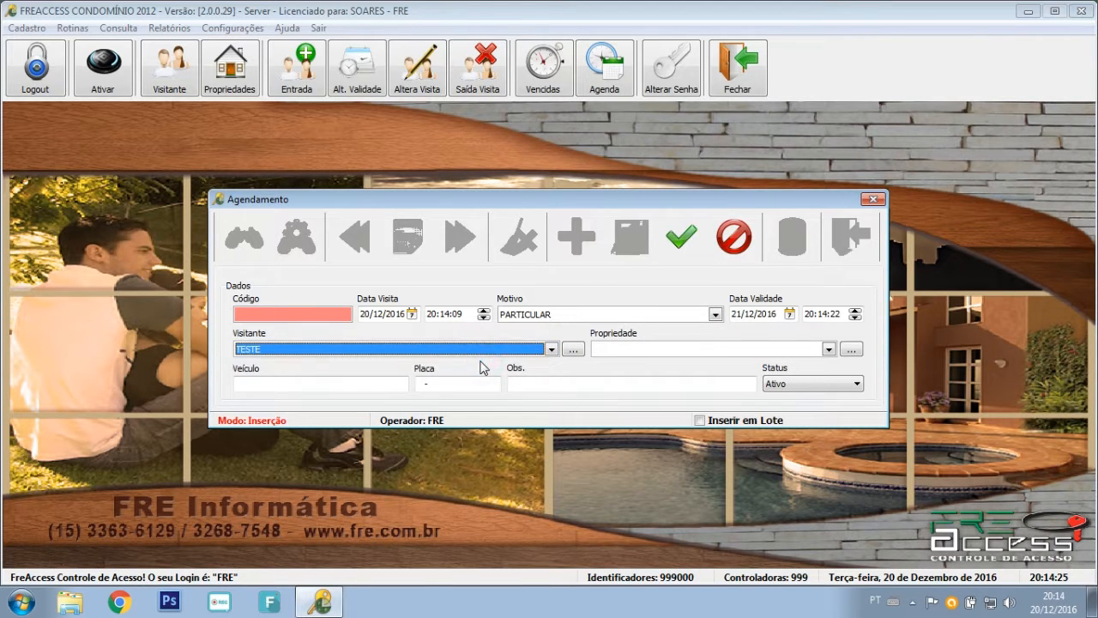
Pick the resident's property and keep validity date 21/12/2016 for the schedule.
{"action": "left_click", "coordinate": [642, 350]}
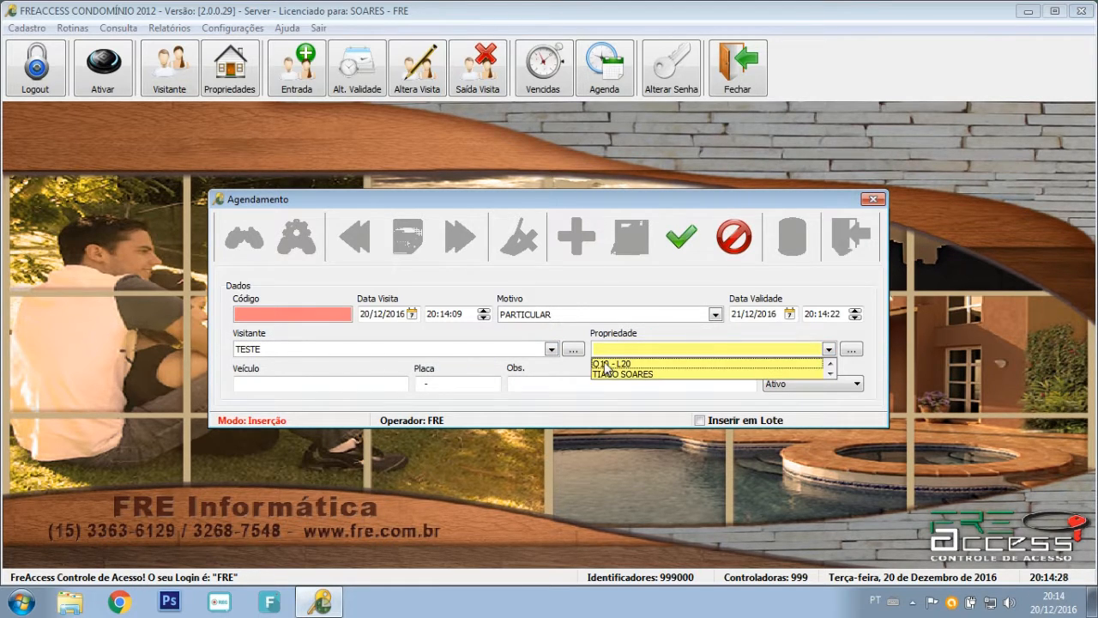
{"action": "left_click", "coordinate": [607, 374]}
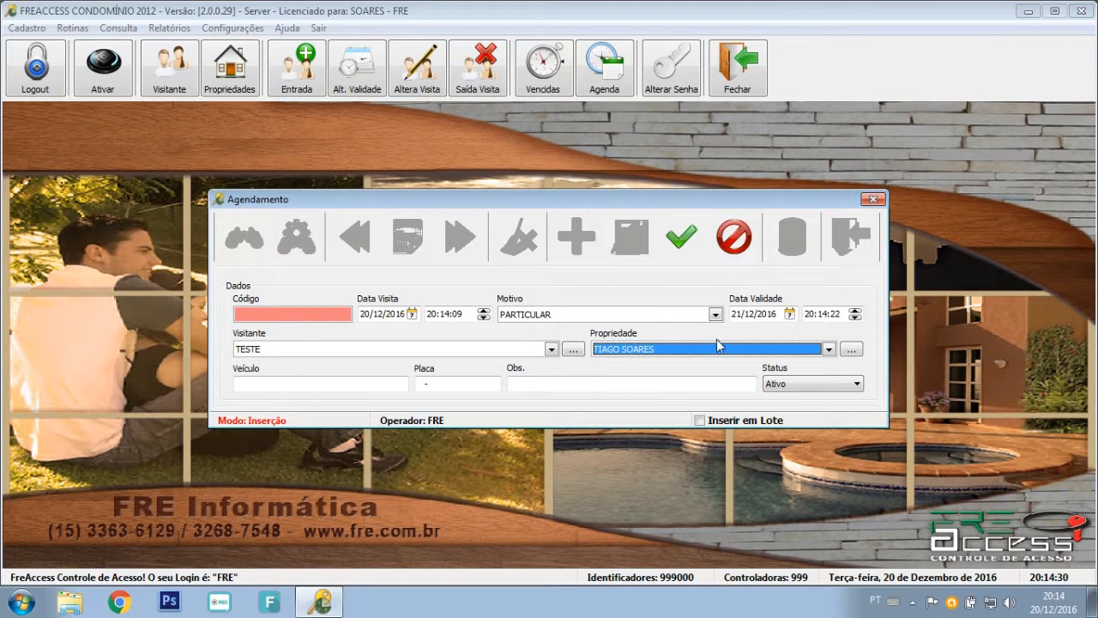
{"action": "left_click", "coordinate": [789, 315]}
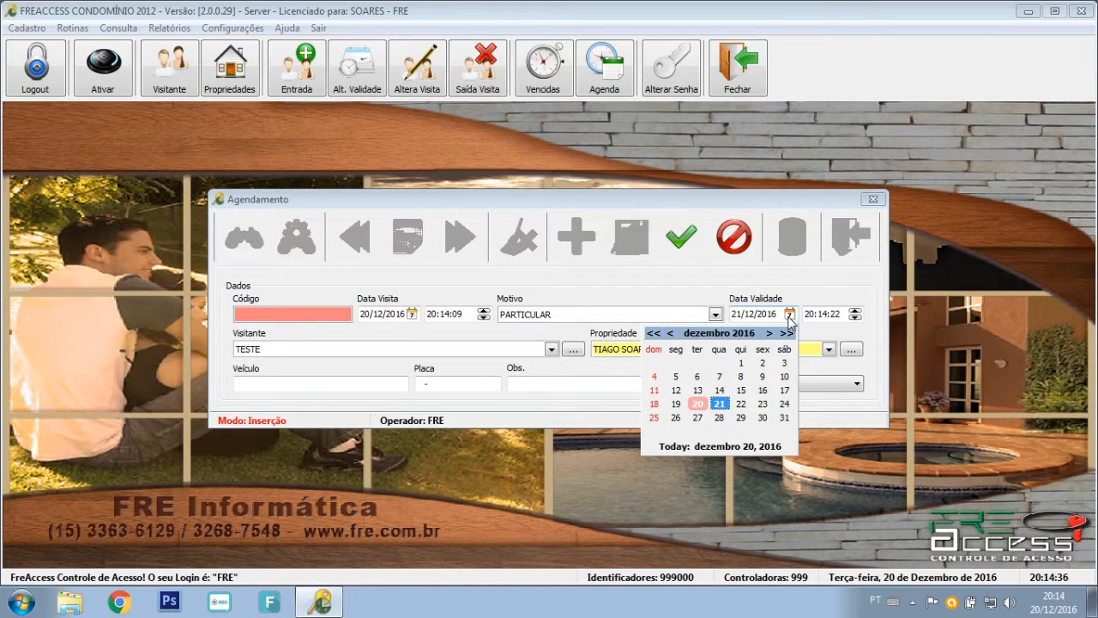
{"action": "left_click", "coordinate": [721, 405]}
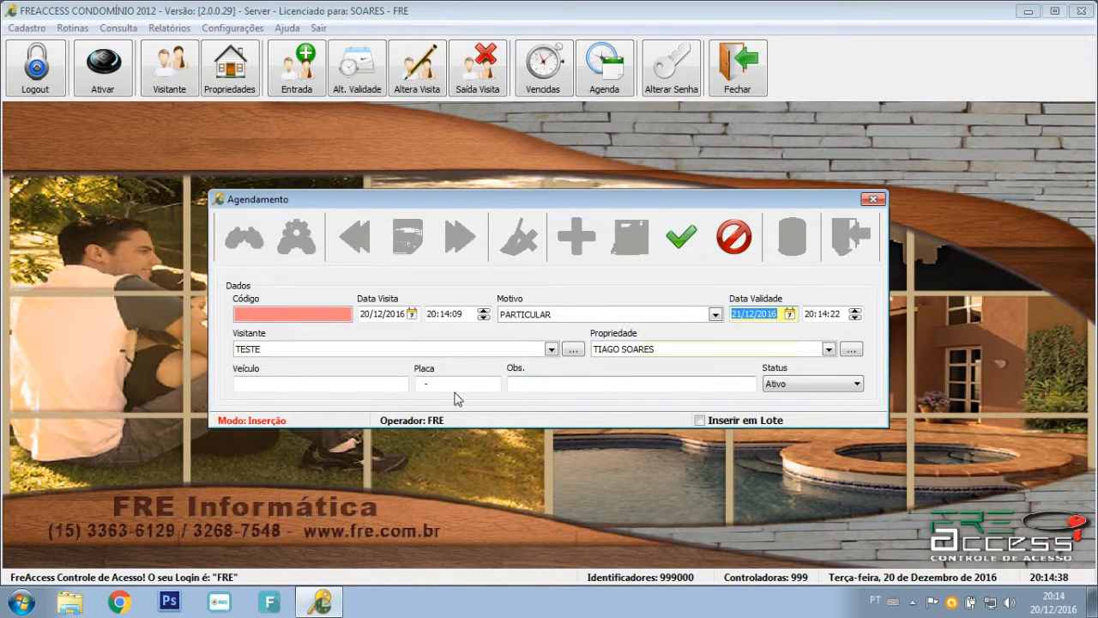
{"action": "left_click", "coordinate": [369, 385]}
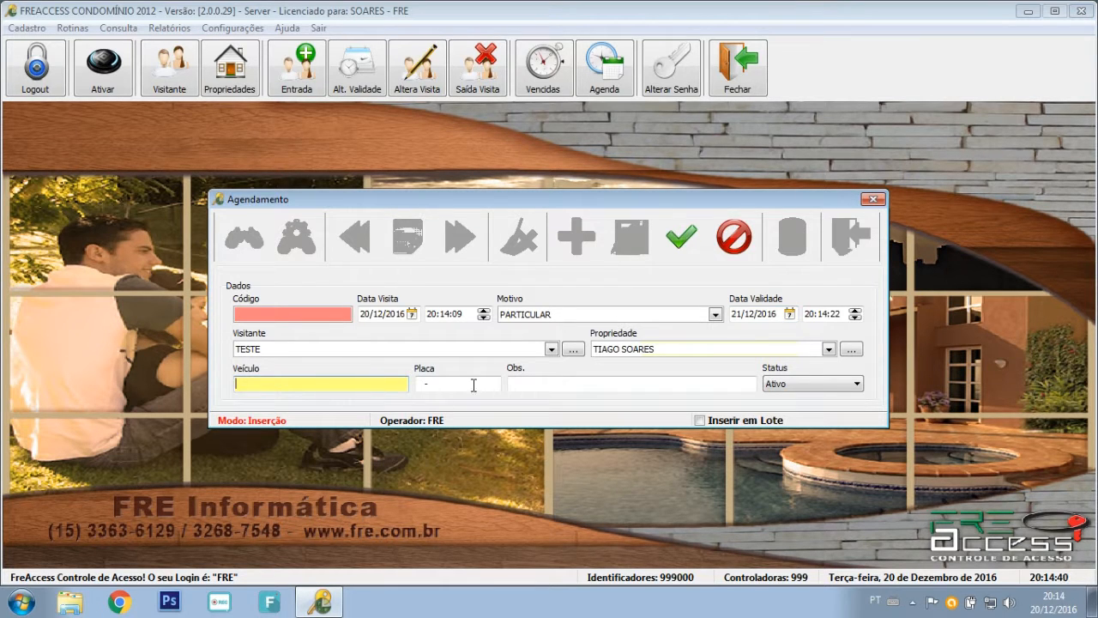
{"action": "left_click", "coordinate": [599, 388]}
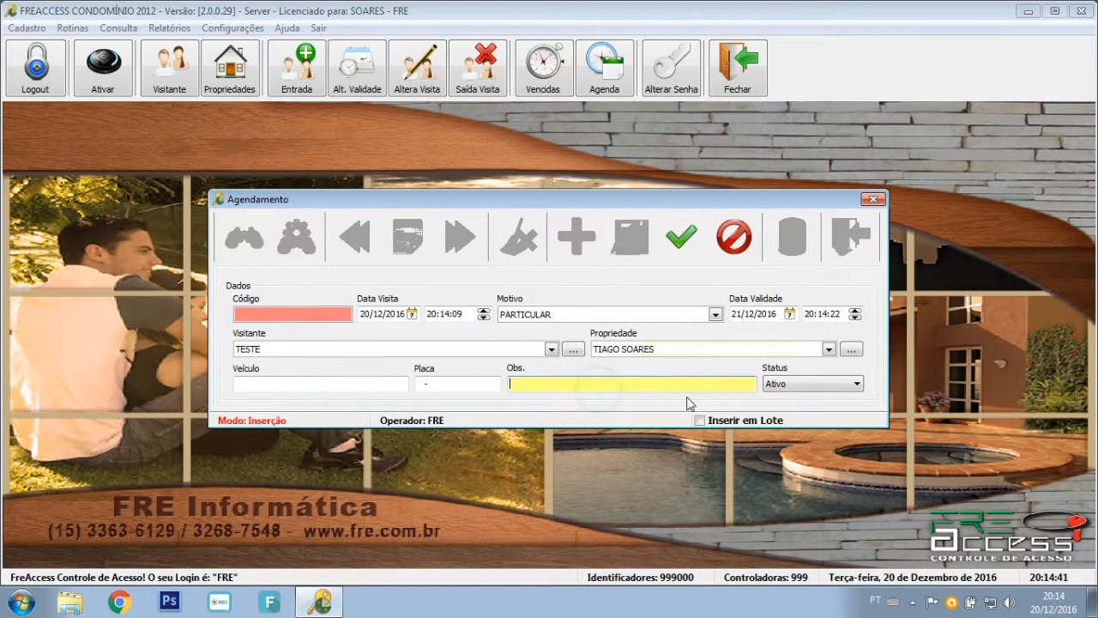
{"action": "left_click", "coordinate": [785, 387]}
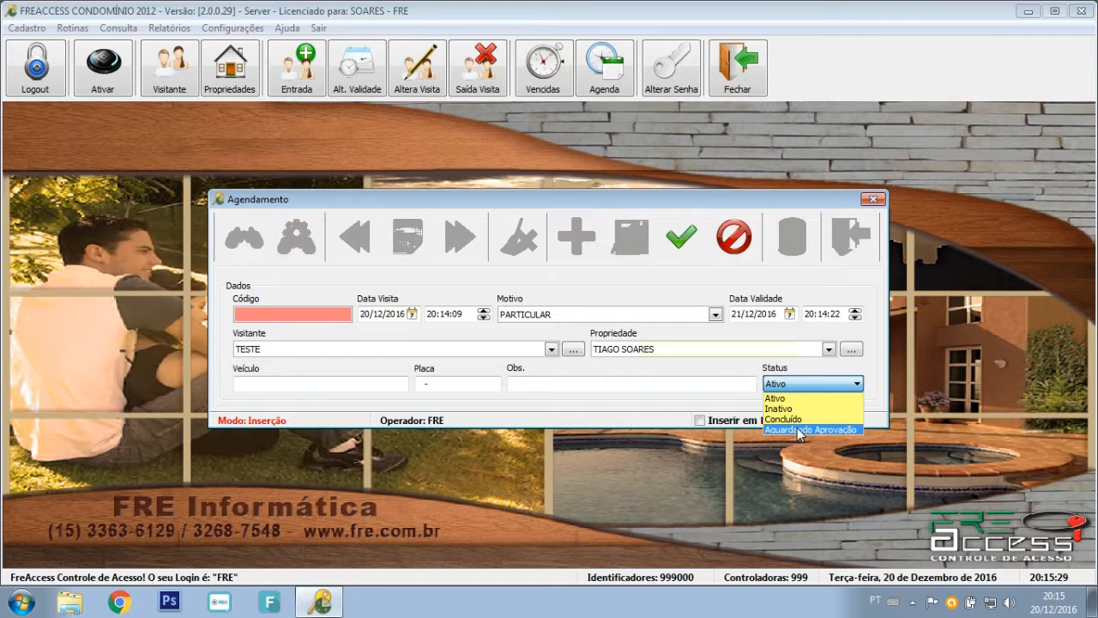
Set status Aguardando Aprovação, save the schedule and close the Agendamento window.
{"action": "left_click", "coordinate": [799, 431]}
{"action": "left_click", "coordinate": [682, 239]}
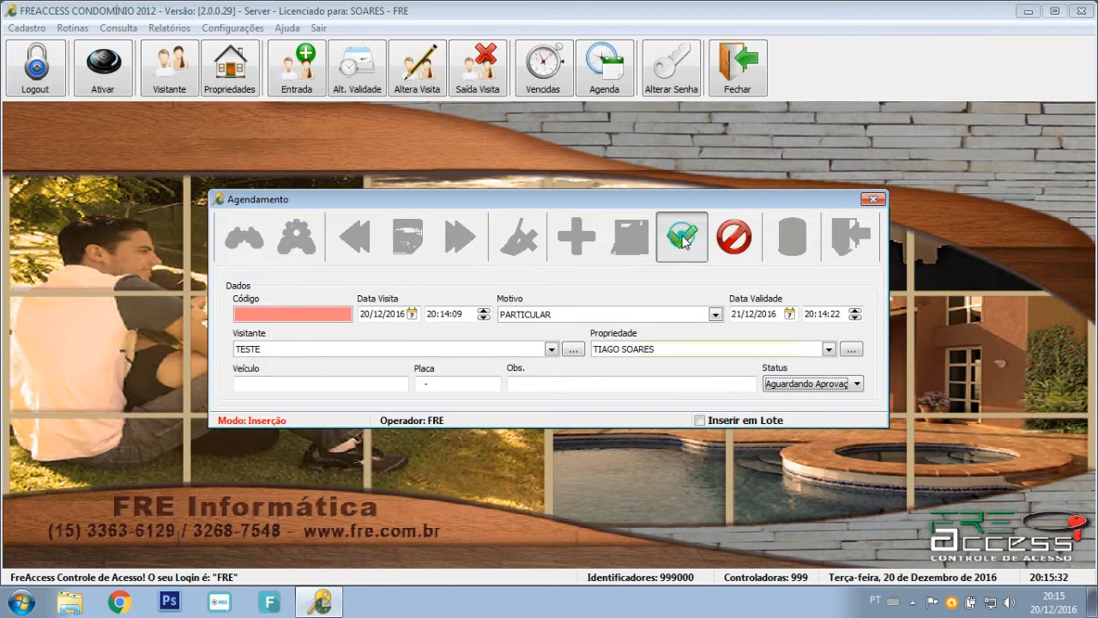
{"action": "left_click", "coordinate": [851, 237]}
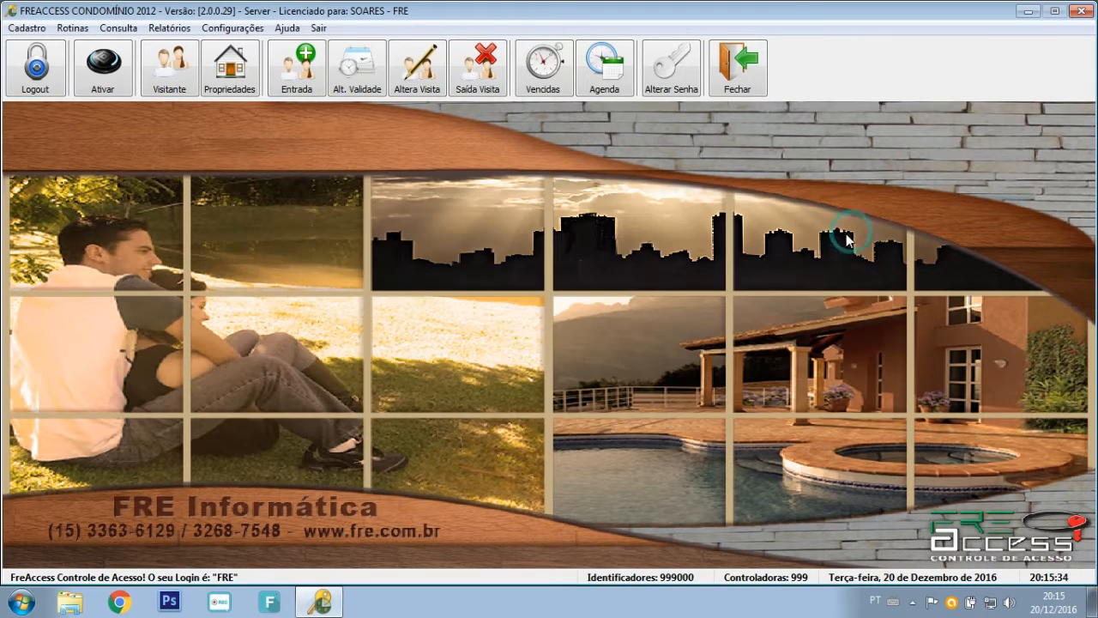
Open Agenda Provisória and start a new booking under the visitor's name.
{"action": "left_click", "coordinate": [73, 28]}
{"action": "mouse_move", "coordinate": [120, 46]}
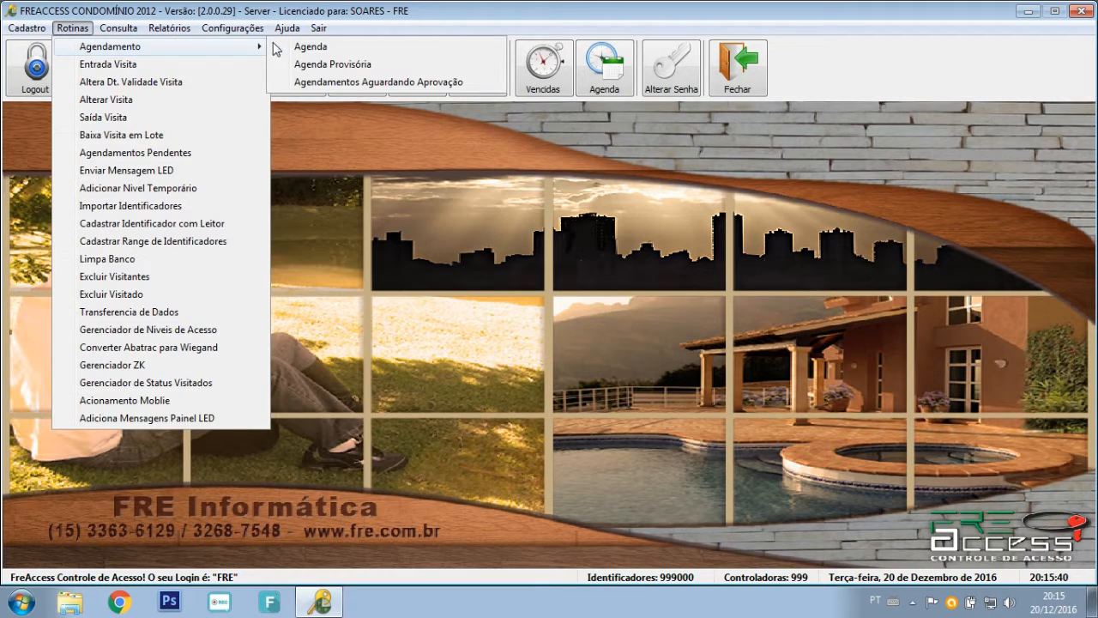
{"action": "left_click", "coordinate": [333, 65]}
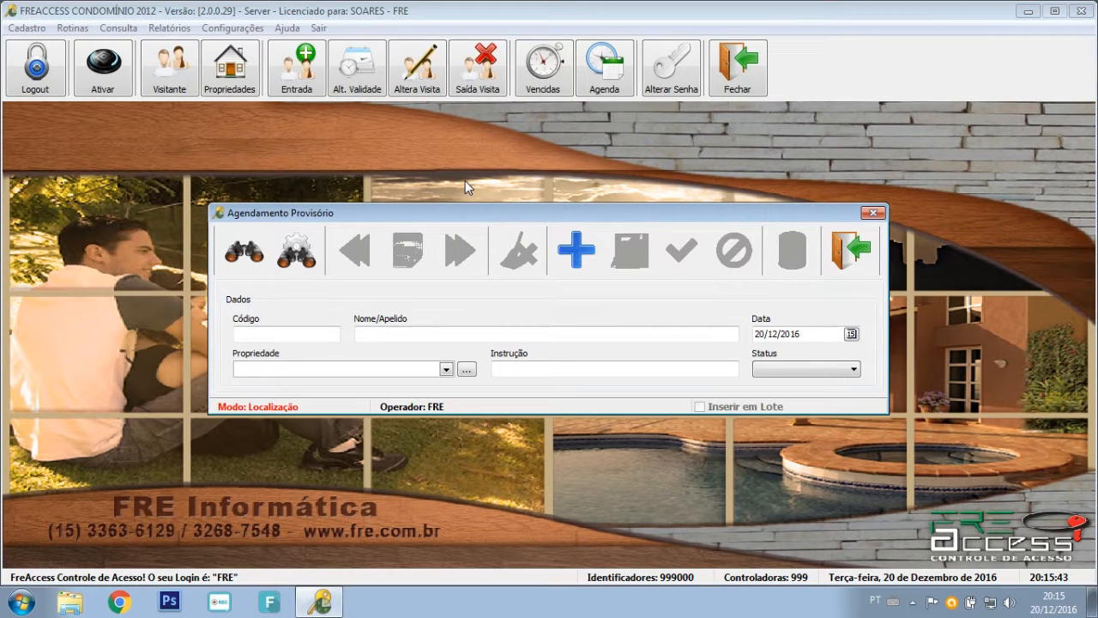
{"action": "left_click", "coordinate": [572, 256]}
{"action": "left_click", "coordinate": [520, 333]}
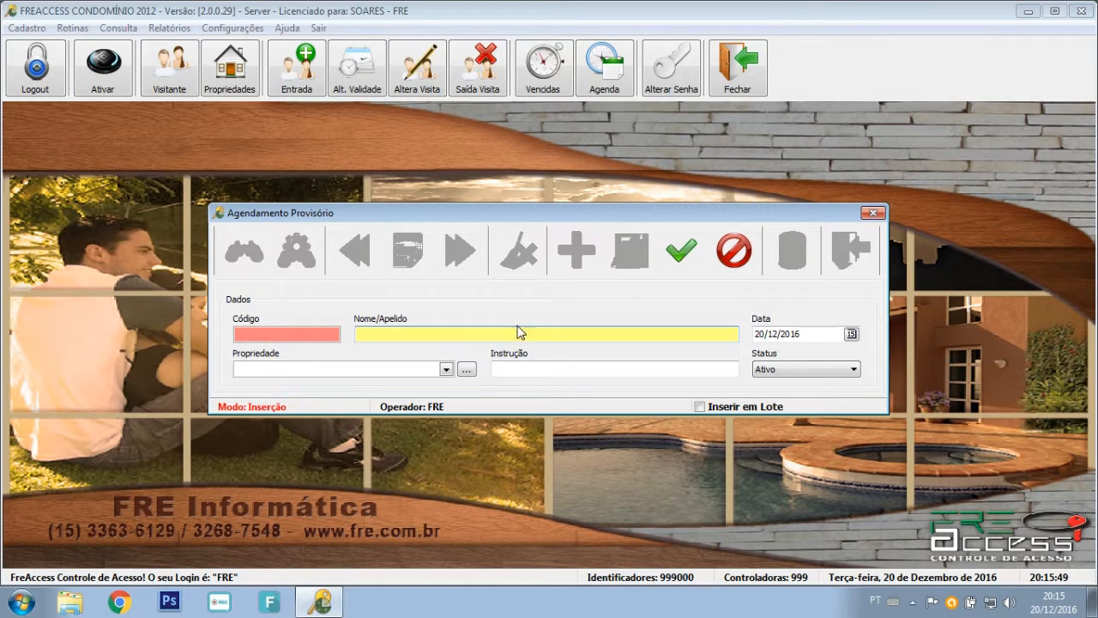
{"action": "type", "text": "SOARES"}
{"action": "key", "text": "Tab"}
{"action": "left_click", "coordinate": [852, 333]}
{"action": "left_click", "coordinate": [852, 335]}
Set property Q10 - L20, instruction SALÃO DE FESTAS, status Aguardando Aprovação, and save.
{"action": "left_click", "coordinate": [446, 369]}
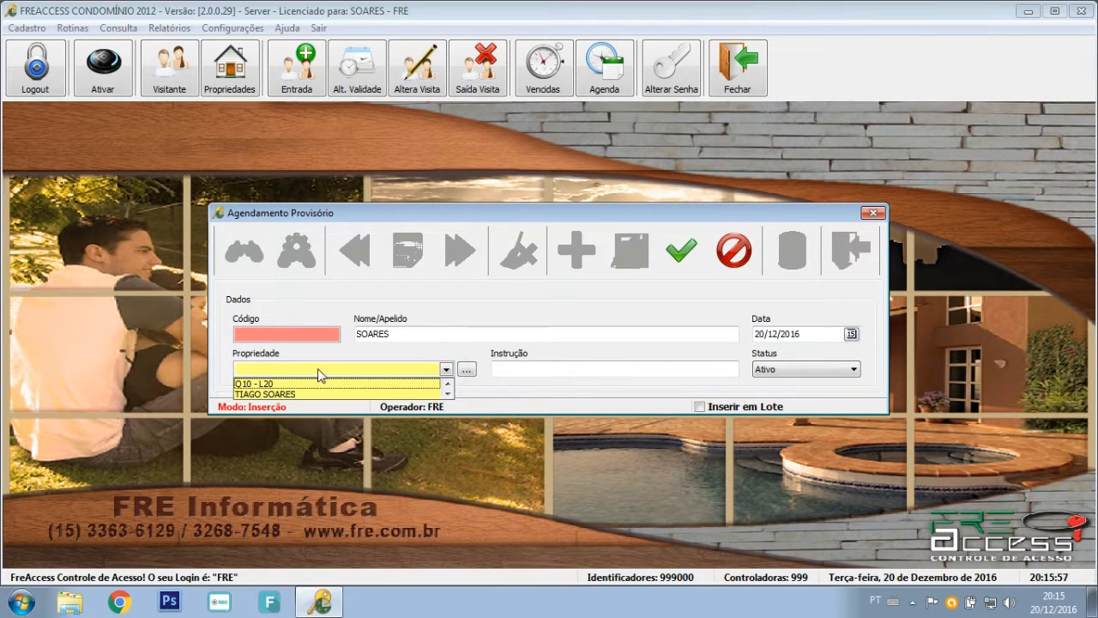
{"action": "left_click", "coordinate": [268, 385]}
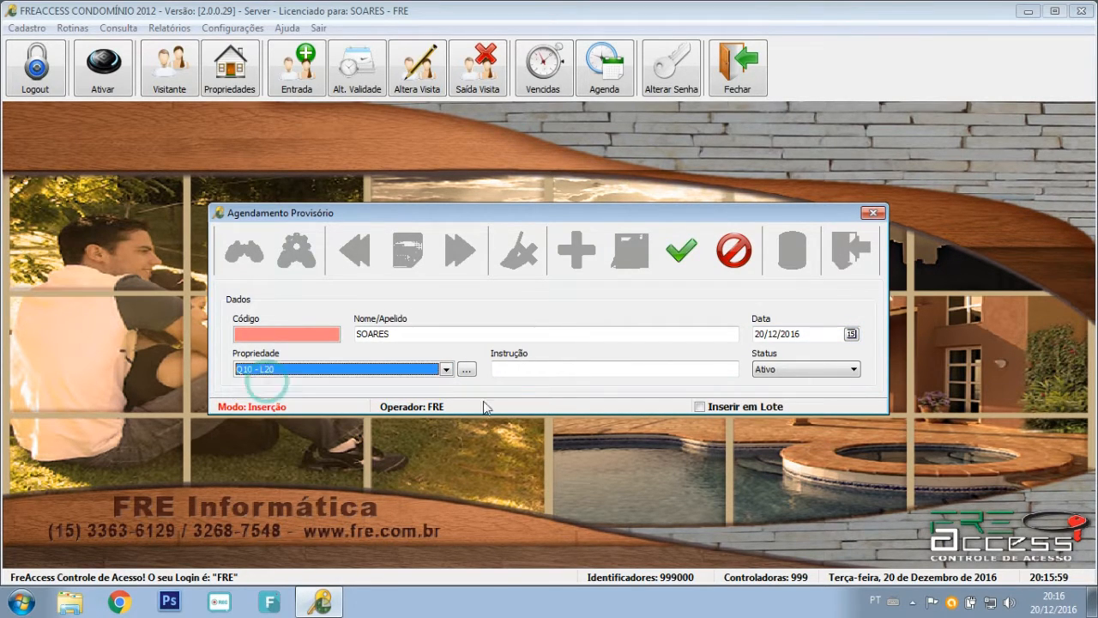
{"action": "left_click", "coordinate": [556, 369]}
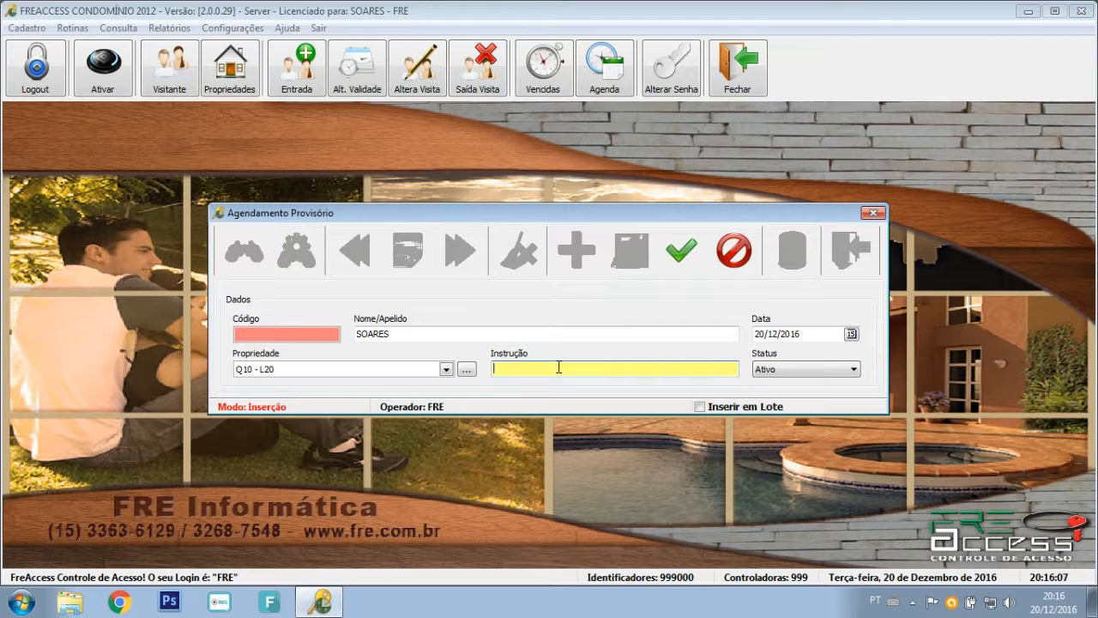
{"action": "type", "text": "SALÃO DE FESTAS"}
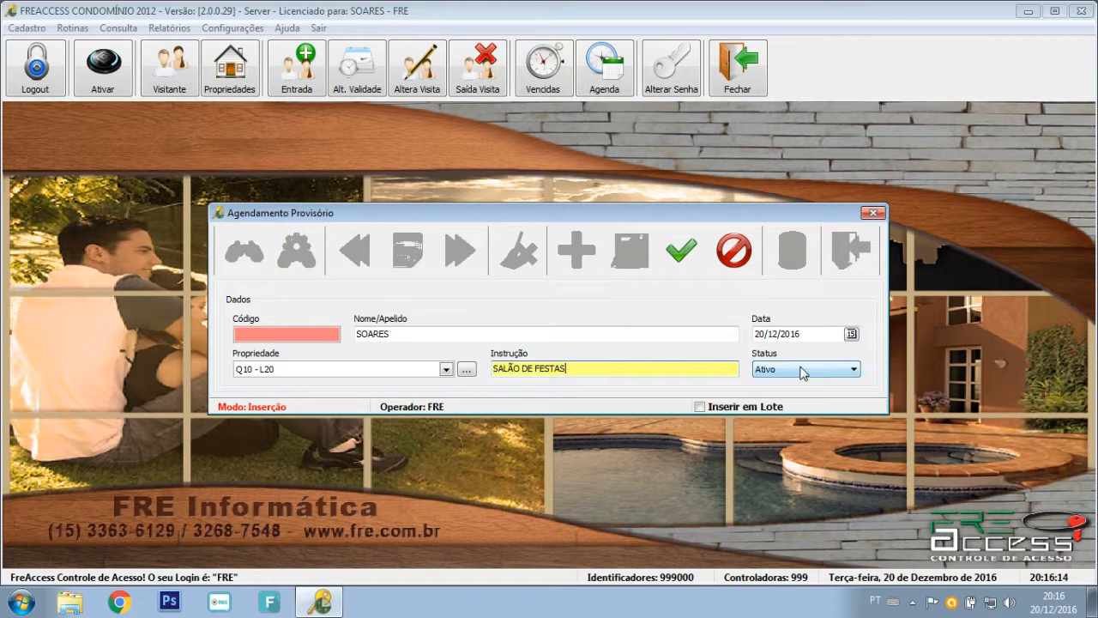
{"action": "left_click", "coordinate": [793, 369]}
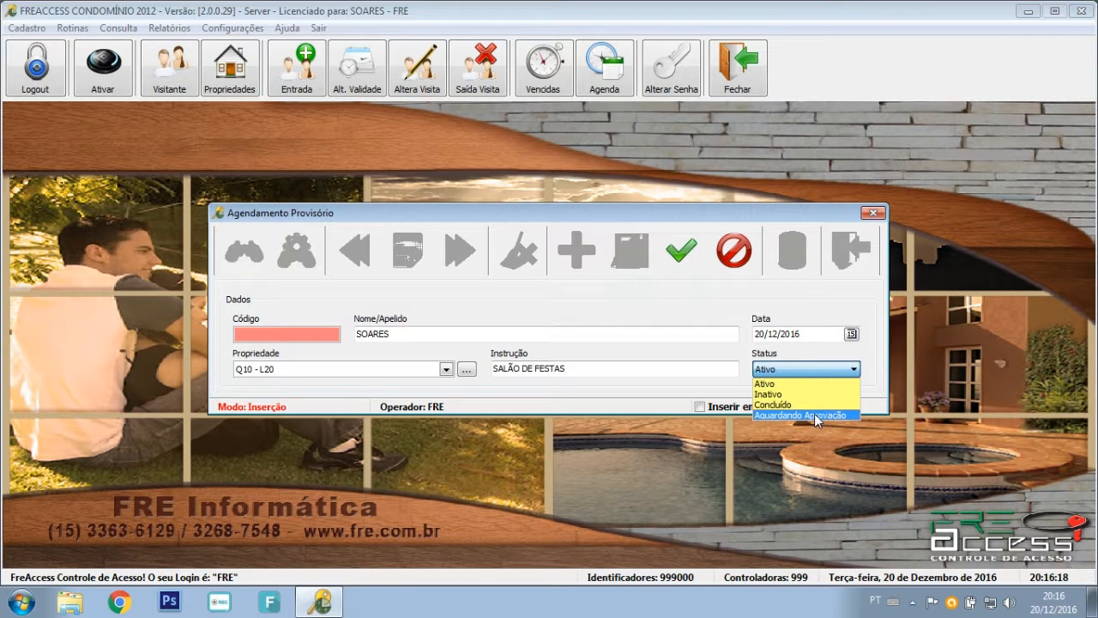
{"action": "left_click", "coordinate": [819, 415]}
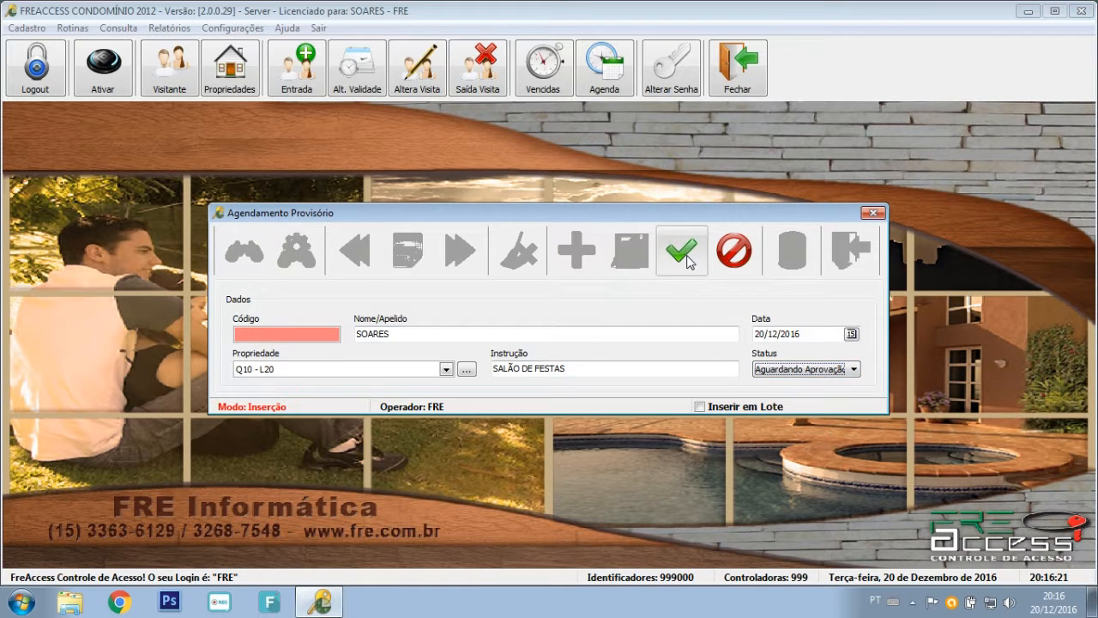
{"action": "left_click", "coordinate": [689, 273]}
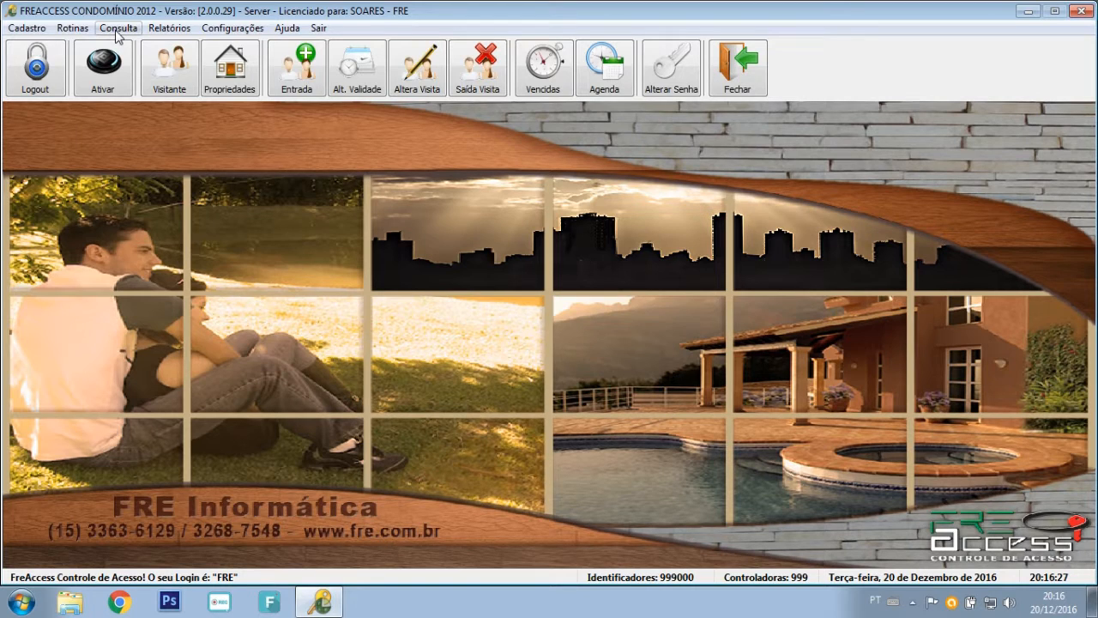
Open Agendamentos Aguardando Aprovação and inspect the release options for both bookings.
{"action": "left_click", "coordinate": [73, 27]}
{"action": "mouse_move", "coordinate": [206, 53]}
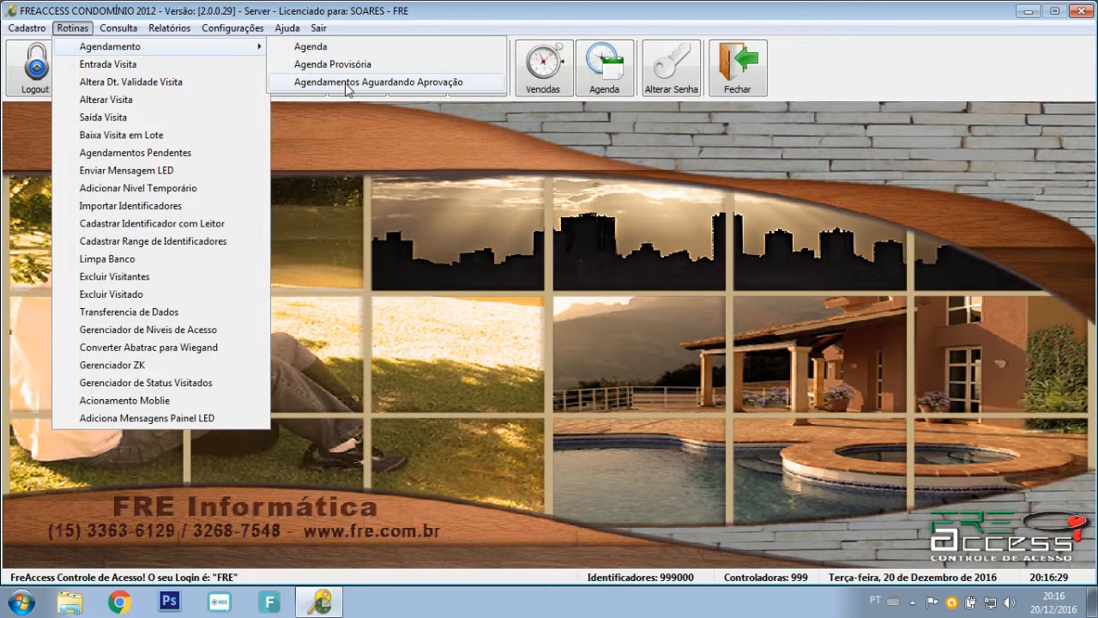
{"action": "left_click", "coordinate": [347, 84]}
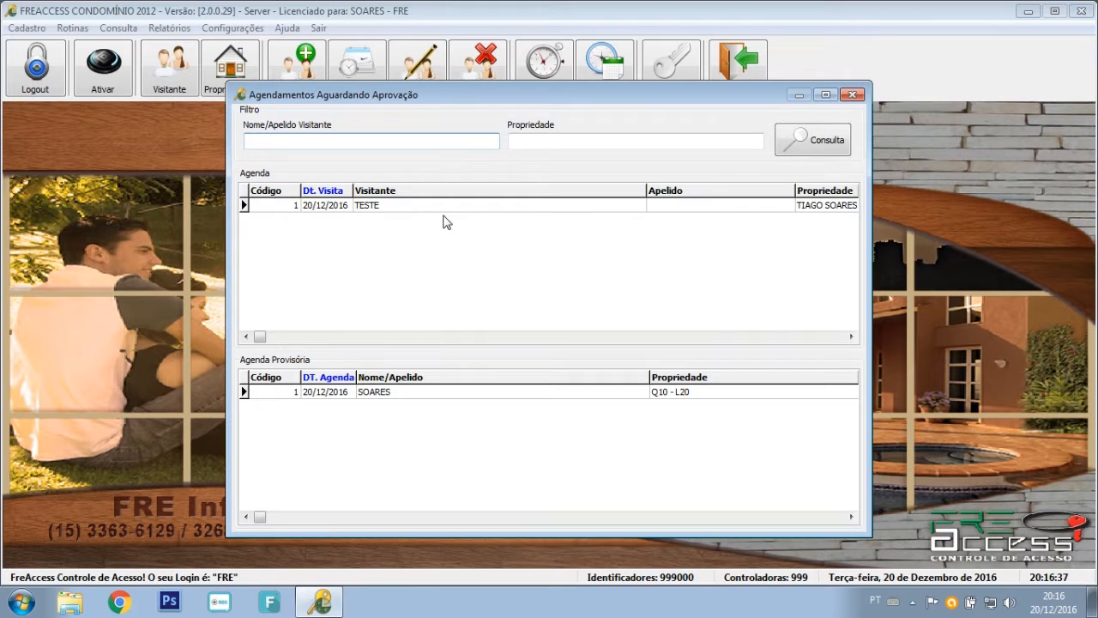
{"action": "left_click", "coordinate": [478, 208]}
{"action": "right_click", "coordinate": [478, 209]}
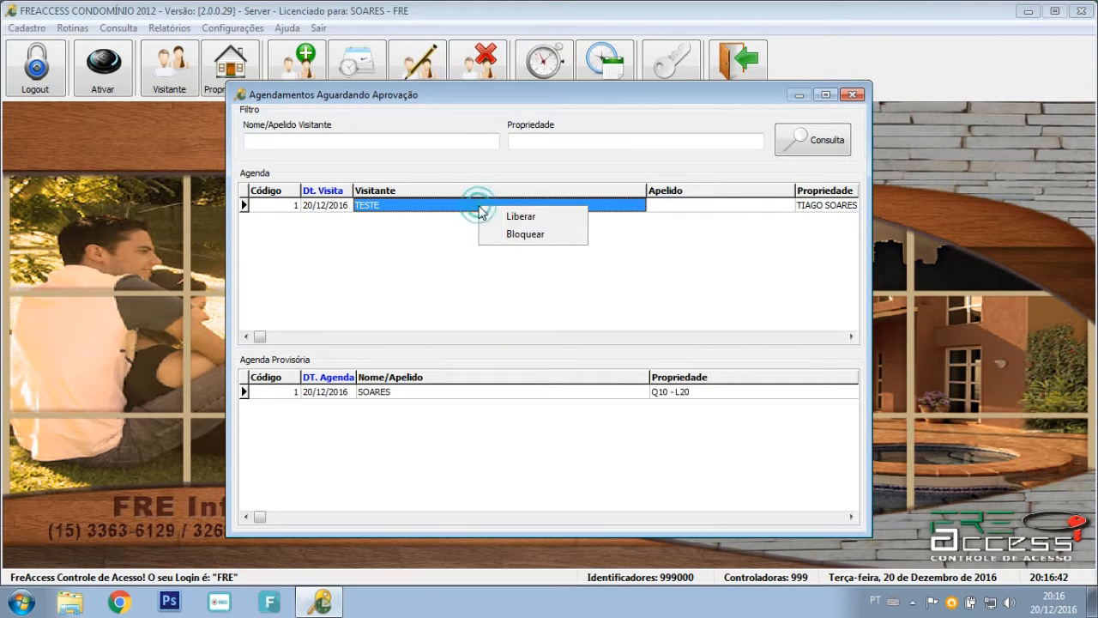
{"action": "left_click", "coordinate": [525, 235]}
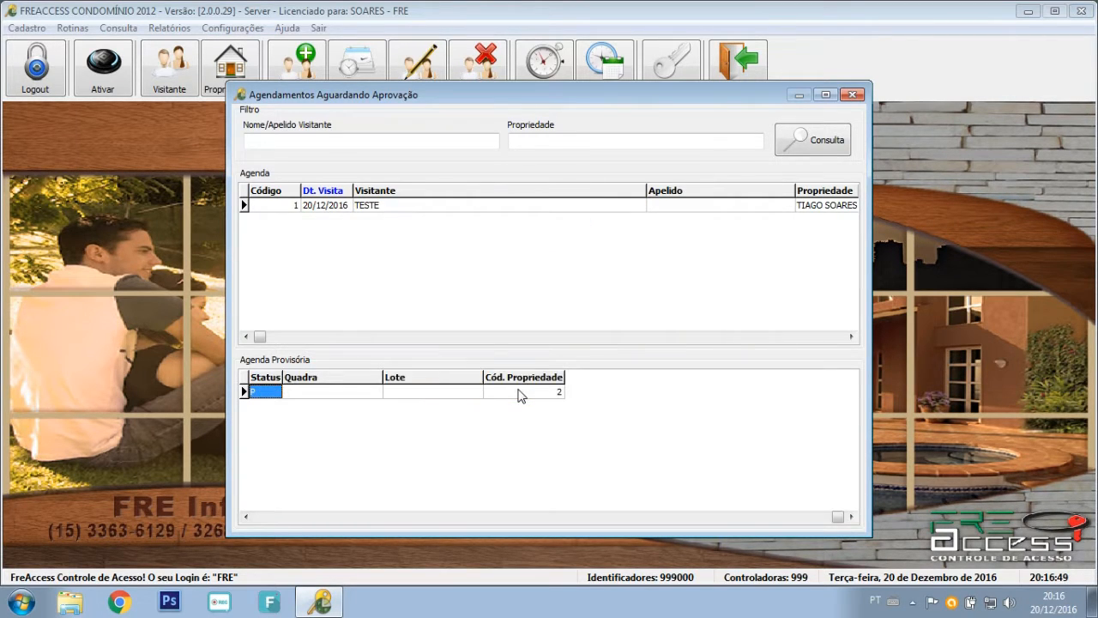
{"action": "left_click", "coordinate": [522, 396]}
{"action": "right_click", "coordinate": [522, 396]}
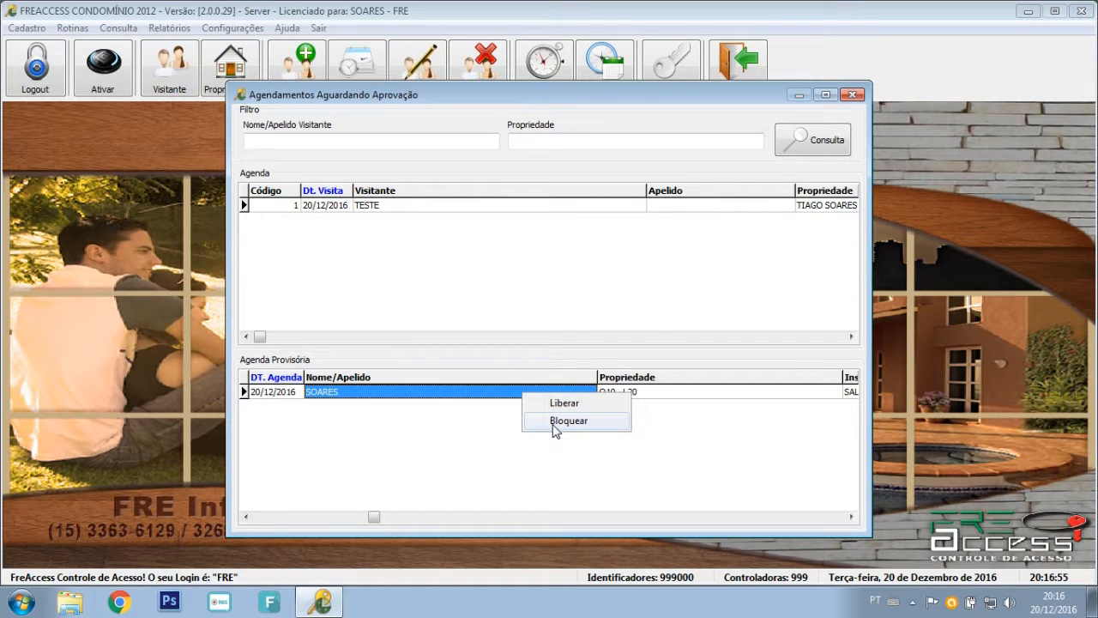
{"action": "left_click", "coordinate": [497, 429]}
Filter by the visitor's name and release the Q10 - L20 provisional booking.
{"action": "left_click", "coordinate": [414, 140]}
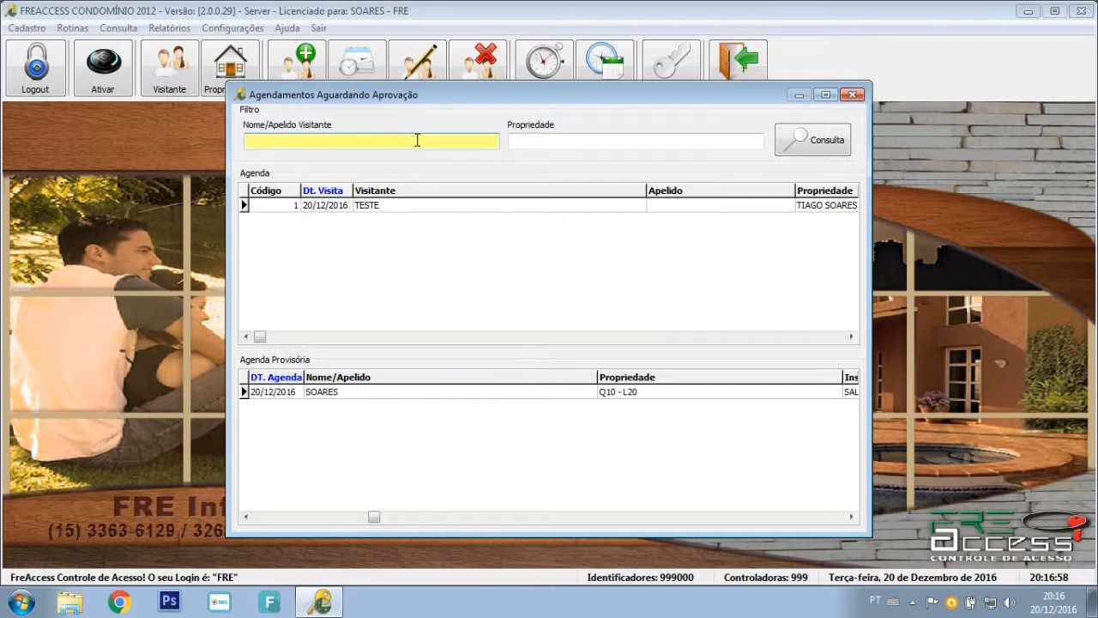
{"action": "type", "text": "SOA"}
{"action": "left_click", "coordinate": [809, 140]}
{"action": "left_click", "coordinate": [423, 393]}
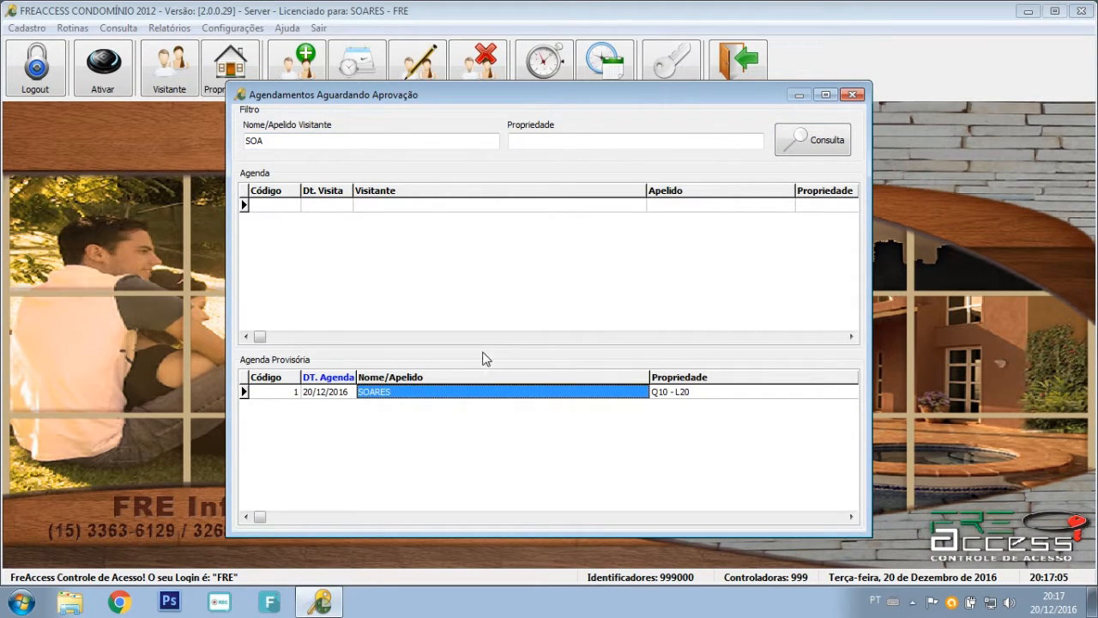
{"action": "right_click", "coordinate": [511, 395]}
{"action": "left_click", "coordinate": [528, 400]}
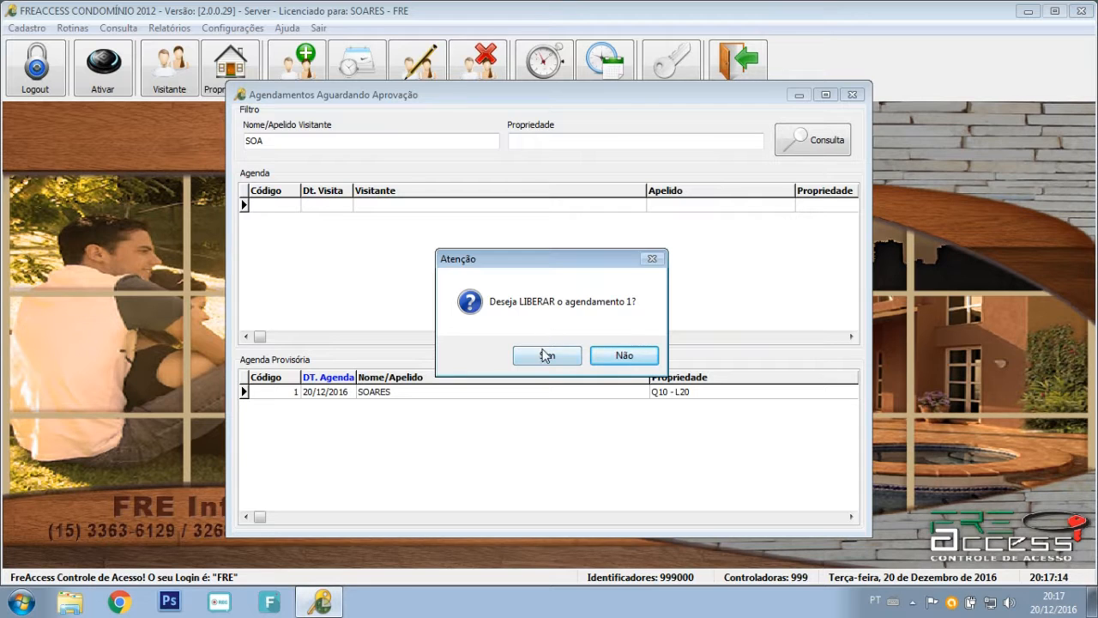
{"action": "left_click", "coordinate": [545, 355]}
Release the TESTE booking and close the approvals window.
{"action": "right_click", "coordinate": [436, 205]}
{"action": "left_click", "coordinate": [474, 221]}
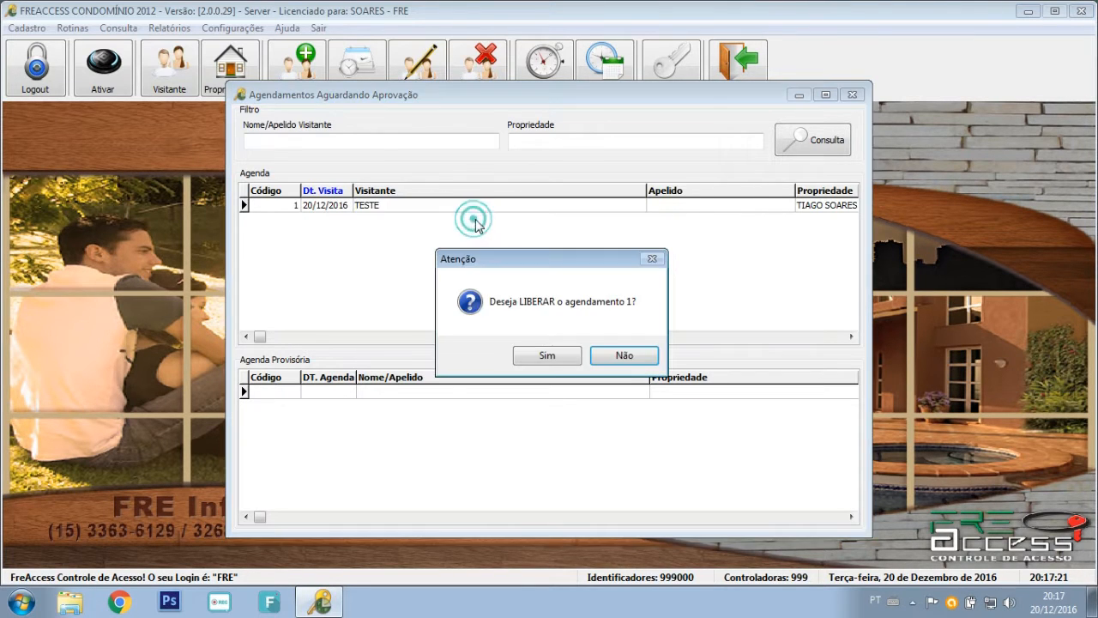
{"action": "left_click", "coordinate": [547, 355]}
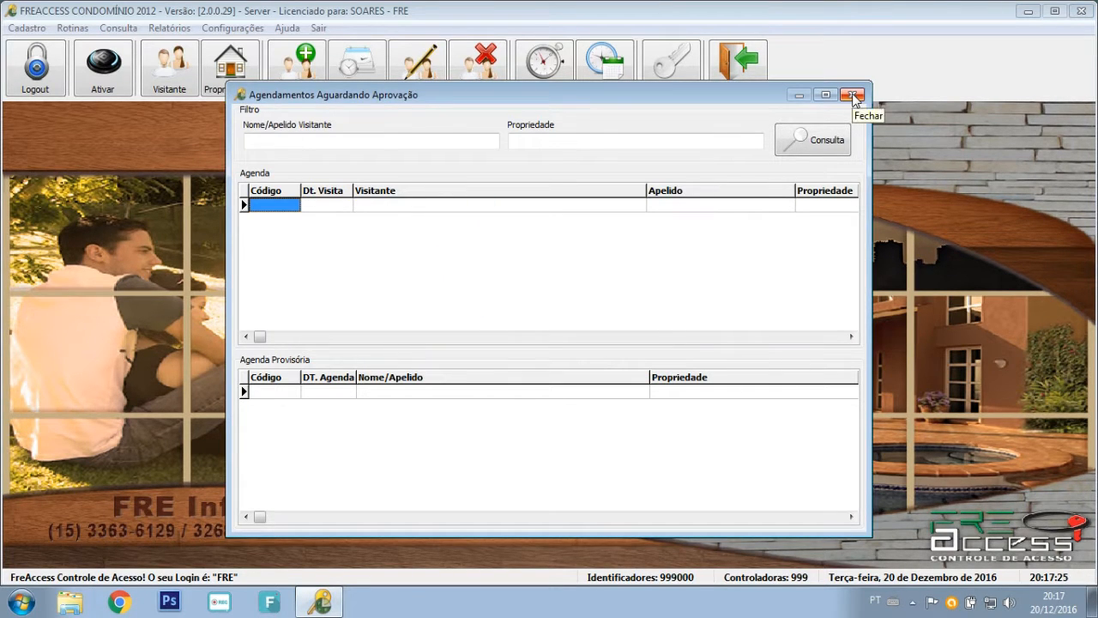
{"action": "left_click", "coordinate": [854, 95]}
{"action": "left_click", "coordinate": [74, 30]}
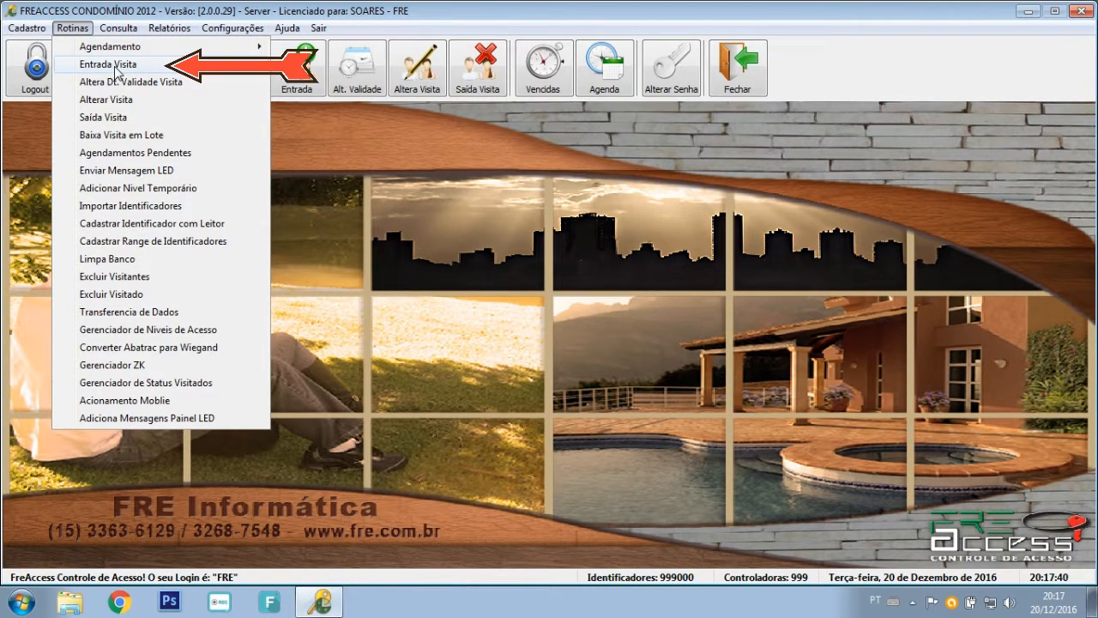
Start a visitor entry and look up visitor TESTE through the search.
{"action": "left_click", "coordinate": [298, 136]}
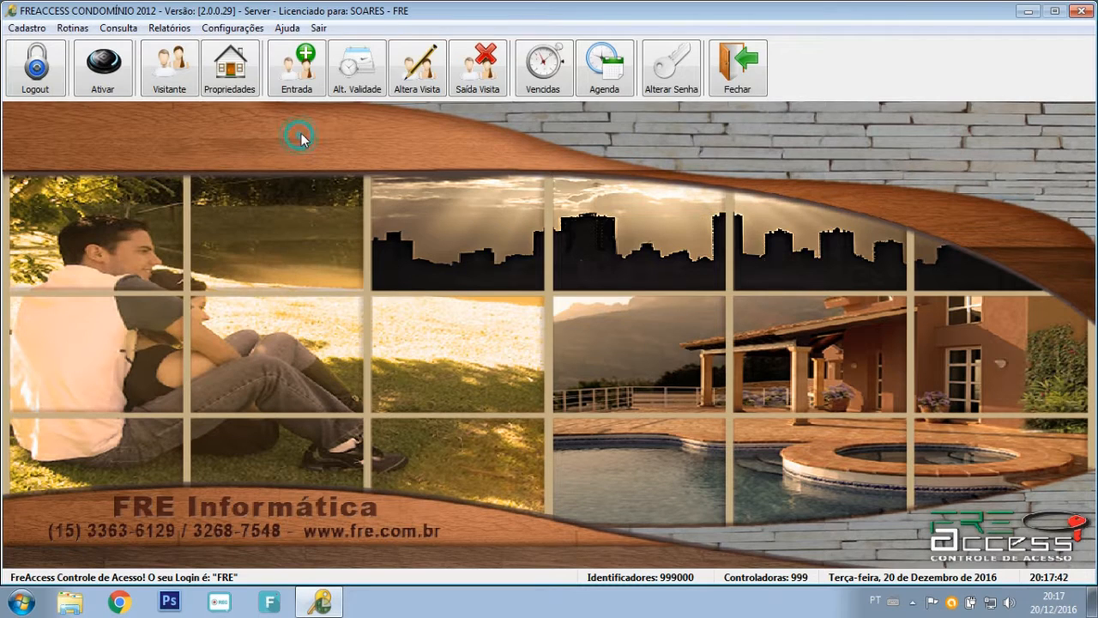
{"action": "left_click", "coordinate": [292, 83]}
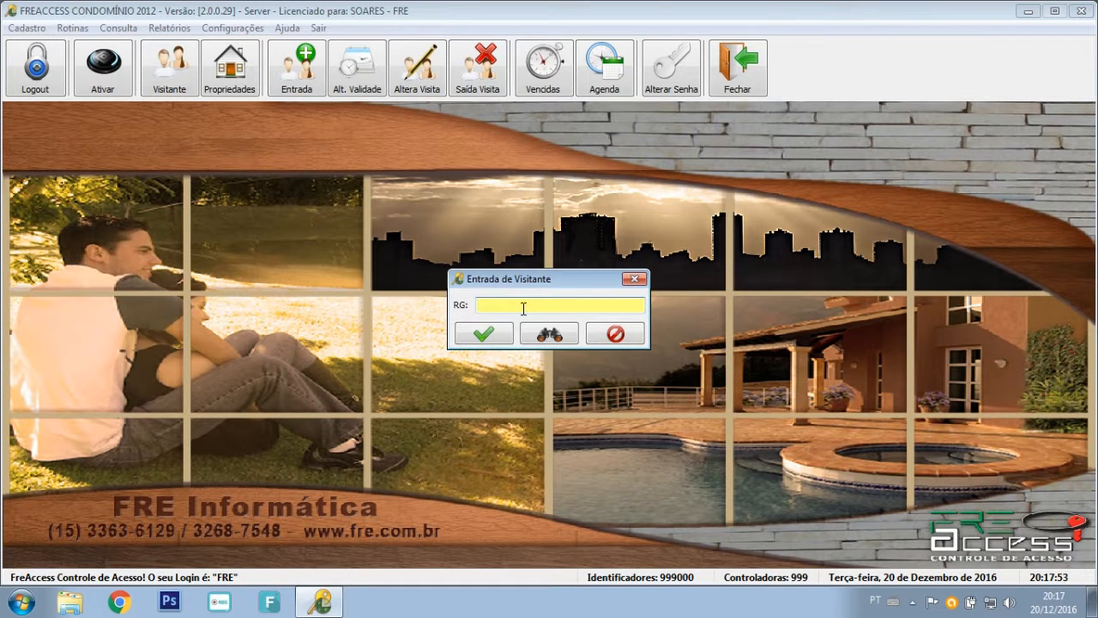
{"action": "key", "text": "Return"}
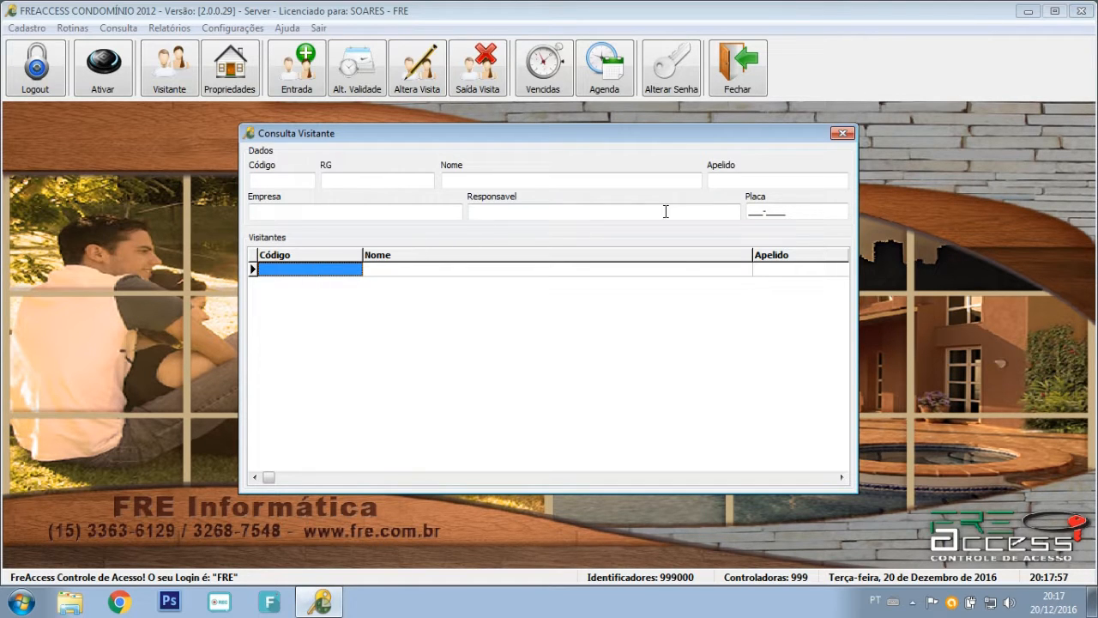
{"action": "left_click", "coordinate": [840, 135]}
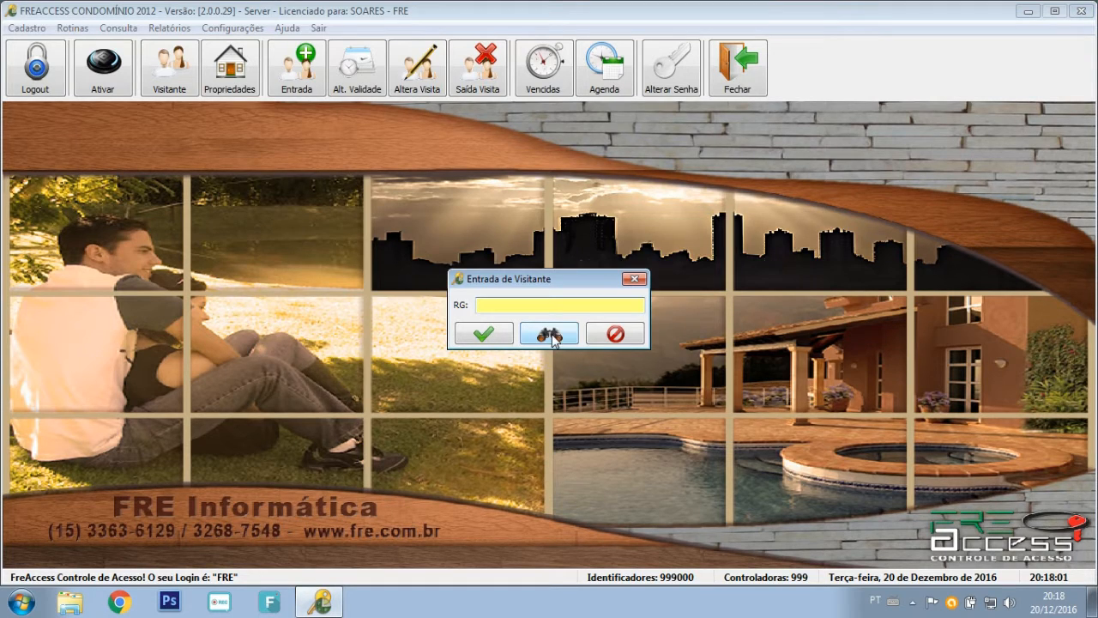
{"action": "left_click", "coordinate": [556, 337]}
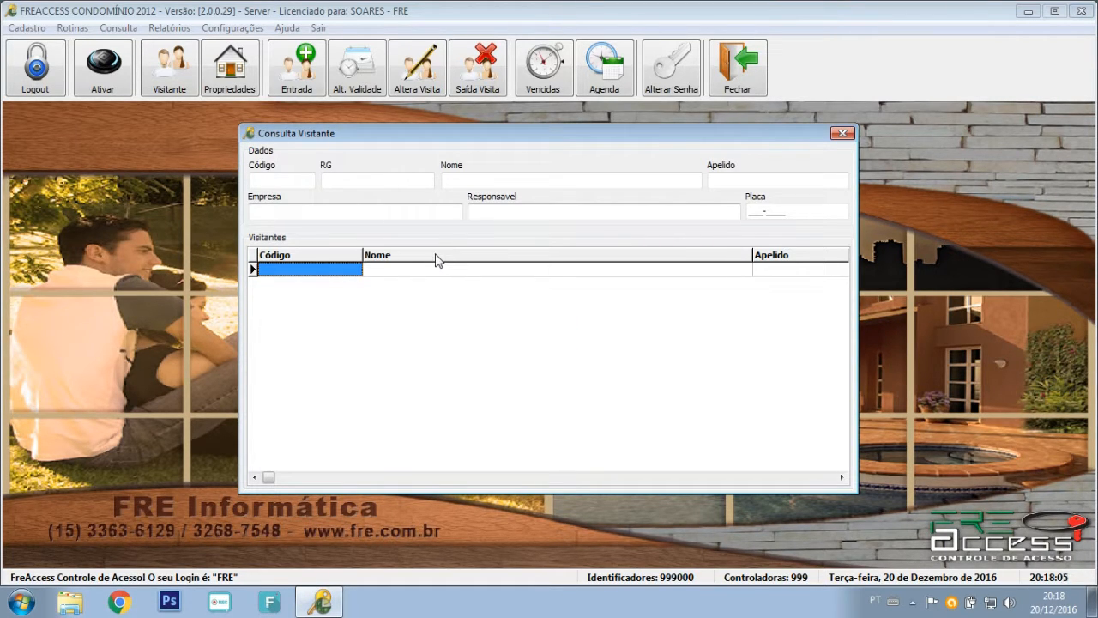
{"action": "left_click", "coordinate": [524, 181]}
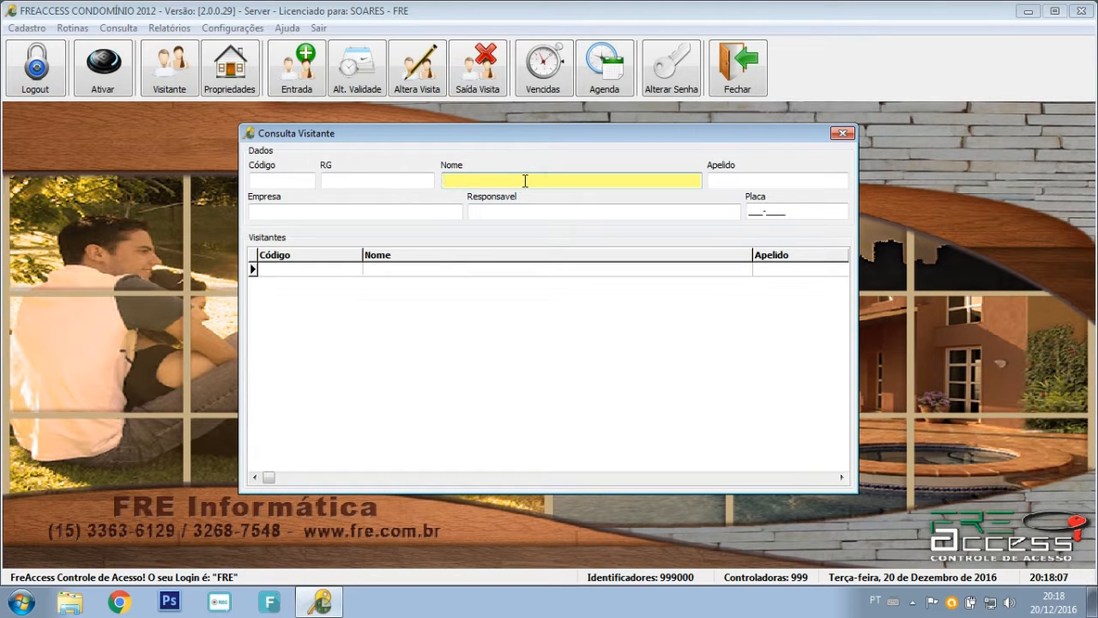
{"action": "type", "text": "TESTE"}
{"action": "key", "text": "Return"}
{"action": "key", "text": "Return"}
Replace the RG with a new visitor's RG number and confirm the entry.
{"action": "key", "text": "BackSpace"}
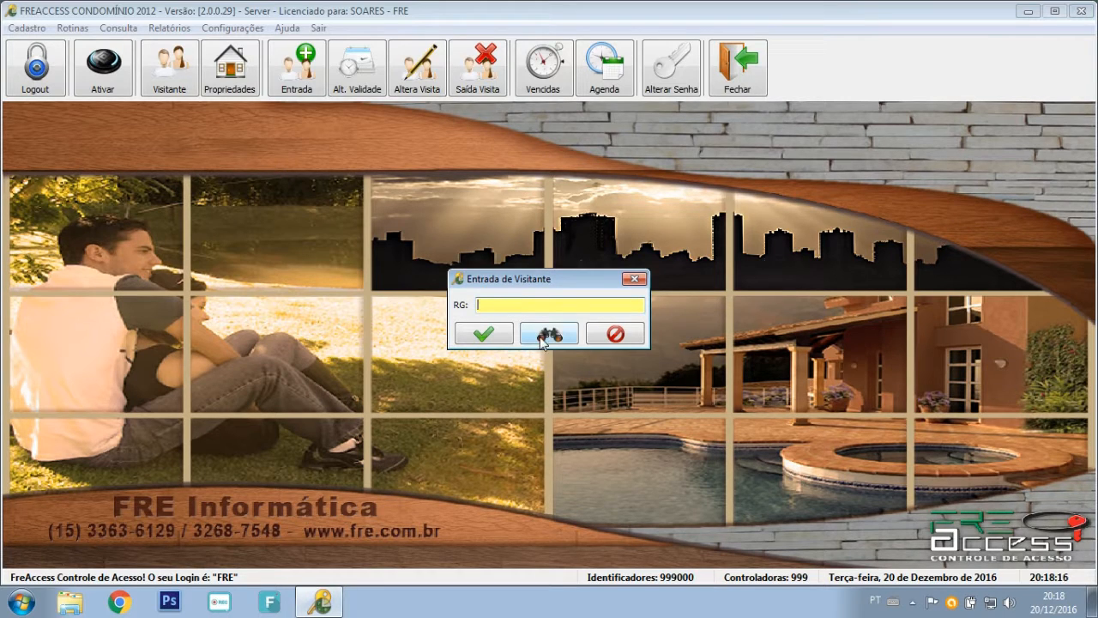
{"action": "left_click", "coordinate": [487, 306]}
{"action": "left_click", "coordinate": [486, 337]}
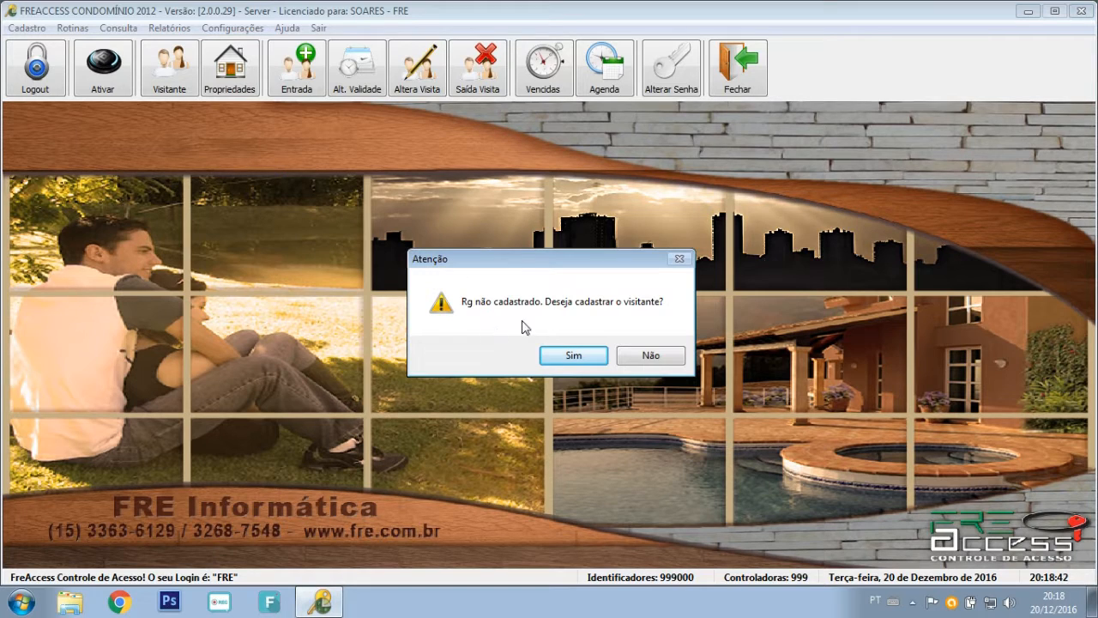
Agree to register the unknown visitor and set visitor type Prestador de Serviços.
{"action": "left_click", "coordinate": [573, 355]}
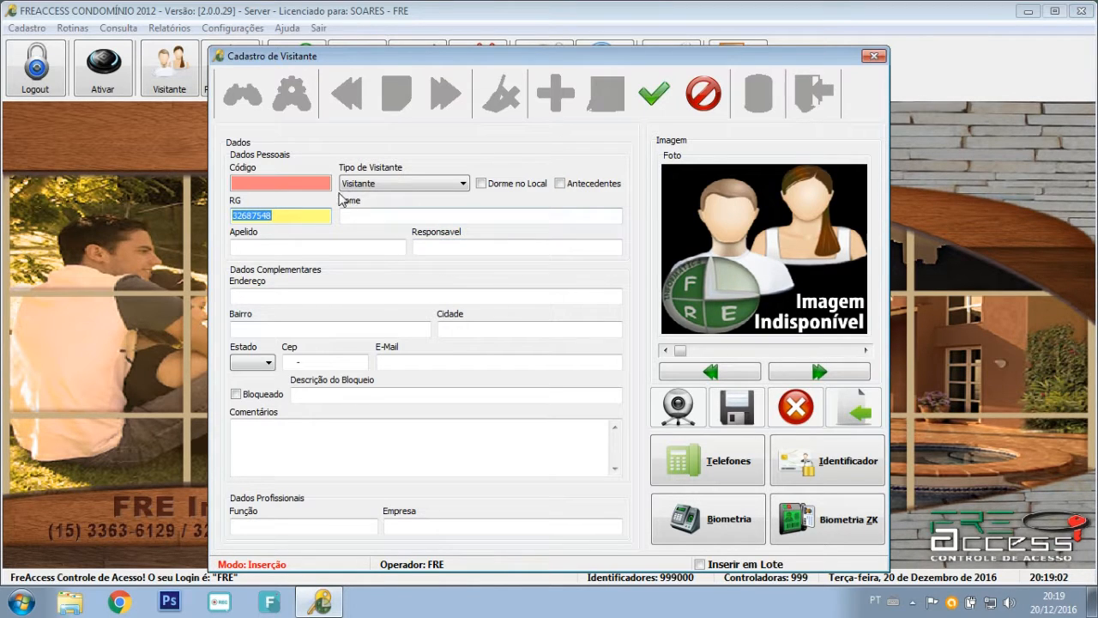
{"action": "left_click", "coordinate": [396, 185]}
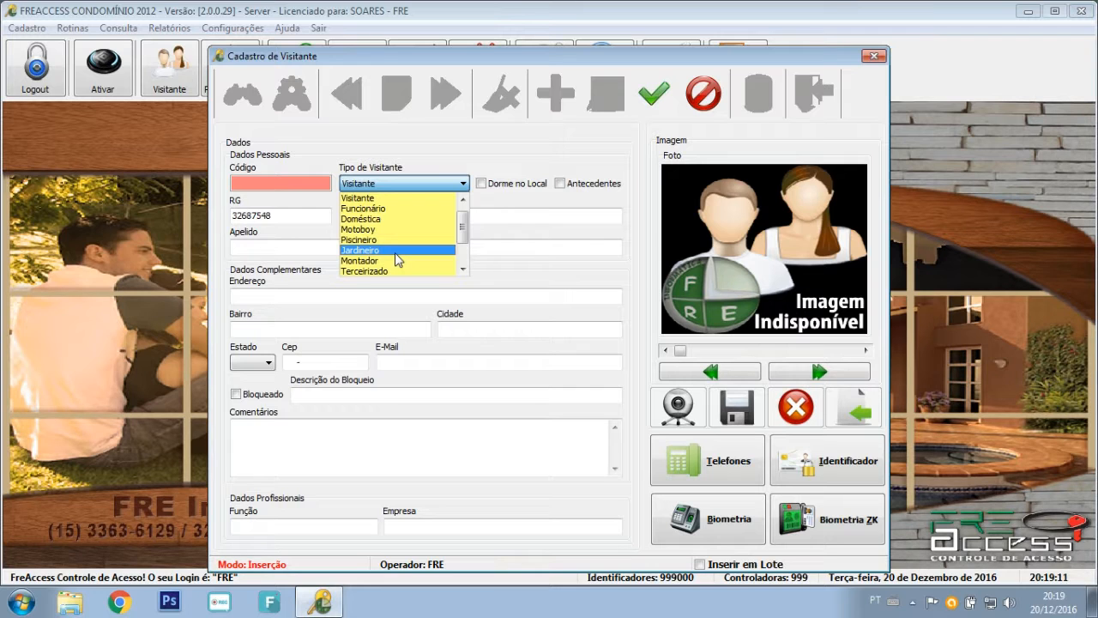
{"action": "scroll", "coordinate": [416, 260], "scroll_direction": "down", "scroll_amount": 6}
{"action": "scroll", "coordinate": [416, 257], "scroll_direction": "up", "scroll_amount": 10}
{"action": "left_click", "coordinate": [418, 198]}
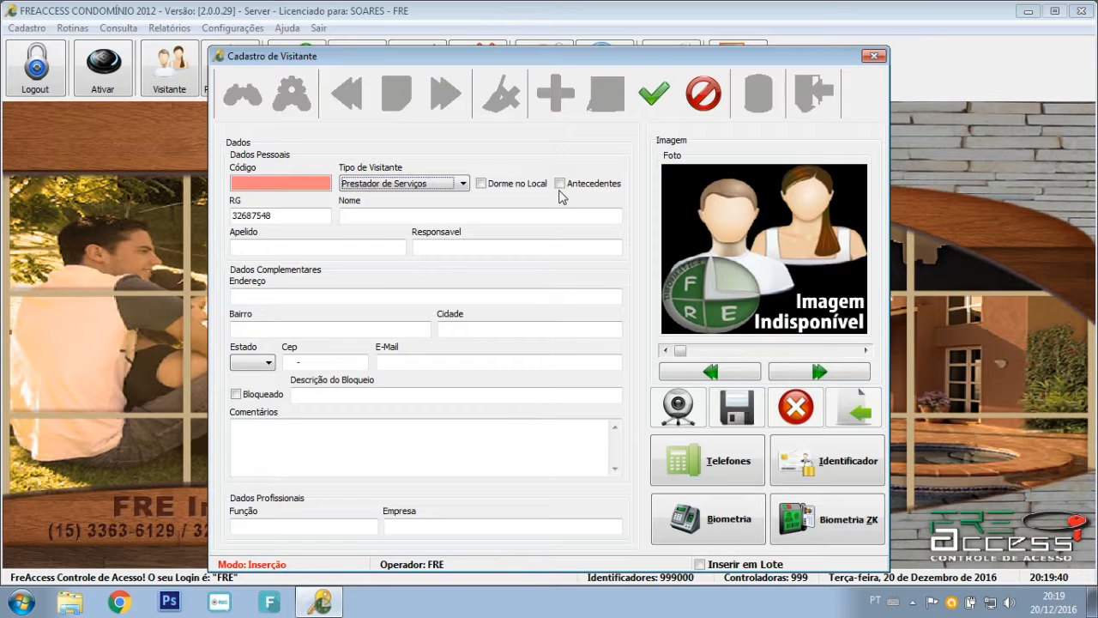
Enter the visitor's full name, nickname and responsible person.
{"action": "left_click", "coordinate": [498, 215]}
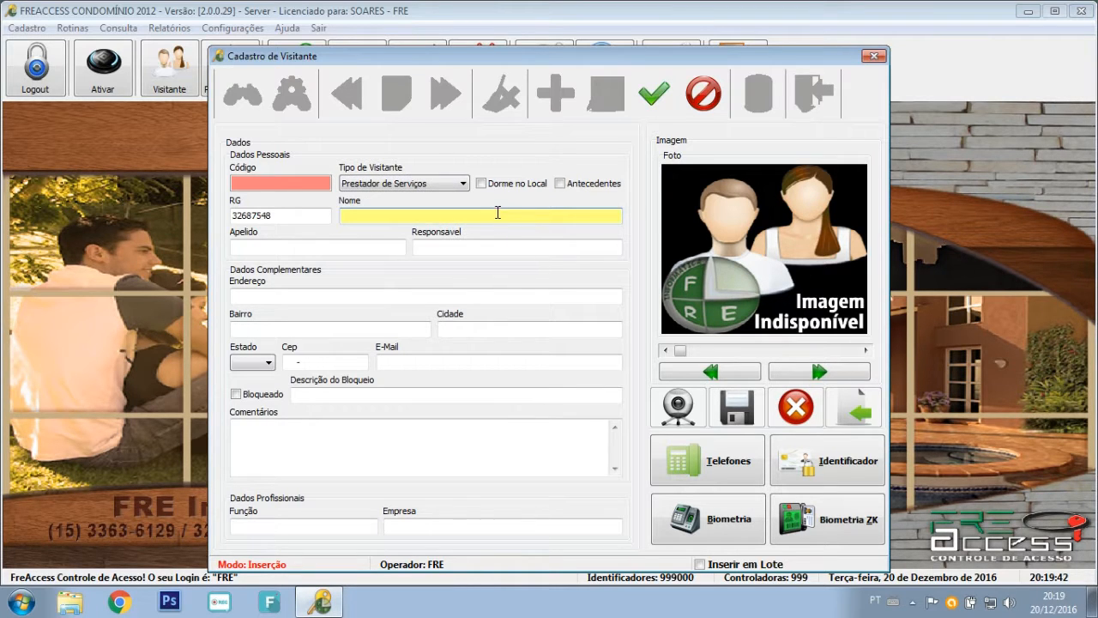
{"action": "key", "text": "Tab"}
{"action": "type", "text": "SOARES"}
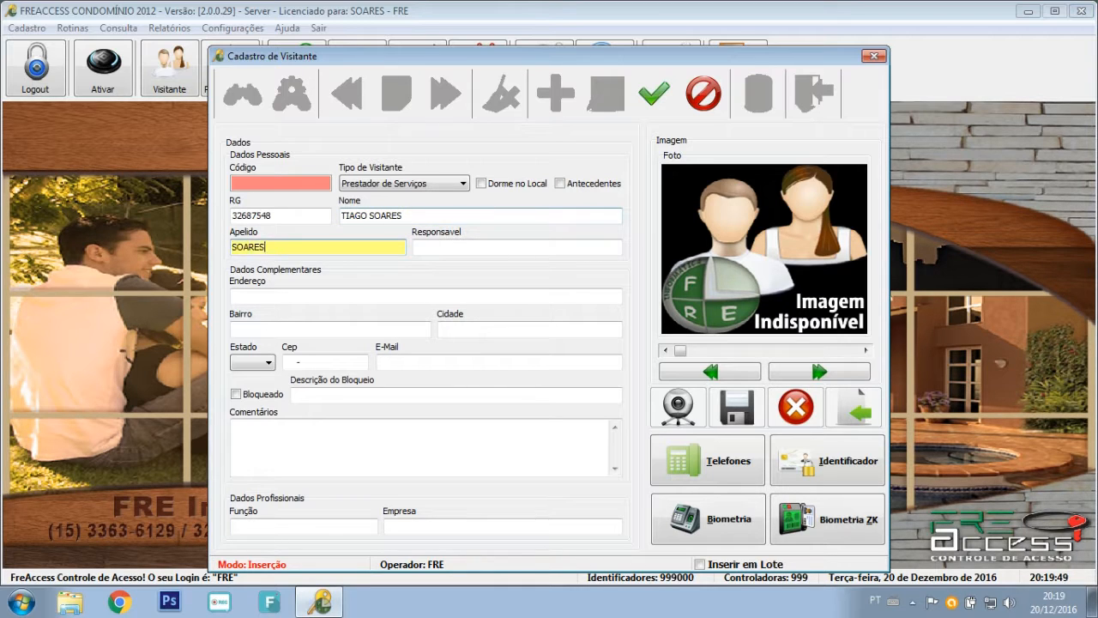
{"action": "key", "text": "Tab"}
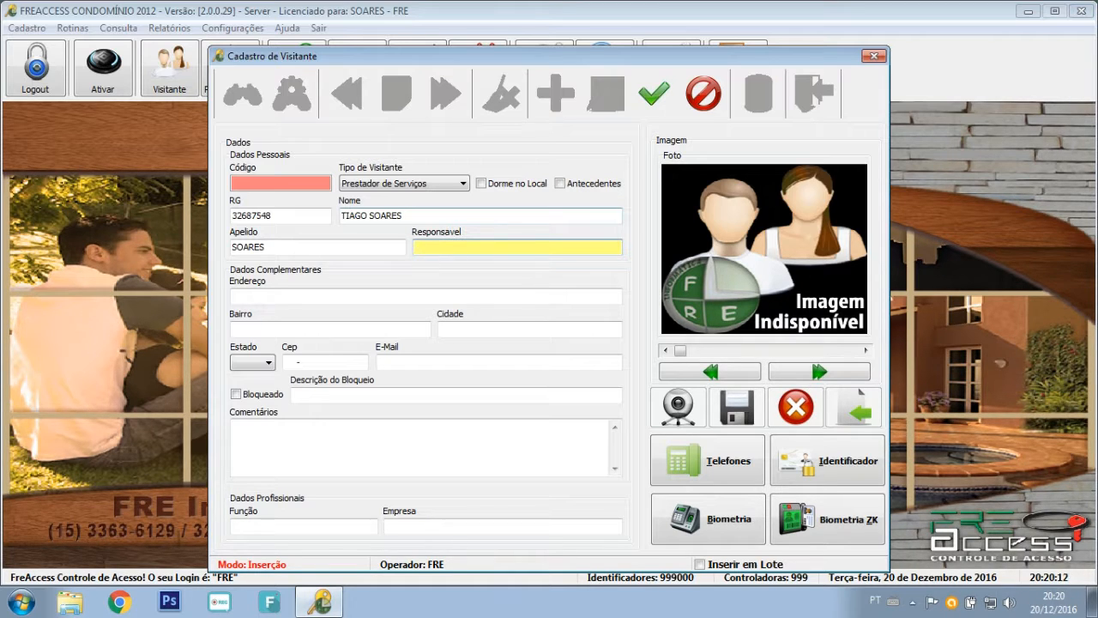
{"action": "type", "text": "IO"}
{"action": "key", "text": "Tab"}
{"action": "left_click", "coordinate": [313, 292]}
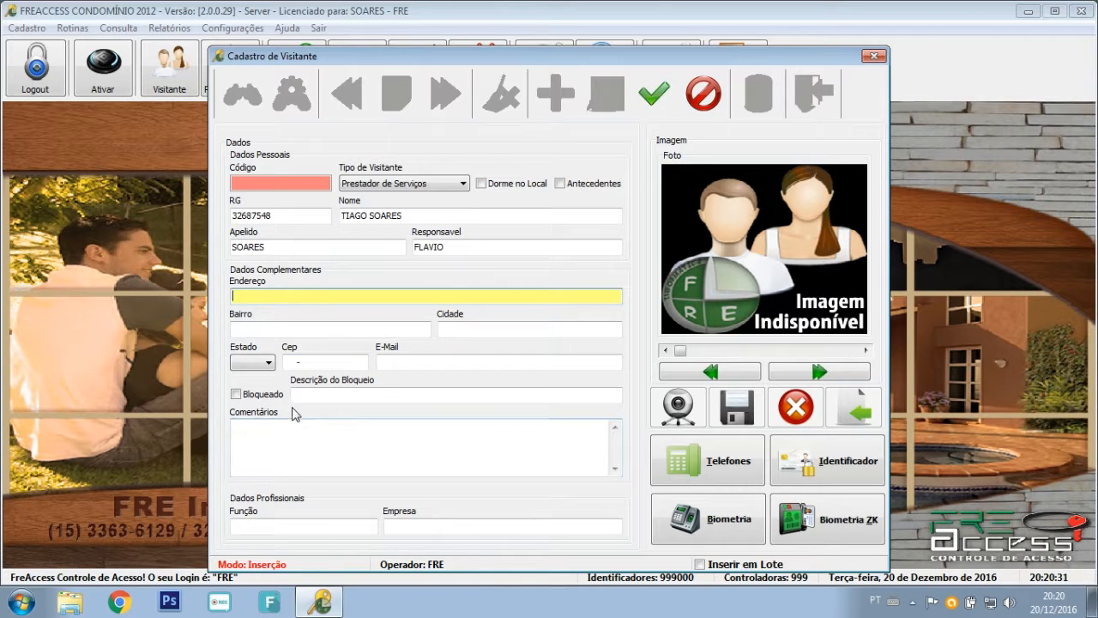
Fill job ANALISTA DE SISTEMAS and company FRE INFORMATICA, then save the visitor.
{"action": "left_click", "coordinate": [285, 525]}
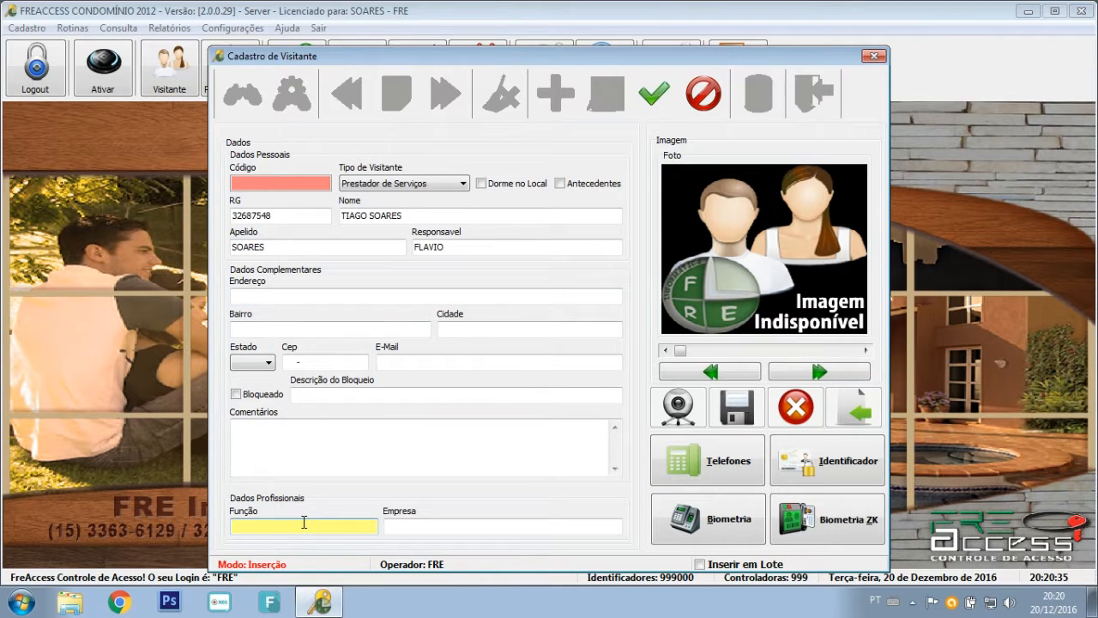
{"action": "type", "text": "ANALISTA DE SISTEMAS"}
{"action": "key", "text": "Tab"}
{"action": "type", "text": "FRE INFORMATICA"}
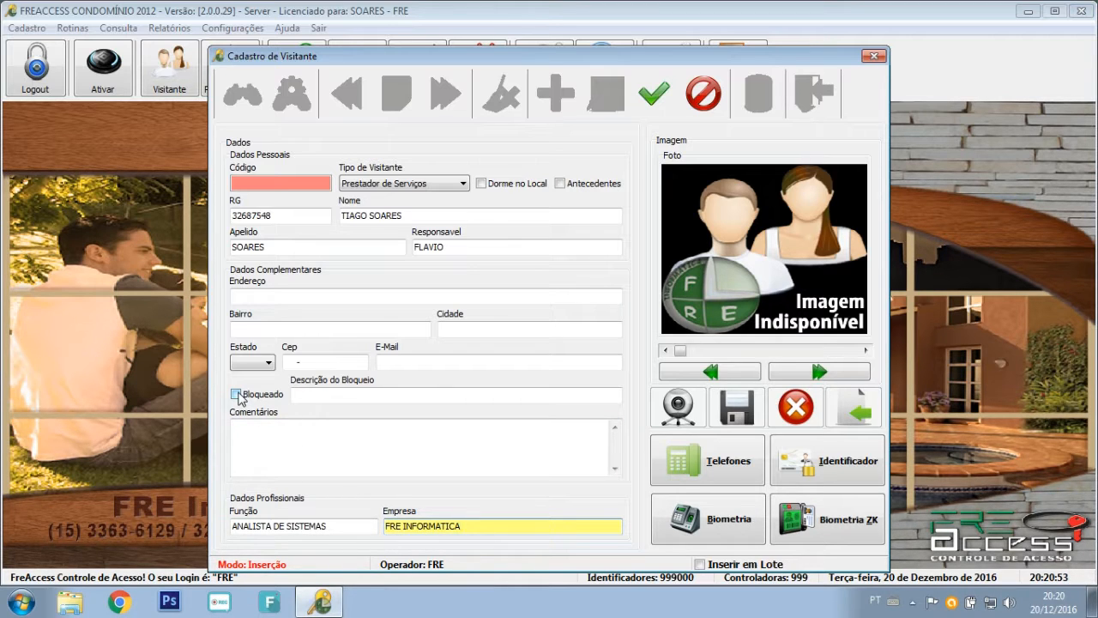
{"action": "left_click", "coordinate": [317, 397]}
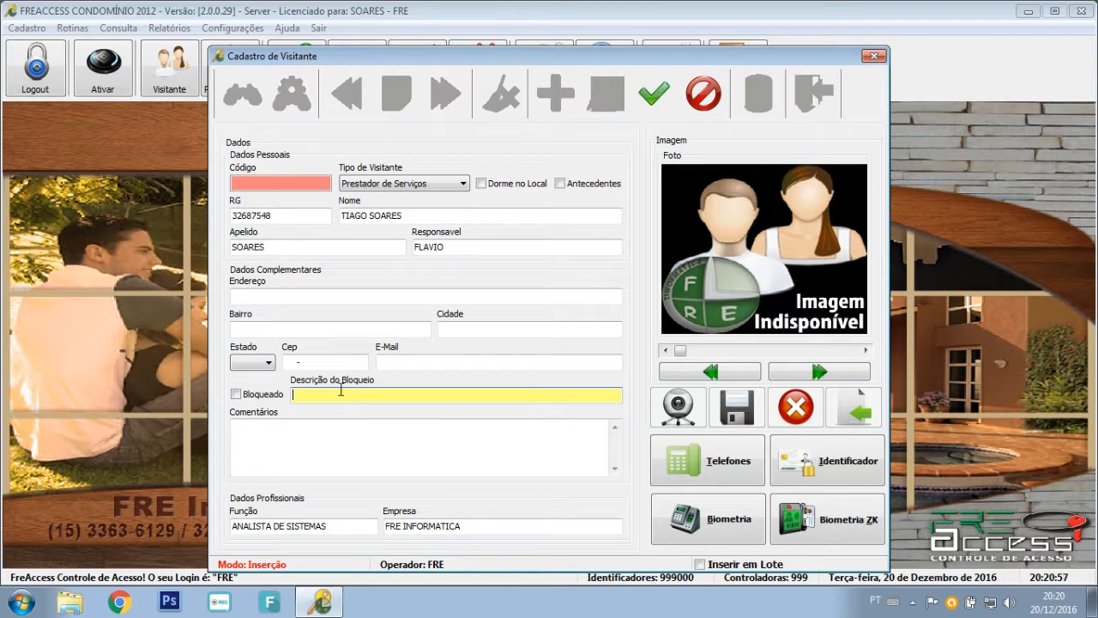
{"action": "left_click", "coordinate": [267, 433]}
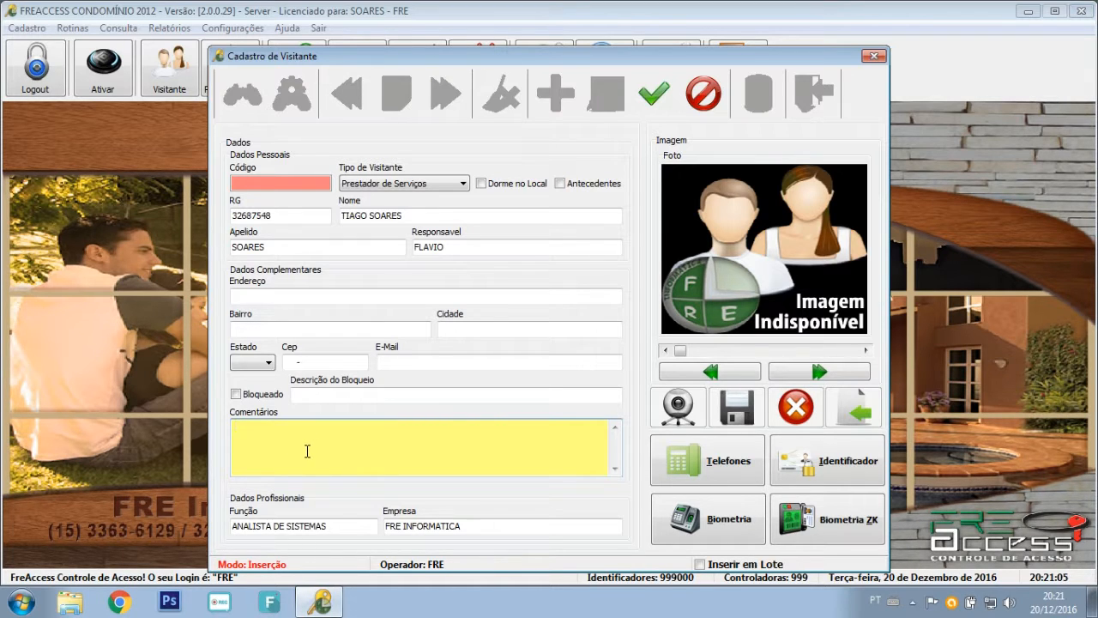
{"action": "left_click", "coordinate": [654, 95]}
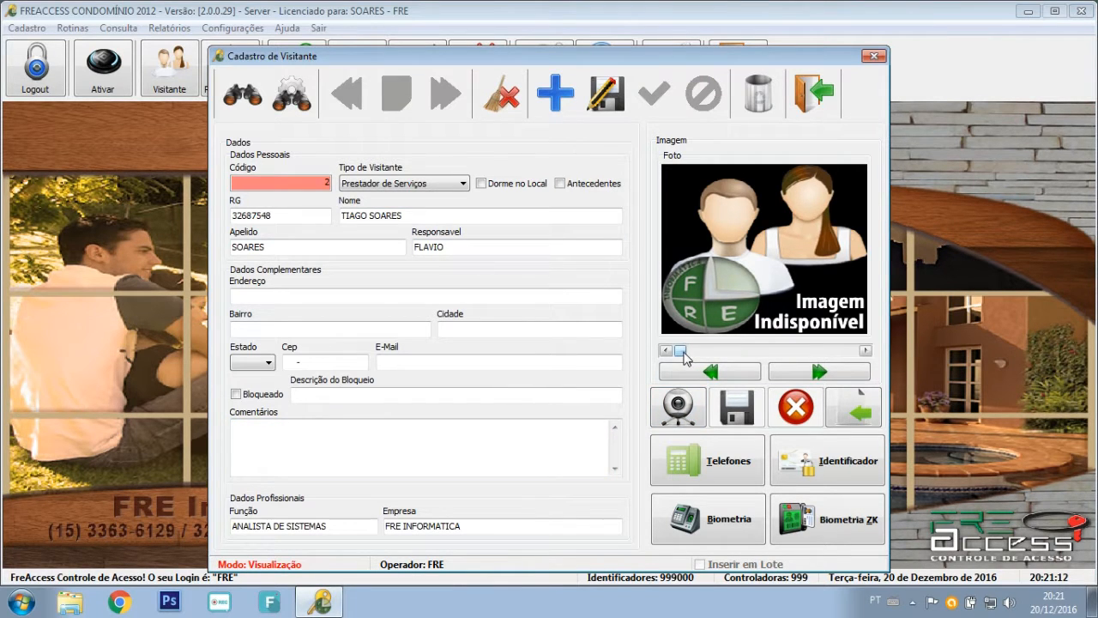
Capture the visitor's photo from the webcam and save it into visitor record 2.
{"action": "mouse_move", "coordinate": [684, 354]}
{"action": "left_mouse_down"}
{"action": "mouse_move", "coordinate": [858, 352]}
{"action": "mouse_move", "coordinate": [682, 351]}
{"action": "left_mouse_up"}
{"action": "left_click", "coordinate": [678, 407]}
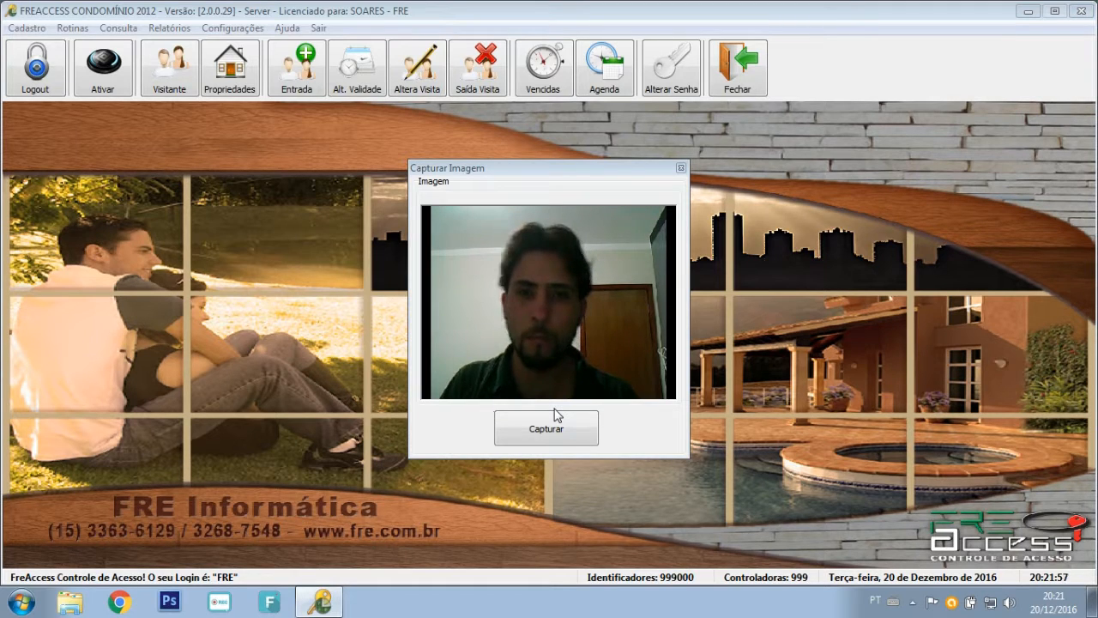
{"action": "left_click", "coordinate": [555, 416]}
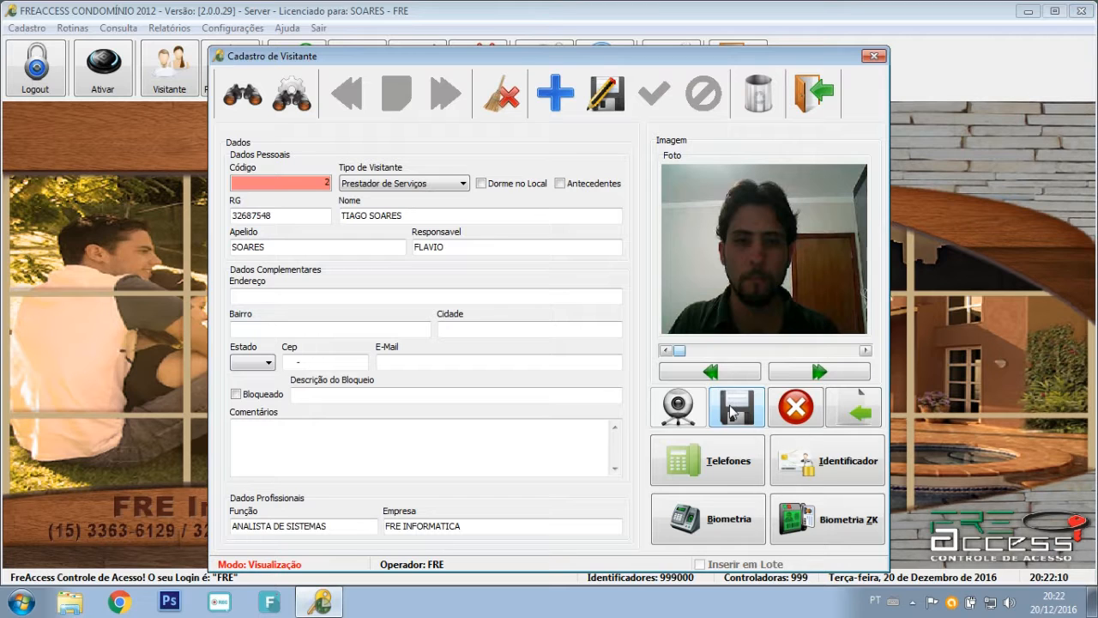
{"action": "left_click", "coordinate": [732, 412]}
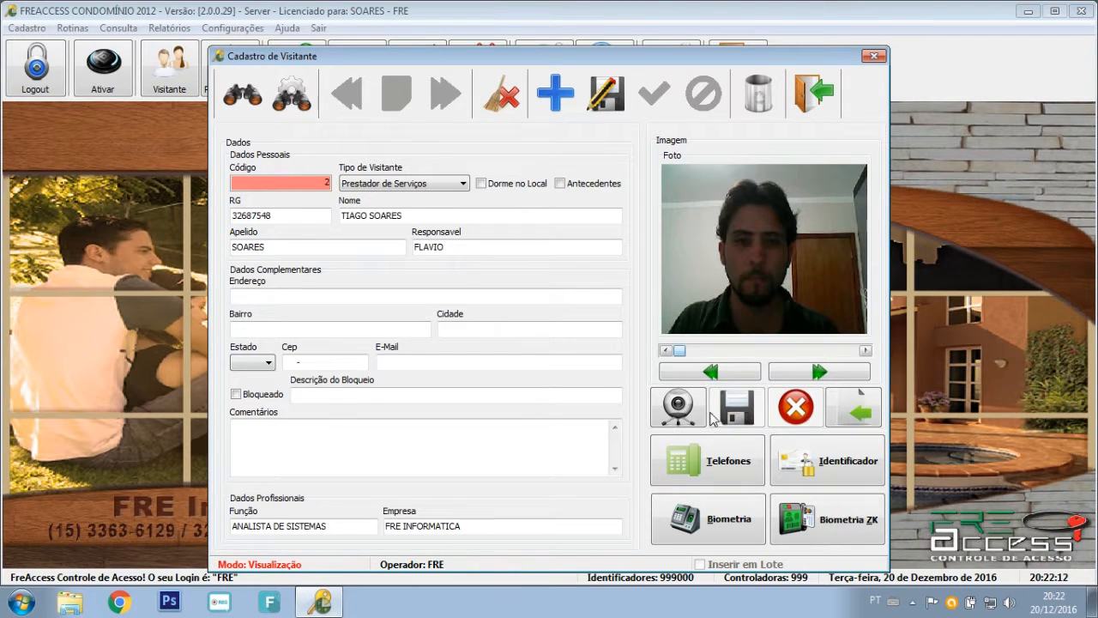
Add a Celular phone number to the visitor, then confirm the Identificador list is empty.
{"action": "left_click", "coordinate": [698, 473]}
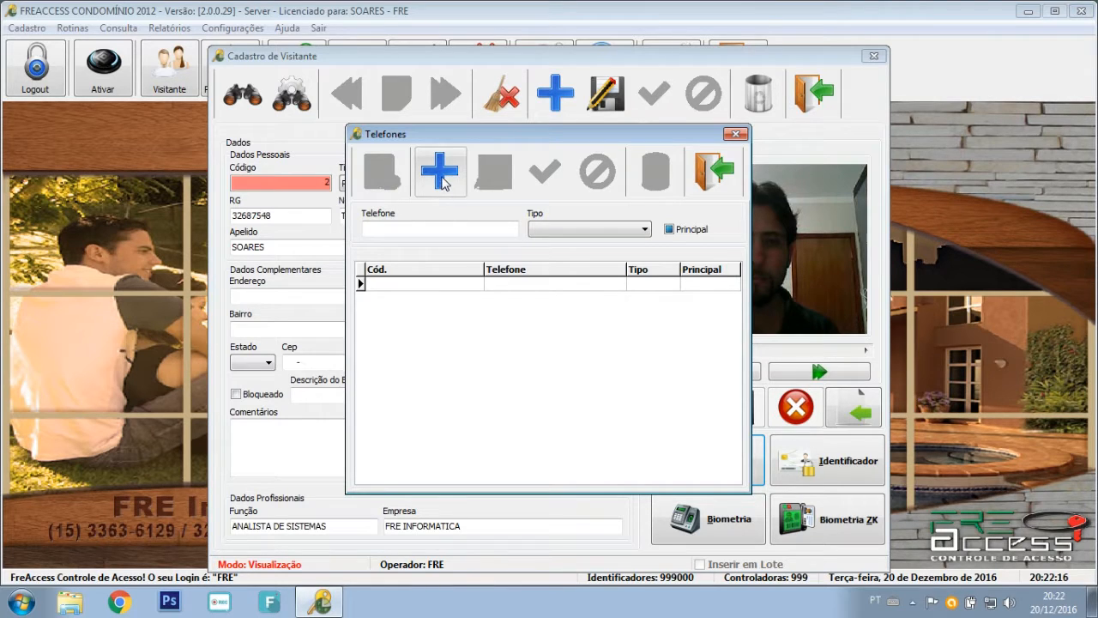
{"action": "left_click", "coordinate": [443, 182]}
{"action": "left_click", "coordinate": [421, 230]}
{"action": "left_click", "coordinate": [601, 230]}
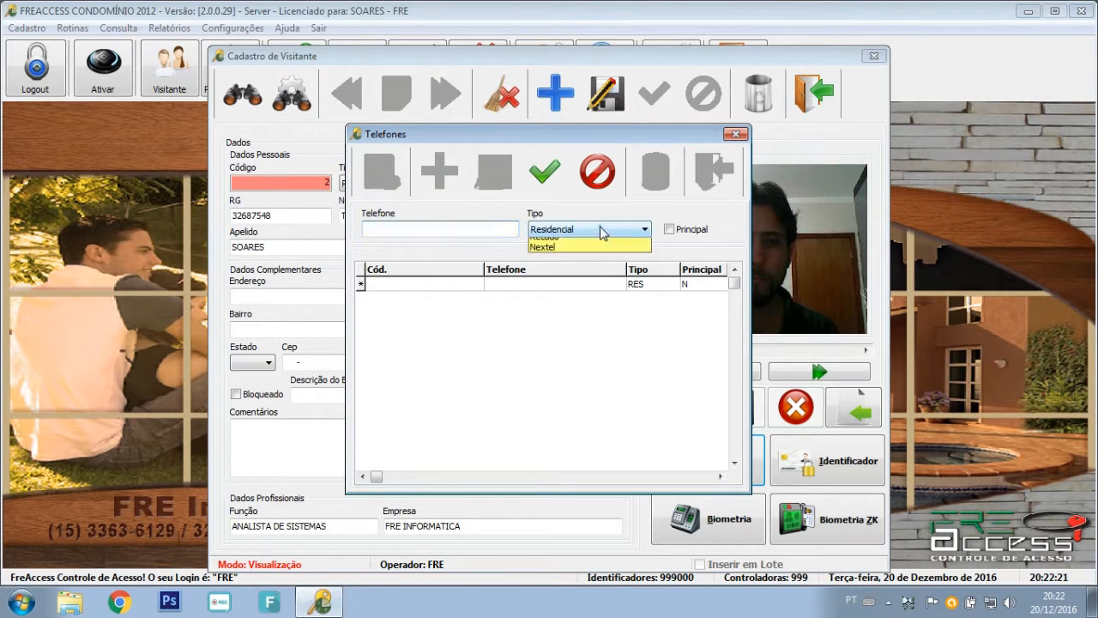
{"action": "type", "text": "11111111"}
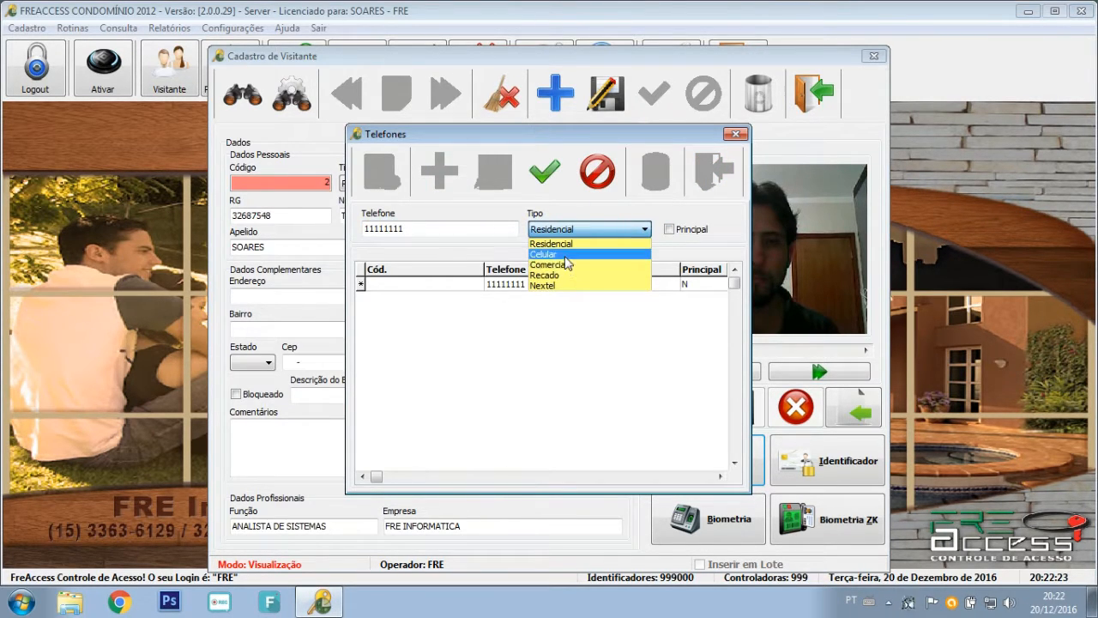
{"action": "left_click", "coordinate": [567, 263]}
{"action": "left_click", "coordinate": [545, 172]}
{"action": "left_click", "coordinate": [589, 353]}
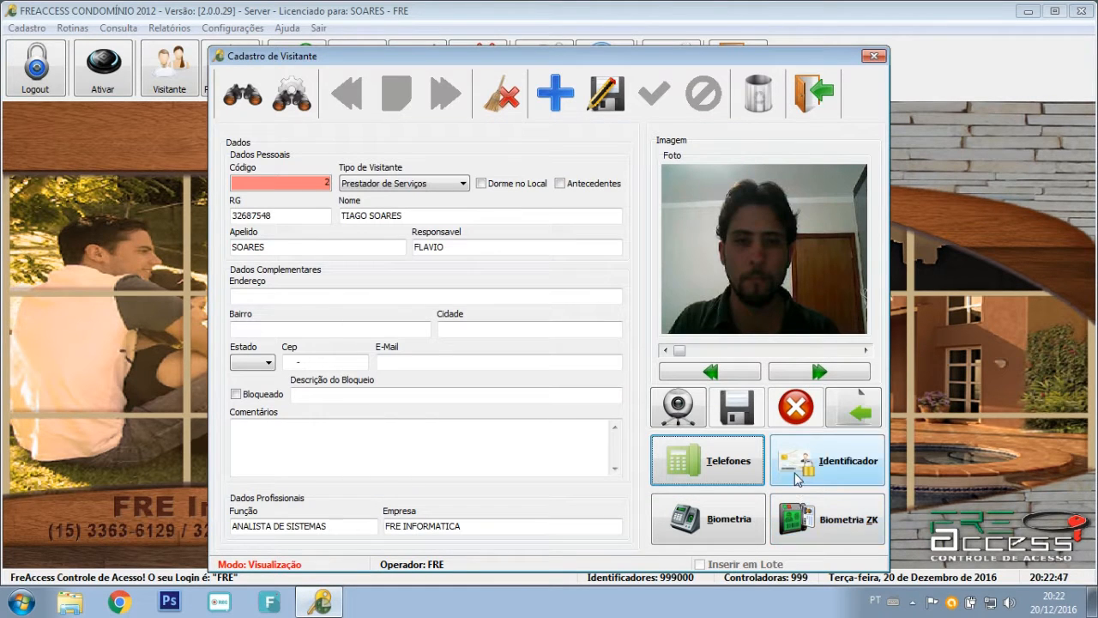
{"action": "left_click", "coordinate": [798, 477]}
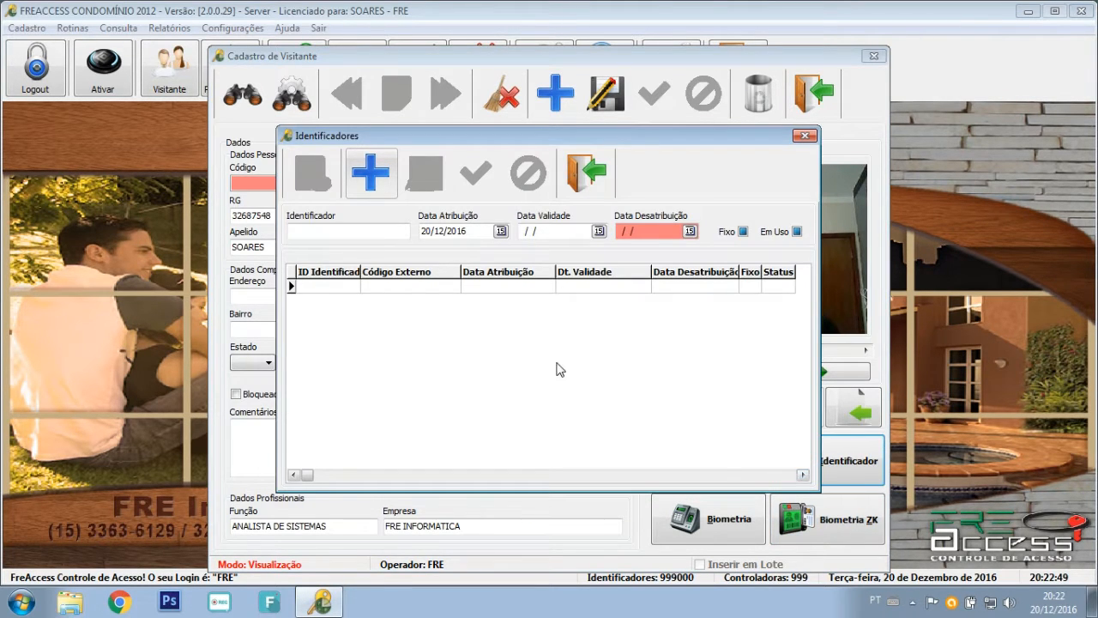
{"action": "left_click", "coordinate": [592, 174]}
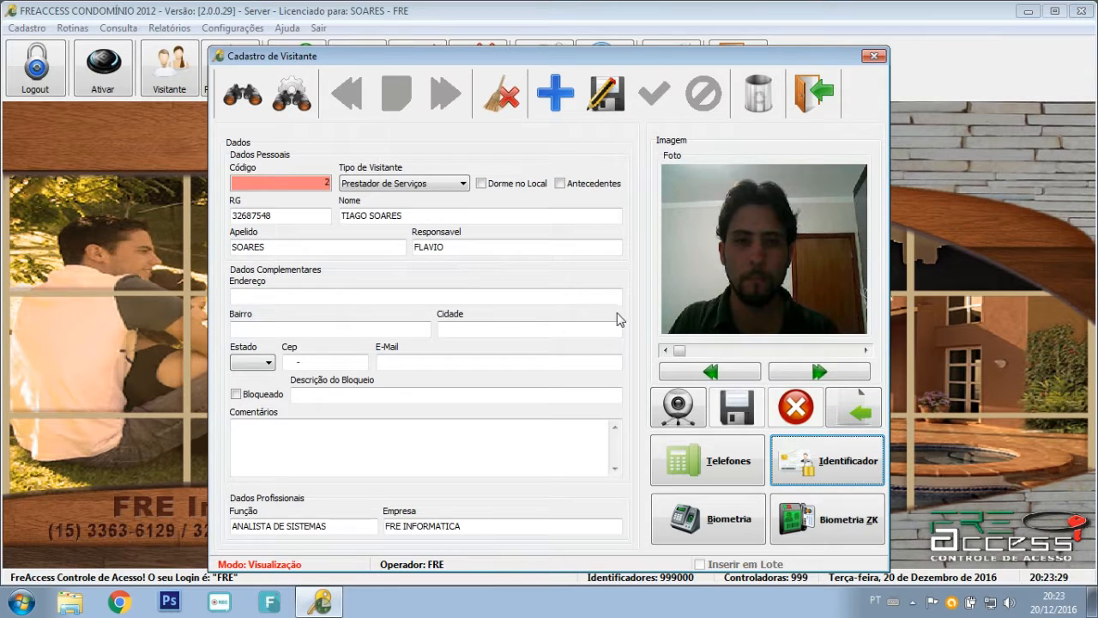
Start an Entrada visit for this visitor and reopen the registration with Alterar Visitante.
{"action": "left_click", "coordinate": [816, 94]}
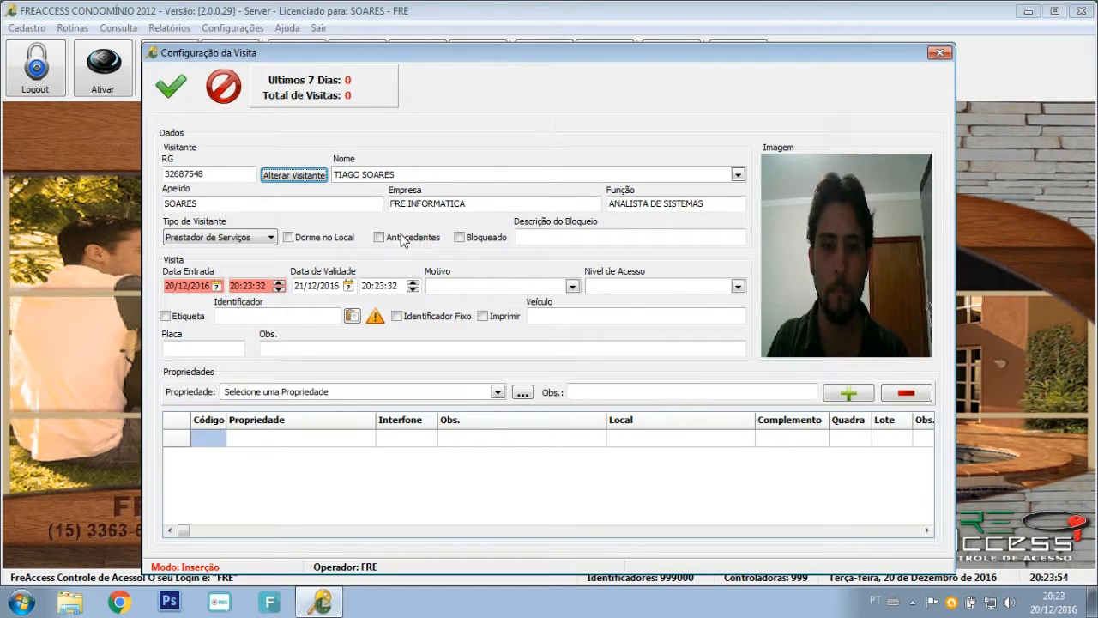
{"action": "left_click", "coordinate": [335, 209]}
{"action": "left_click", "coordinate": [449, 207]}
{"action": "left_click", "coordinate": [573, 237]}
{"action": "left_click", "coordinate": [308, 176]}
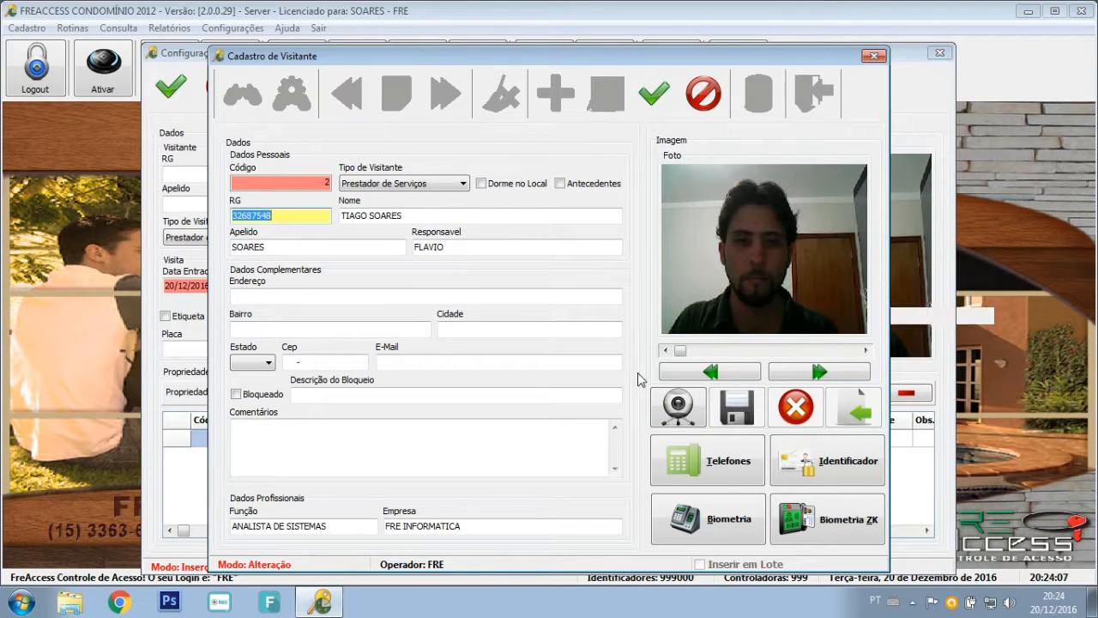
Mark the visitor Bloqueado and save, then untick Bloqueado in Configuração da Visita.
{"action": "left_click", "coordinate": [237, 397]}
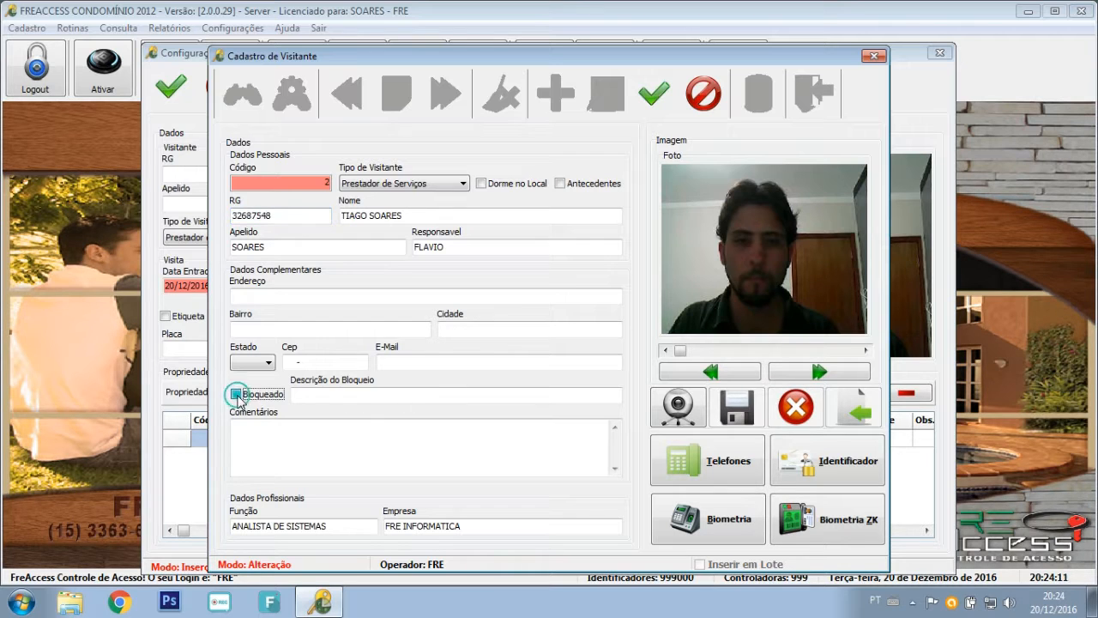
{"action": "left_click", "coordinate": [643, 103]}
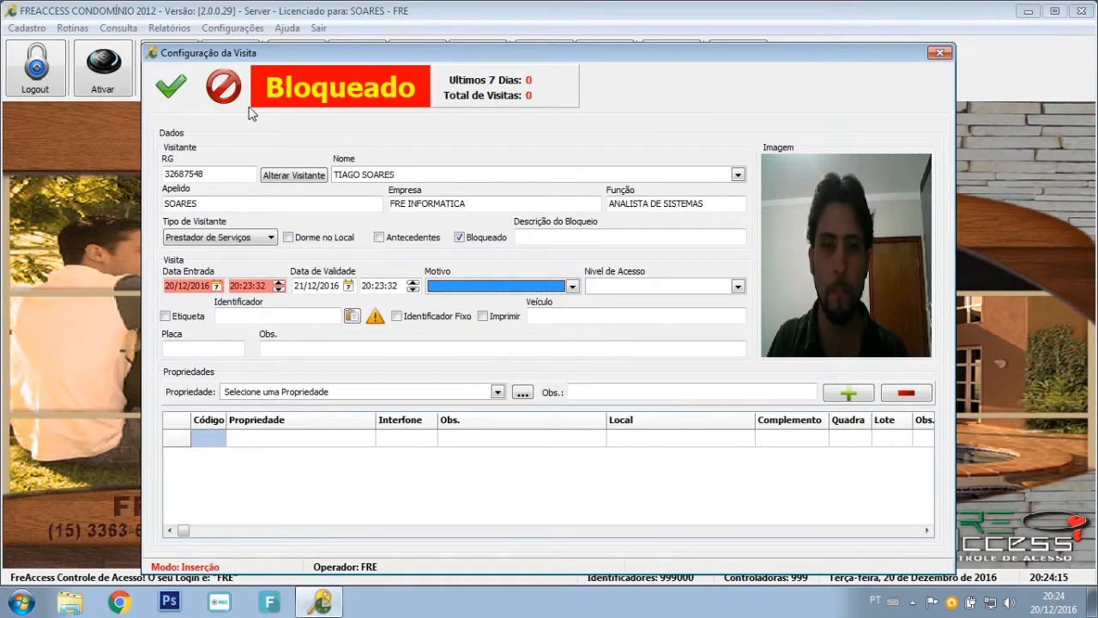
{"action": "left_click", "coordinate": [319, 101]}
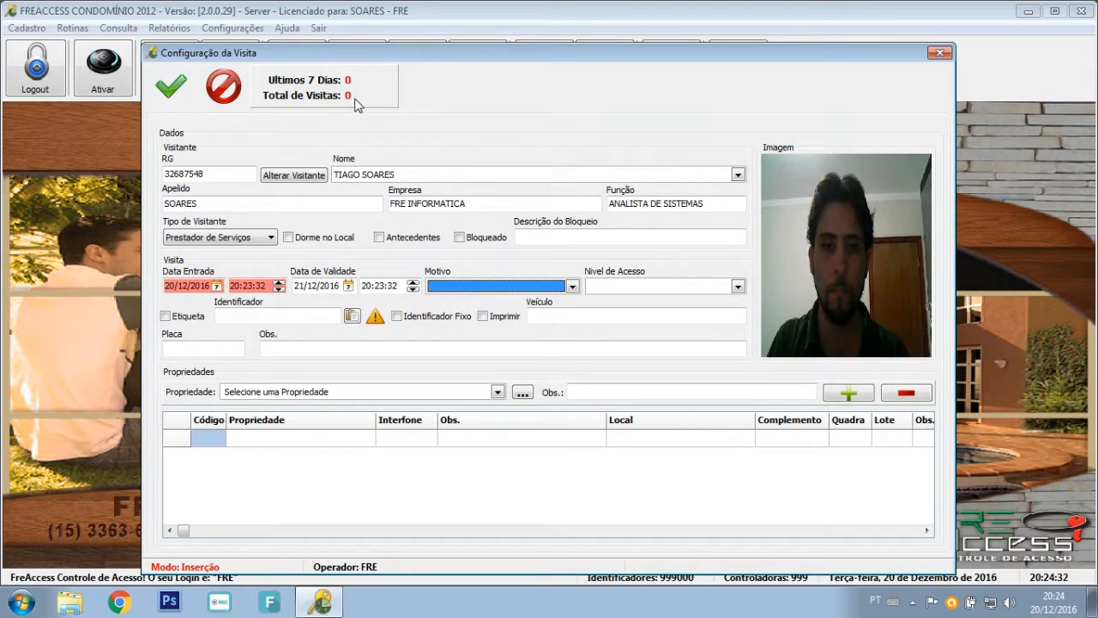
Set the visit reason to PIZZA, then switch it to PARTICULAR while adjusting the expiry.
{"action": "left_click", "coordinate": [331, 285]}
{"action": "left_click", "coordinate": [385, 285]}
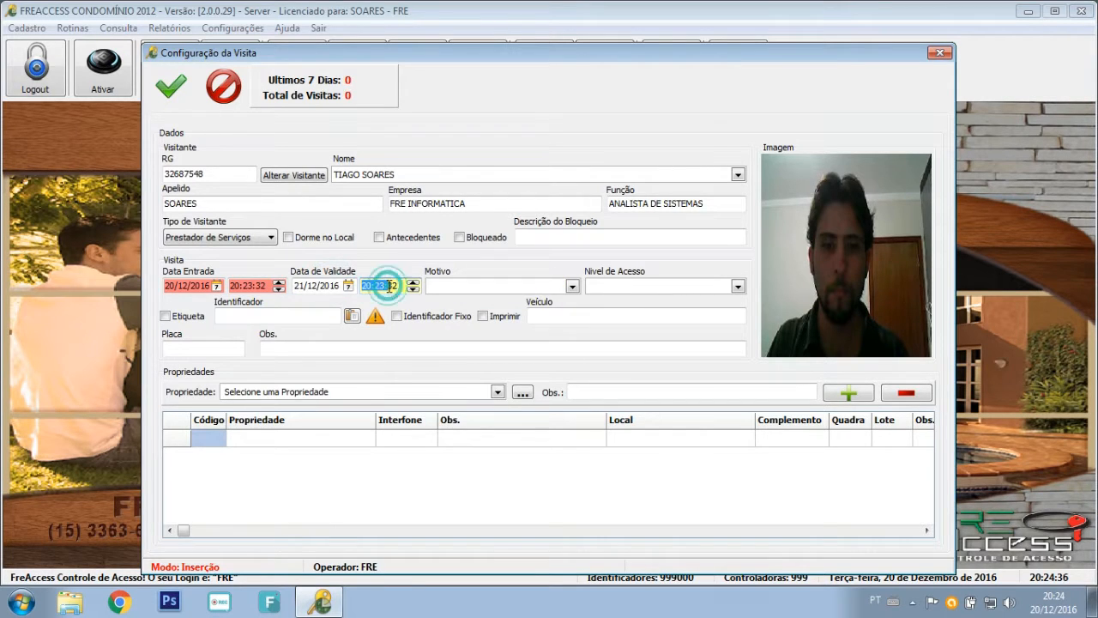
{"action": "left_click", "coordinate": [443, 290]}
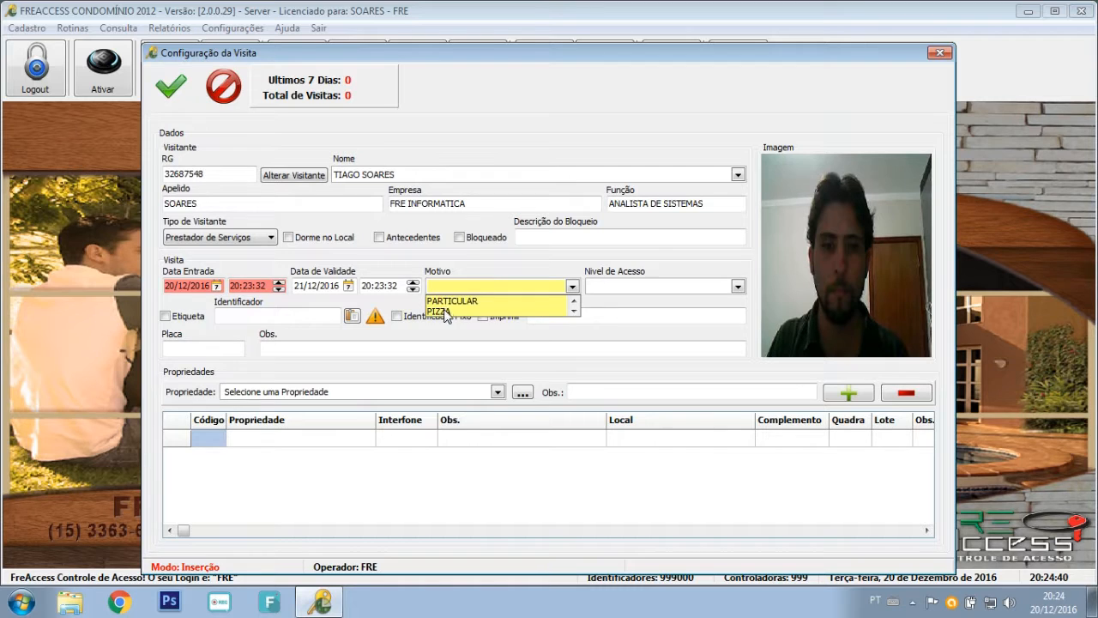
{"action": "left_click", "coordinate": [443, 311]}
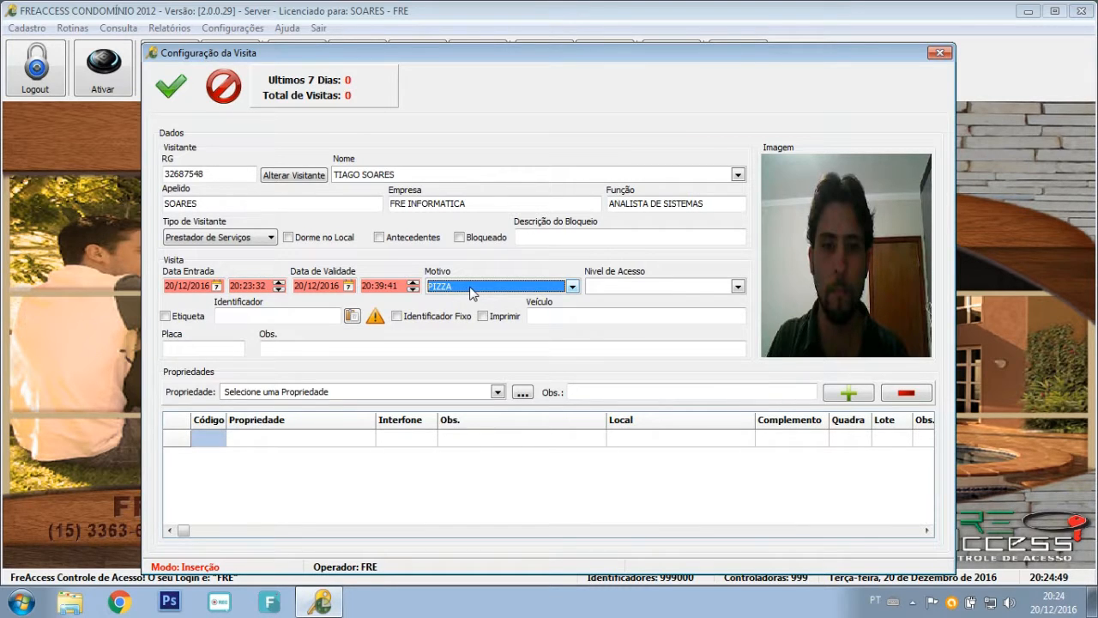
{"action": "left_click", "coordinate": [381, 285]}
{"action": "left_click", "coordinate": [306, 281]}
{"action": "left_click", "coordinate": [459, 286]}
{"action": "left_click", "coordinate": [464, 302]}
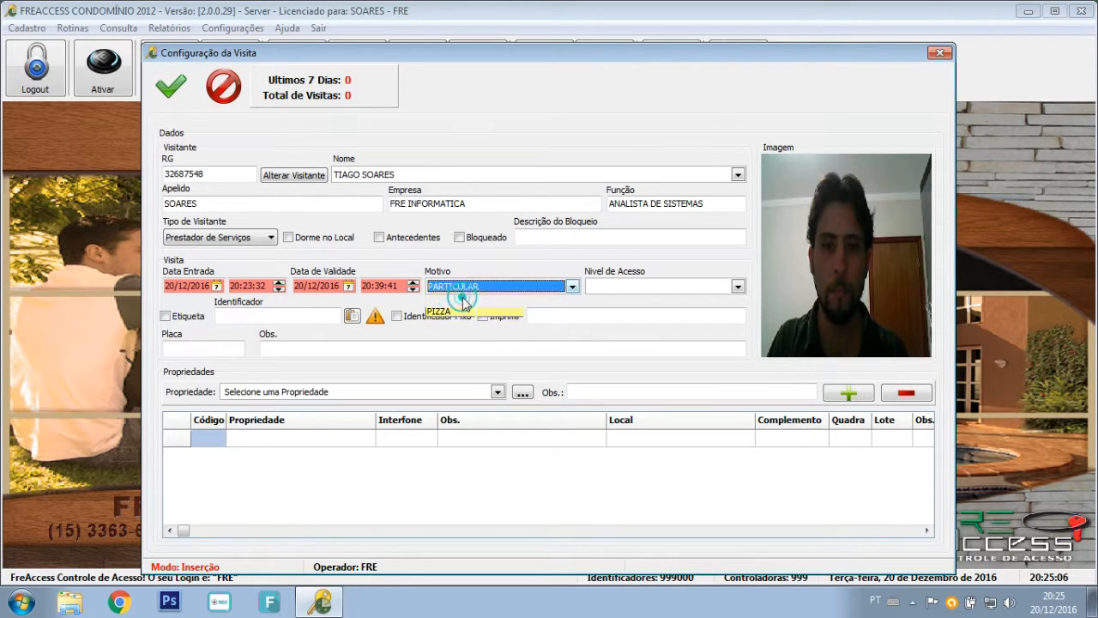
Edit the expiry date's day, restore reason PIZZA and set access level PRESTADOR DE SERVIÇOS.
{"action": "left_click", "coordinate": [371, 283]}
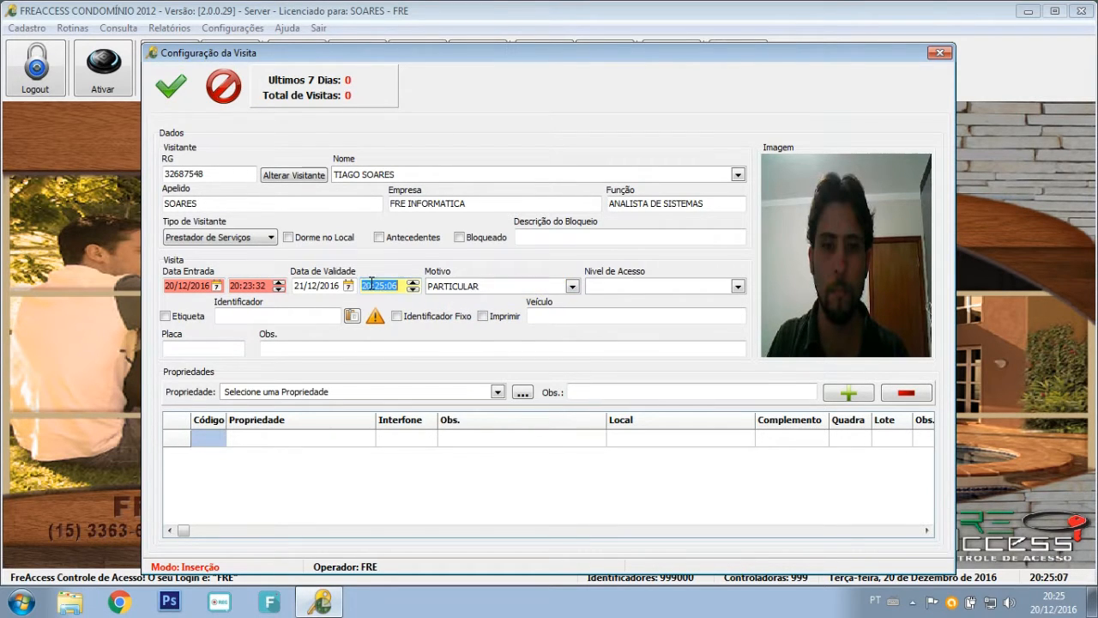
{"action": "left_click", "coordinate": [300, 285]}
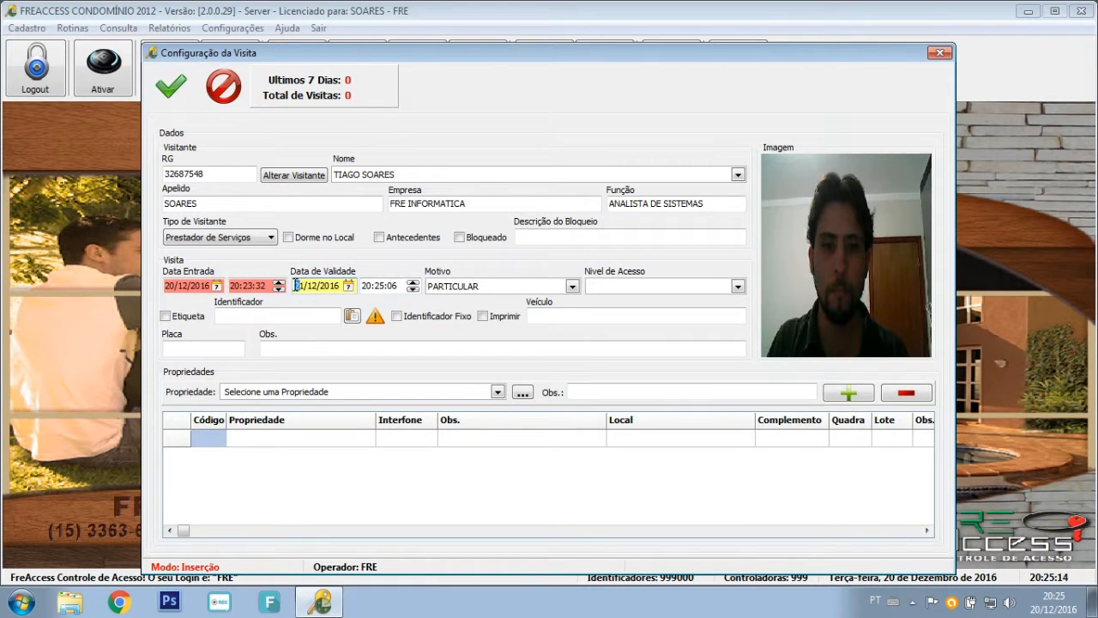
{"action": "left_click", "coordinate": [299, 285]}
{"action": "type", "text": "1"}
{"action": "left_click", "coordinate": [318, 286]}
{"action": "left_click", "coordinate": [572, 287]}
{"action": "left_click", "coordinate": [468, 311]}
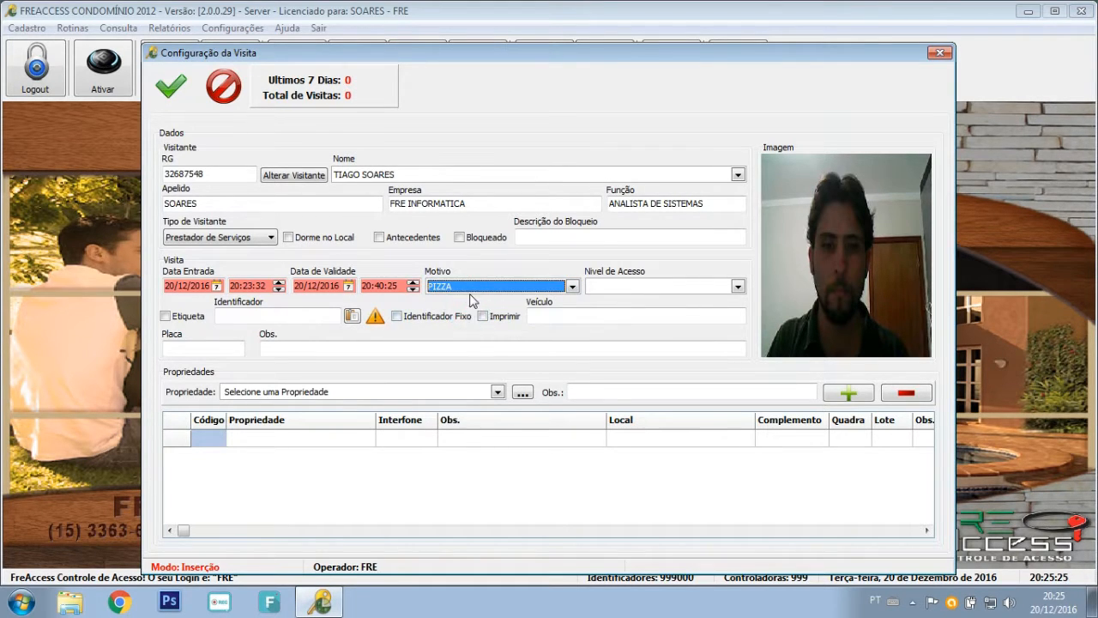
{"action": "left_click", "coordinate": [615, 292]}
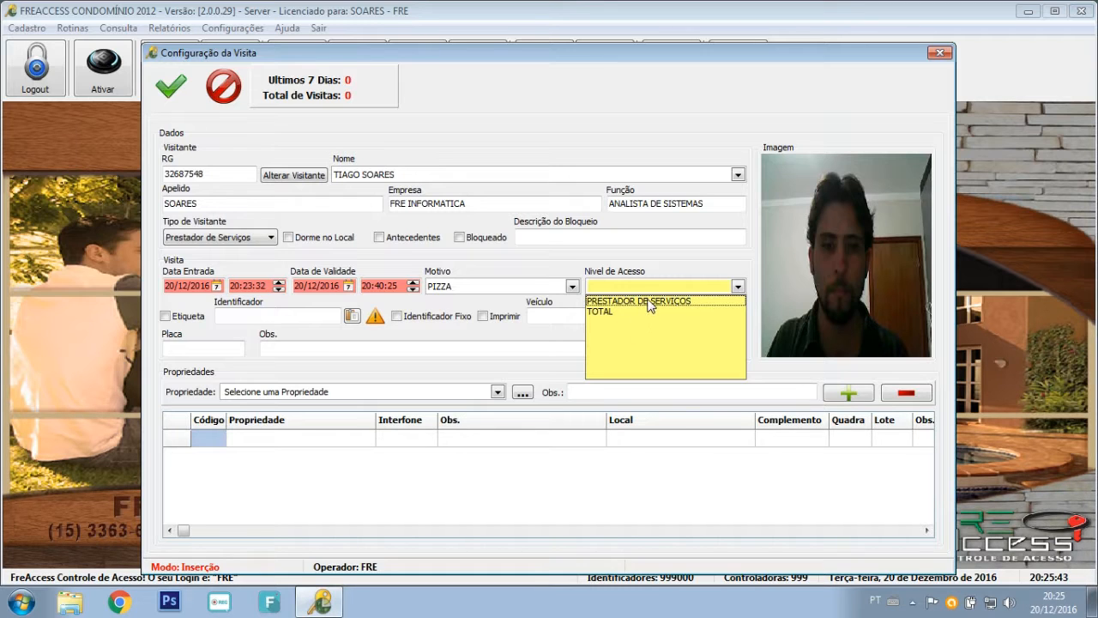
{"action": "left_click", "coordinate": [648, 301]}
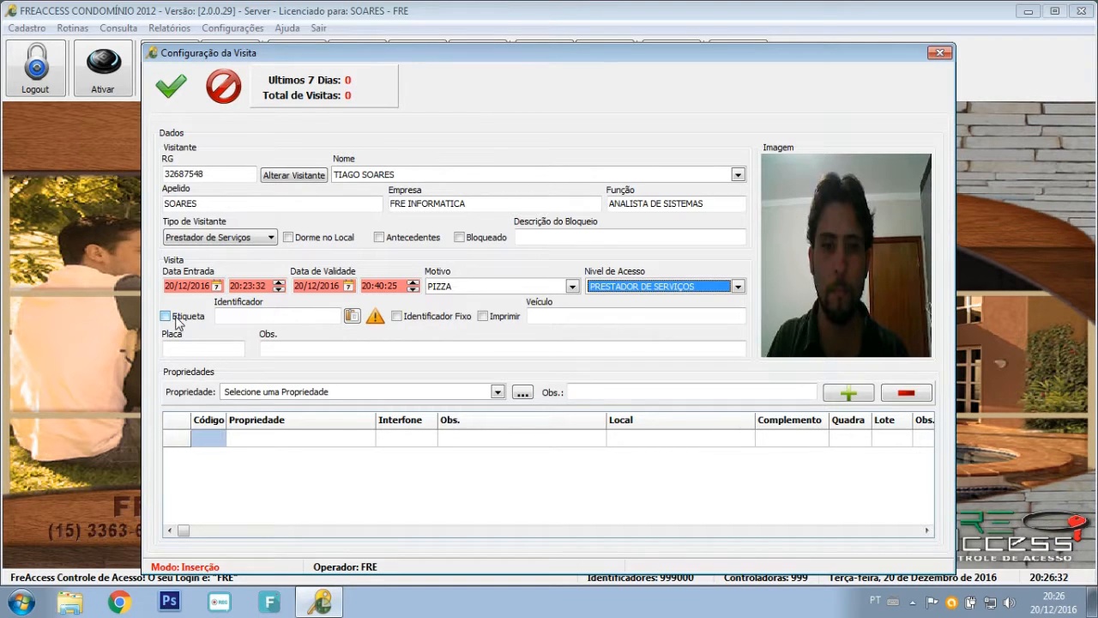
Enable the Etiqueta, Identificador Fixo and Imprimir options for the visit.
{"action": "left_click", "coordinate": [175, 319]}
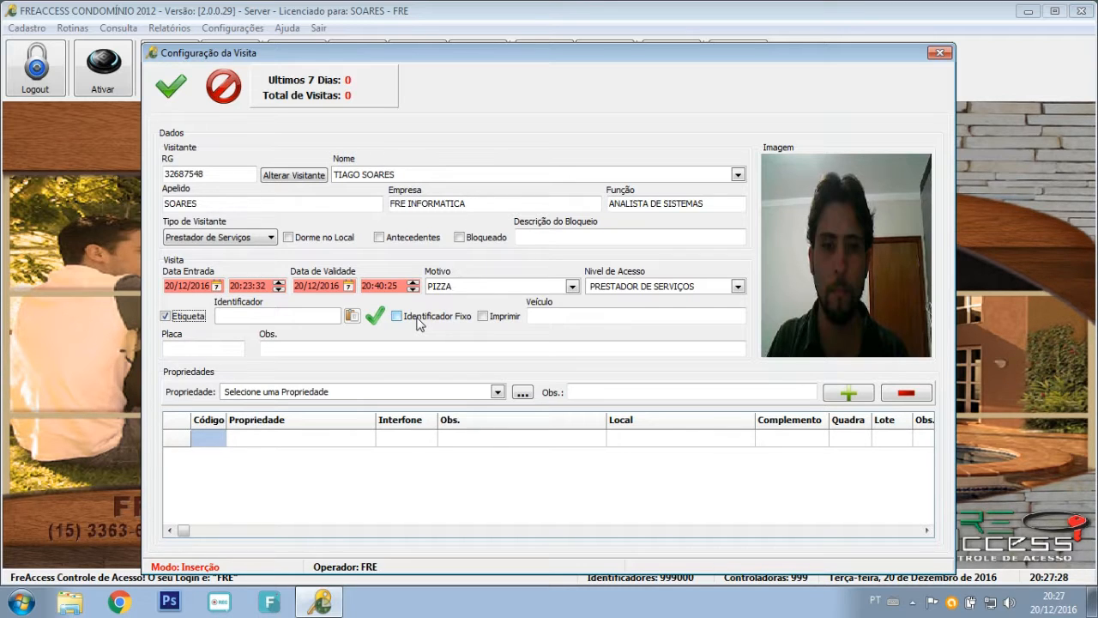
{"action": "left_click", "coordinate": [419, 320]}
{"action": "left_click", "coordinate": [418, 320]}
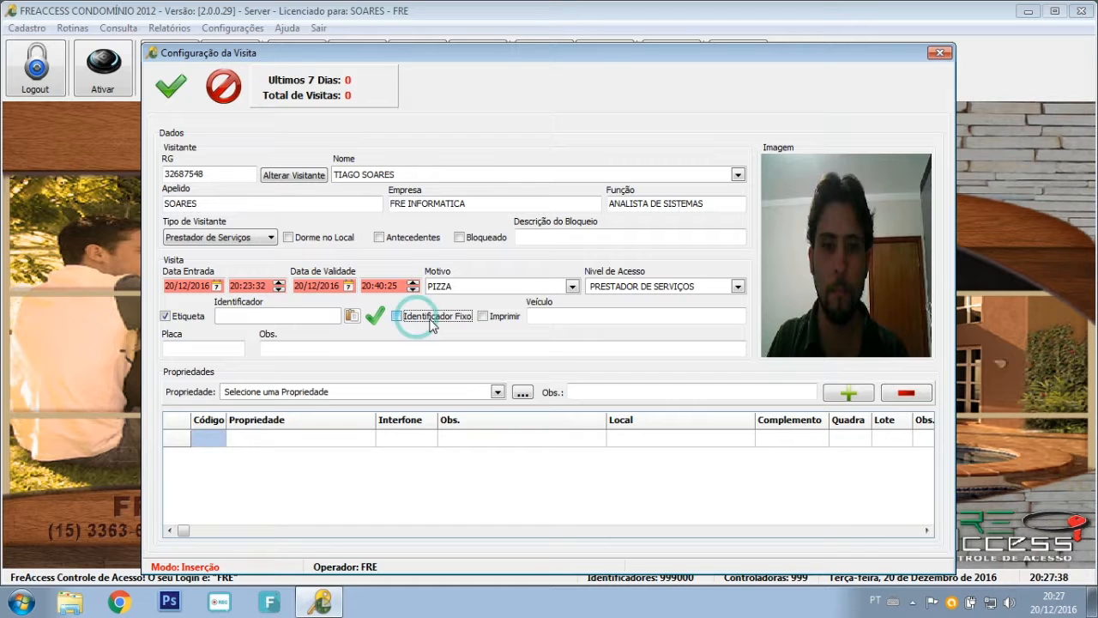
{"action": "left_click", "coordinate": [493, 319]}
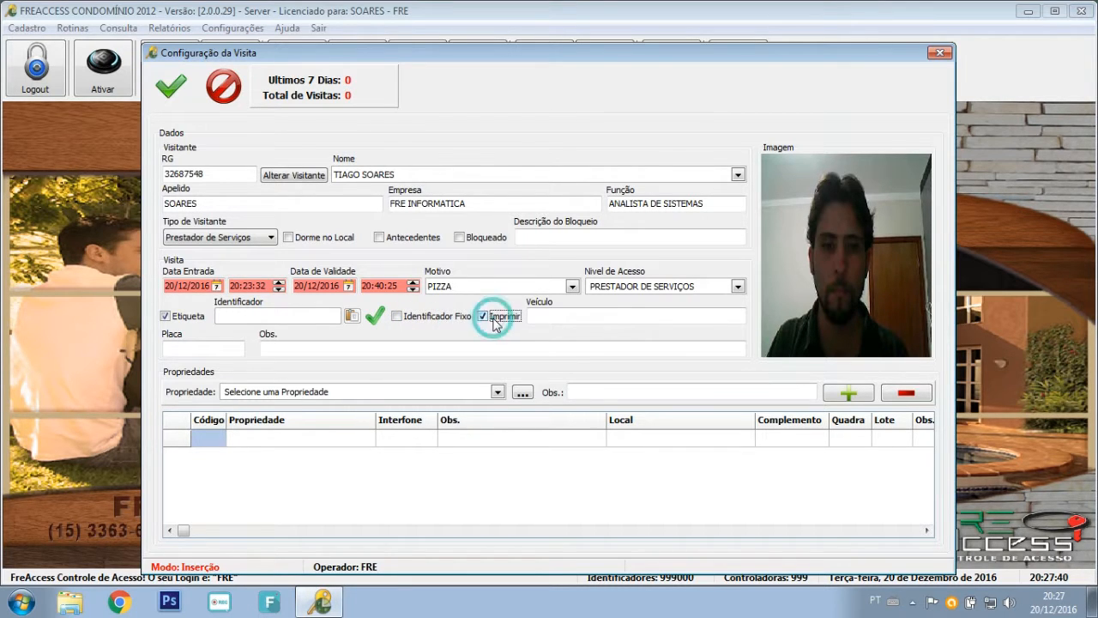
{"action": "left_click", "coordinate": [434, 317]}
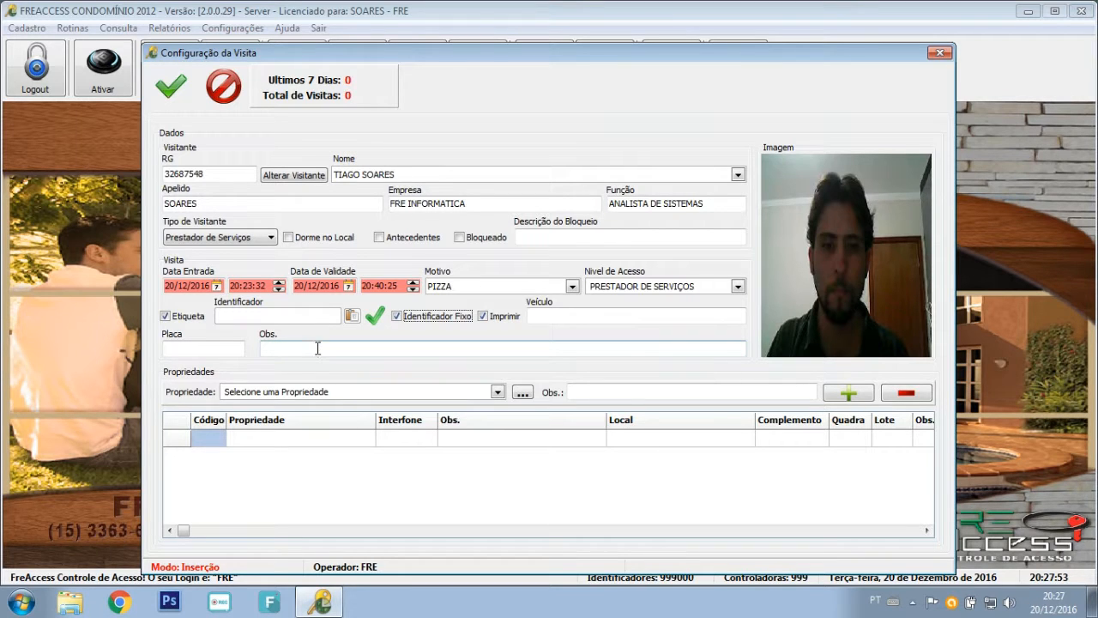
Enter vehicle UNO and plate ABC1234, then move to the Obs. field.
{"action": "left_click", "coordinate": [574, 319]}
{"action": "type", "text": "UNO"}
{"action": "key", "text": "Tab"}
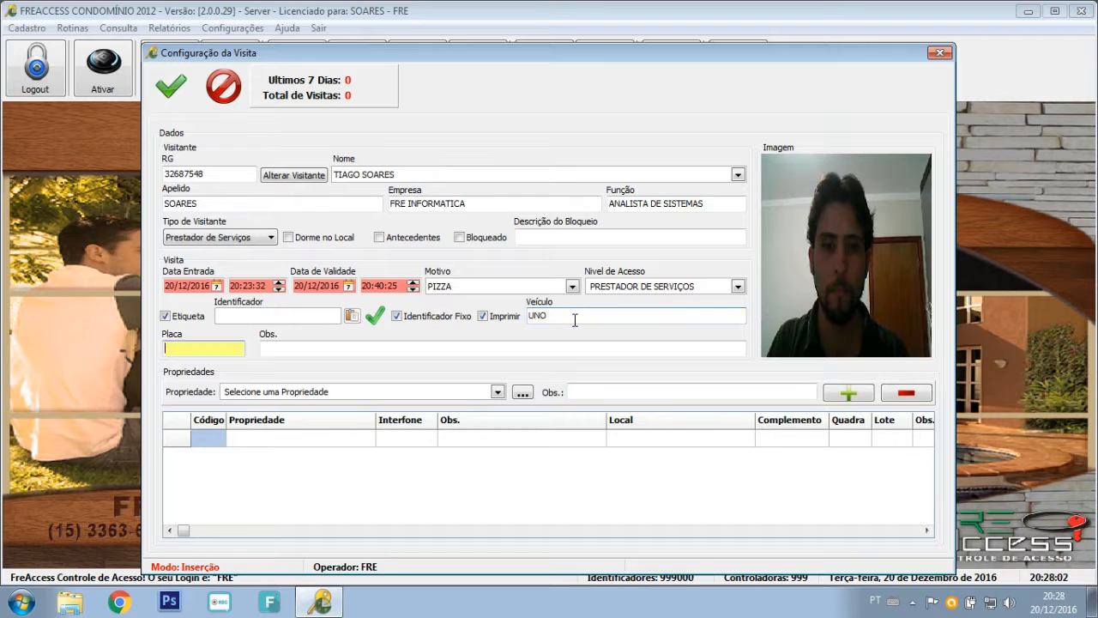
{"action": "type", "text": "ABC1234"}
{"action": "left_click", "coordinate": [469, 349]}
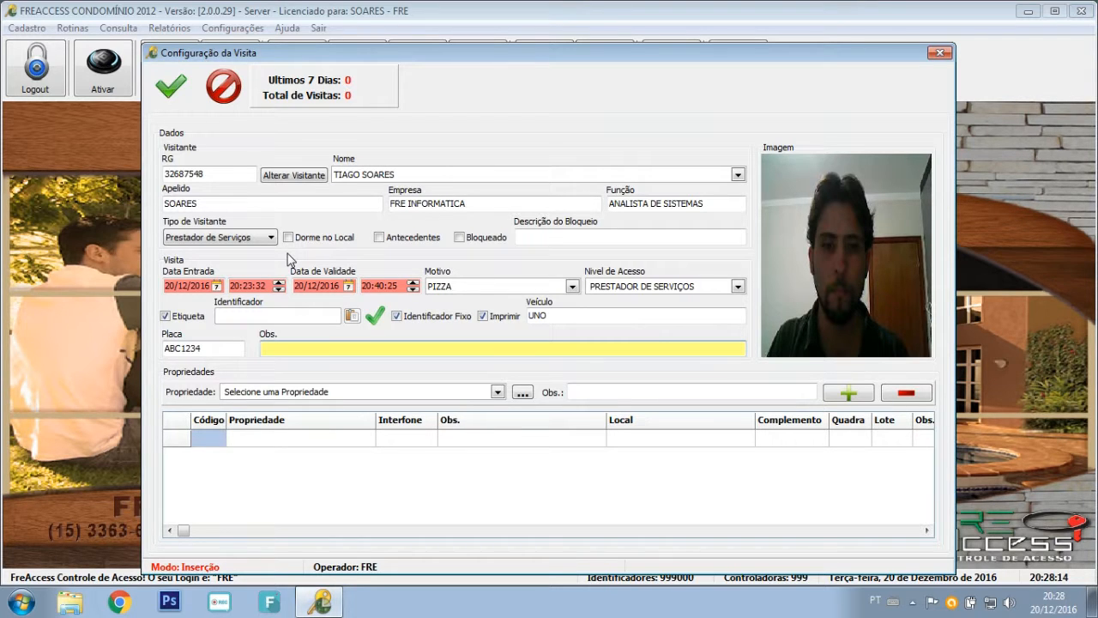
{"action": "left_click", "coordinate": [288, 348]}
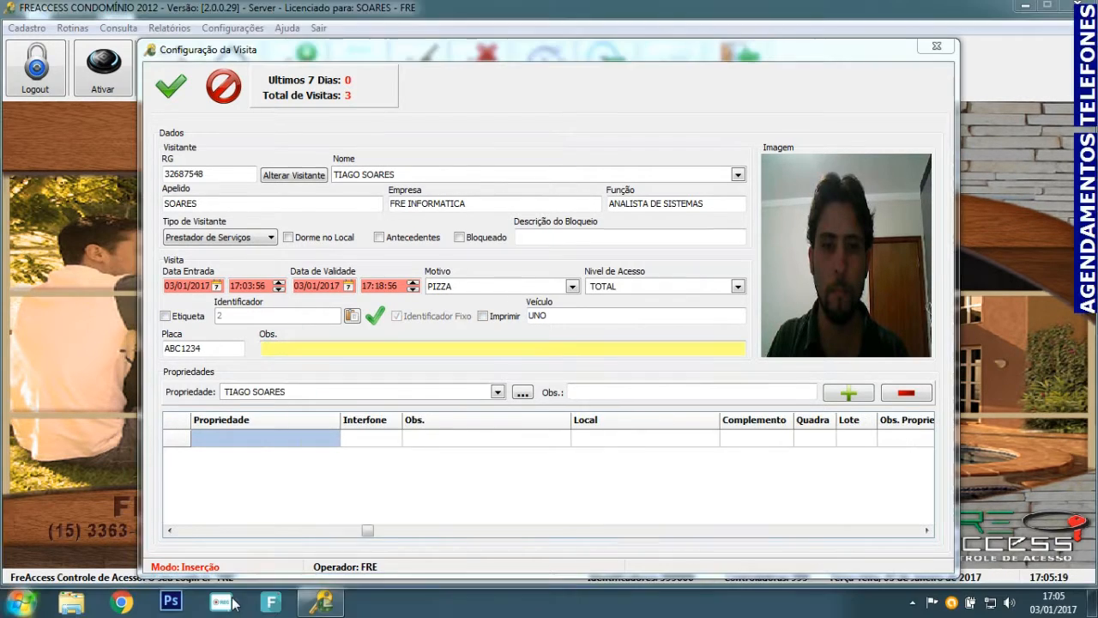
Choose the visitor's own property in the Propriedade dropdown.
{"action": "left_click", "coordinate": [295, 348]}
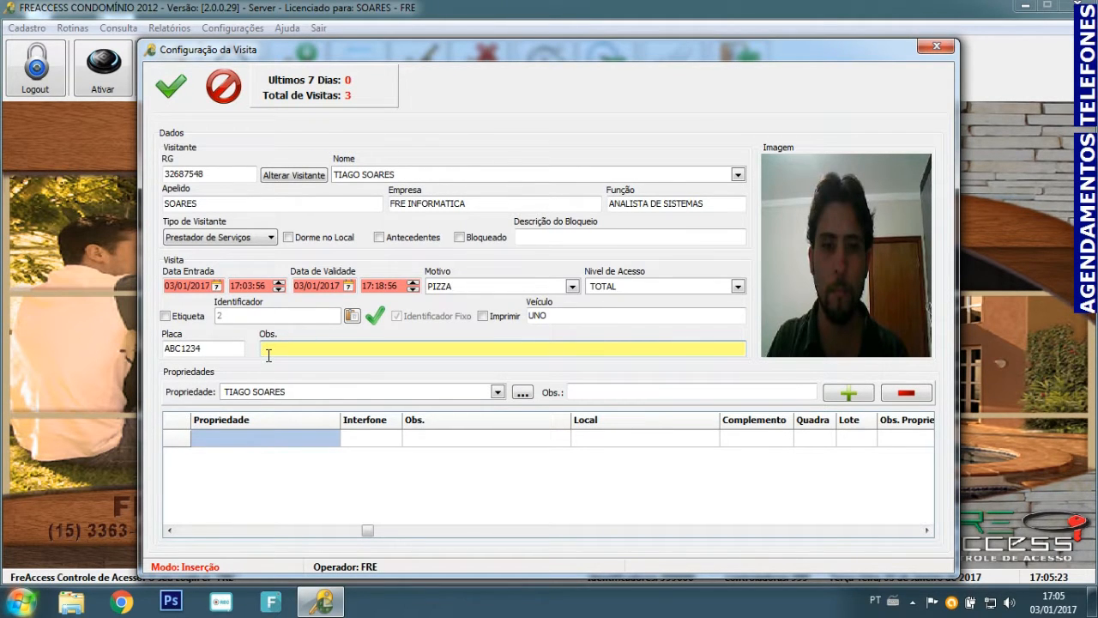
{"action": "left_click", "coordinate": [279, 383]}
{"action": "left_click", "coordinate": [279, 392]}
{"action": "left_click", "coordinate": [275, 388]}
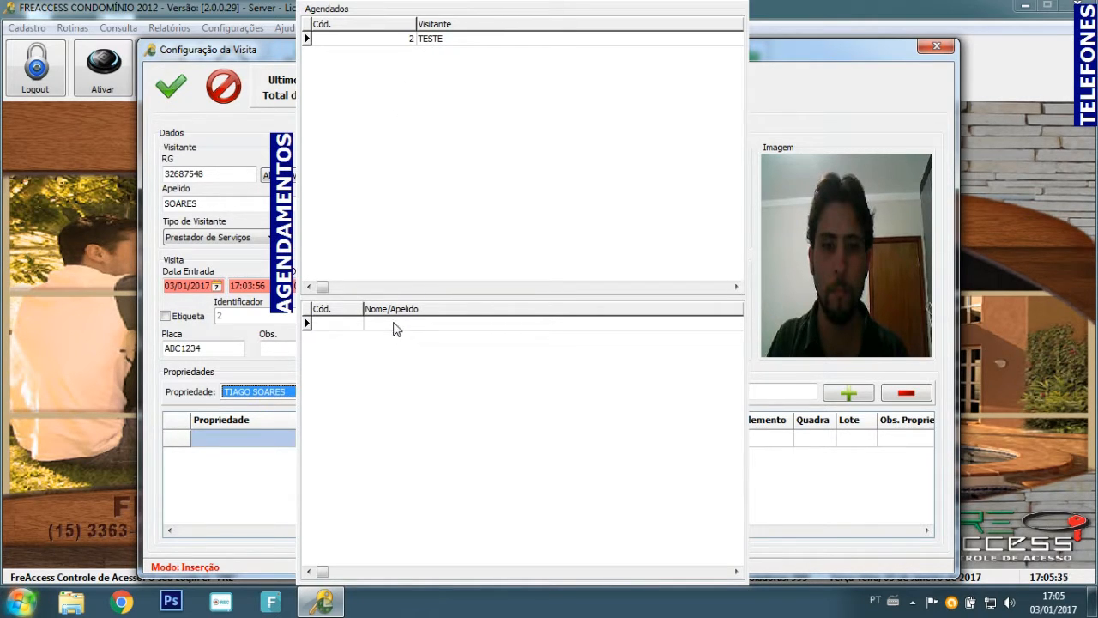
Try closing out the scheduled TESTE visit and dismiss the 'Não é o mesmo Visitante' warning.
{"action": "left_click", "coordinate": [442, 47]}
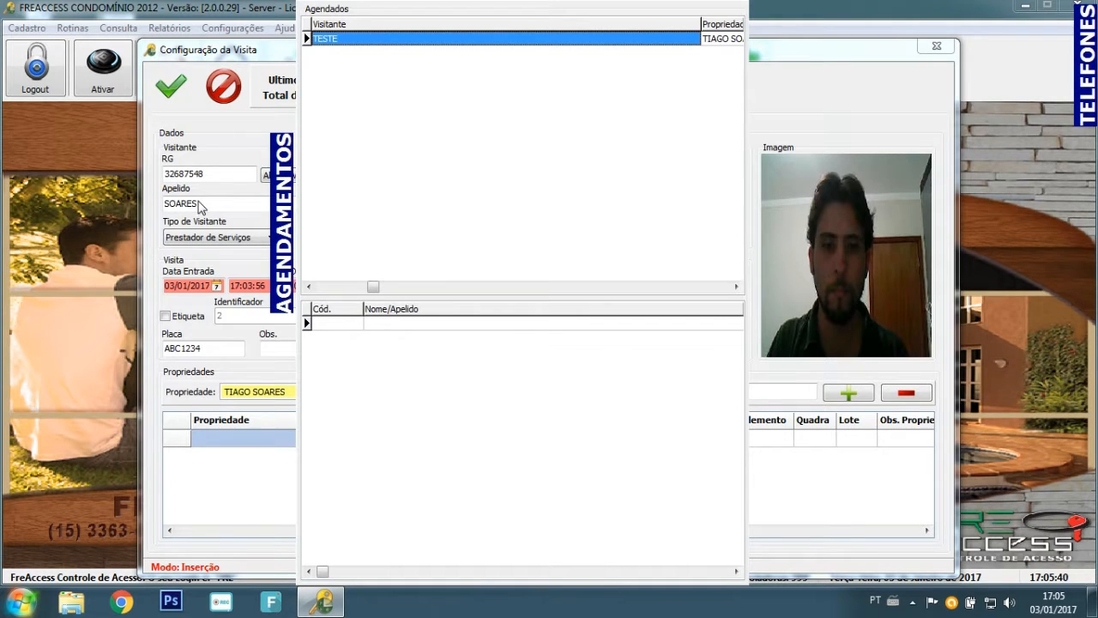
{"action": "double_click", "coordinate": [376, 46]}
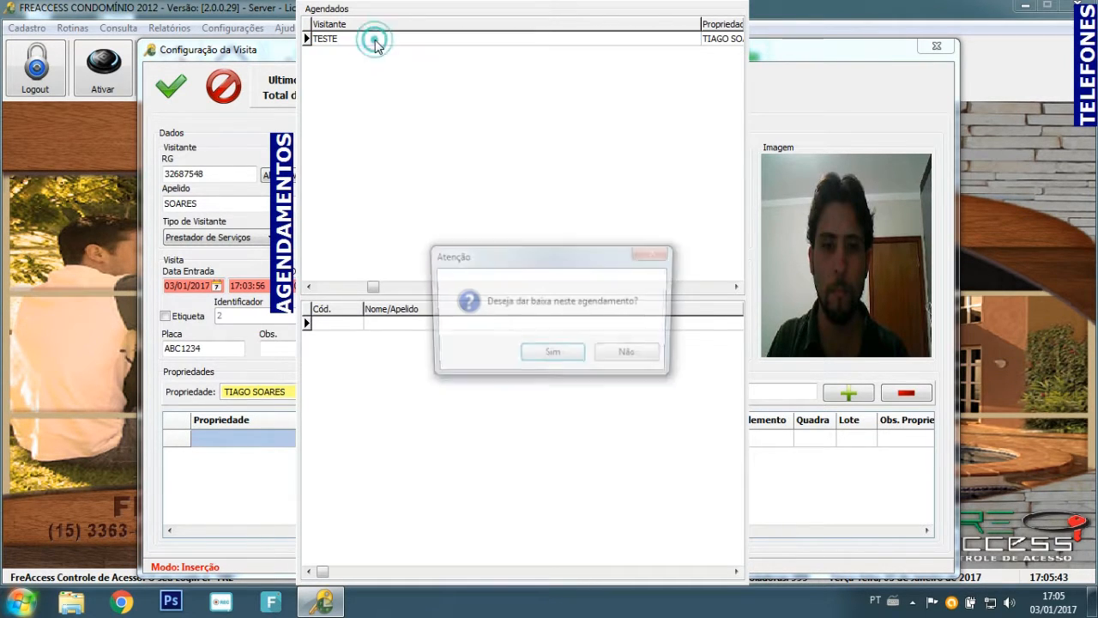
{"action": "left_click", "coordinate": [554, 355]}
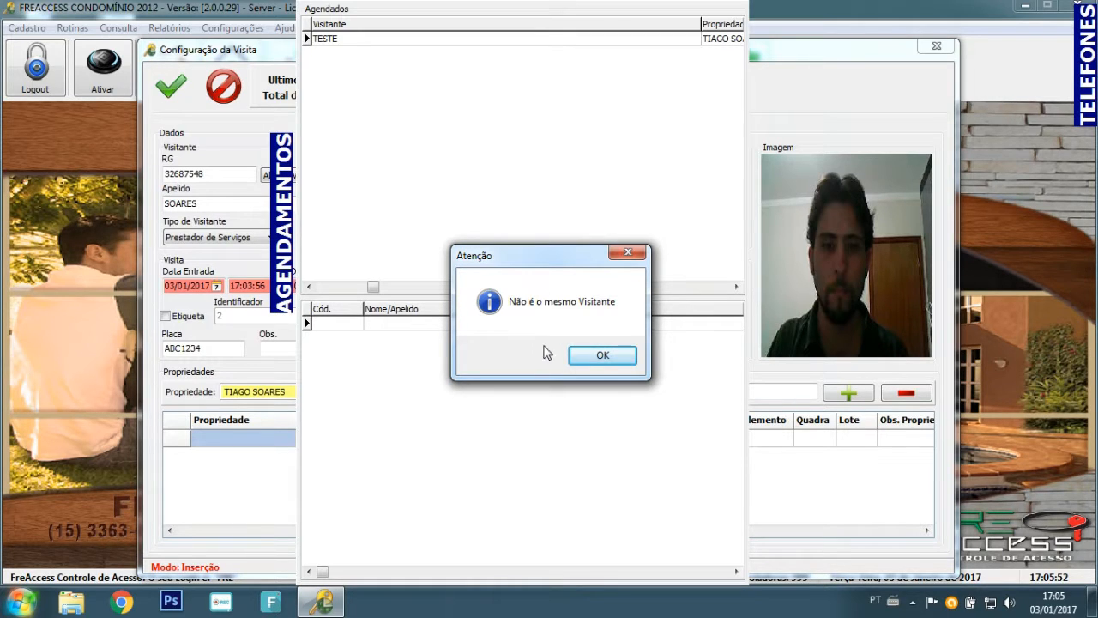
{"action": "left_click", "coordinate": [614, 354]}
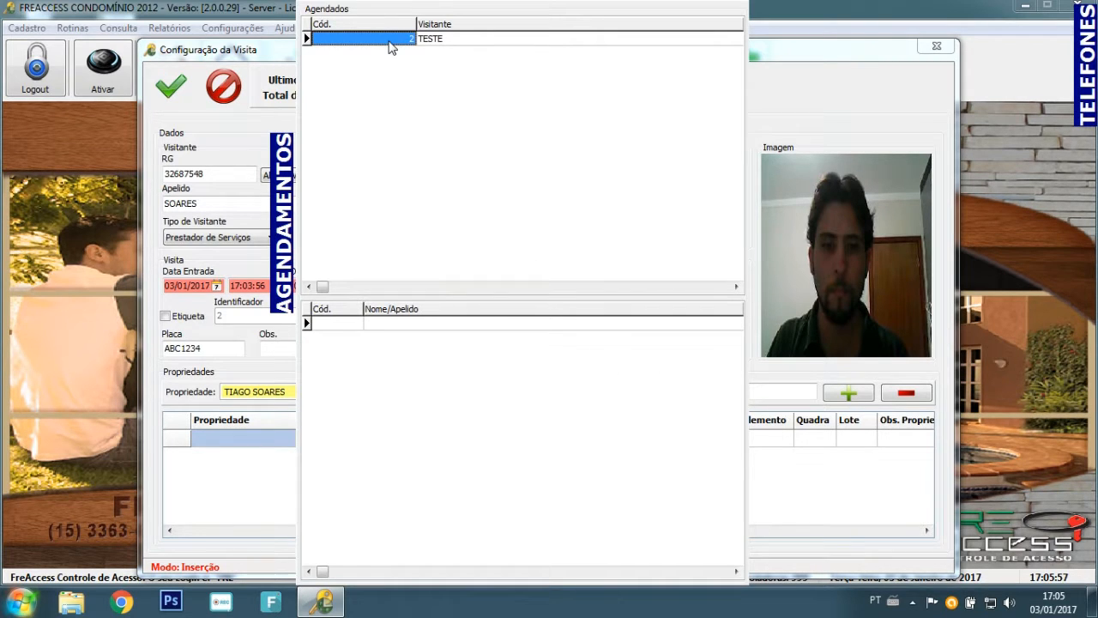
{"action": "left_click", "coordinate": [1085, 48]}
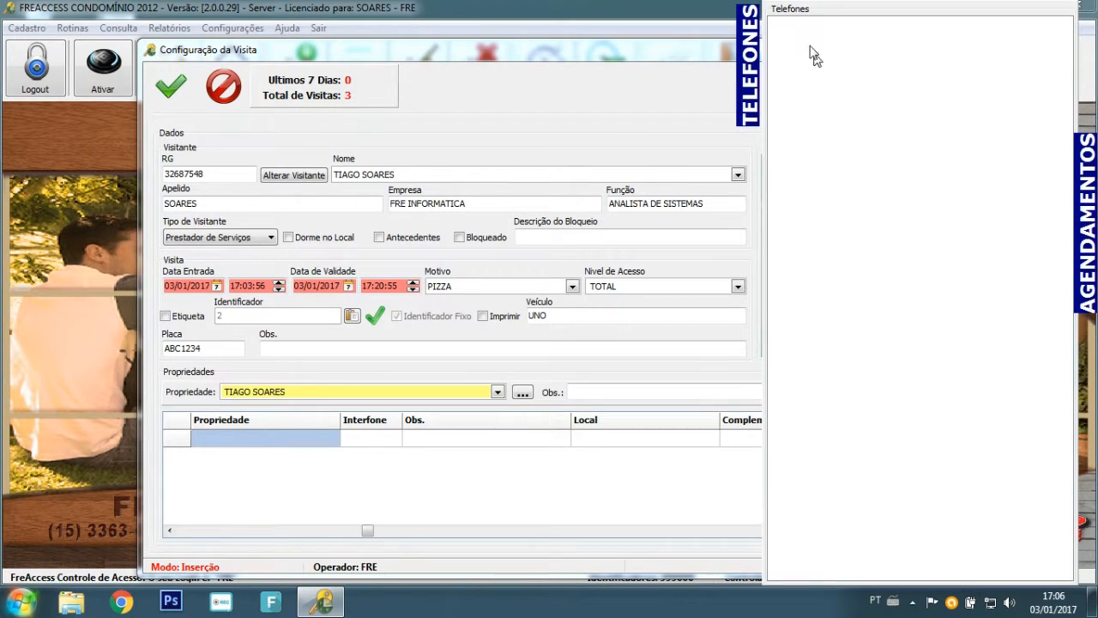
Choose property Q10 - L20 and close out the visitor's pending appointment, confirming with Sim.
{"action": "left_click", "coordinate": [294, 392]}
{"action": "left_click", "coordinate": [296, 395]}
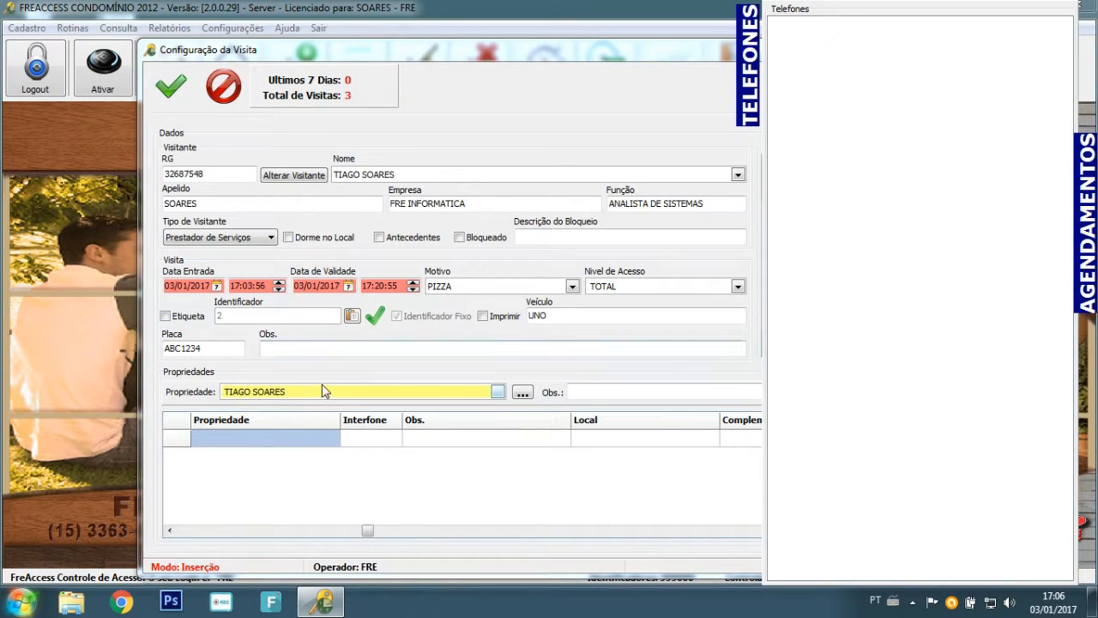
{"action": "left_click", "coordinate": [316, 392]}
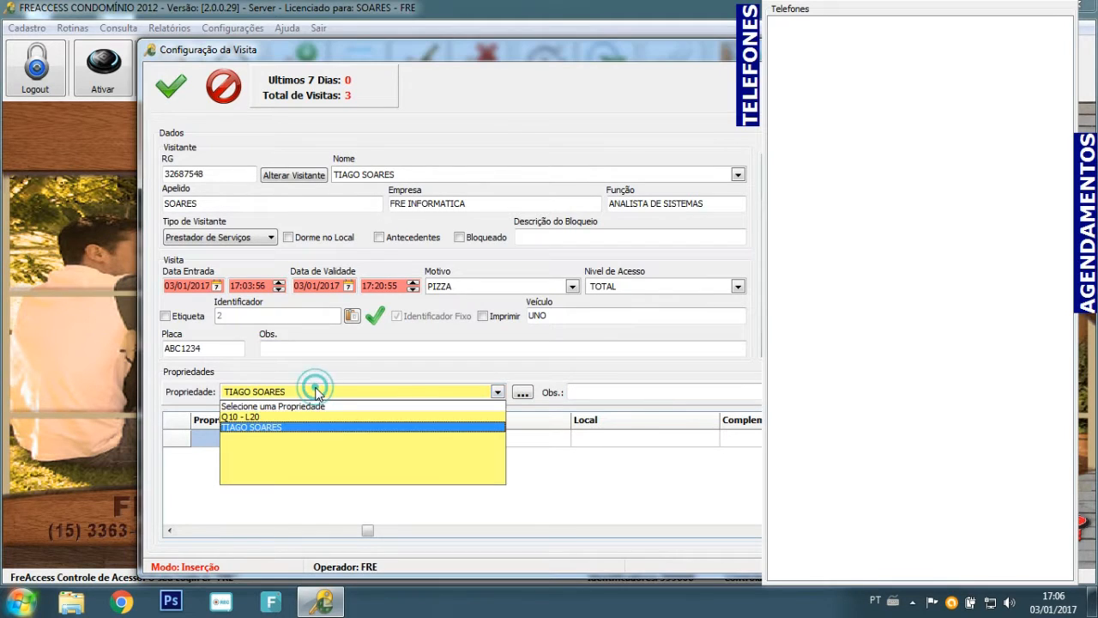
{"action": "left_click", "coordinate": [284, 417]}
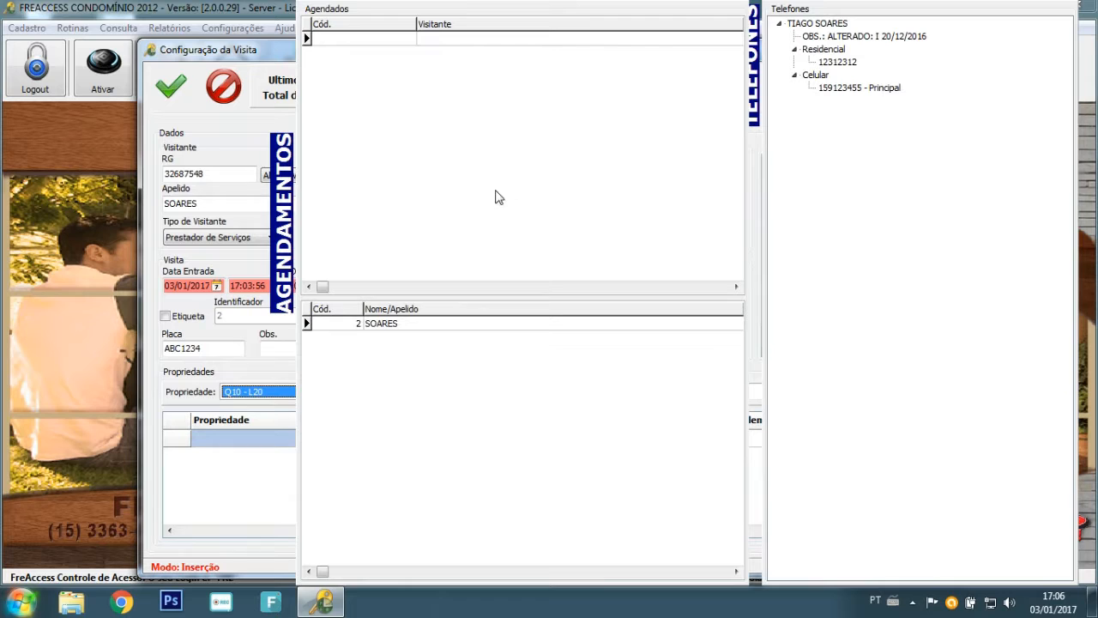
{"action": "left_click", "coordinate": [413, 326]}
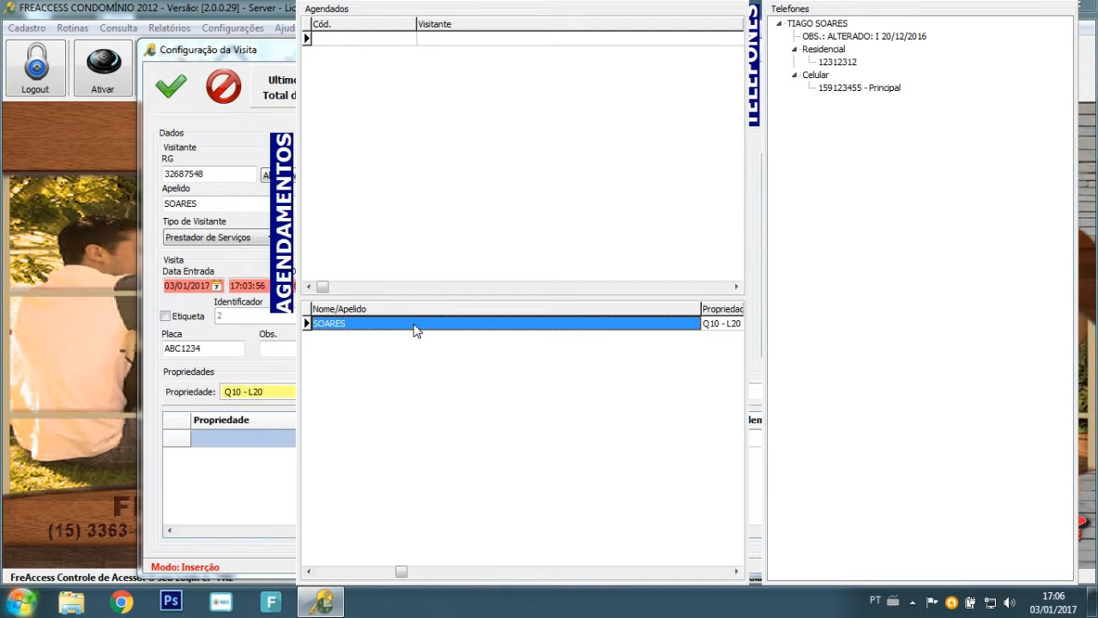
{"action": "double_click", "coordinate": [357, 325]}
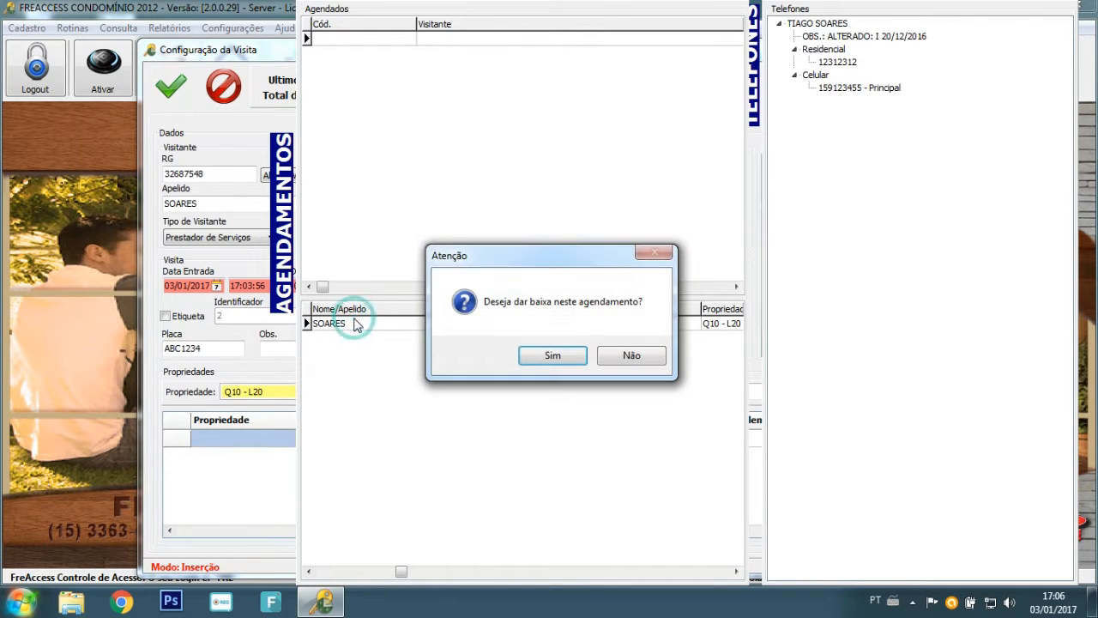
{"action": "left_click", "coordinate": [561, 360]}
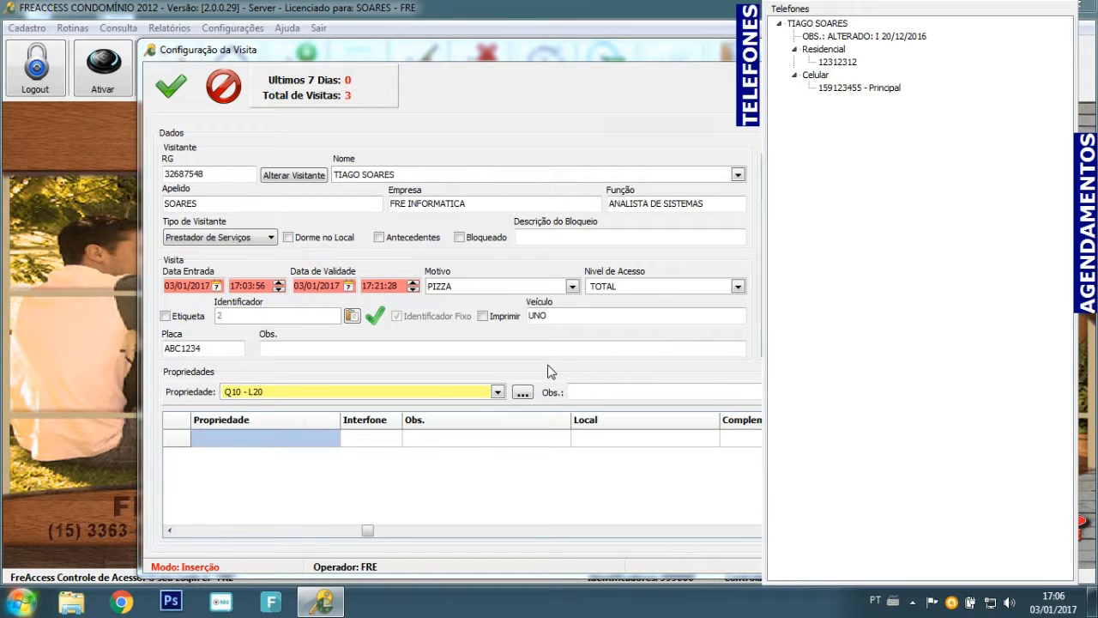
{"action": "mouse_move", "coordinate": [1083, 215]}
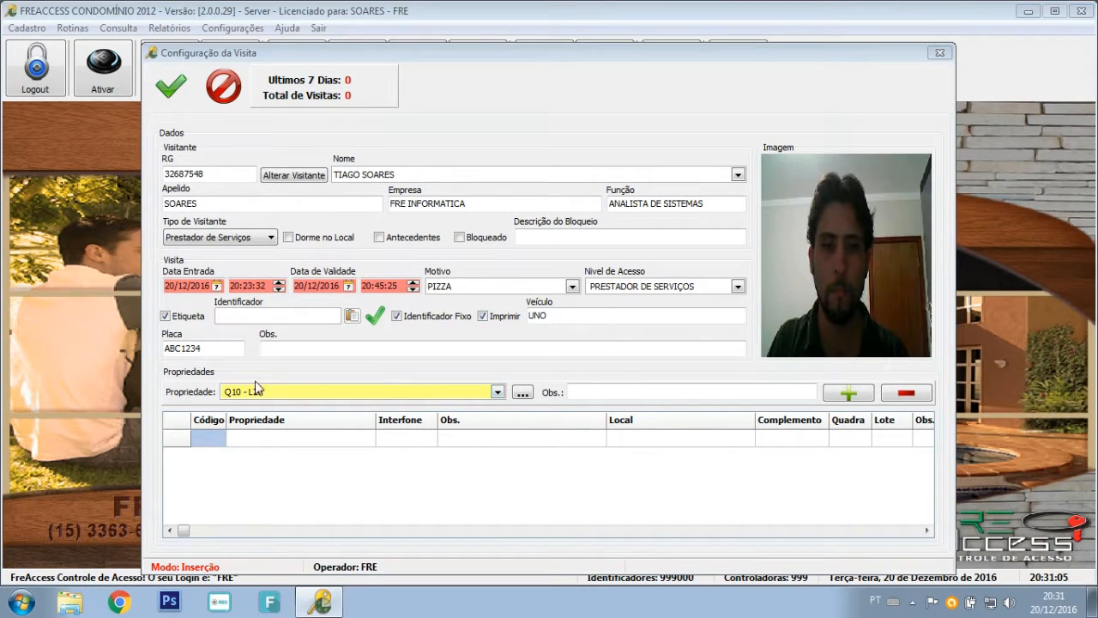
Search Consulta Propriedade by a resident's name and inspect the found Q10 - L20 property.
{"action": "left_click", "coordinate": [522, 393]}
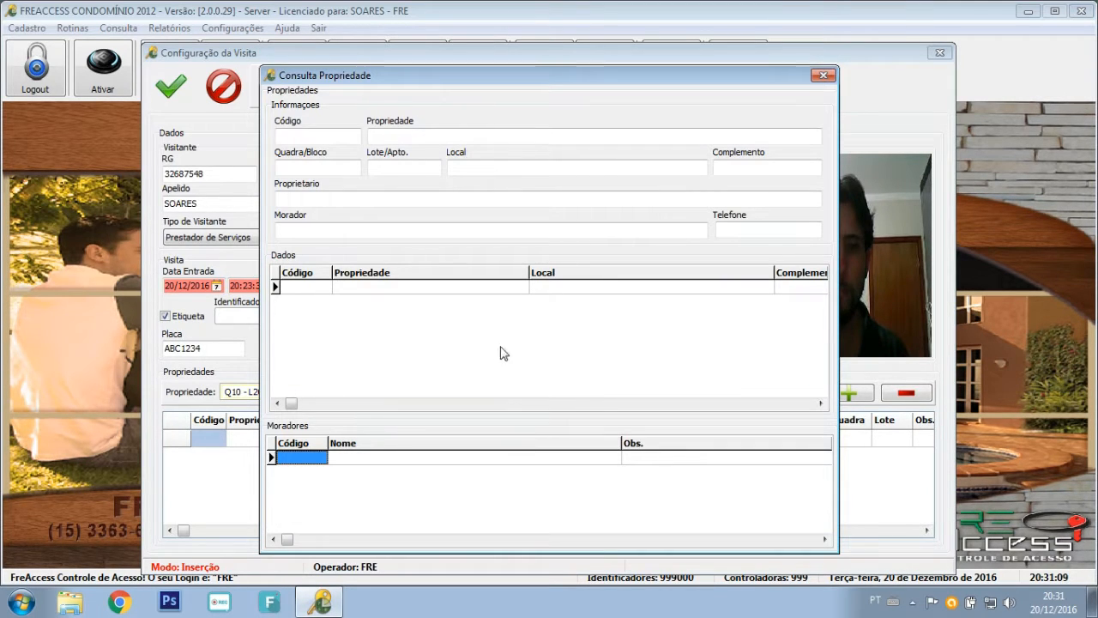
{"action": "left_click", "coordinate": [381, 228]}
{"action": "type", "text": "SOARE"}
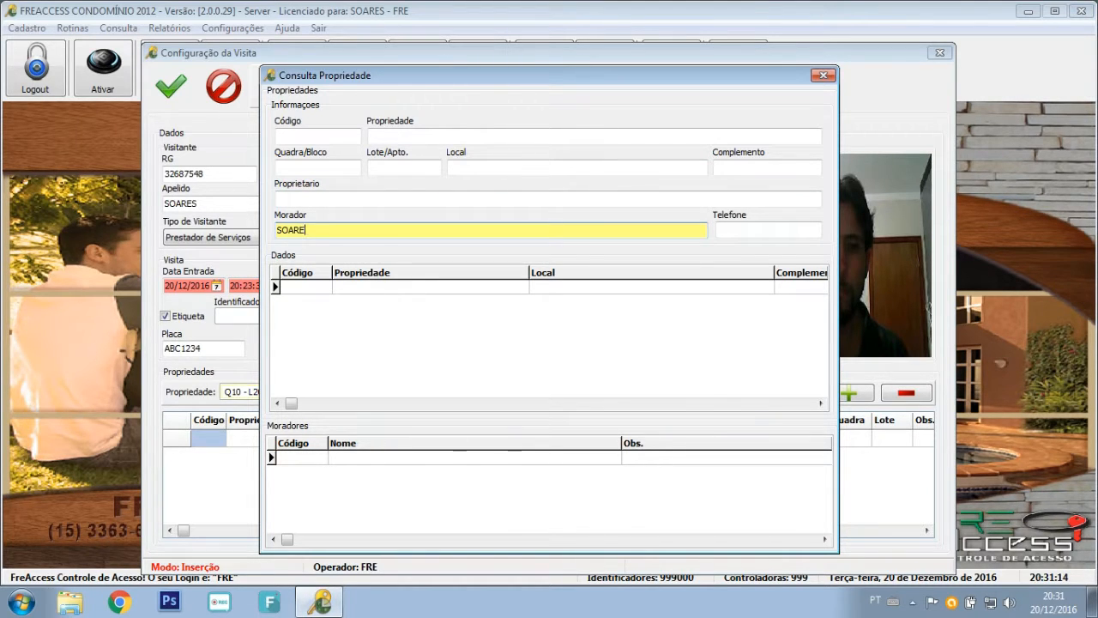
{"action": "type", "text": "S"}
{"action": "key", "text": "Return"}
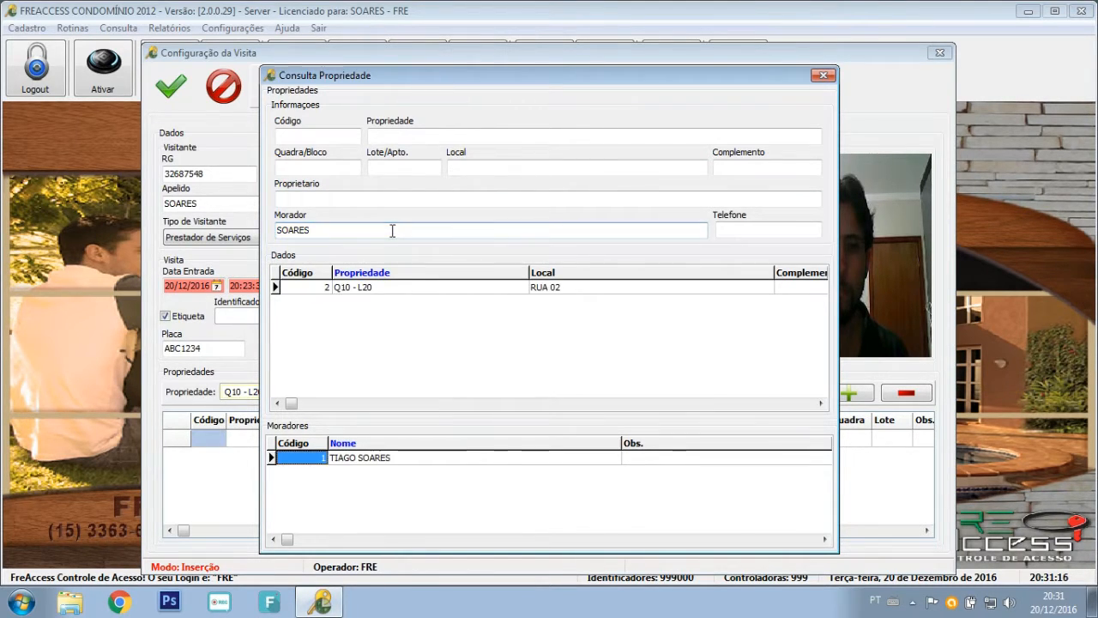
{"action": "left_click", "coordinate": [371, 289]}
{"action": "left_click", "coordinate": [386, 460]}
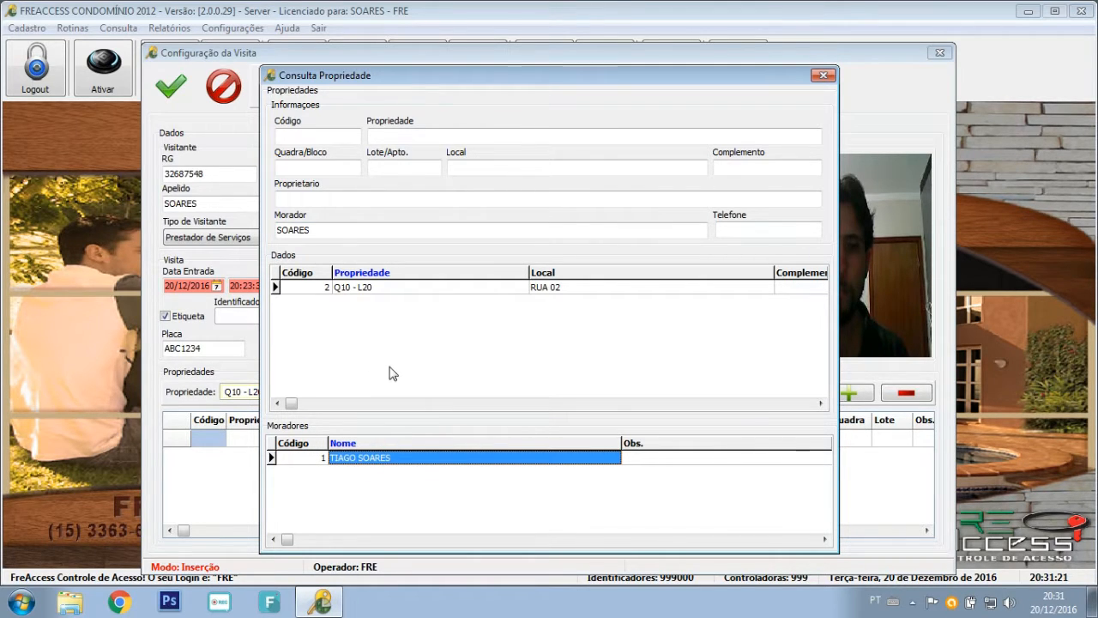
Clear the name filter, list all properties and select Q10 - L20 for the visit.
{"action": "left_click_drag", "start_coordinate": [319, 230], "coordinate": [245, 228]}
{"action": "key", "text": "BackSpace"}
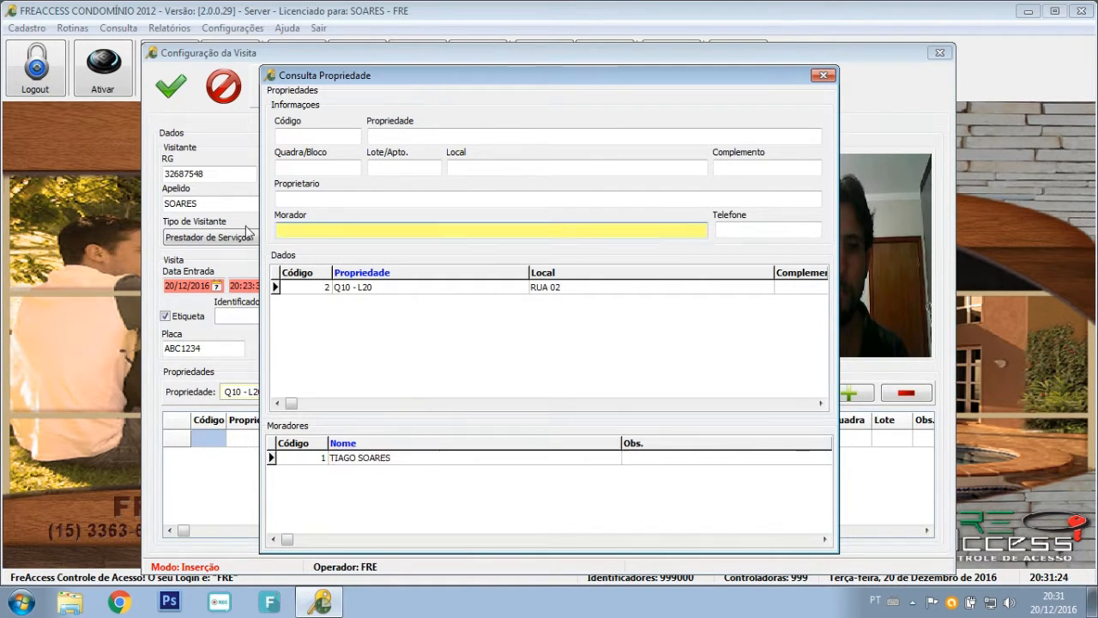
{"action": "key", "text": "Return"}
{"action": "left_click", "coordinate": [417, 289]}
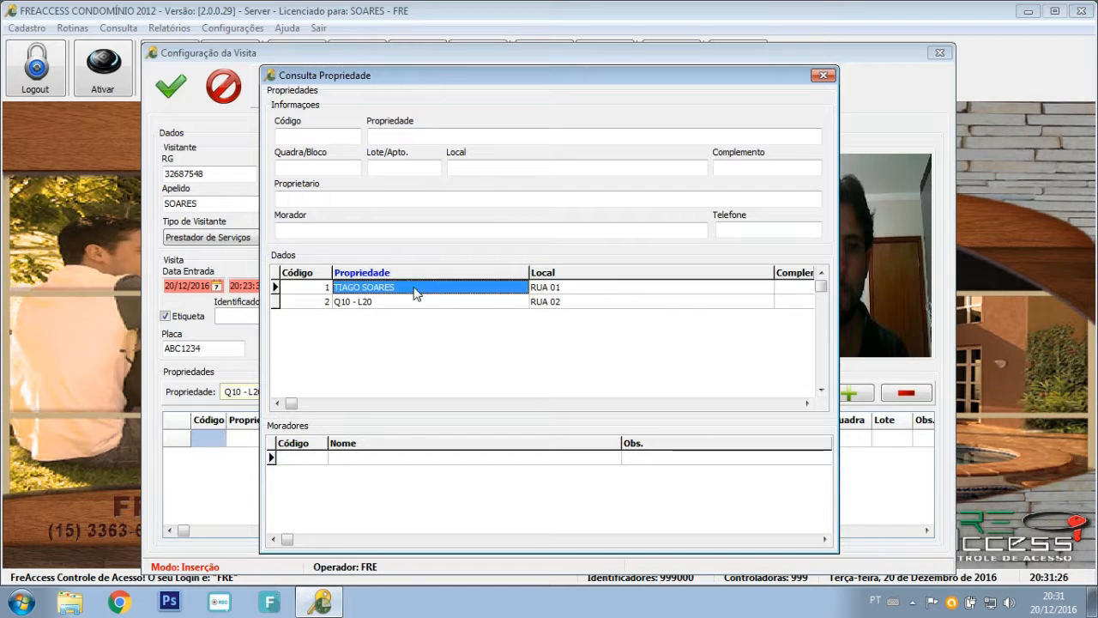
{"action": "left_click", "coordinate": [398, 302]}
{"action": "left_click", "coordinate": [375, 288]}
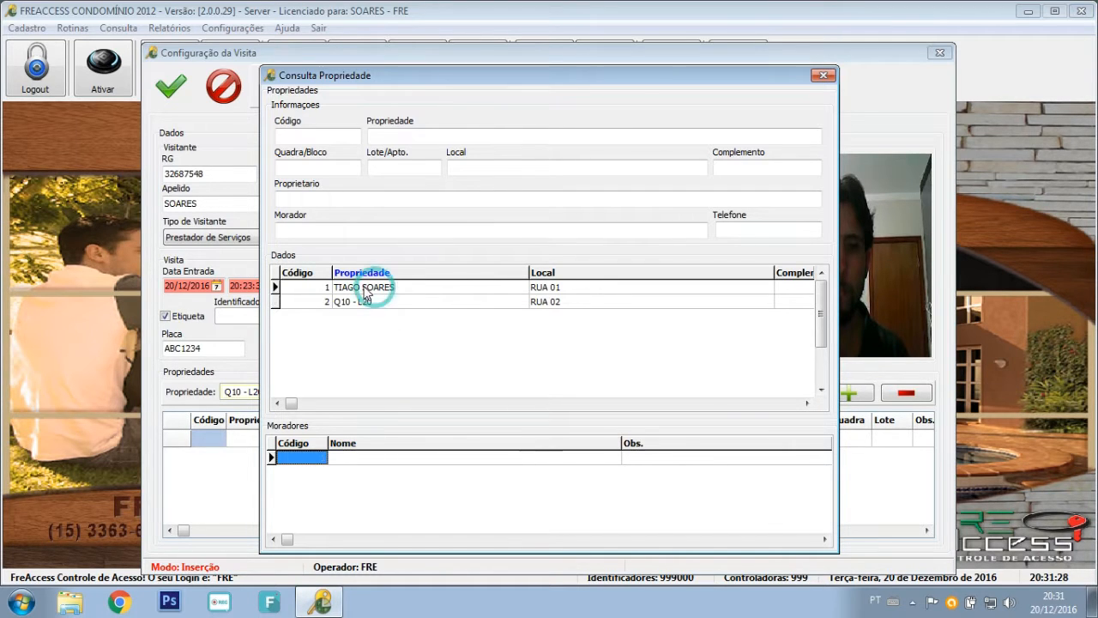
{"action": "left_click", "coordinate": [385, 302]}
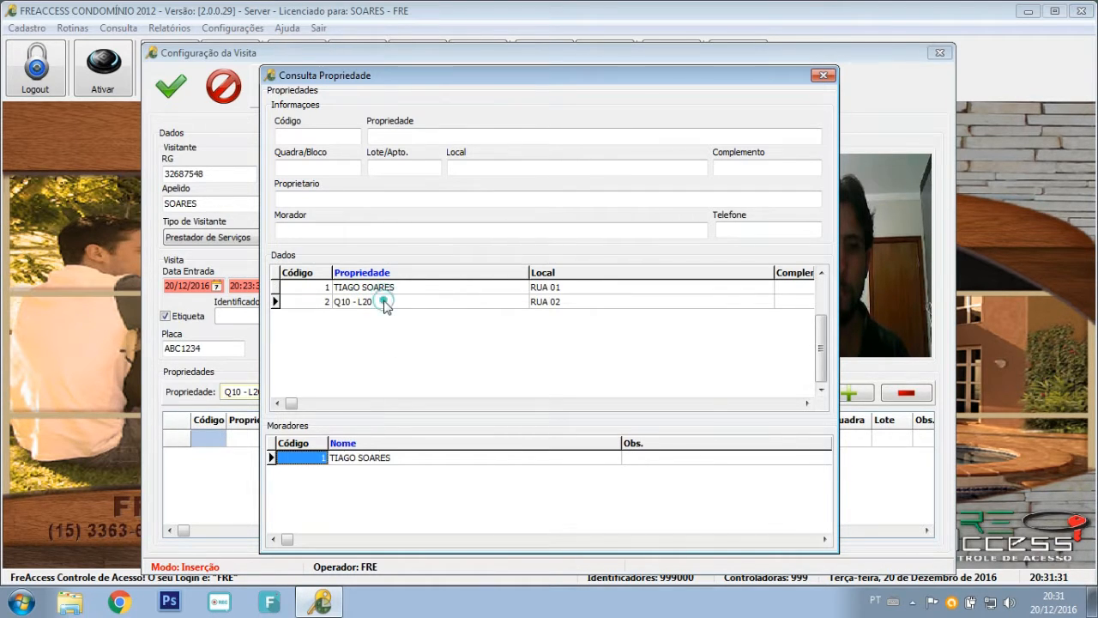
{"action": "left_click", "coordinate": [375, 287]}
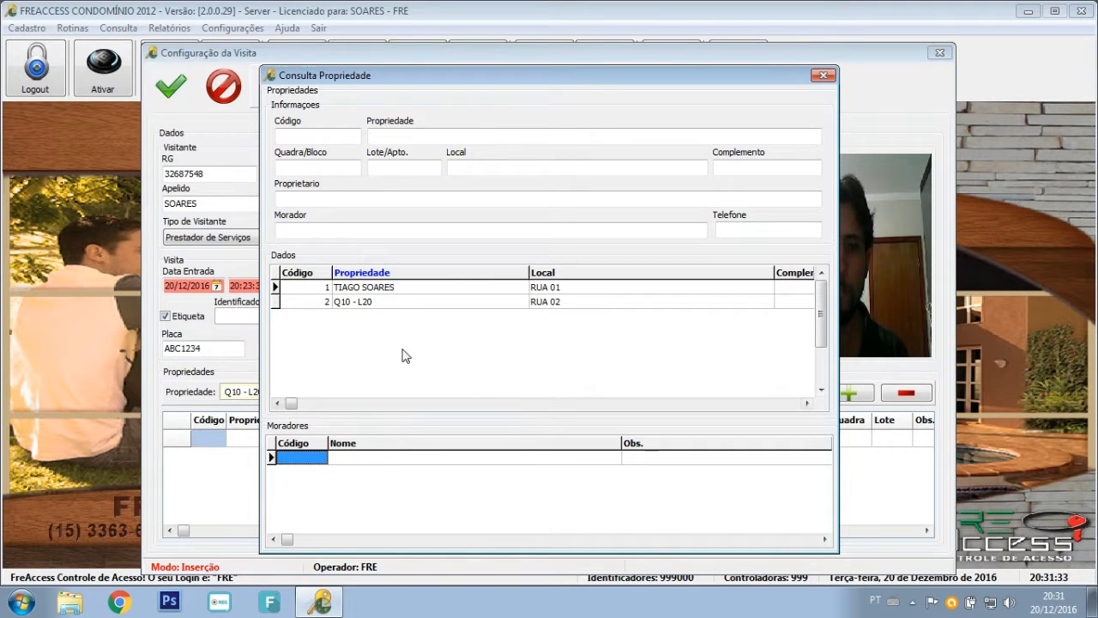
{"action": "left_click", "coordinate": [377, 302]}
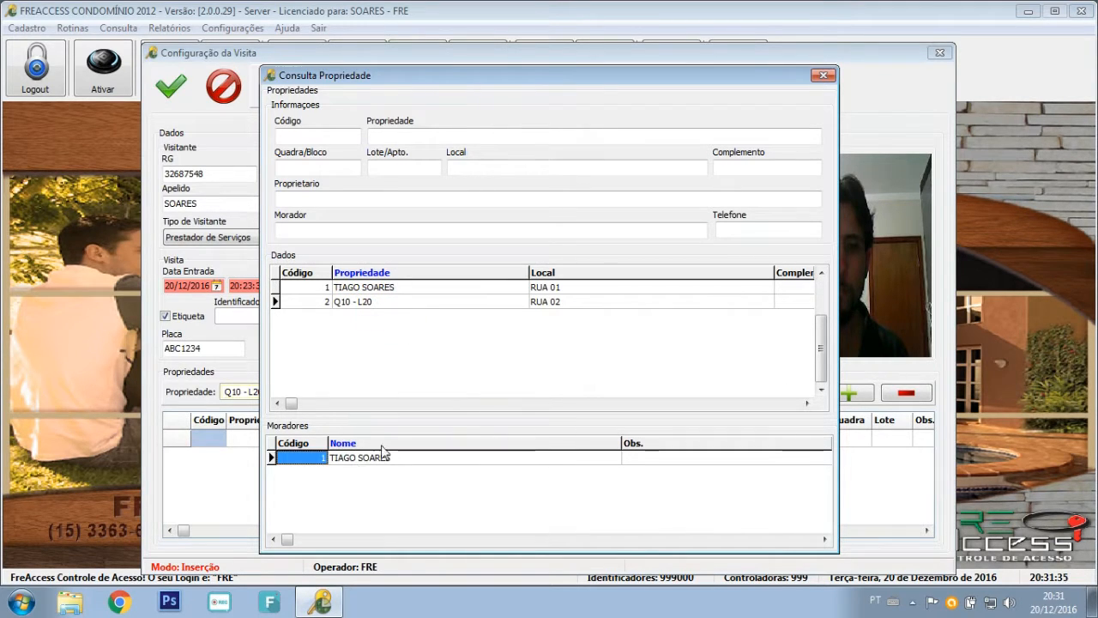
{"action": "double_click", "coordinate": [346, 302]}
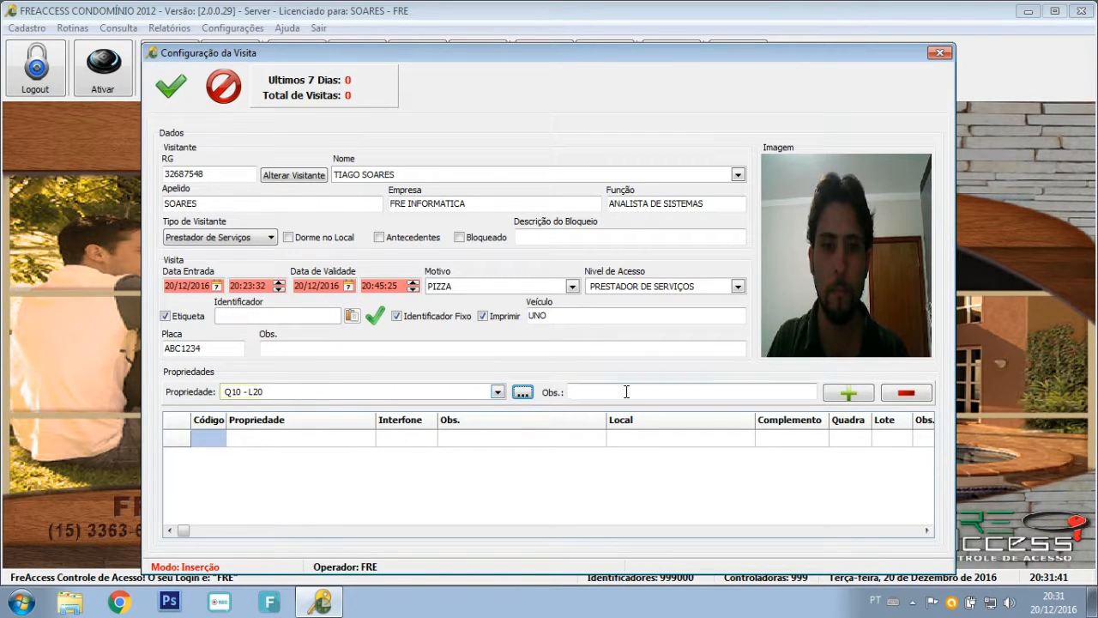
Add Q10 - L20 to the visit's properties with a resident's name as observation.
{"action": "left_click", "coordinate": [626, 391]}
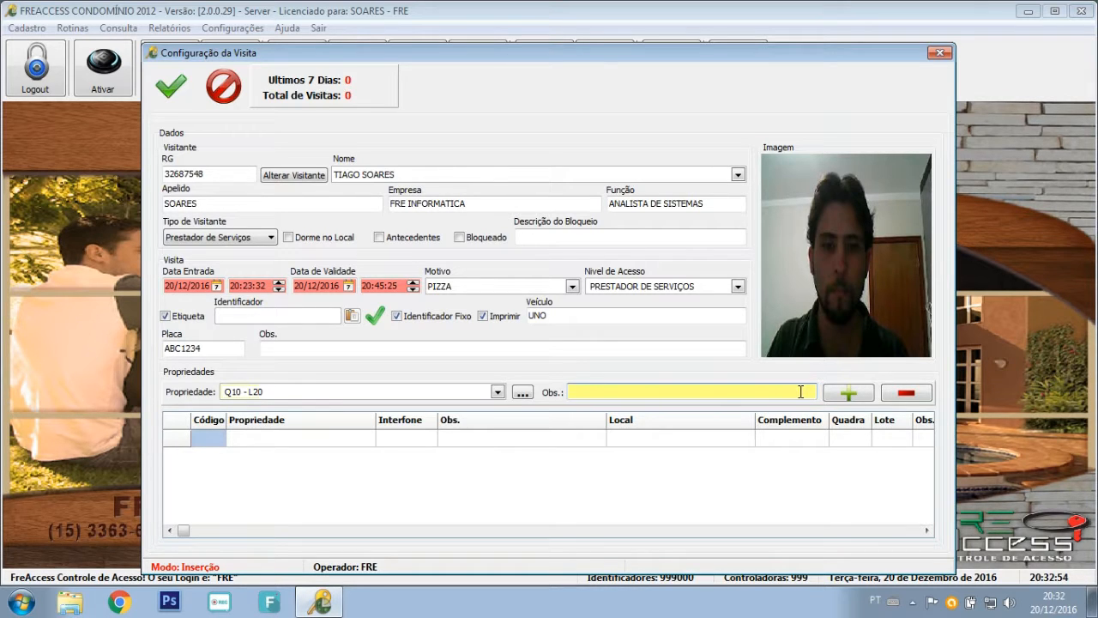
{"action": "type", "text": "SE"}
{"action": "left_click", "coordinate": [848, 394]}
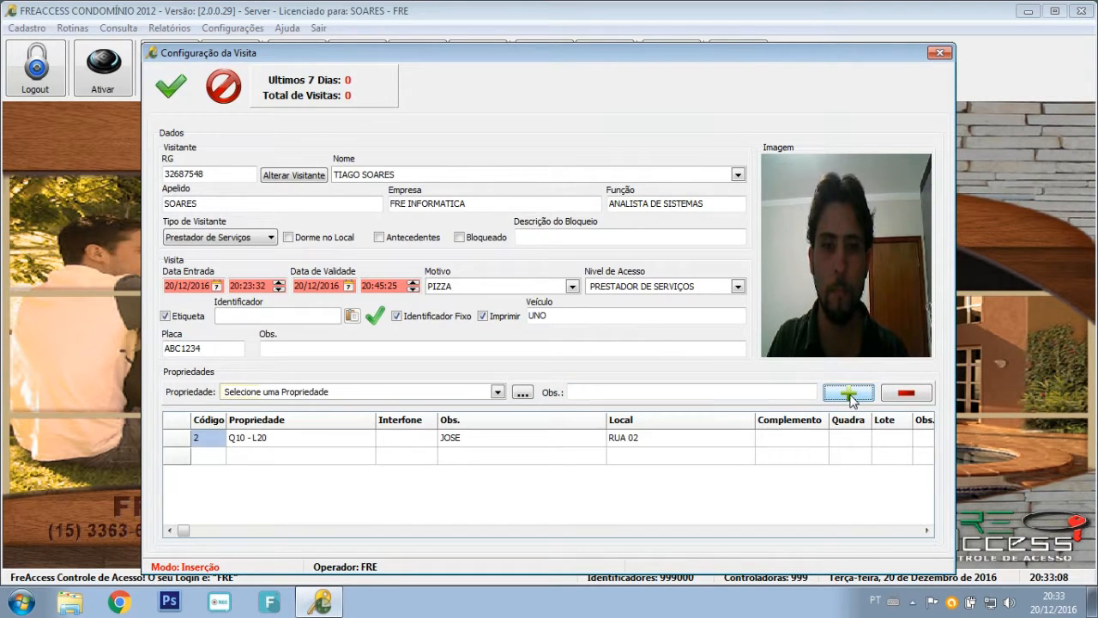
Pick the RUA 01 property (quadra A, lote 18) and add it to the visit.
{"action": "left_click", "coordinate": [462, 390]}
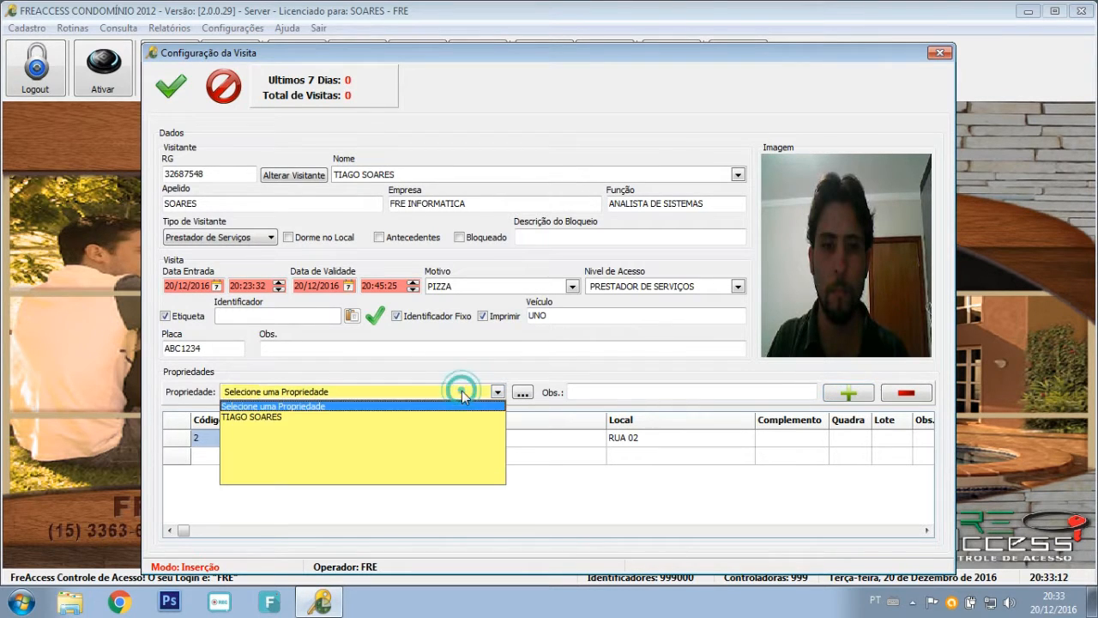
{"action": "left_click", "coordinate": [306, 418]}
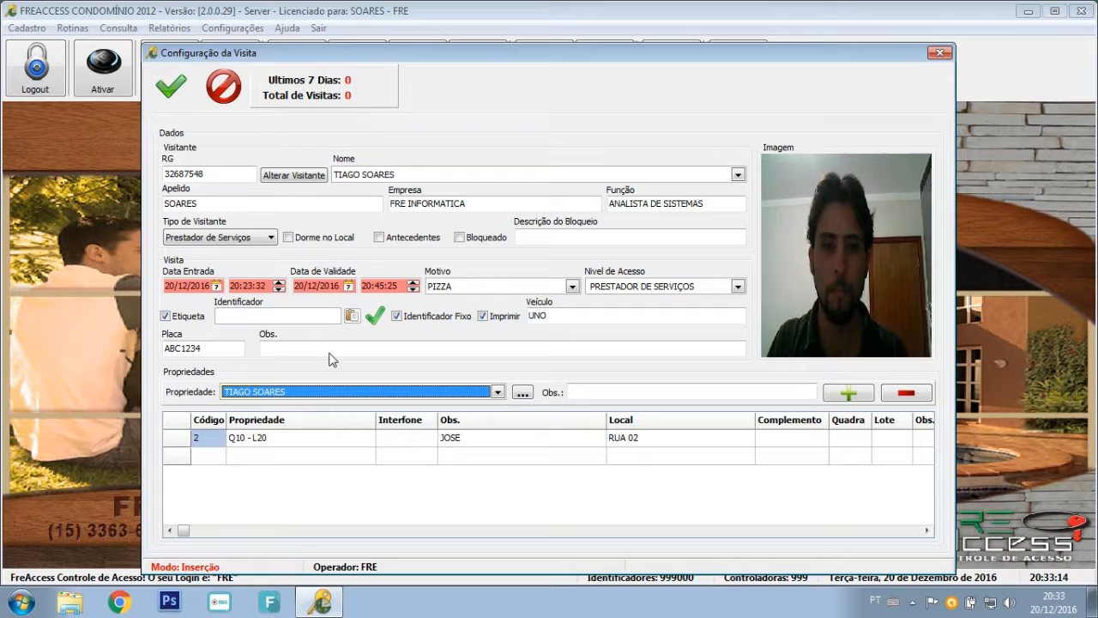
{"action": "left_click", "coordinate": [286, 181]}
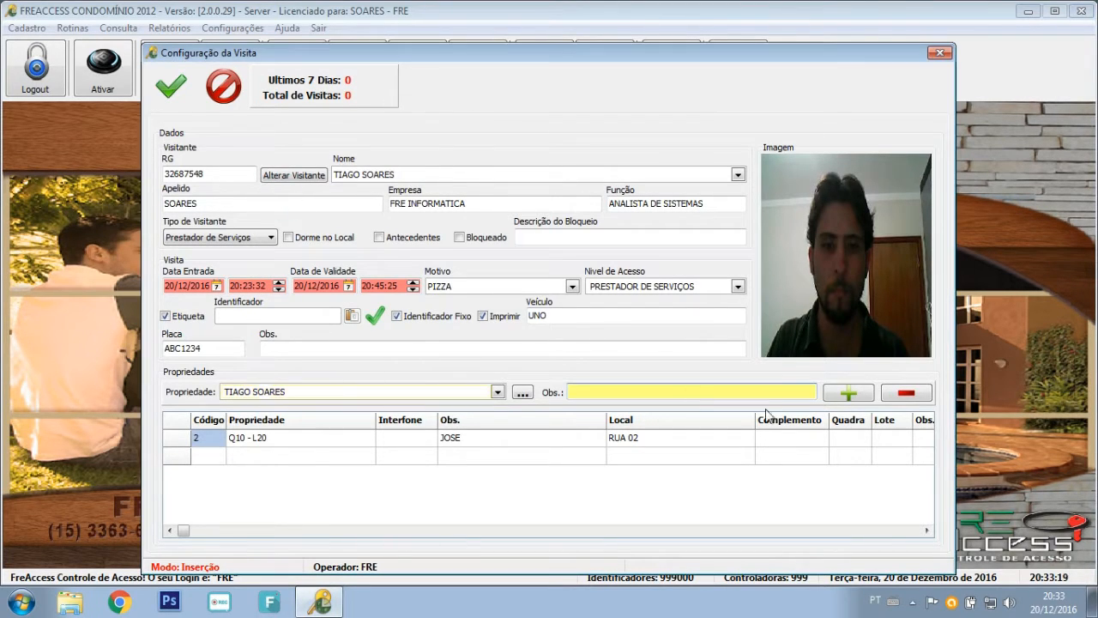
{"action": "left_click", "coordinate": [847, 393]}
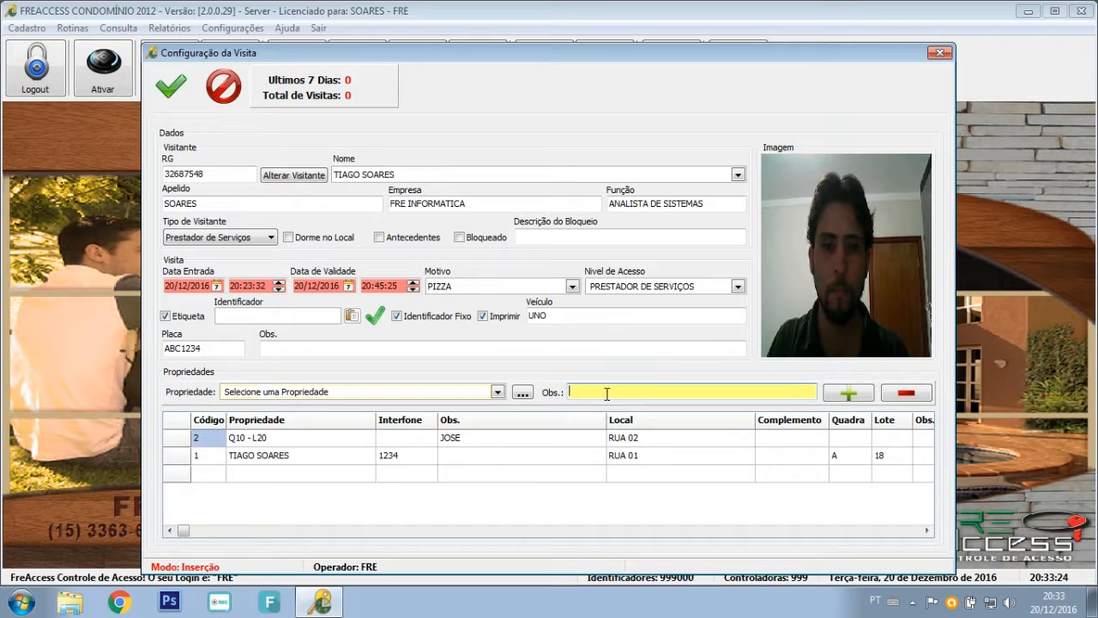
{"action": "left_click", "coordinate": [459, 456]}
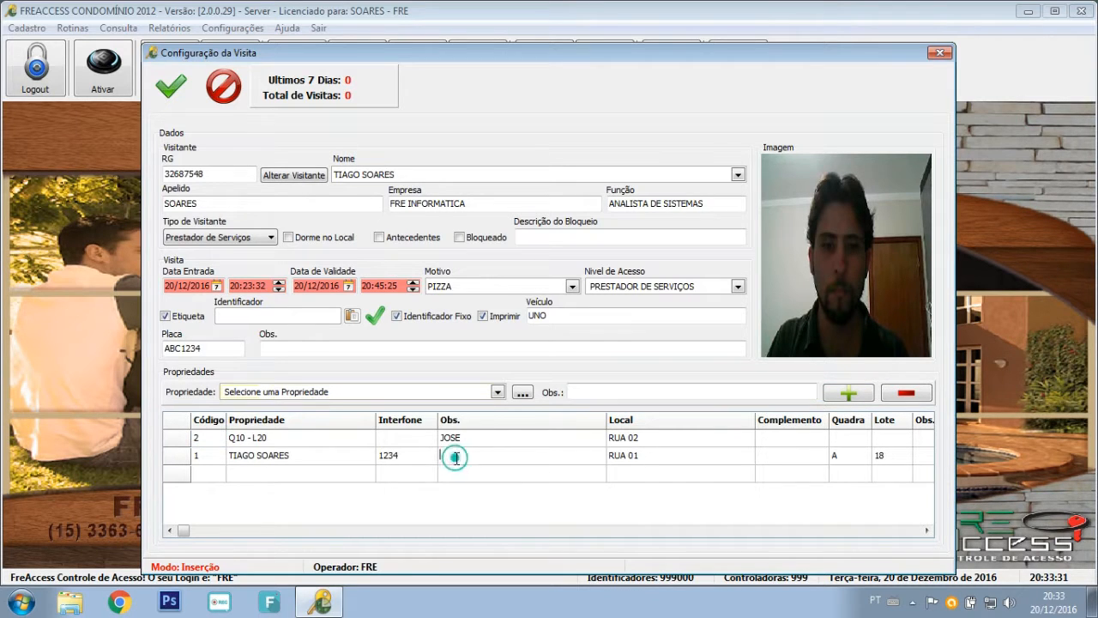
Note a name as the RUA 01 property's observation and view its details (quadra A, lote 18).
{"action": "left_click", "coordinate": [459, 455]}
{"action": "key", "text": "Return"}
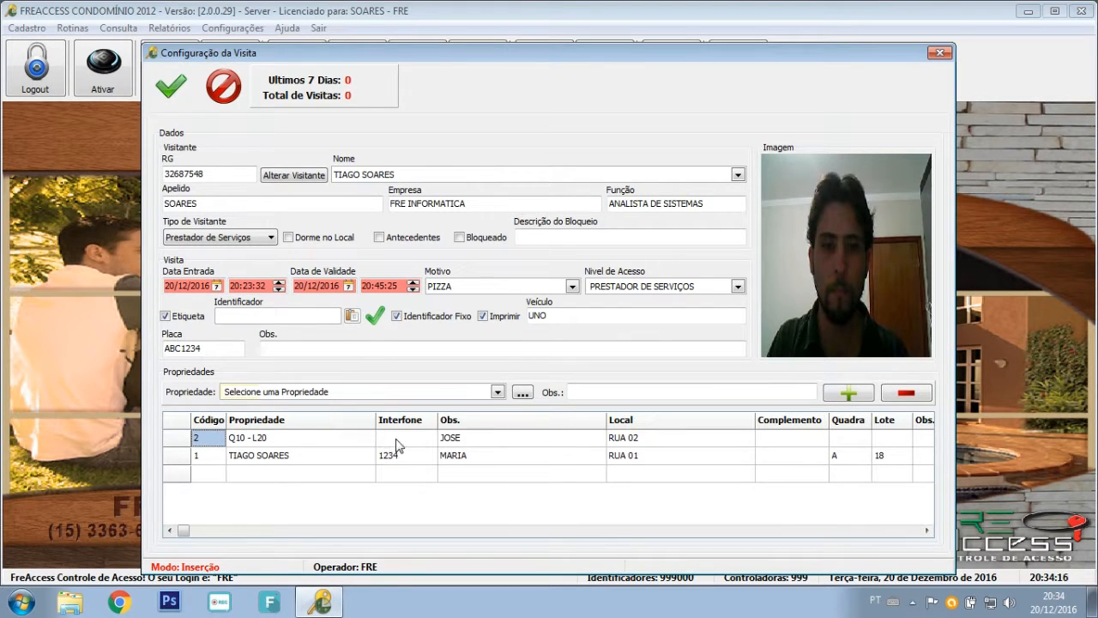
{"action": "double_click", "coordinate": [181, 455]}
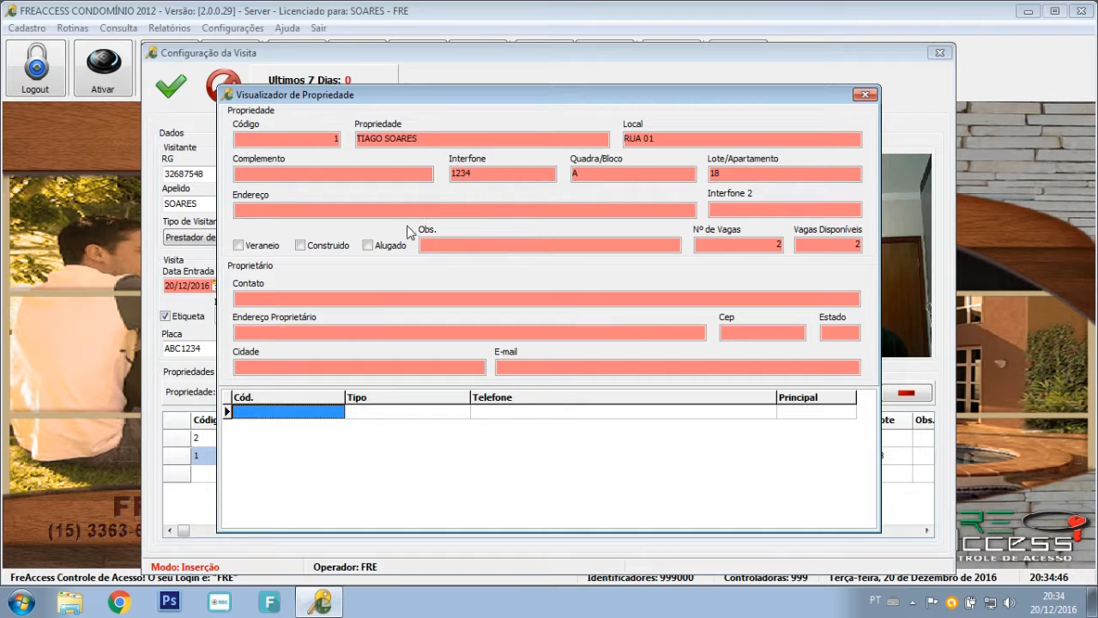
Close the property details and save the visit record.
{"action": "left_click", "coordinate": [444, 248]}
{"action": "left_click", "coordinate": [864, 94]}
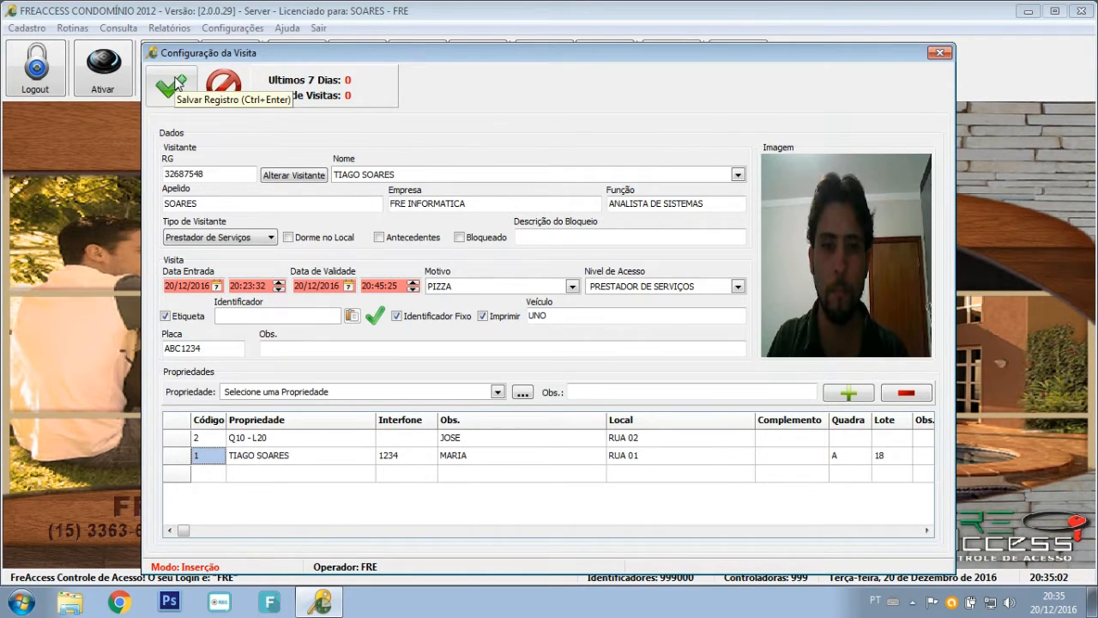
{"action": "left_click", "coordinate": [176, 84]}
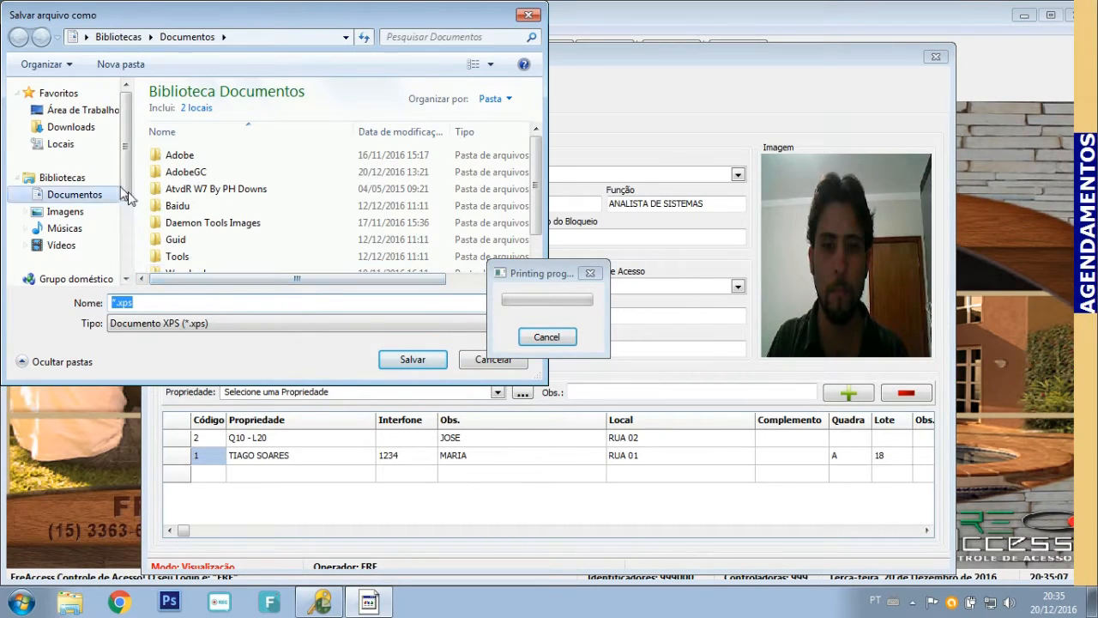
Save the visitor label as 'etiqueta' XPS file on the desktop.
{"action": "scroll", "coordinate": [125, 202], "scroll_direction": "down", "scroll_amount": 2}
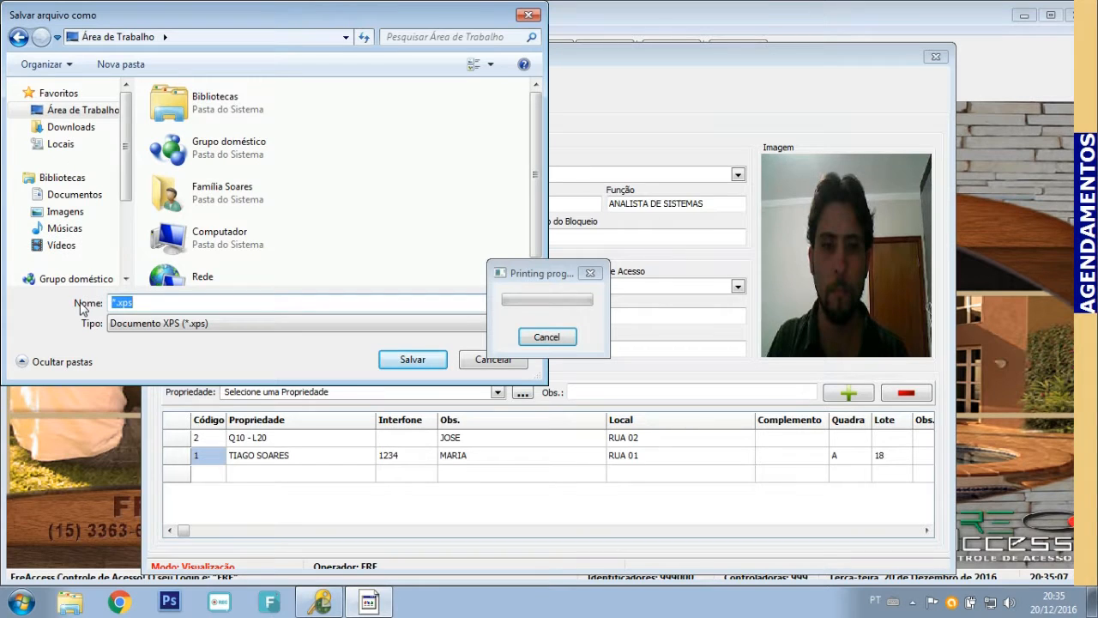
{"action": "type", "text": "etiqueta"}
{"action": "key", "text": "Return"}
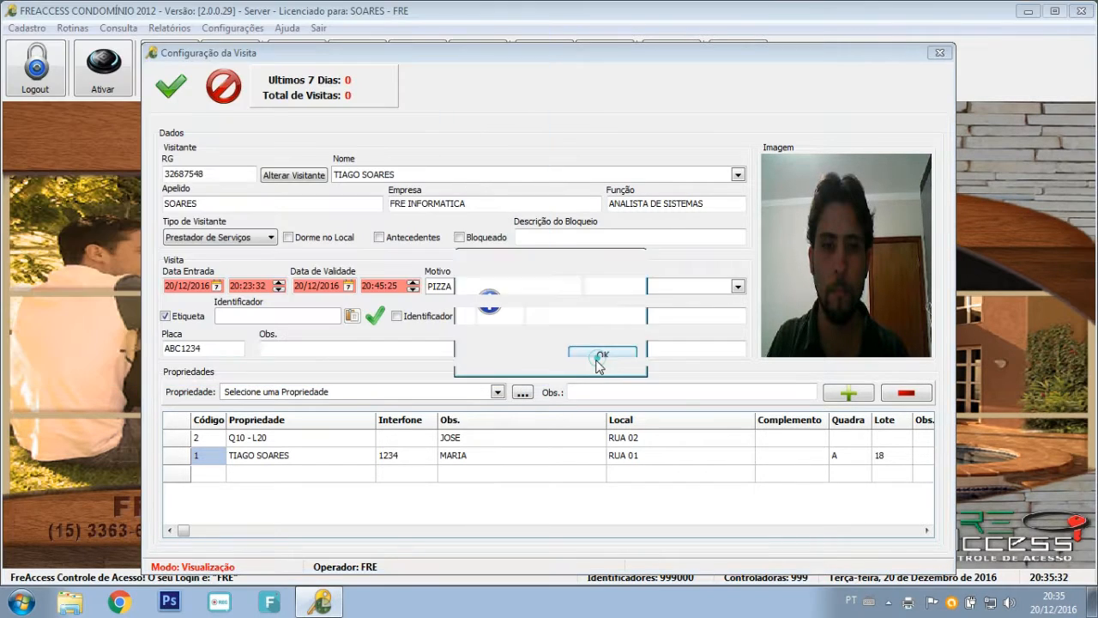
Dismiss the message and inspect the label's visitor, RG and validity lines in Visualizador XPS.
{"action": "left_click", "coordinate": [600, 358]}
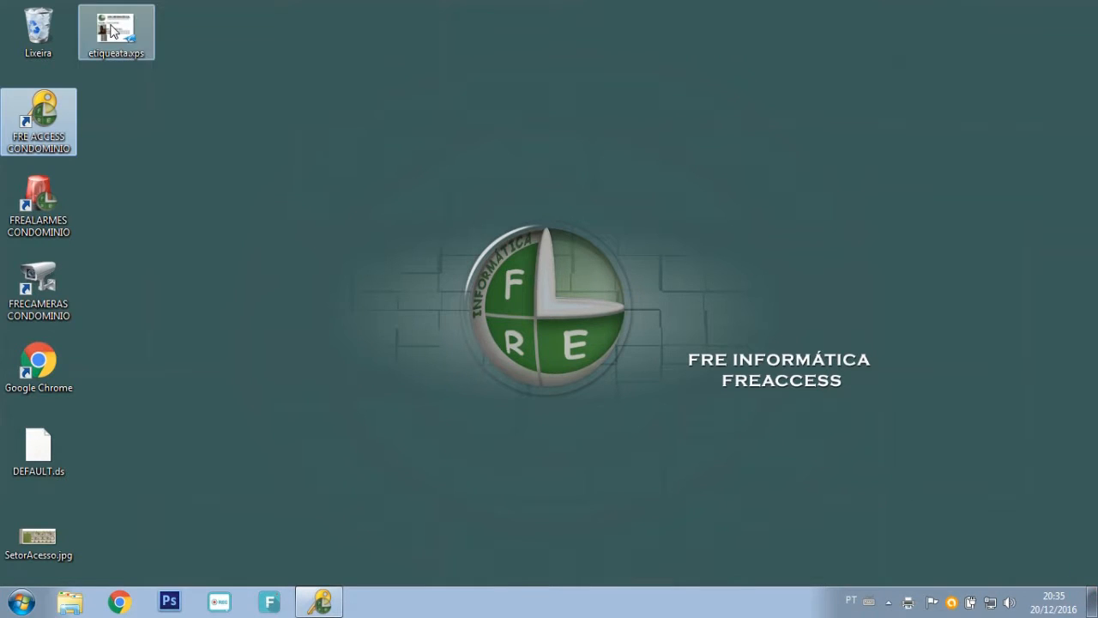
{"action": "left_click", "coordinate": [115, 30]}
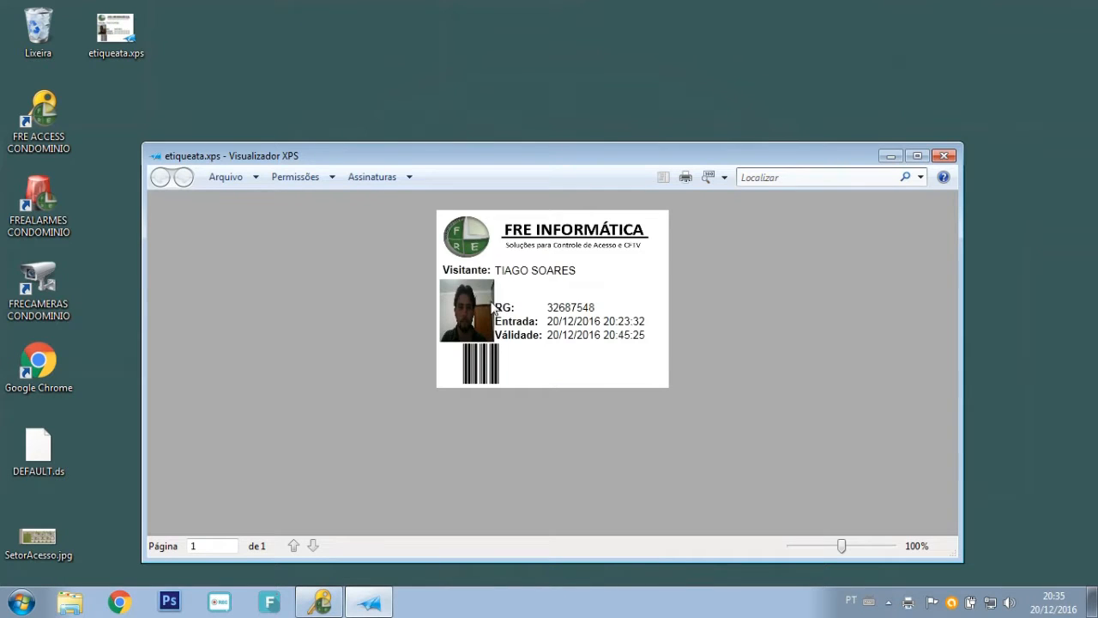
{"action": "left_click_drag", "start_coordinate": [462, 271], "coordinate": [550, 272]}
{"action": "left_click", "coordinate": [540, 287]}
{"action": "left_click", "coordinate": [515, 265]}
{"action": "left_click_drag", "start_coordinate": [498, 308], "coordinate": [639, 335]}
{"action": "left_click", "coordinate": [558, 334]}
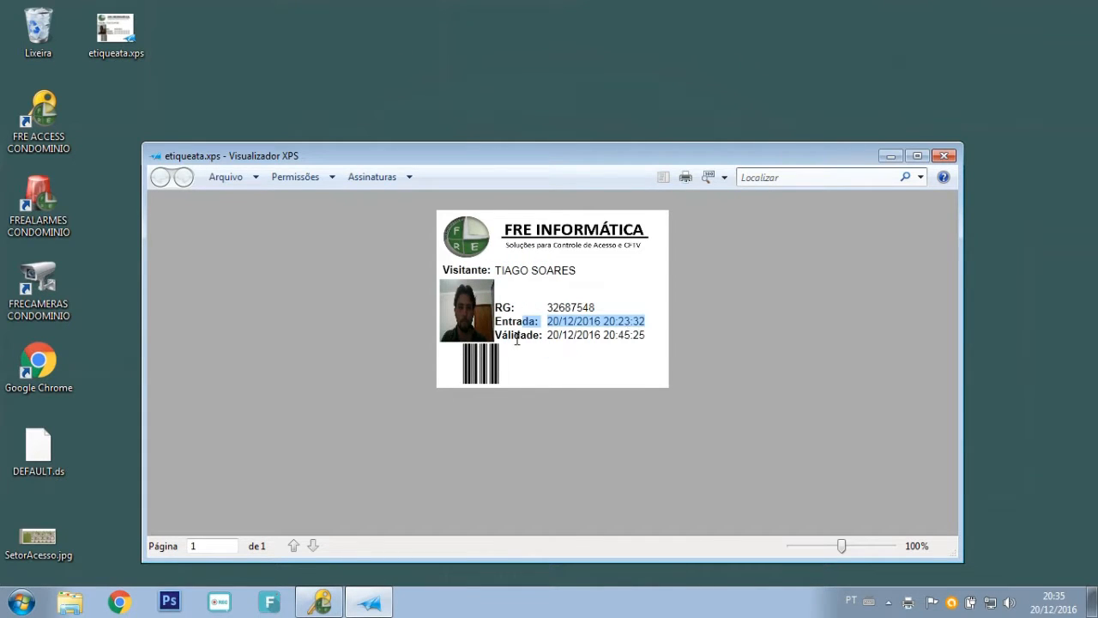
{"action": "left_click_drag", "start_coordinate": [515, 339], "coordinate": [653, 340]}
{"action": "left_click", "coordinate": [612, 362]}
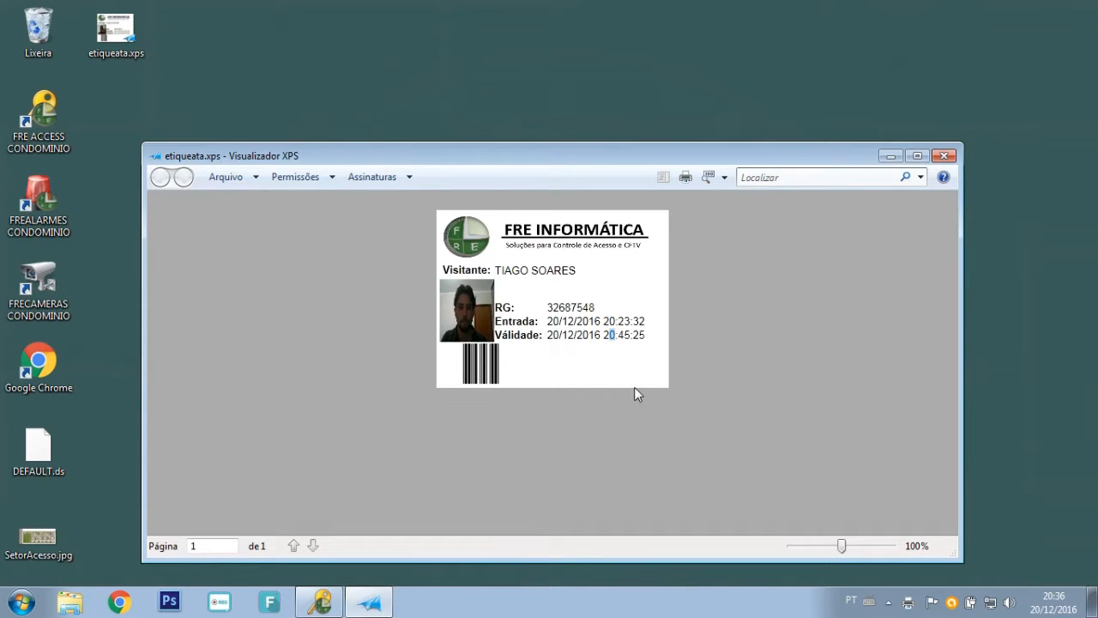
Close the label viewer and return to FreeAccess Condomínio 2012.
{"action": "left_click", "coordinate": [944, 156]}
{"action": "left_click", "coordinate": [319, 603]}
{"action": "left_click", "coordinate": [74, 26]}
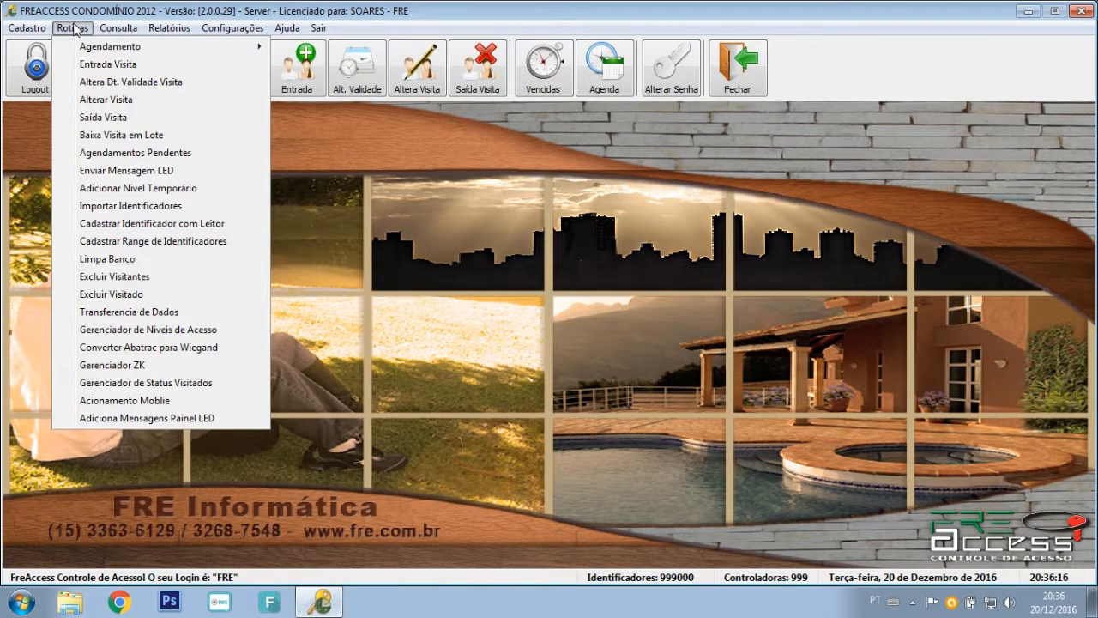
{"action": "left_click", "coordinate": [144, 83]}
{"action": "left_click", "coordinate": [567, 295]}
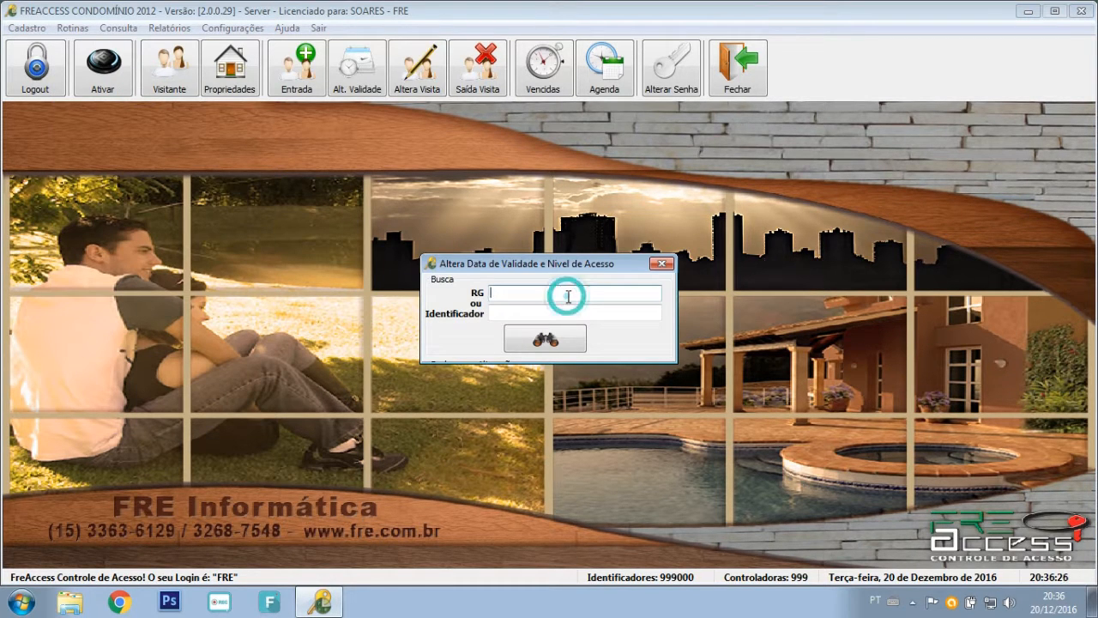
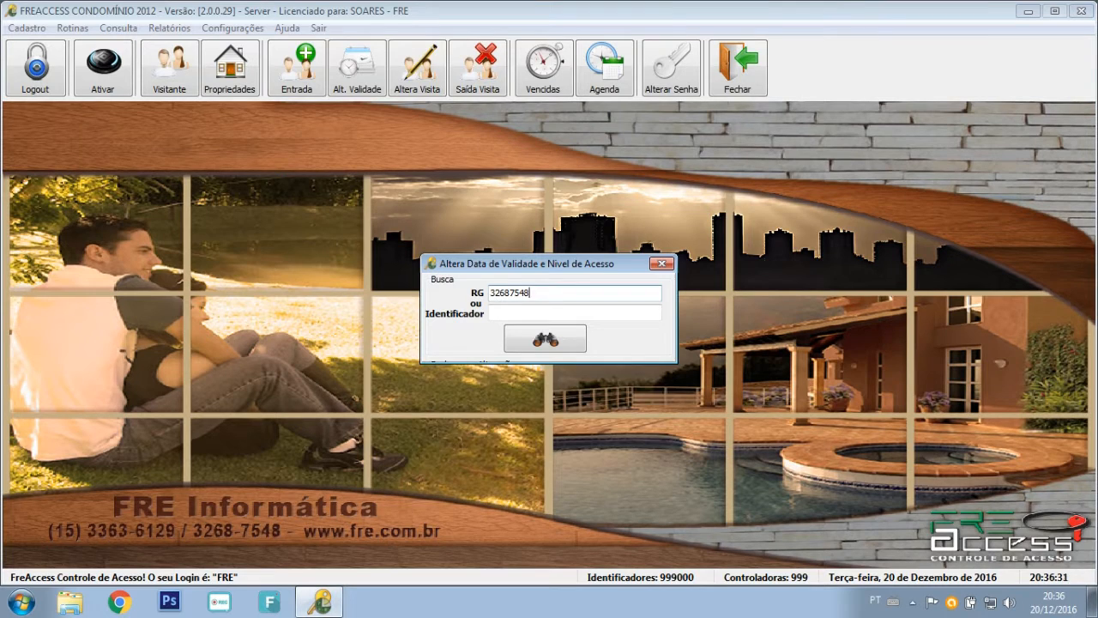
{"action": "key", "text": "Return"}
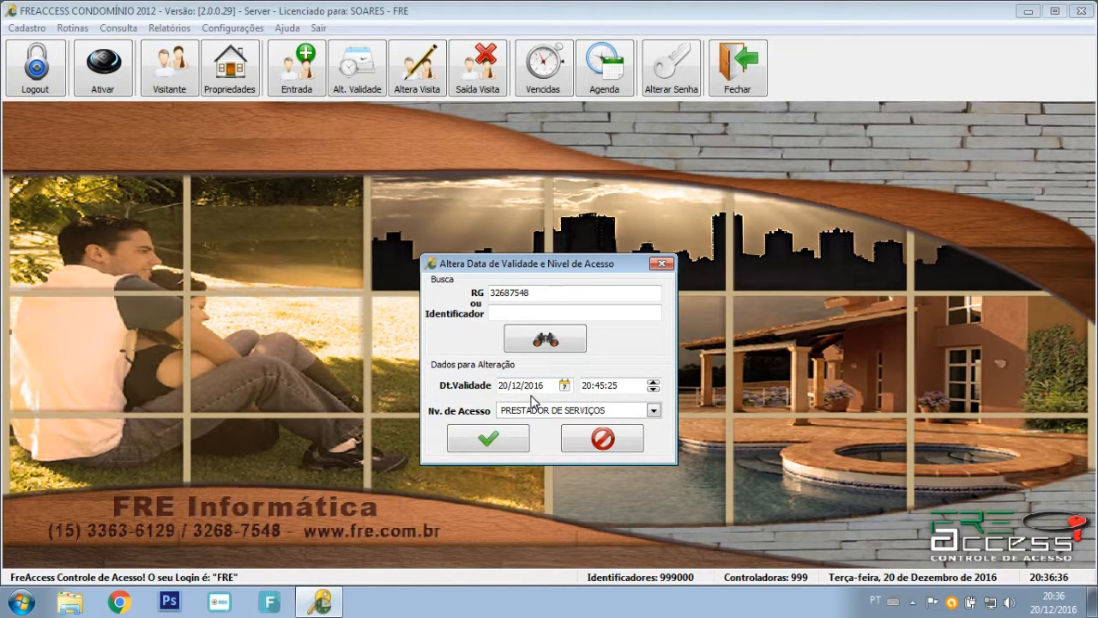
Set Nv. de Acesso to TOTAL, keeping validity 20/12/2016 20:45:25, and apply it.
{"action": "left_click", "coordinate": [634, 386]}
{"action": "left_click", "coordinate": [634, 386]}
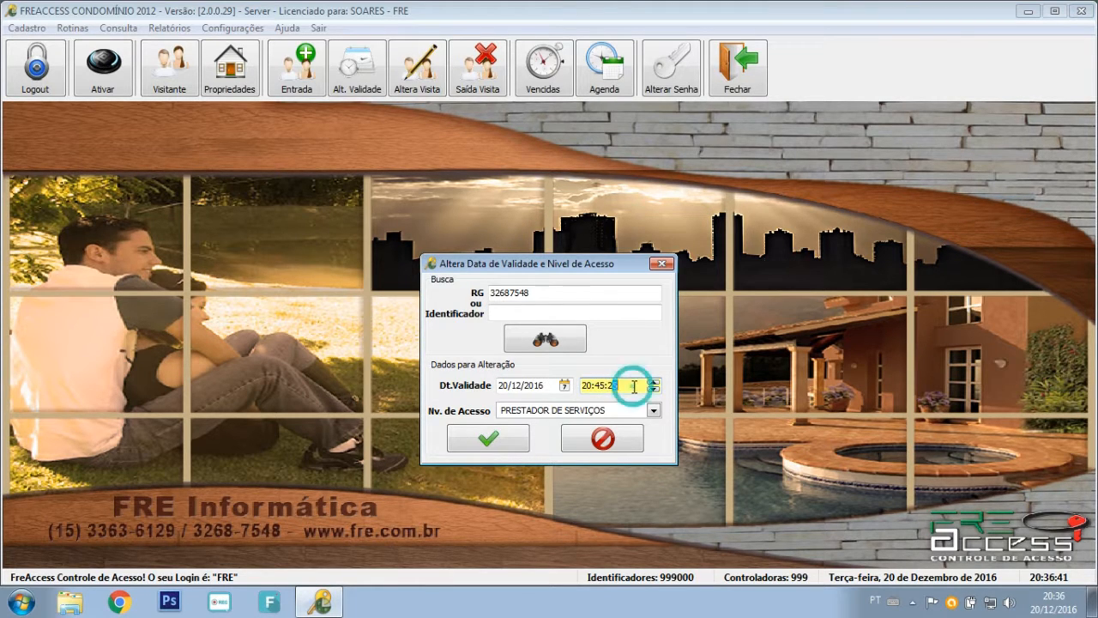
{"action": "left_click", "coordinate": [590, 386]}
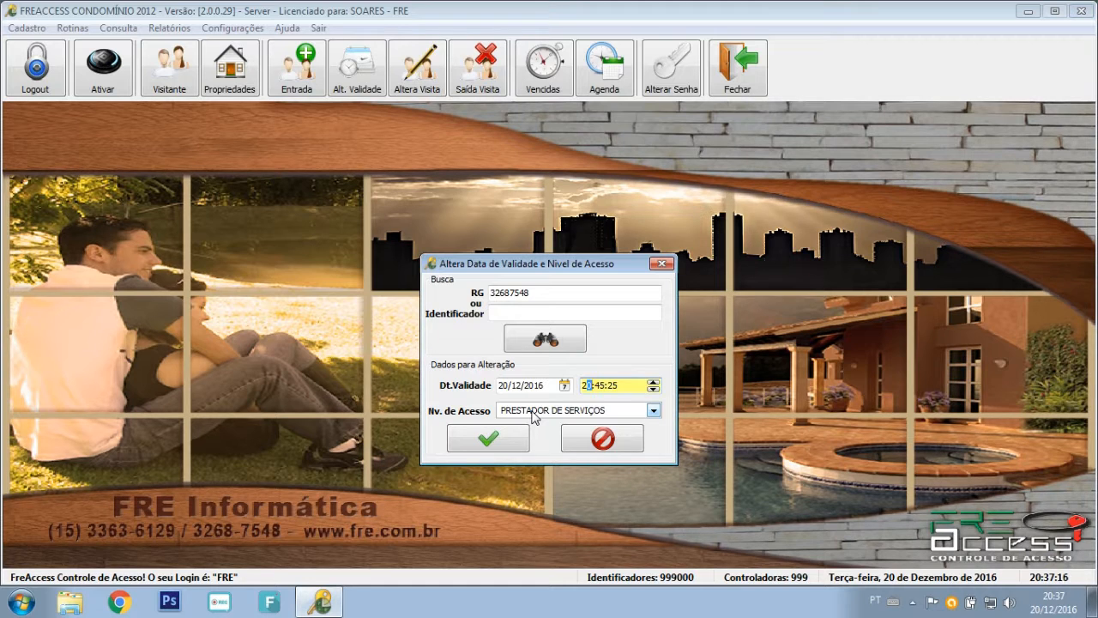
{"action": "left_click", "coordinate": [534, 415]}
{"action": "left_click", "coordinate": [519, 425]}
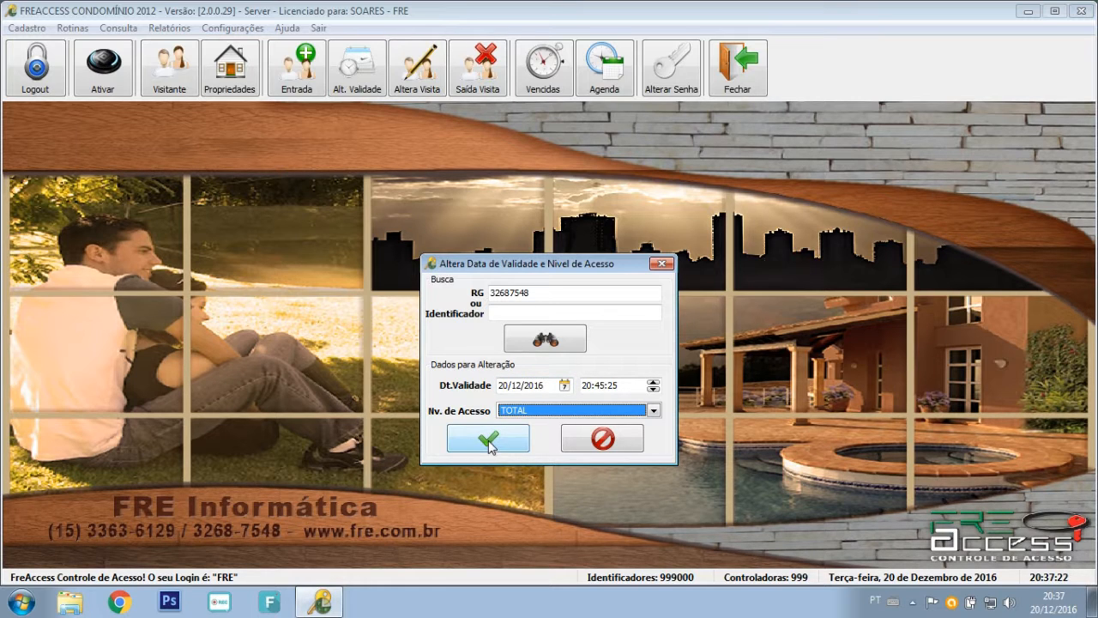
{"action": "left_click", "coordinate": [544, 387]}
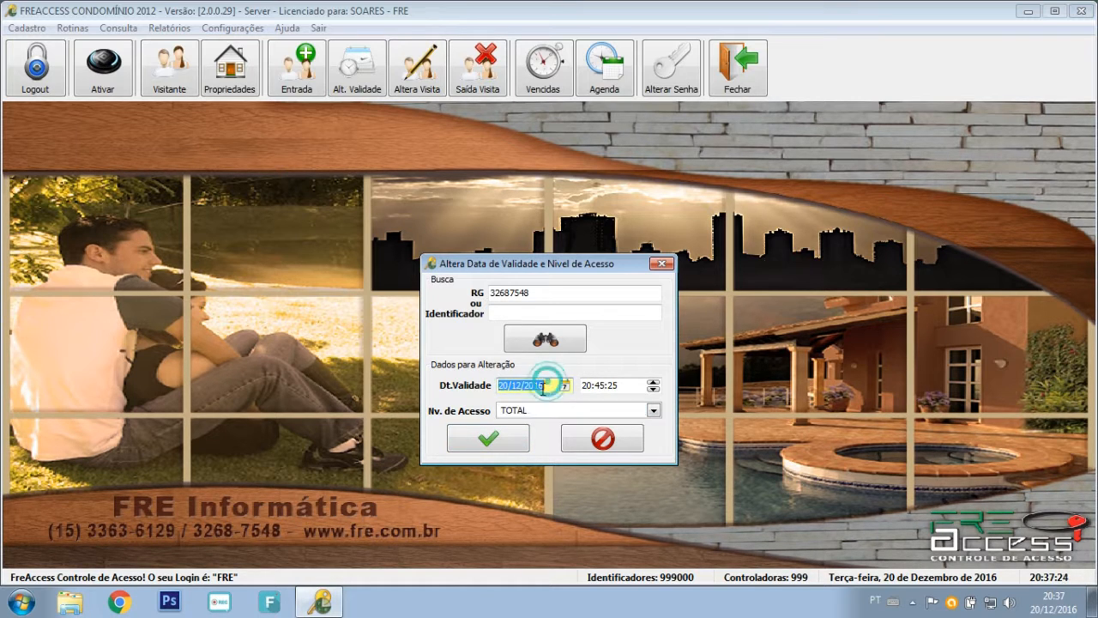
{"action": "left_click", "coordinate": [498, 442]}
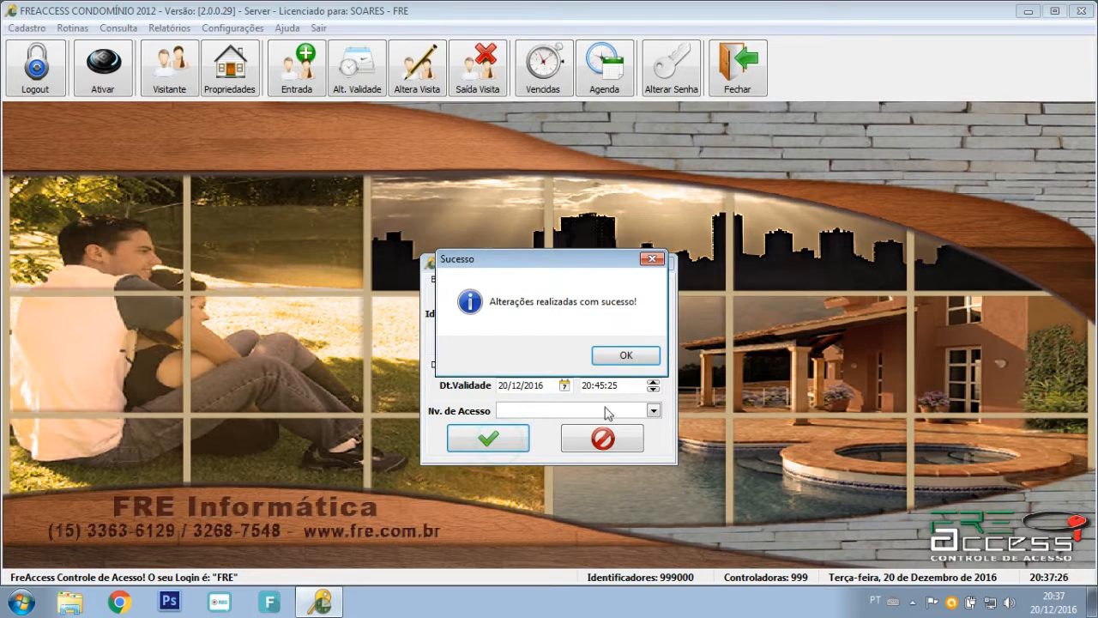
{"action": "left_click", "coordinate": [627, 356]}
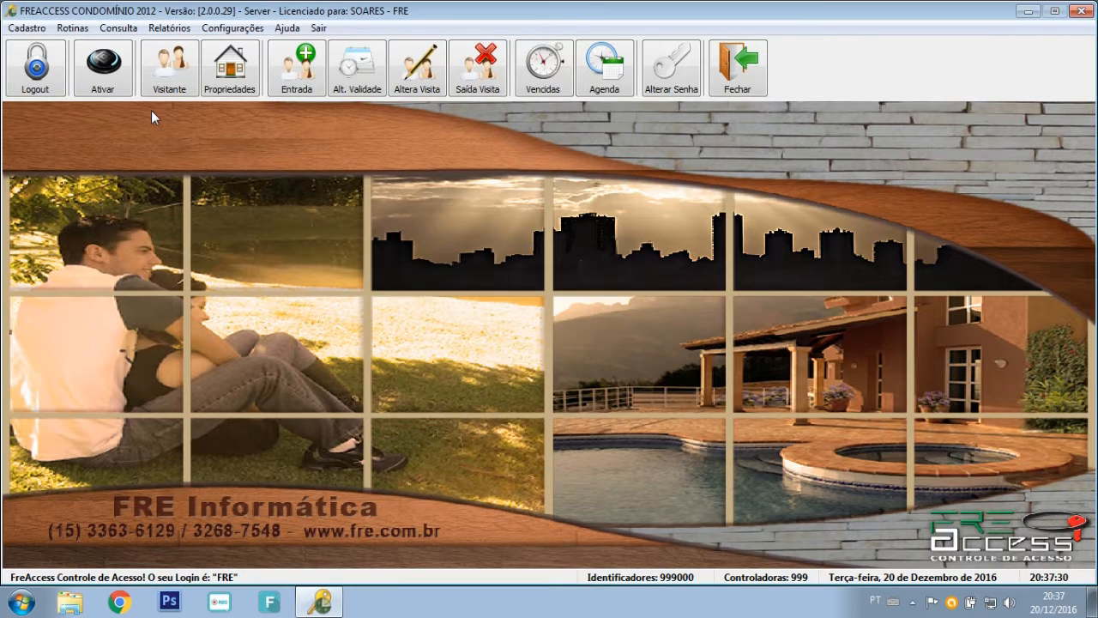
Reload the visitor's visit in Alterar Visita and save it with access level TOTAL.
{"action": "left_click", "coordinate": [74, 28]}
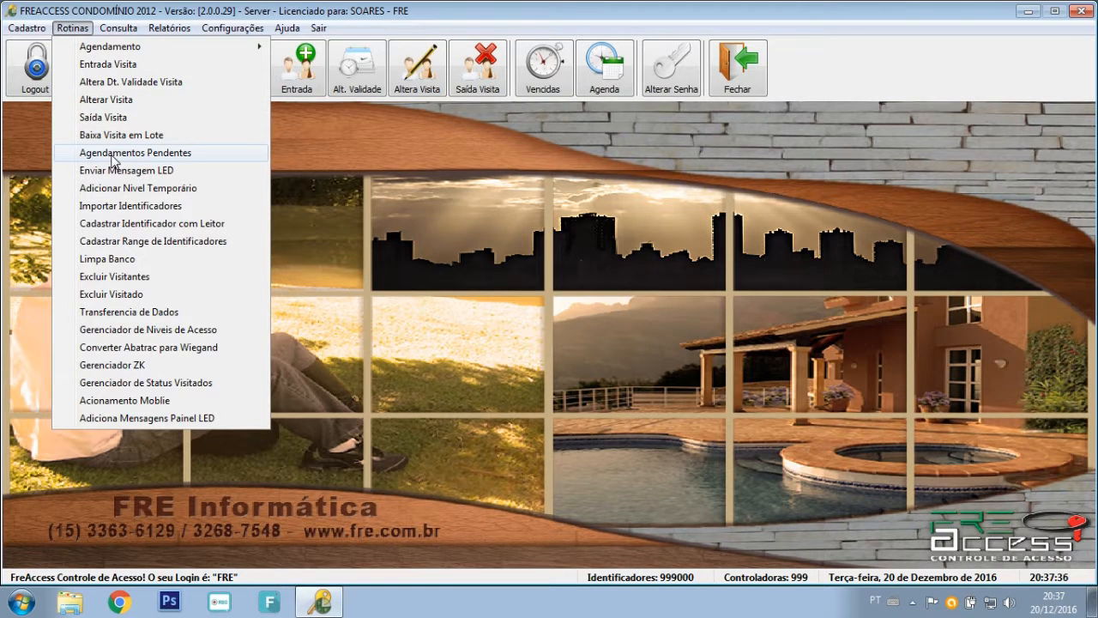
{"action": "left_click", "coordinate": [108, 100]}
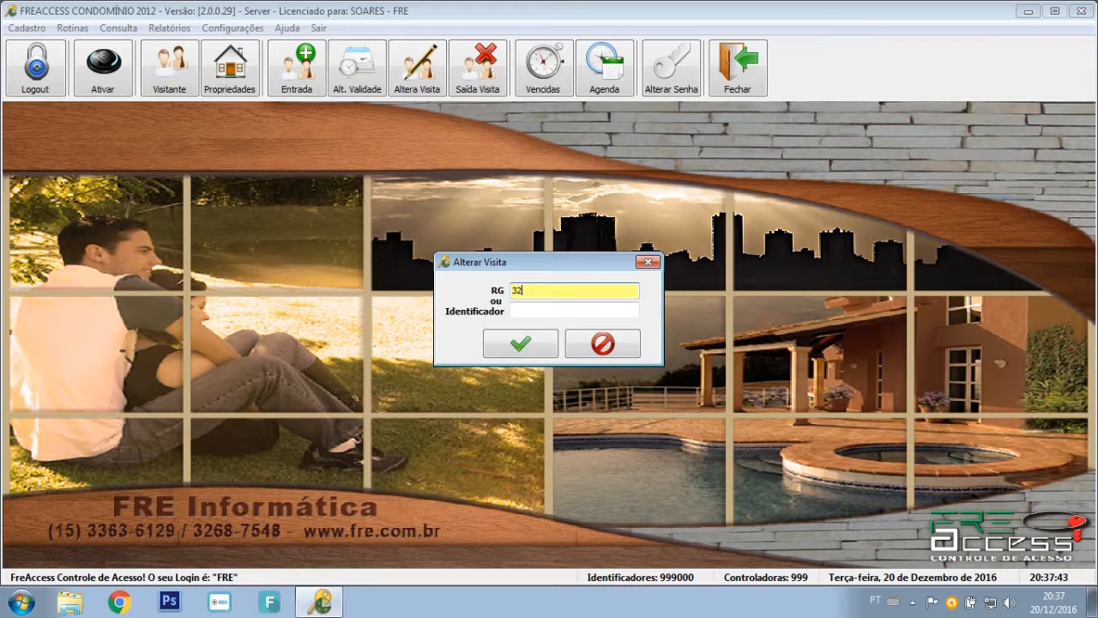
{"action": "key", "text": "Return"}
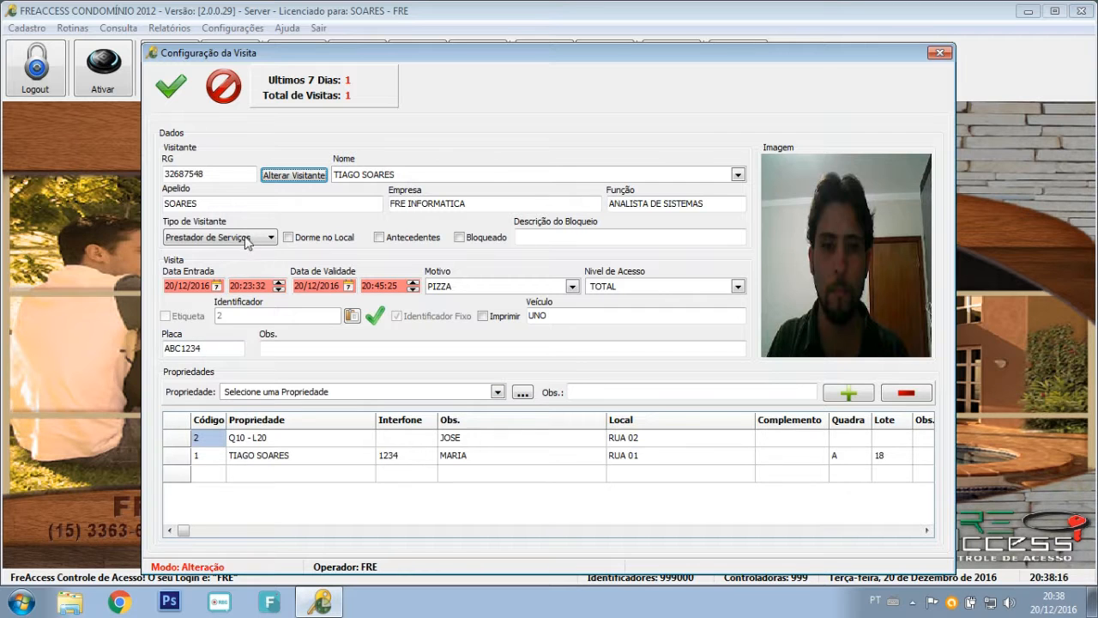
{"action": "left_click", "coordinate": [171, 86]}
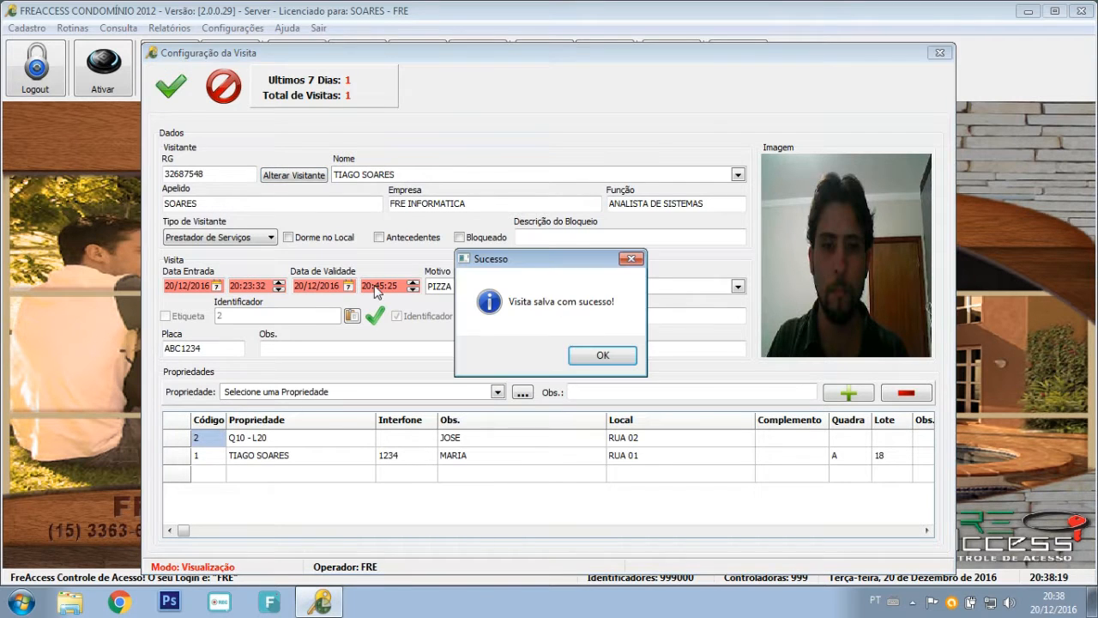
{"action": "left_click", "coordinate": [600, 355]}
{"action": "left_click", "coordinate": [72, 27]}
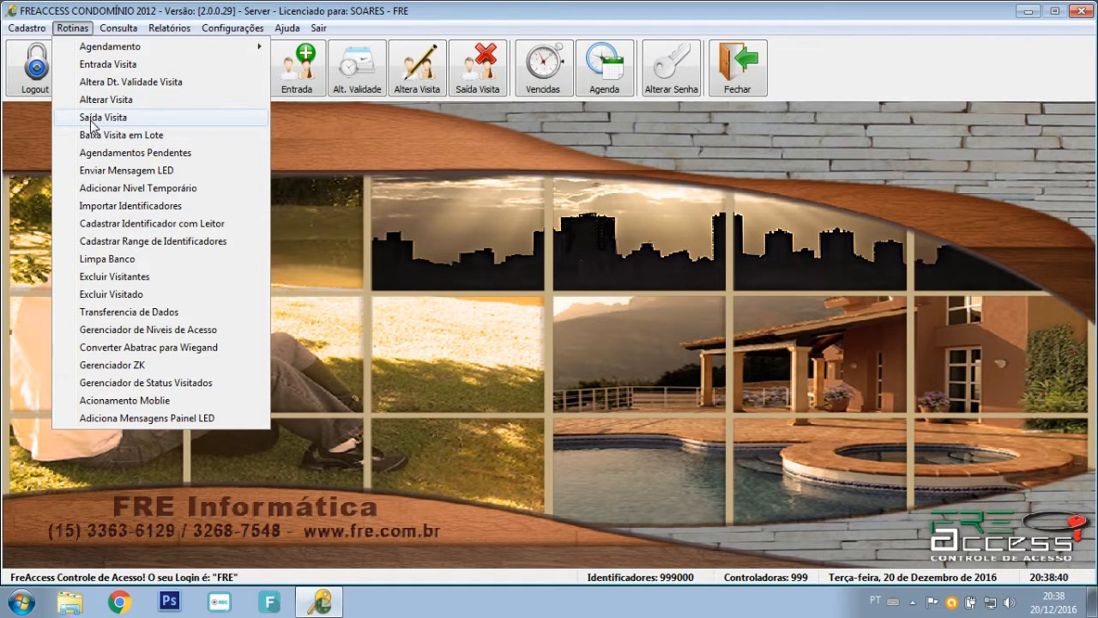
{"action": "left_click", "coordinate": [95, 120]}
{"action": "left_click", "coordinate": [519, 289]}
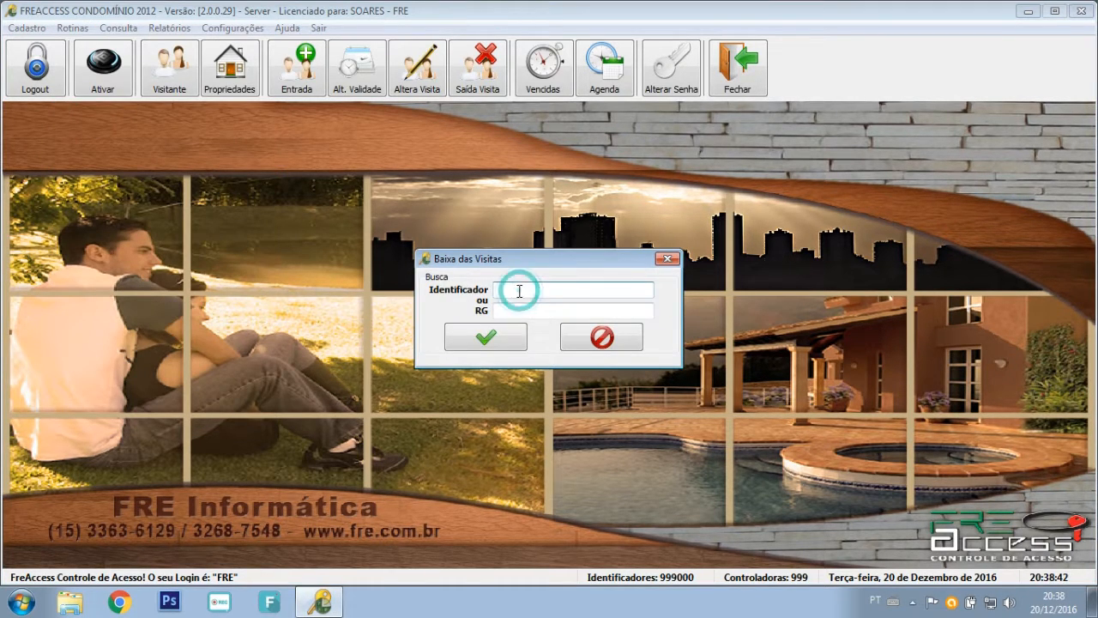
{"action": "left_click", "coordinate": [506, 312]}
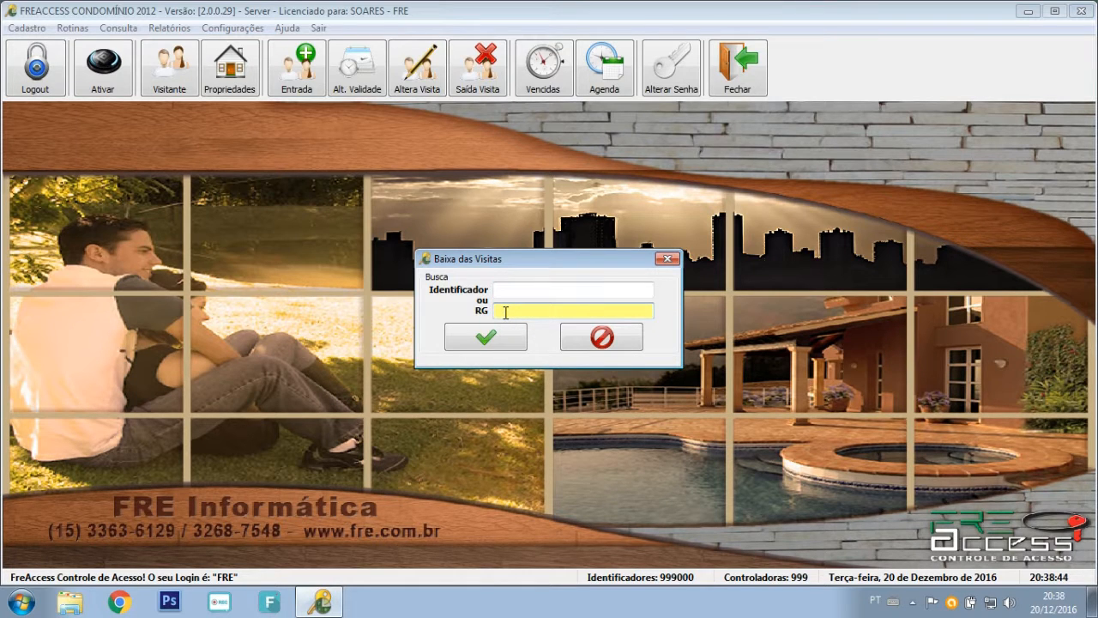
{"action": "key", "text": "Return"}
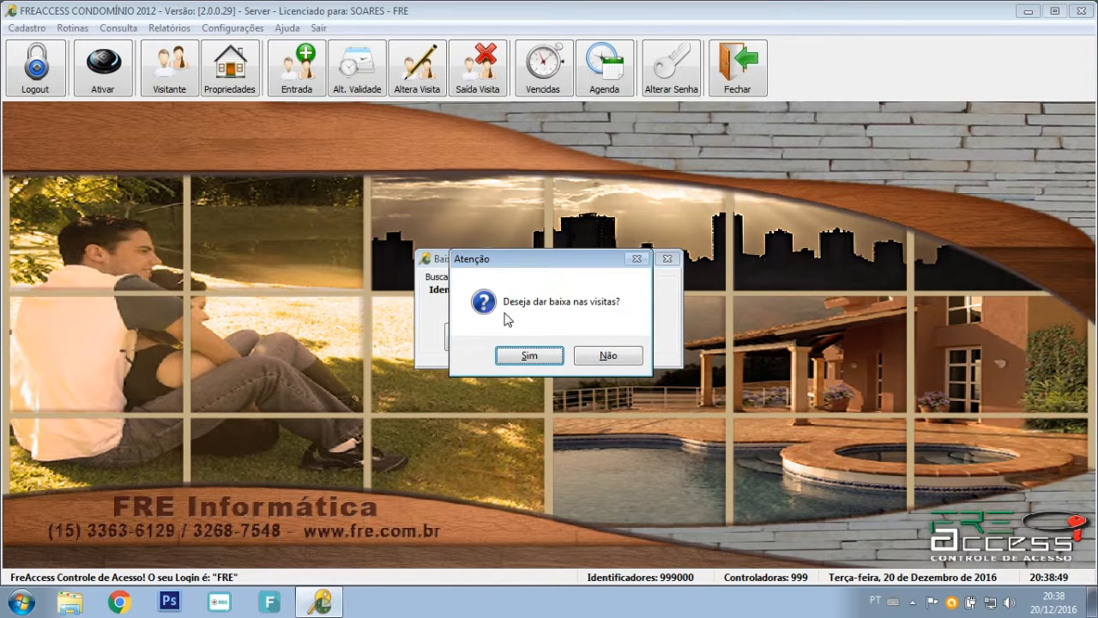
{"action": "left_click_drag", "start_coordinate": [558, 263], "coordinate": [559, 258]}
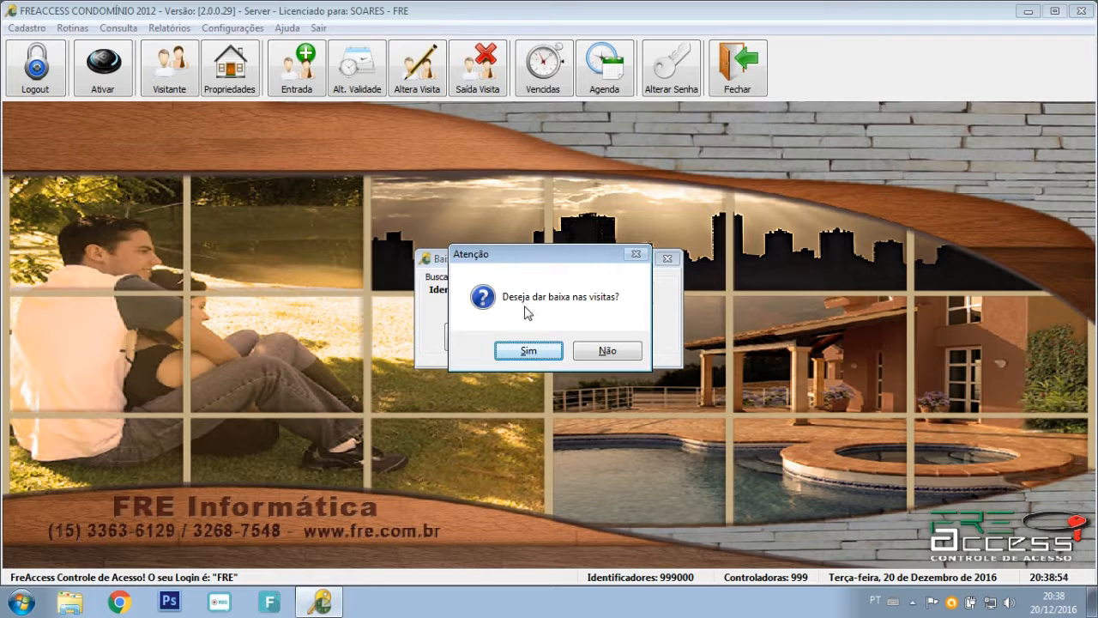
{"action": "left_click", "coordinate": [524, 354]}
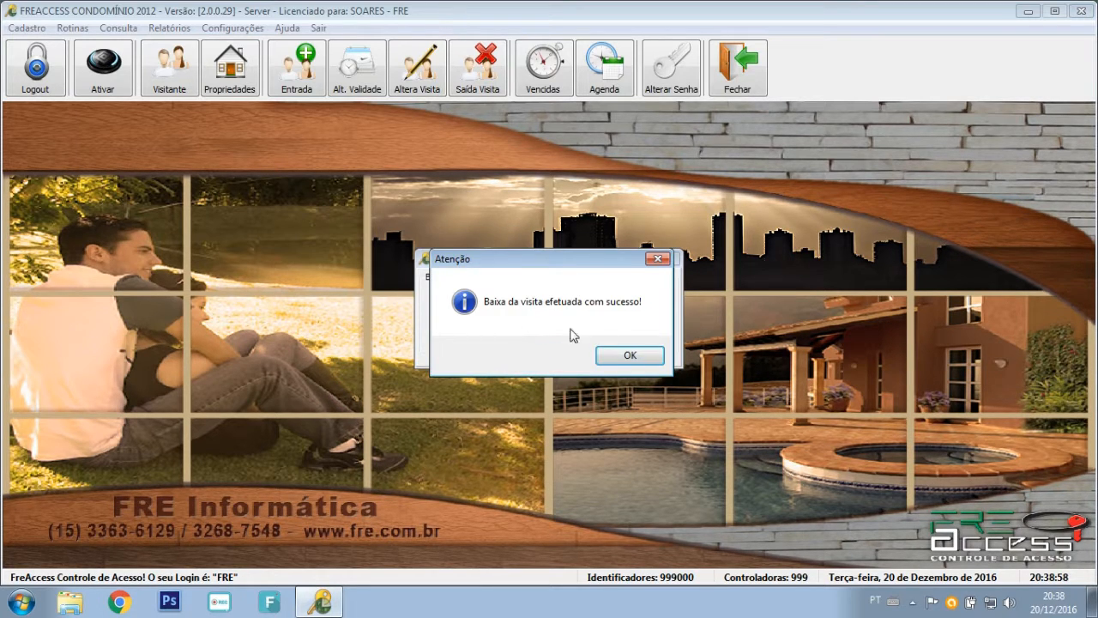
{"action": "left_click", "coordinate": [632, 357]}
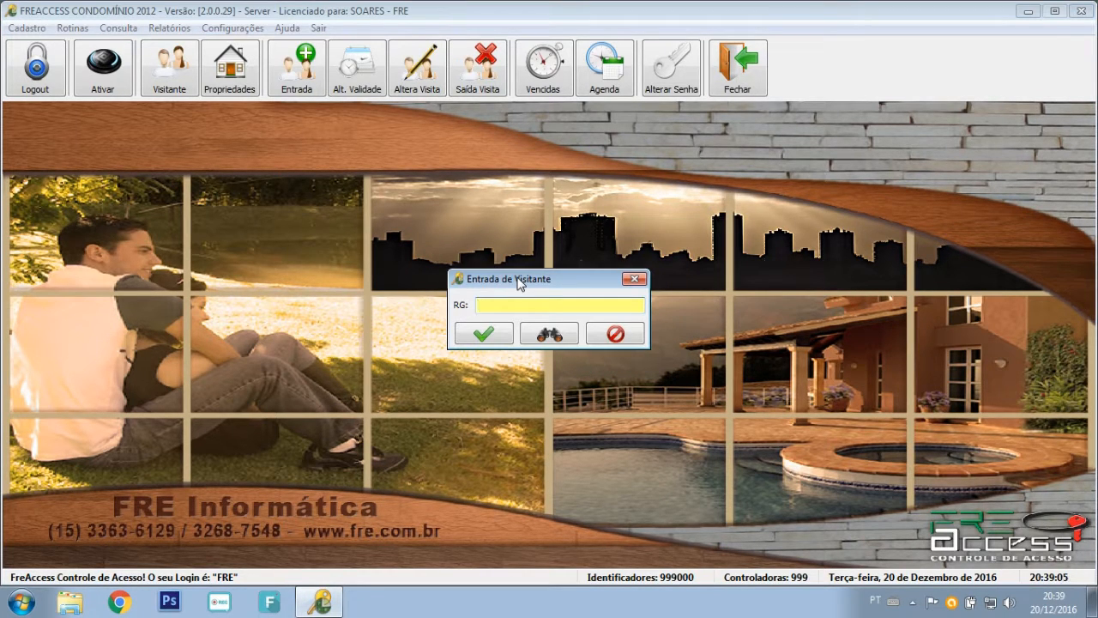
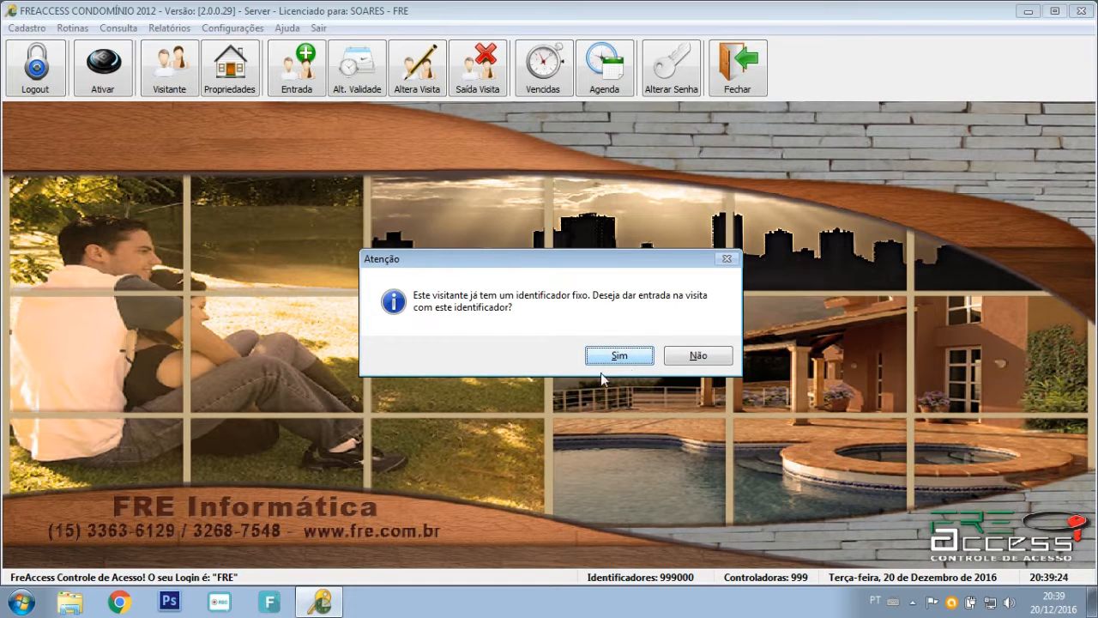
{"action": "left_click", "coordinate": [625, 357]}
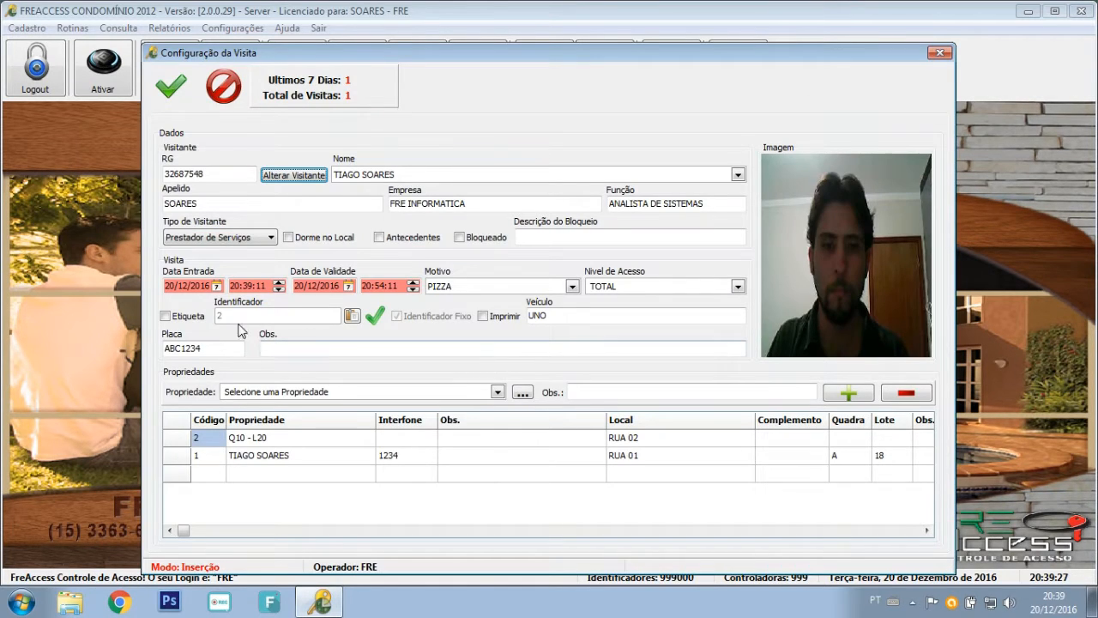
{"action": "left_click", "coordinate": [289, 318]}
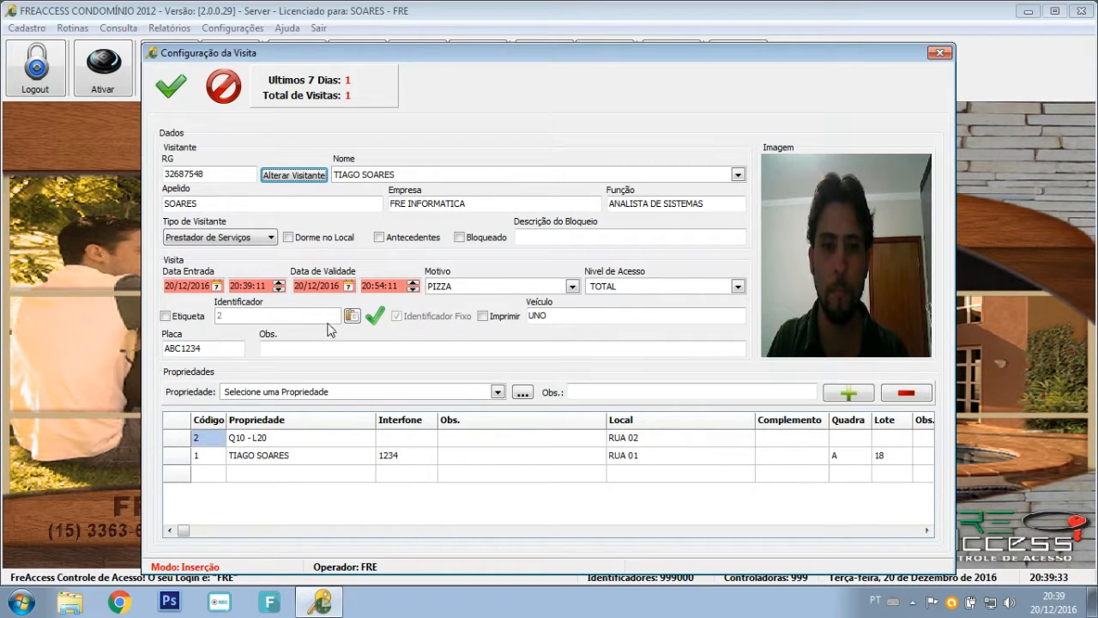
{"action": "left_click", "coordinate": [415, 350]}
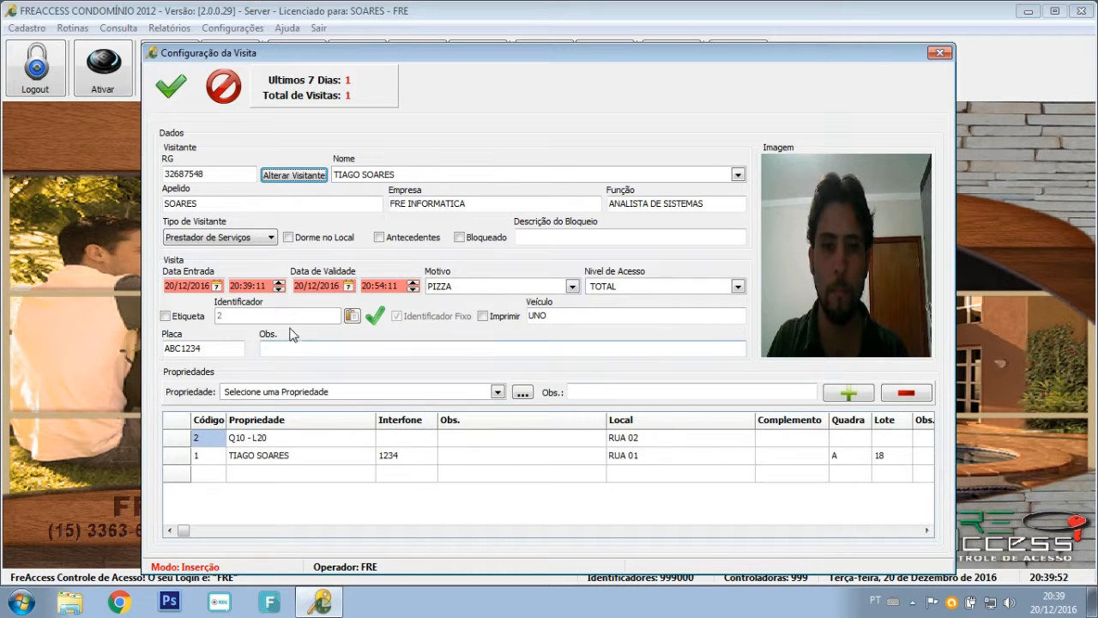
{"action": "left_click", "coordinate": [219, 347]}
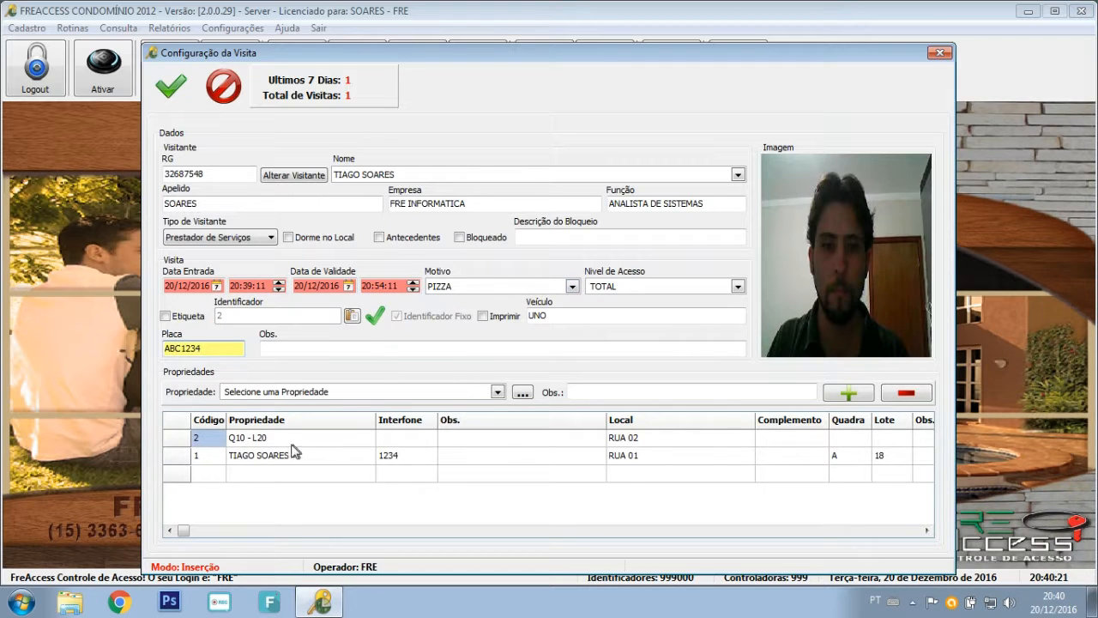
Remove the RUA 01 property row, note the visitor's name on Q10 - L20, and save.
{"action": "left_click", "coordinate": [266, 455]}
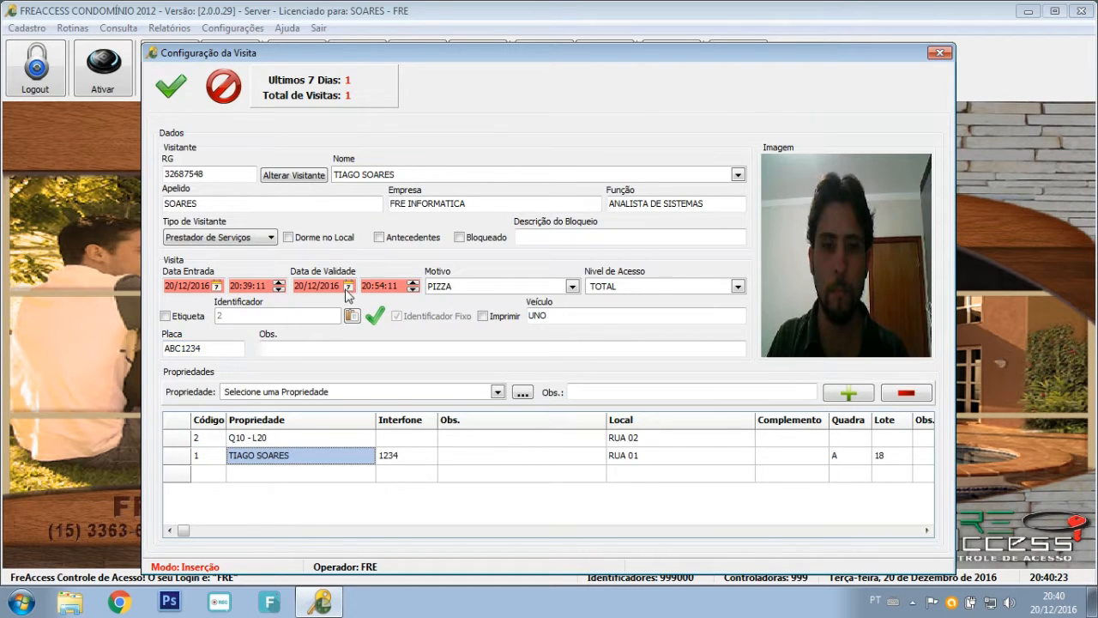
{"action": "left_click", "coordinate": [284, 211]}
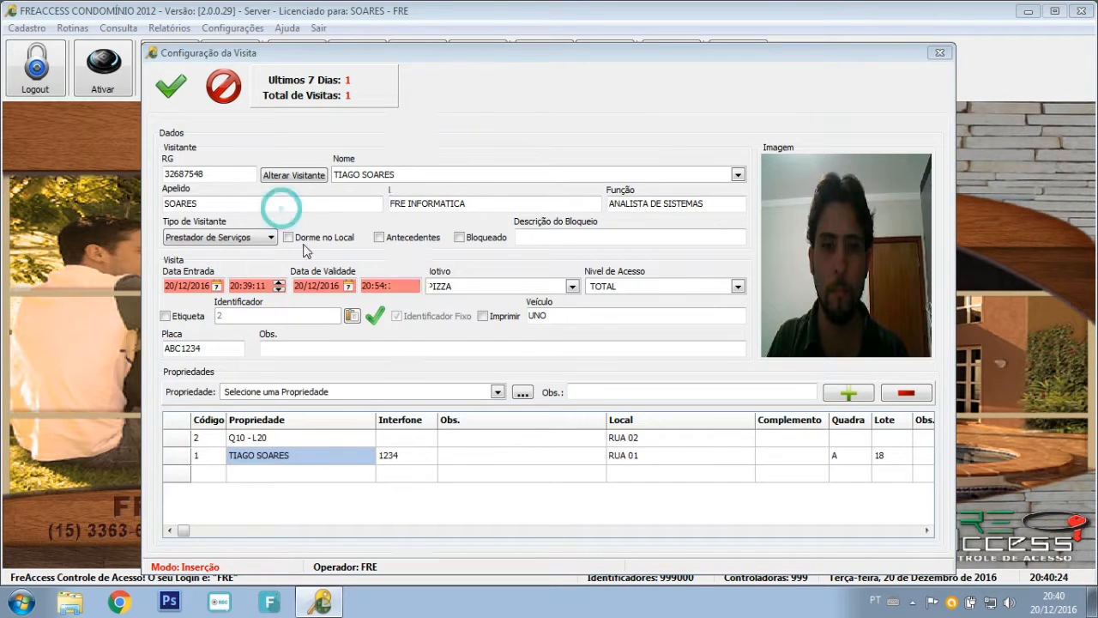
{"action": "left_click", "coordinate": [905, 394]}
{"action": "left_click", "coordinate": [544, 437]}
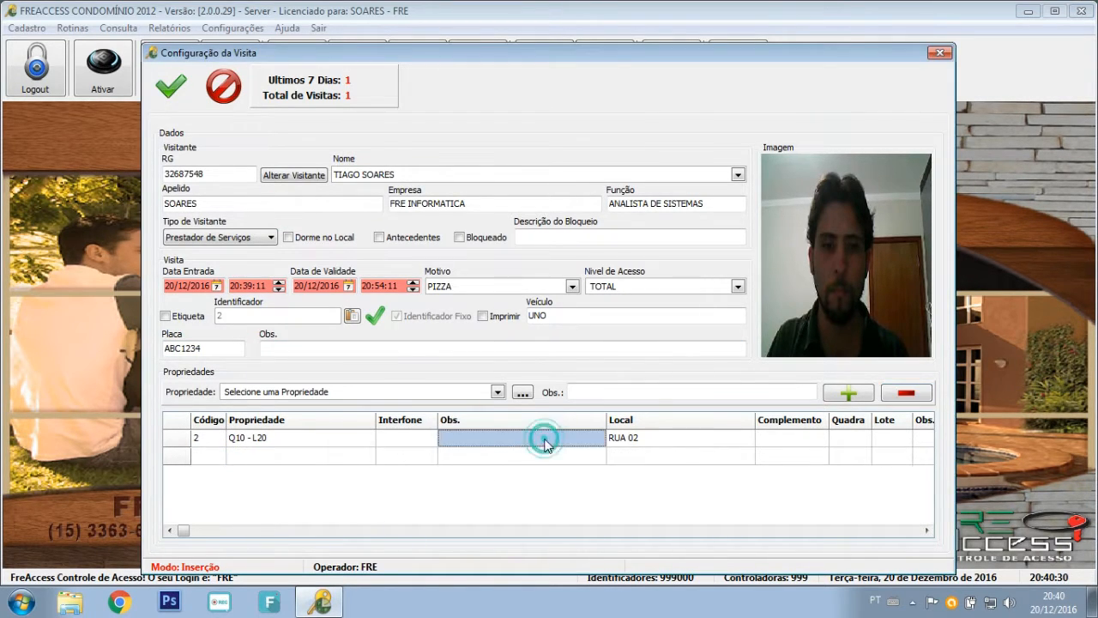
{"action": "left_click", "coordinate": [481, 441]}
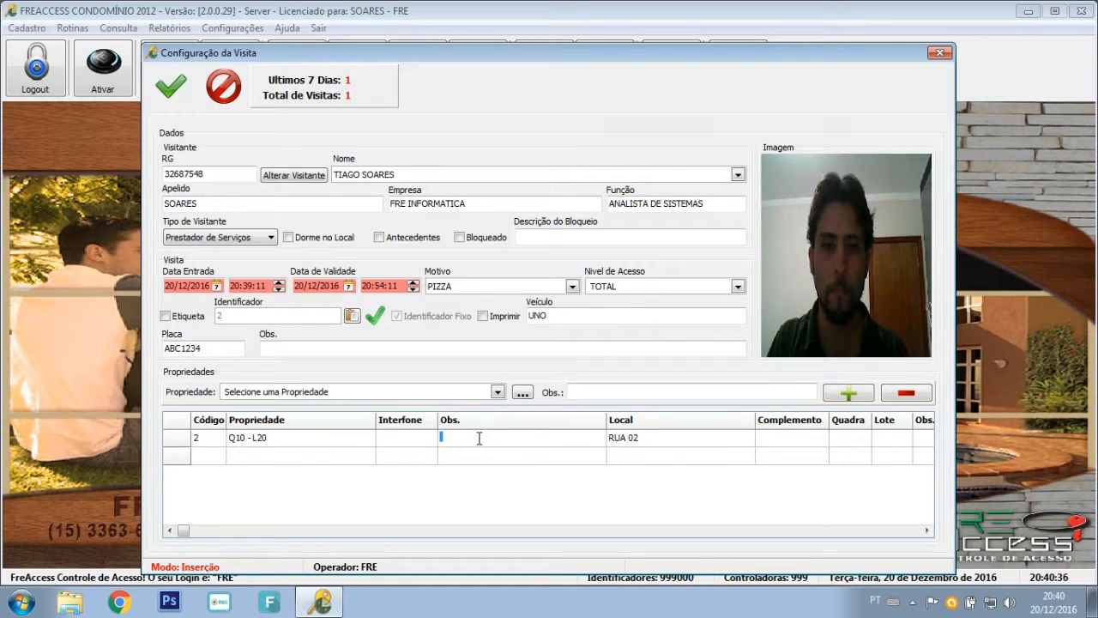
{"action": "type", "text": "JOÃO"}
{"action": "key", "text": "Return"}
{"action": "left_click", "coordinate": [169, 96]}
{"action": "left_click", "coordinate": [597, 353]}
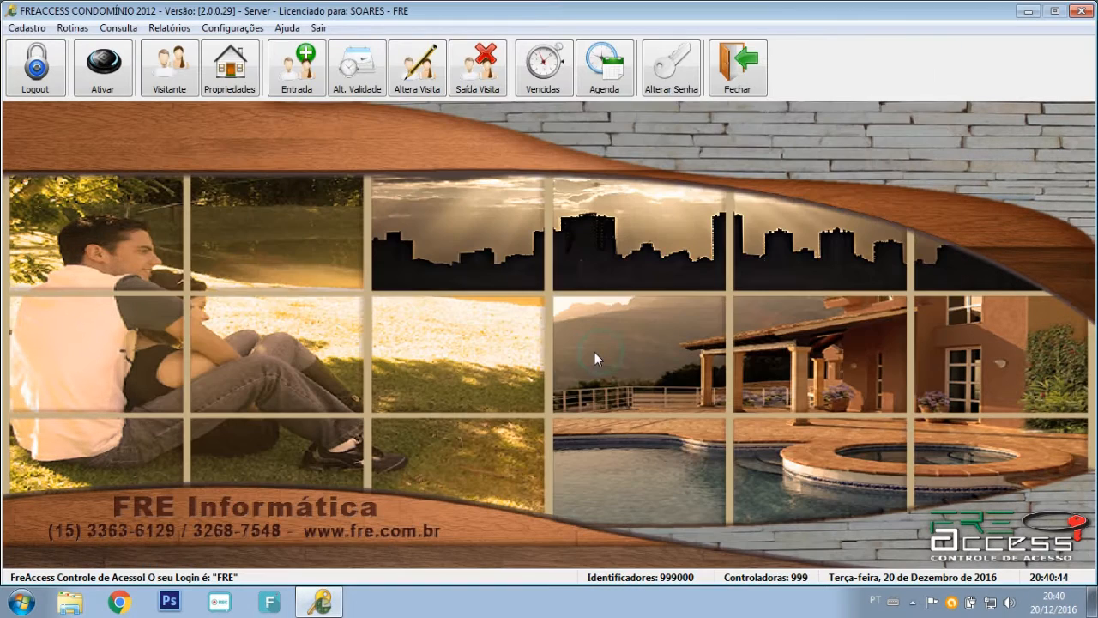
{"action": "left_click", "coordinate": [296, 67]}
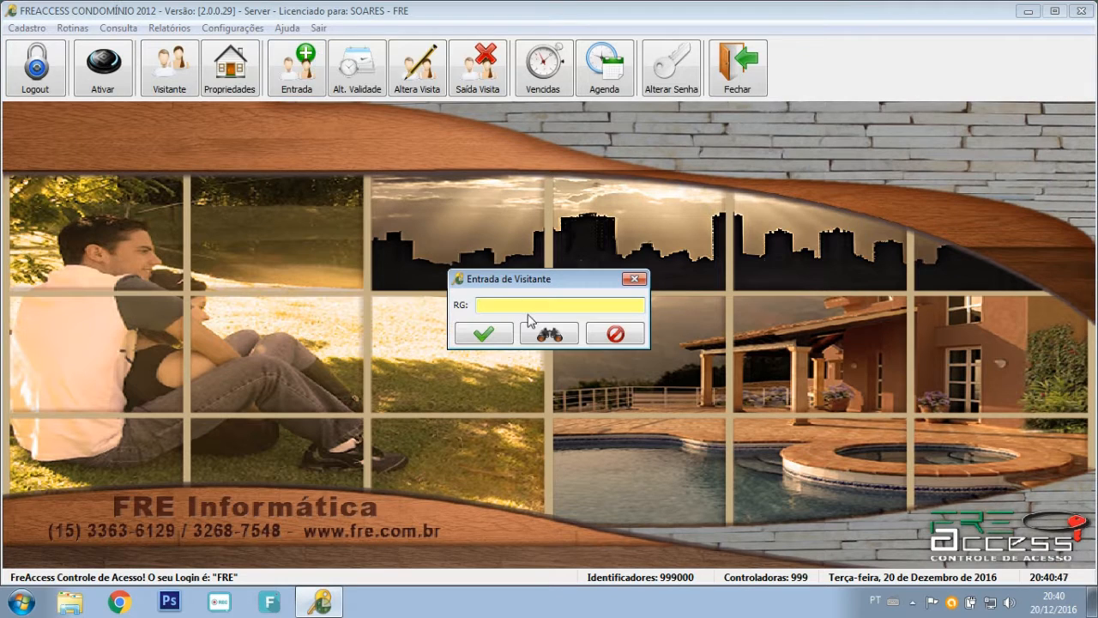
{"action": "key", "text": "Return"}
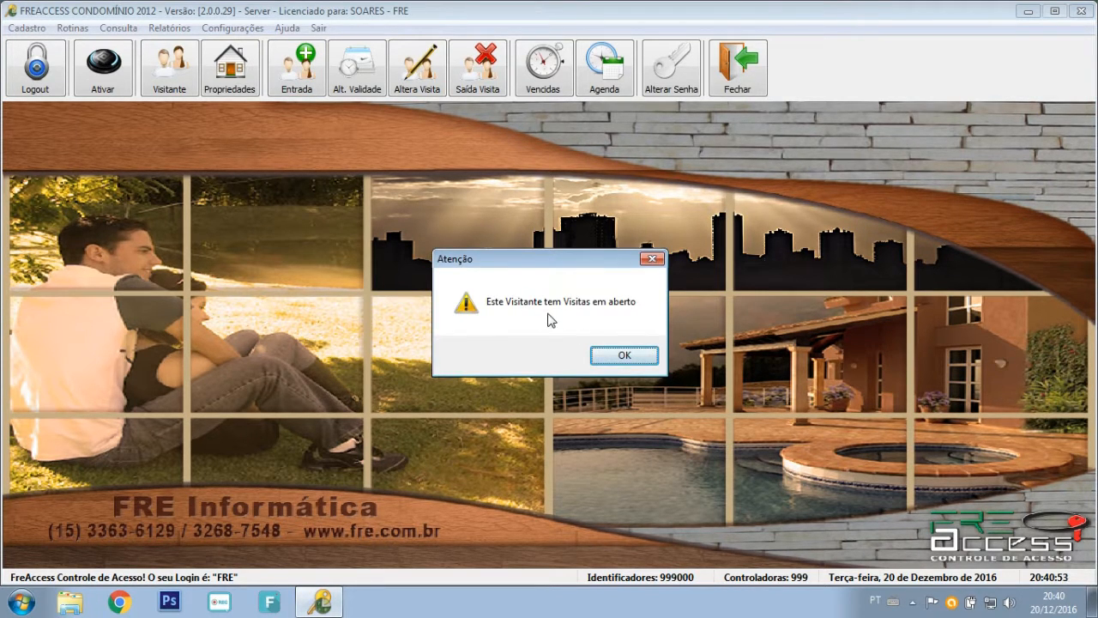
{"action": "left_click", "coordinate": [639, 357]}
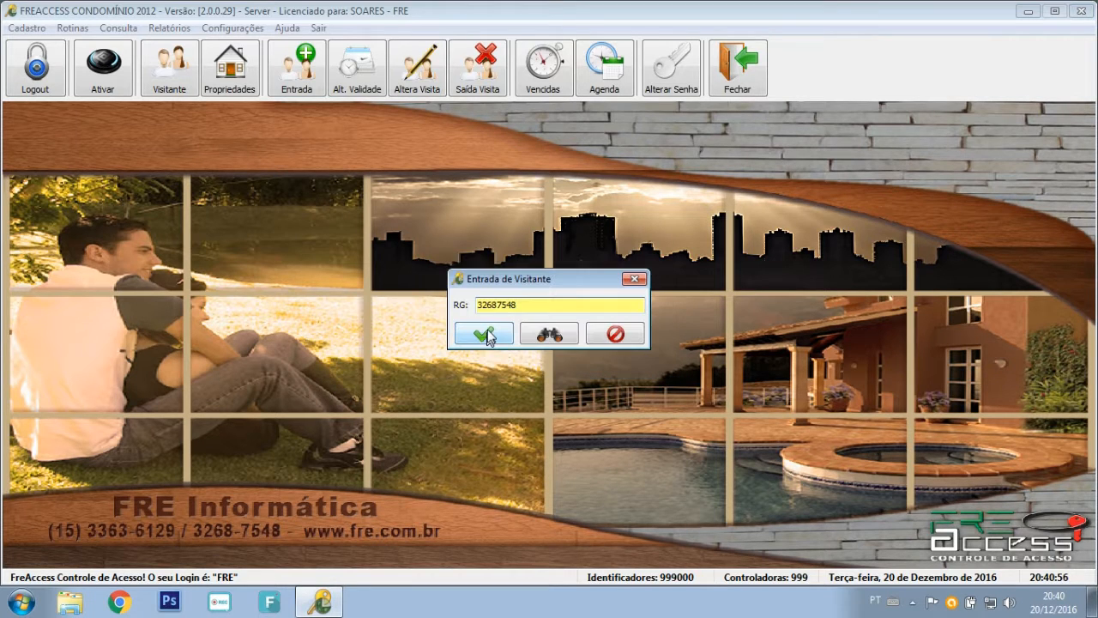
{"action": "left_click", "coordinate": [617, 333]}
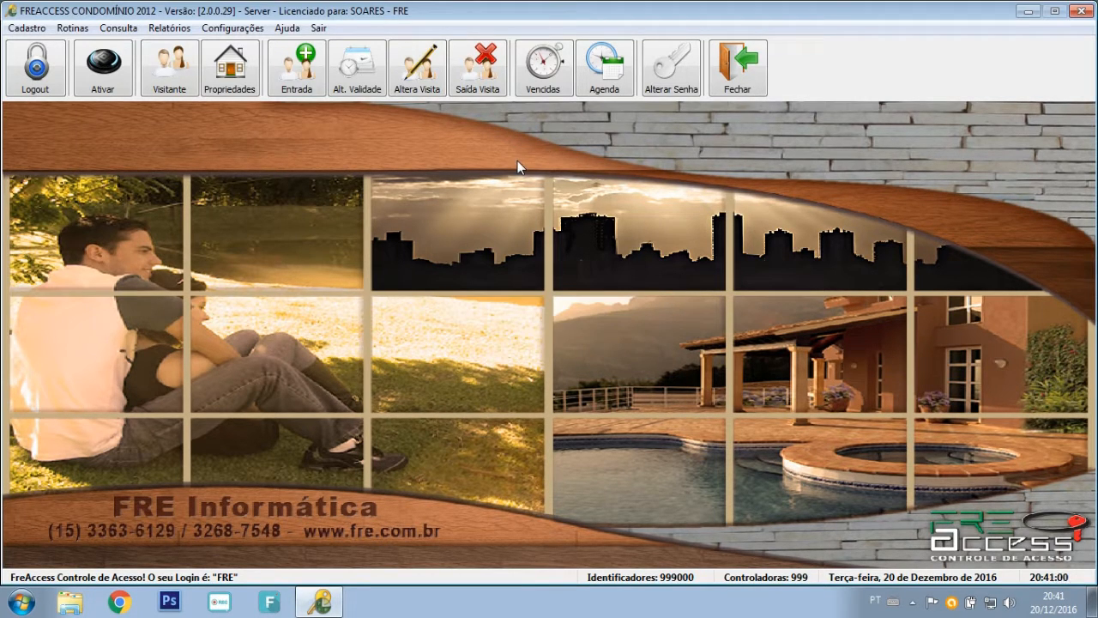
Open the visit checkout dialog and begin typing the RG '32'.
{"action": "left_click", "coordinate": [485, 88]}
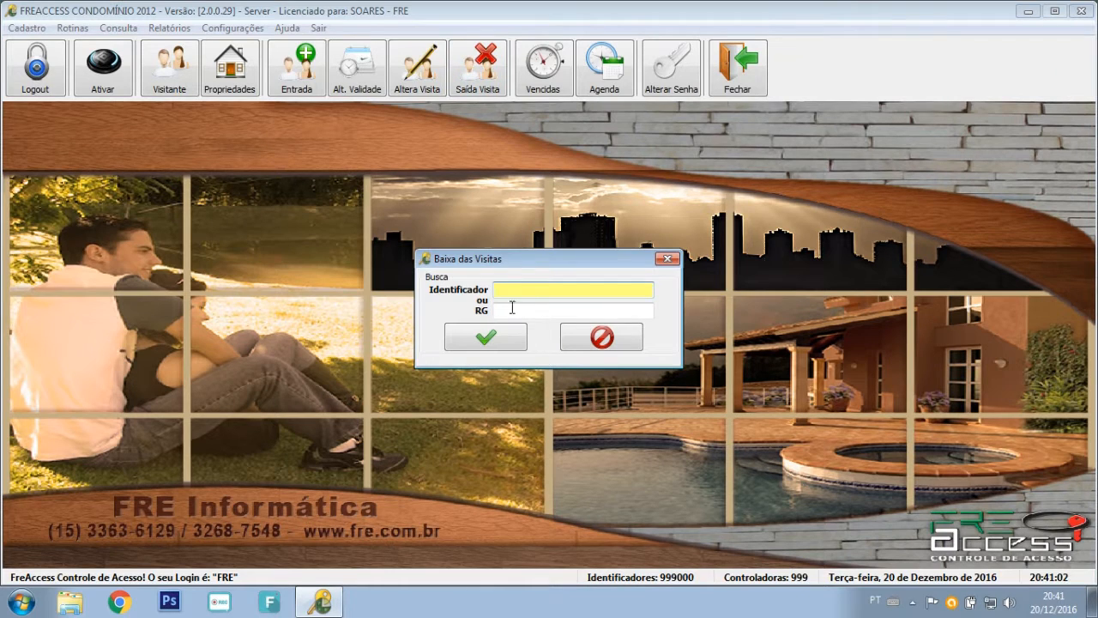
{"action": "left_click", "coordinate": [508, 311]}
{"action": "type", "text": "3"}
{"action": "type", "text": "2"}
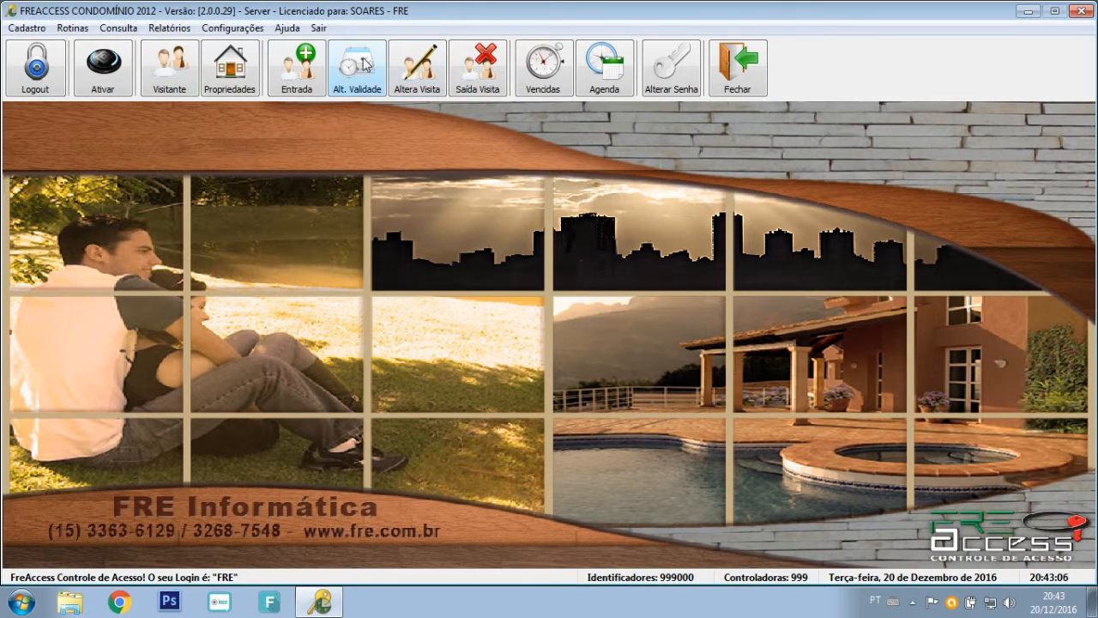
{"action": "left_click", "coordinate": [72, 27]}
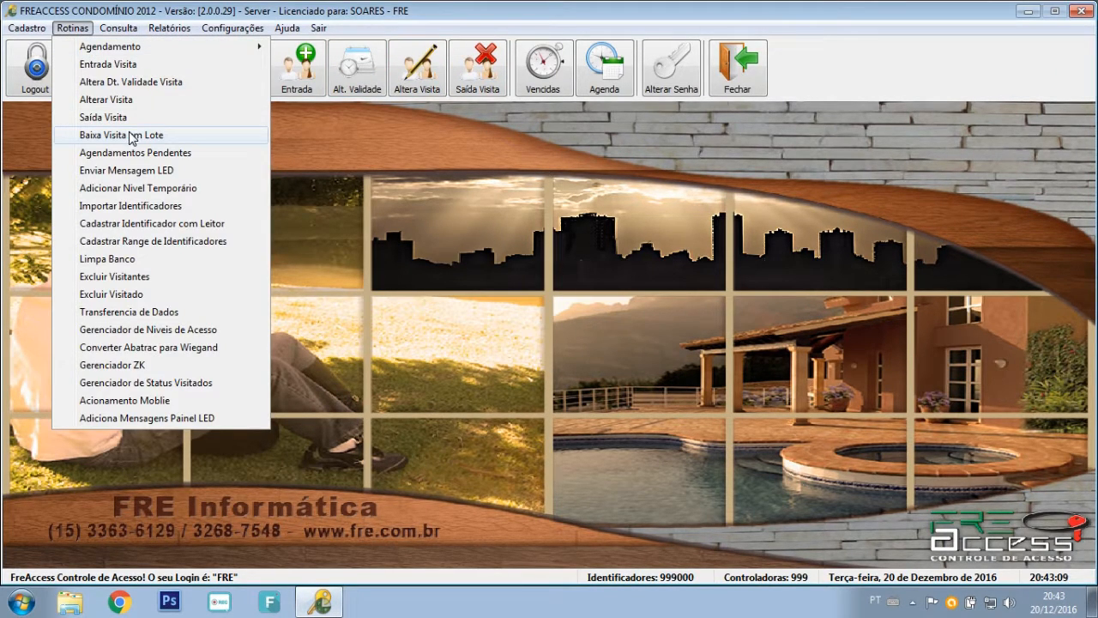
List visits in Baixa Visita em Lote by period, with Todos access levels.
{"action": "left_click", "coordinate": [131, 135]}
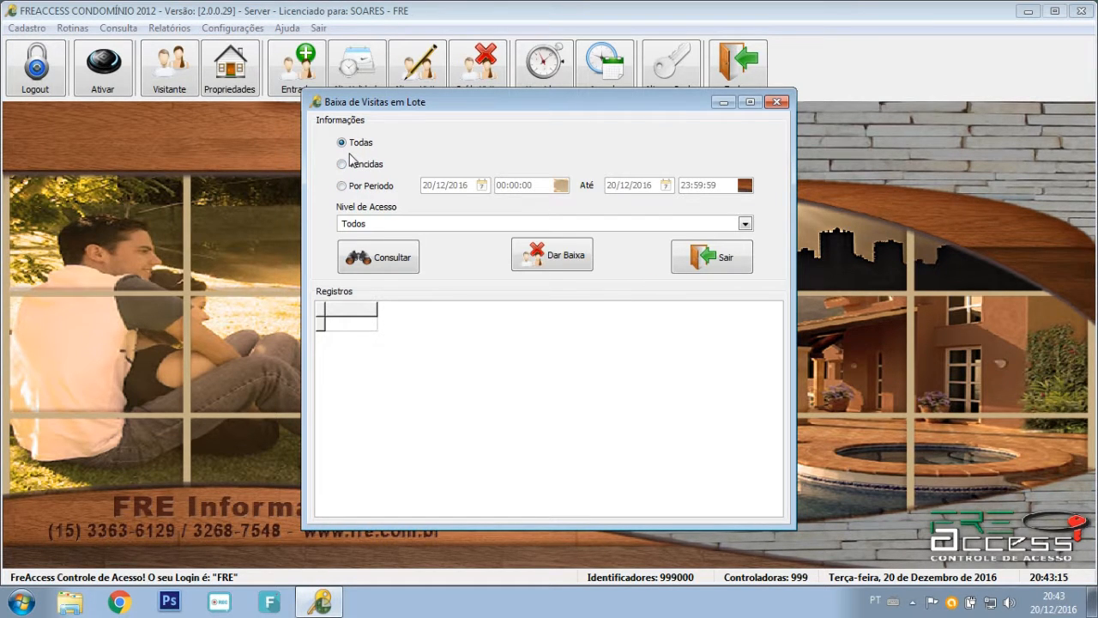
{"action": "left_click", "coordinate": [373, 163]}
{"action": "left_click", "coordinate": [371, 185]}
{"action": "left_click", "coordinate": [433, 184]}
{"action": "left_click", "coordinate": [612, 184]}
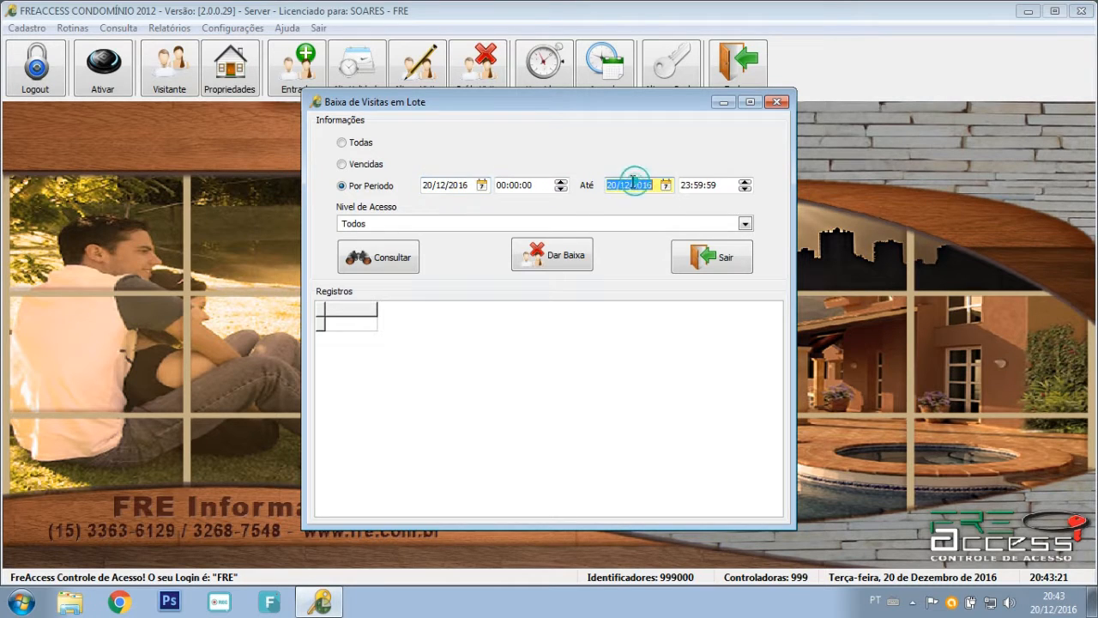
{"action": "left_click", "coordinate": [363, 224]}
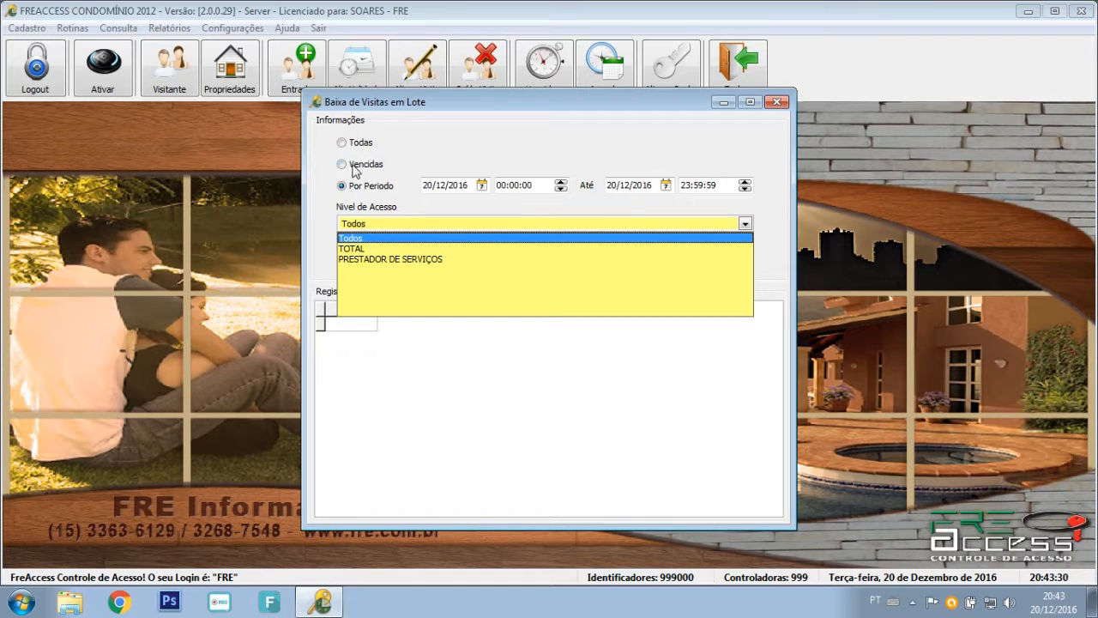
{"action": "left_click", "coordinate": [456, 159]}
{"action": "left_click", "coordinate": [392, 259]}
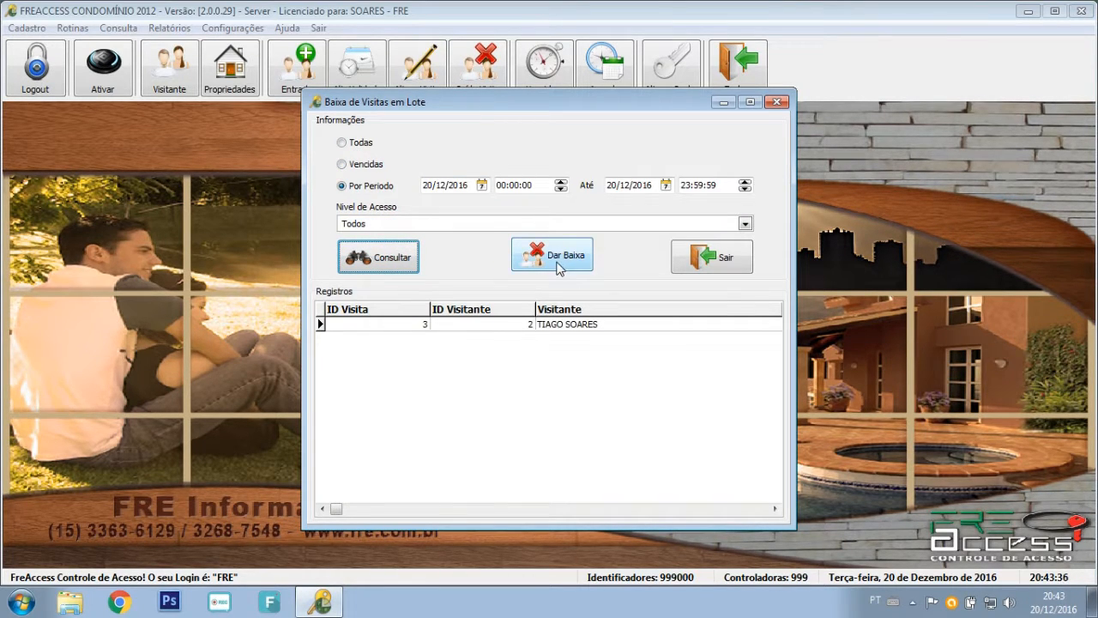
Close the batch checkout window and open Enviar Mensagem LED.
{"action": "left_click", "coordinate": [711, 261]}
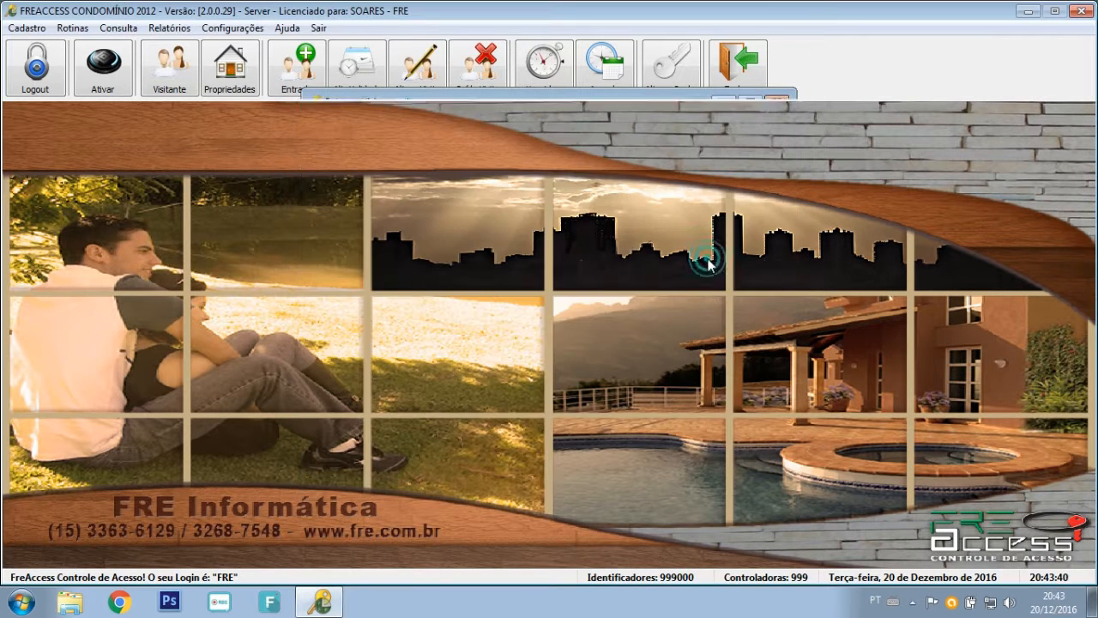
{"action": "left_click", "coordinate": [73, 27]}
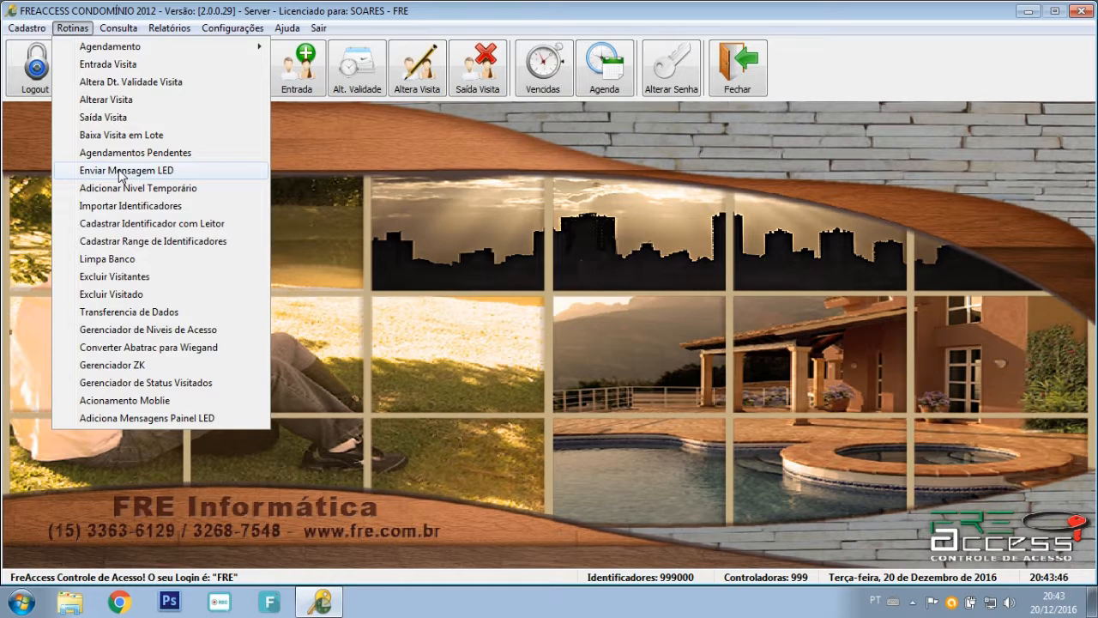
{"action": "left_click", "coordinate": [120, 171]}
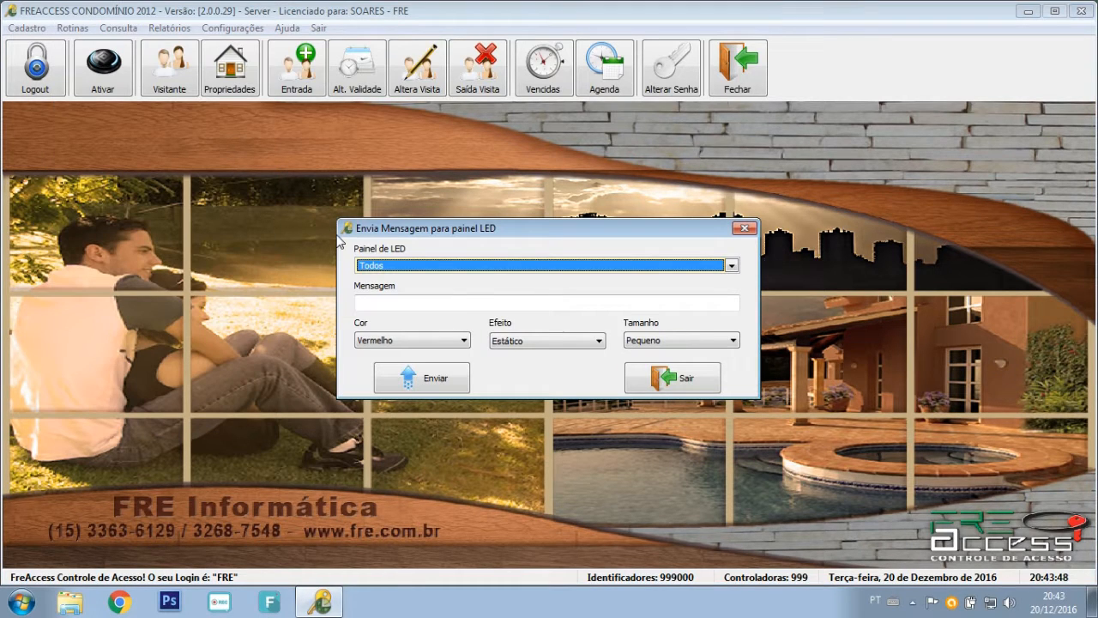
Keep Todos as the LED panel target, leave the message unsent, and begin Adicionar Nível Temporário.
{"action": "left_click", "coordinate": [432, 266]}
{"action": "left_click", "coordinate": [430, 266]}
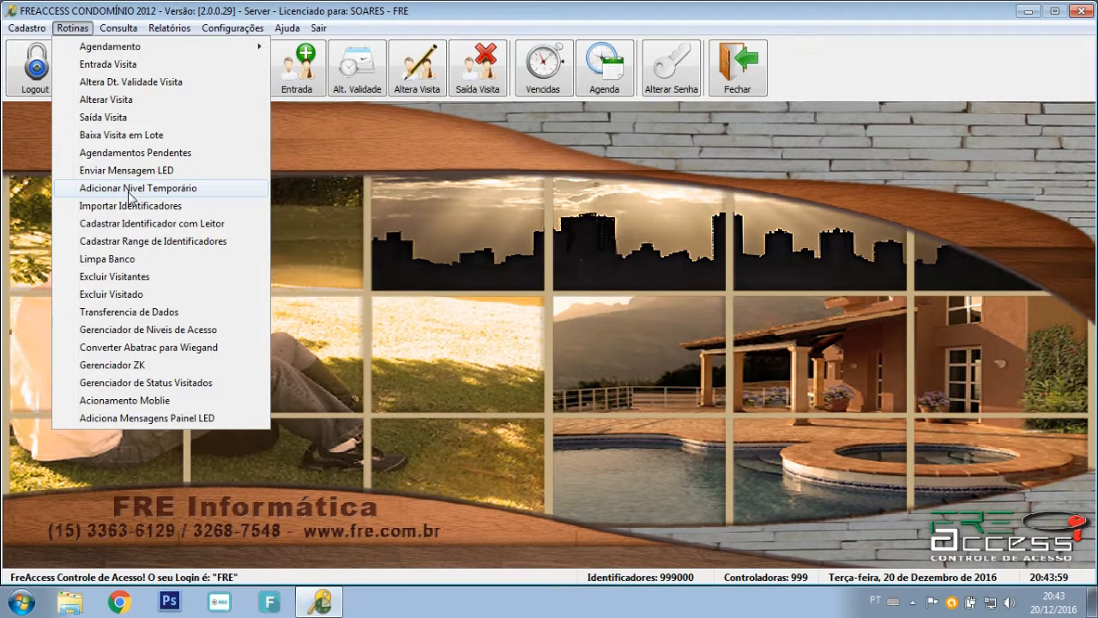
{"action": "left_click", "coordinate": [126, 188]}
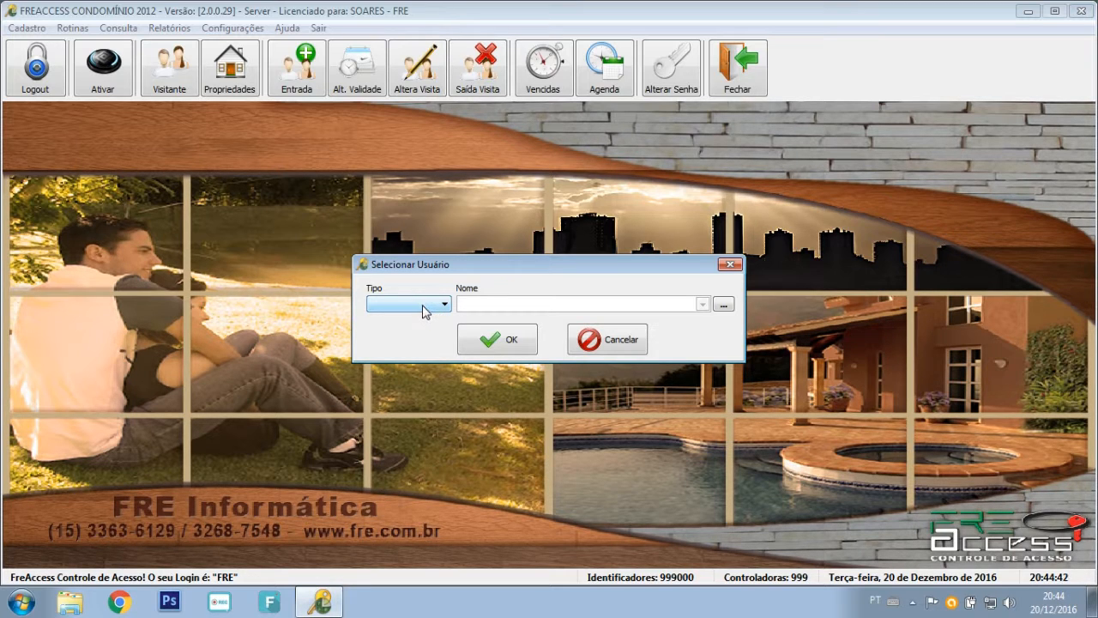
Select user type Visitante and the visitor's name in Selecionar Usuário, then confirm.
{"action": "left_click", "coordinate": [416, 313]}
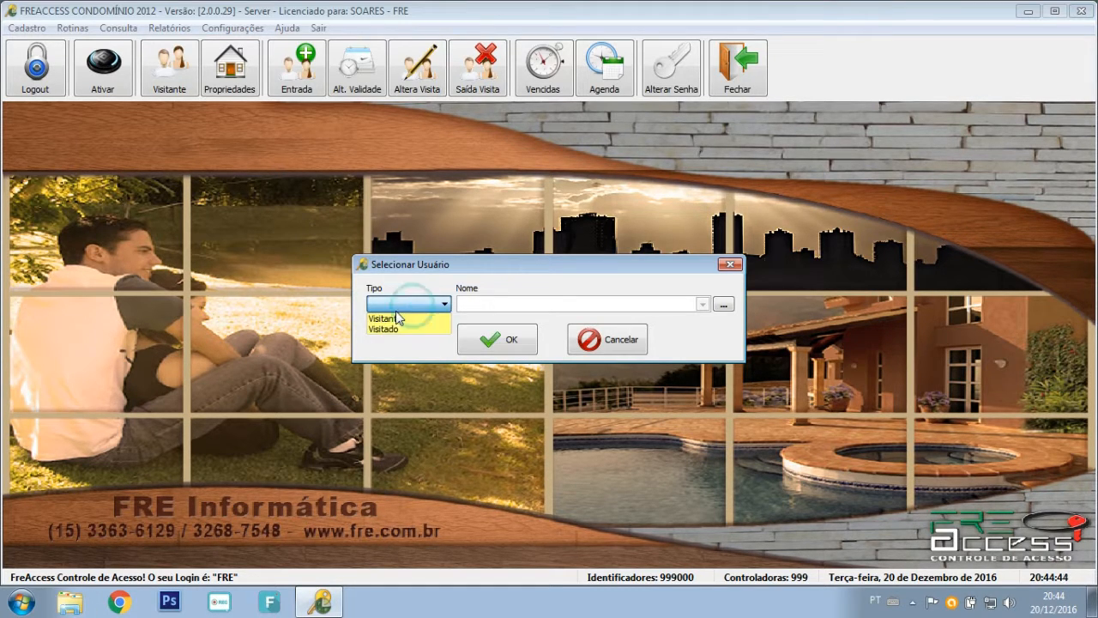
{"action": "left_click", "coordinate": [393, 321]}
{"action": "left_click", "coordinate": [502, 306]}
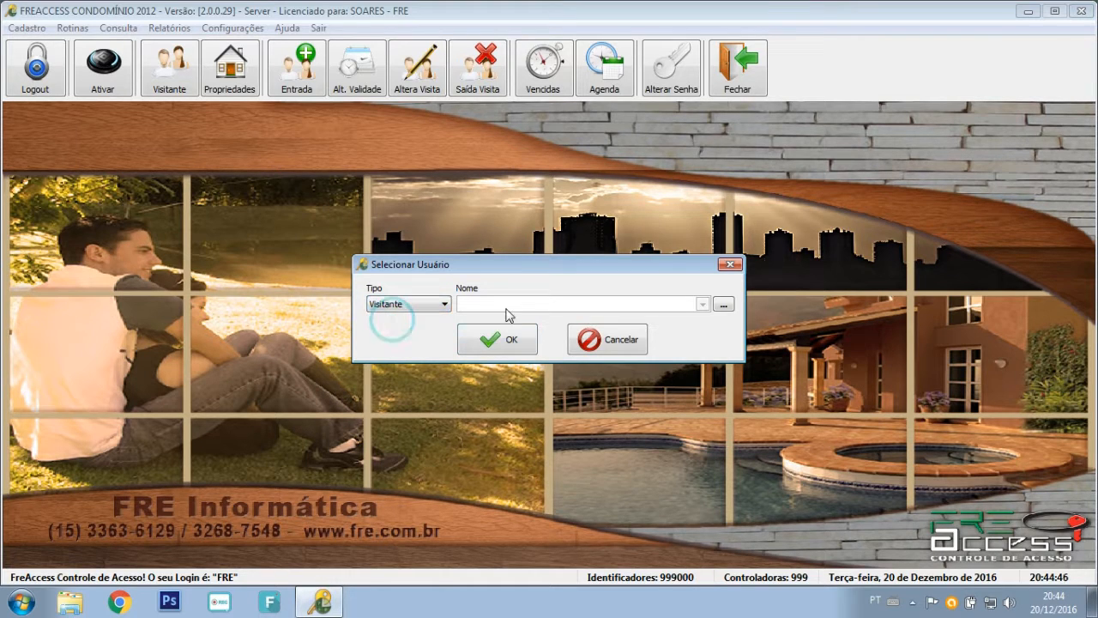
{"action": "left_click", "coordinate": [485, 317]}
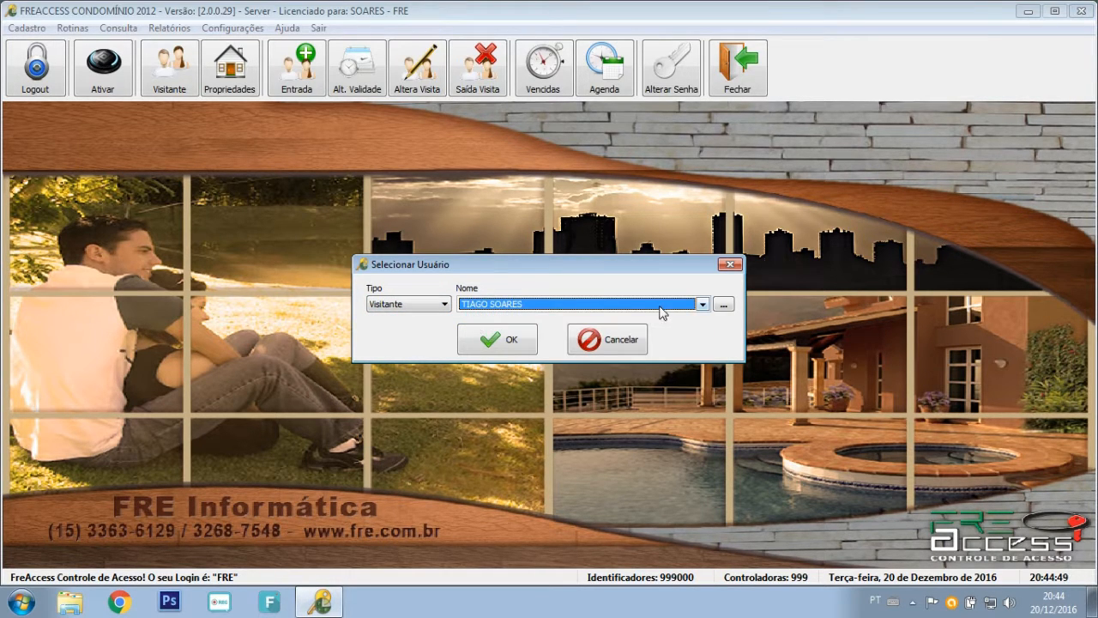
{"action": "left_click", "coordinate": [724, 305]}
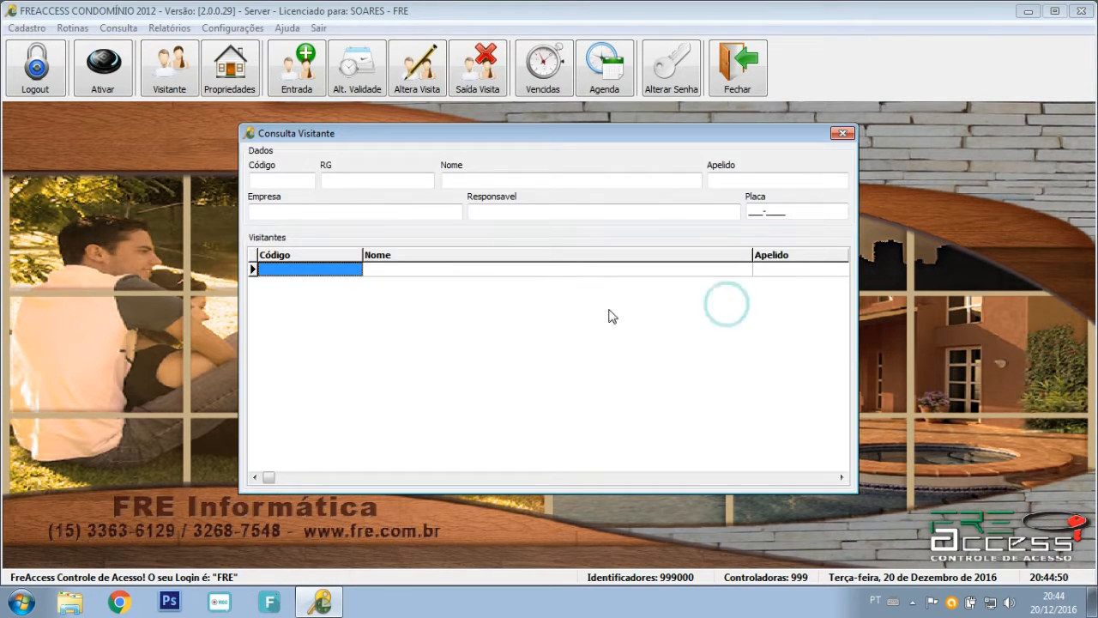
{"action": "left_click", "coordinate": [843, 133]}
{"action": "left_click", "coordinate": [663, 303]}
{"action": "left_click", "coordinate": [530, 318]}
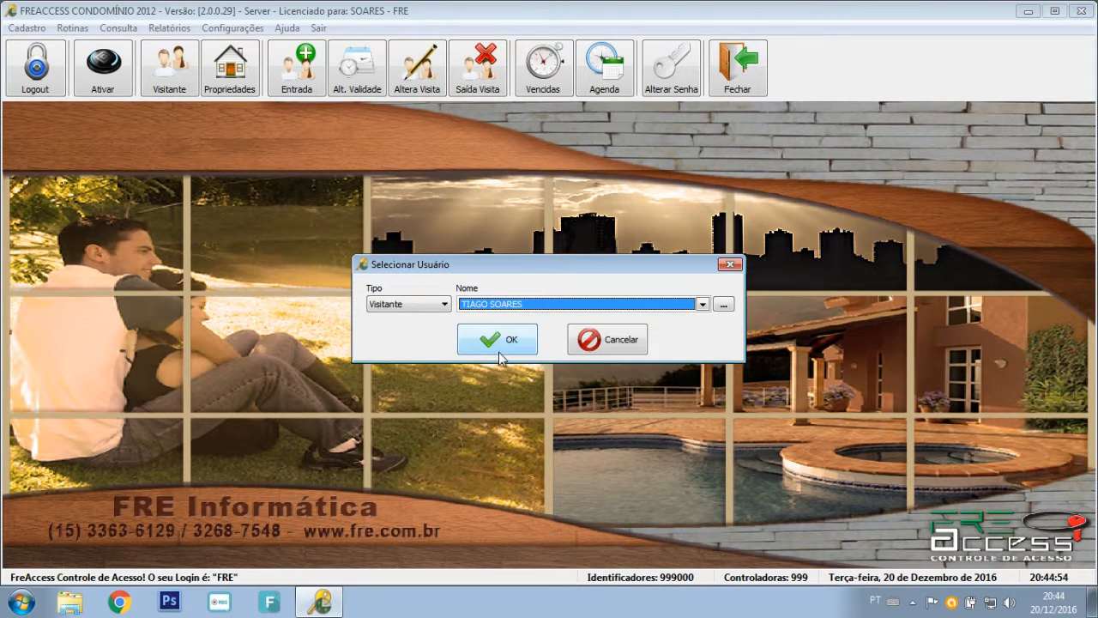
{"action": "left_click", "coordinate": [496, 352]}
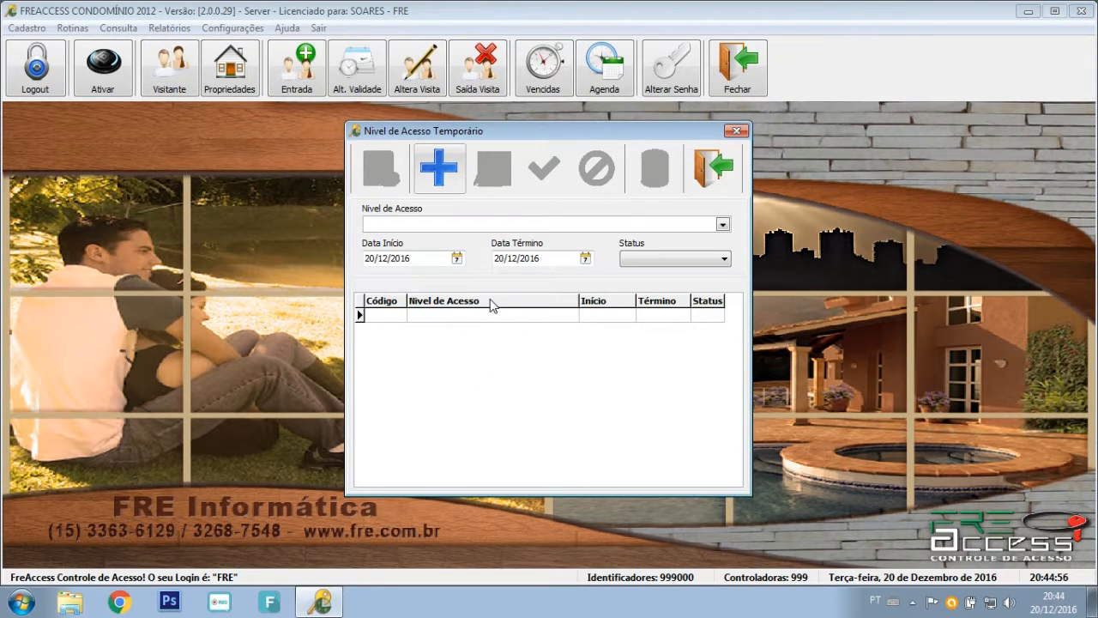
Add a temporary PRESTADOR DE SERVIÇOS level from 20/12/2016 to 21/12/2016 and save it.
{"action": "left_click", "coordinate": [446, 172]}
{"action": "left_click", "coordinate": [436, 223]}
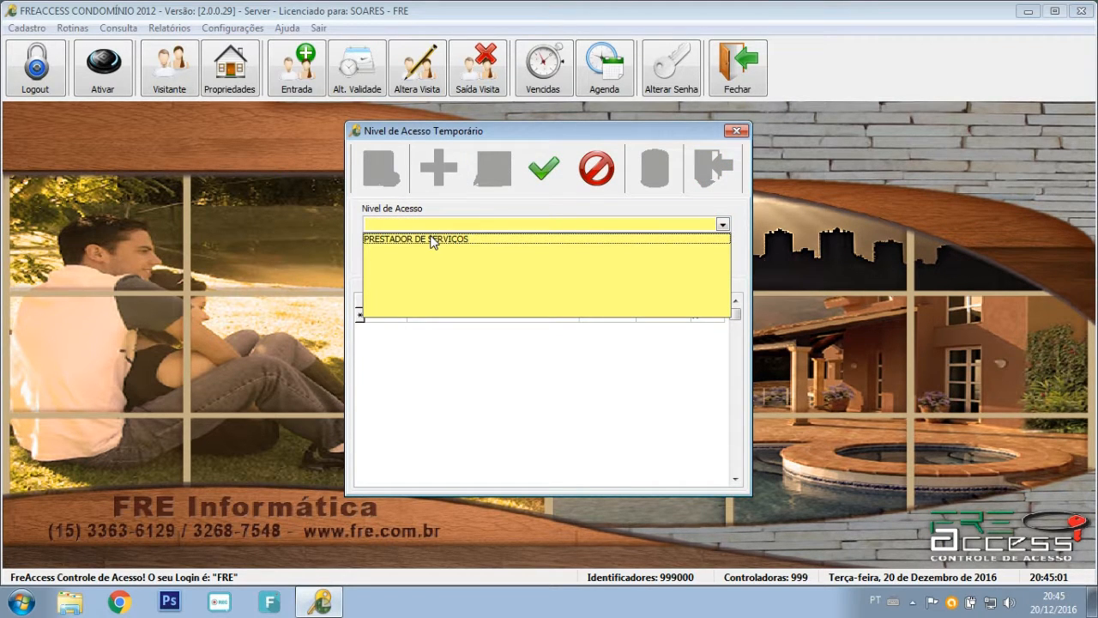
{"action": "left_click", "coordinate": [431, 240]}
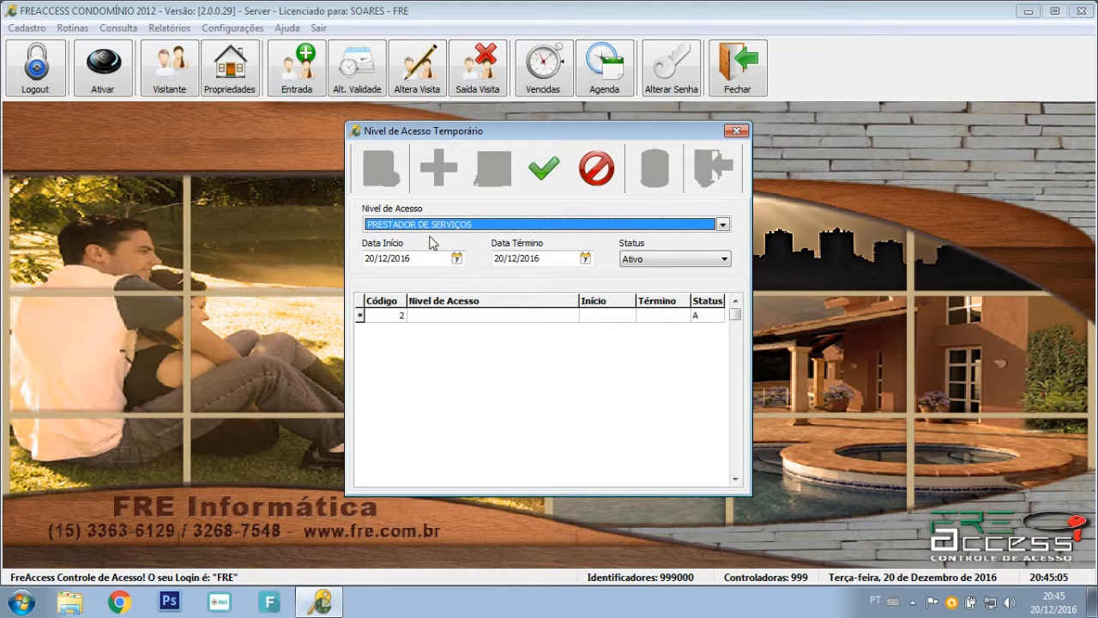
{"action": "left_click", "coordinate": [383, 262]}
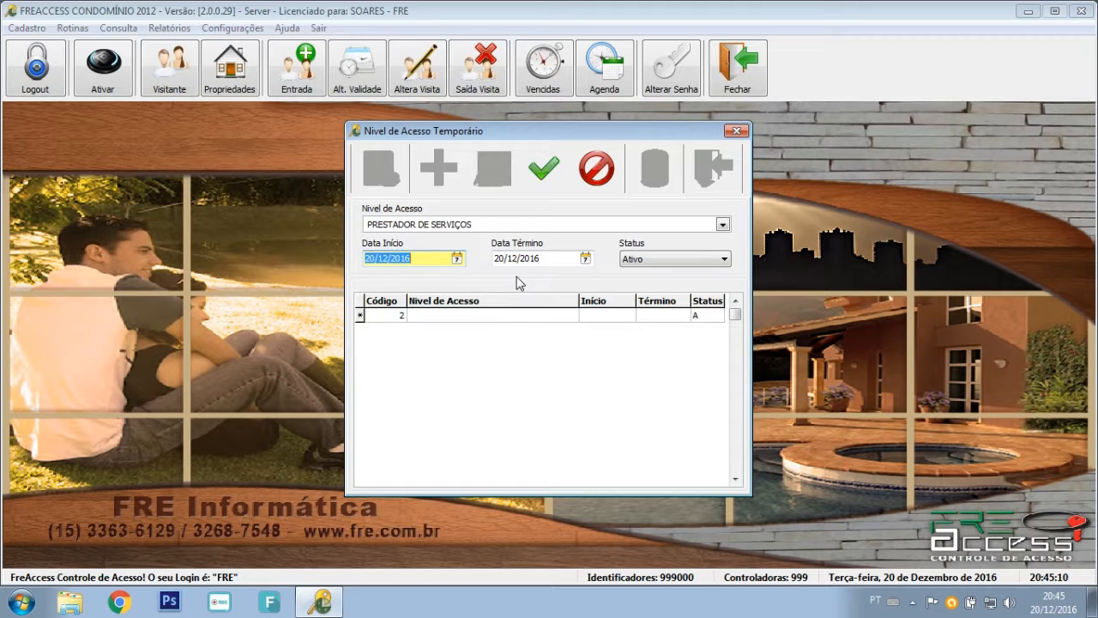
{"action": "left_click", "coordinate": [393, 258]}
{"action": "left_click", "coordinate": [373, 258]}
{"action": "left_click", "coordinate": [504, 260]}
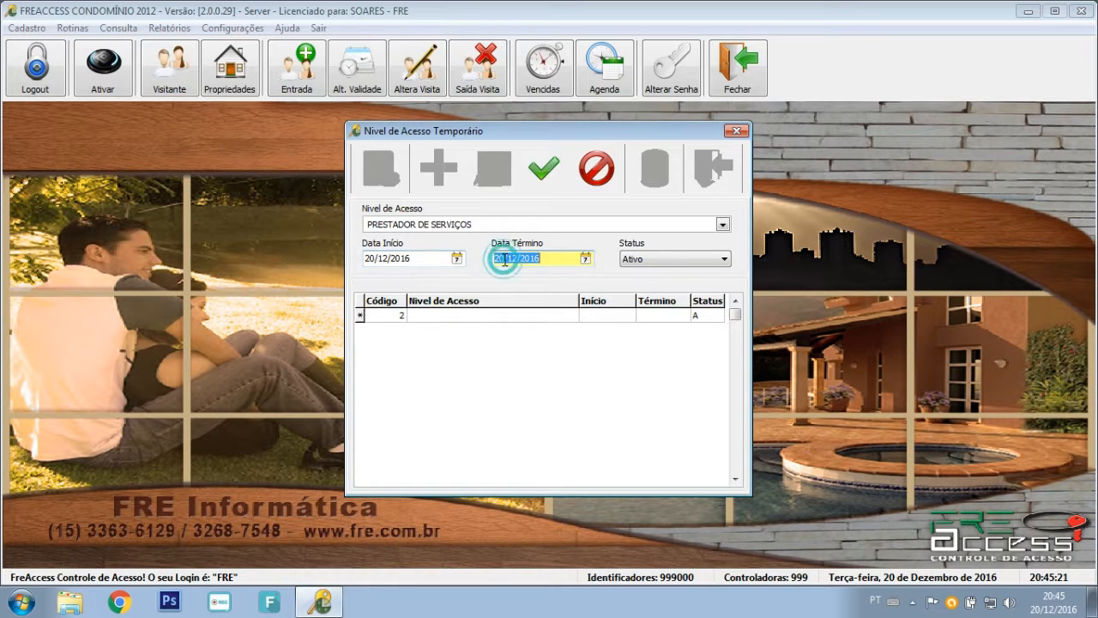
{"action": "left_click", "coordinate": [501, 257]}
{"action": "type", "text": "1"}
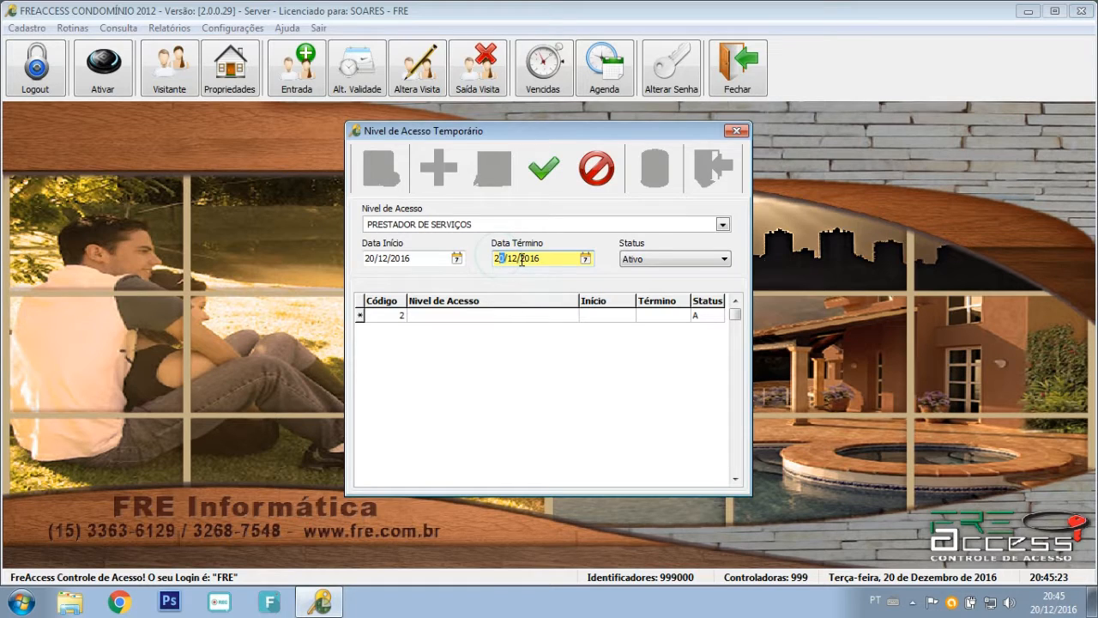
{"action": "left_click", "coordinate": [590, 350]}
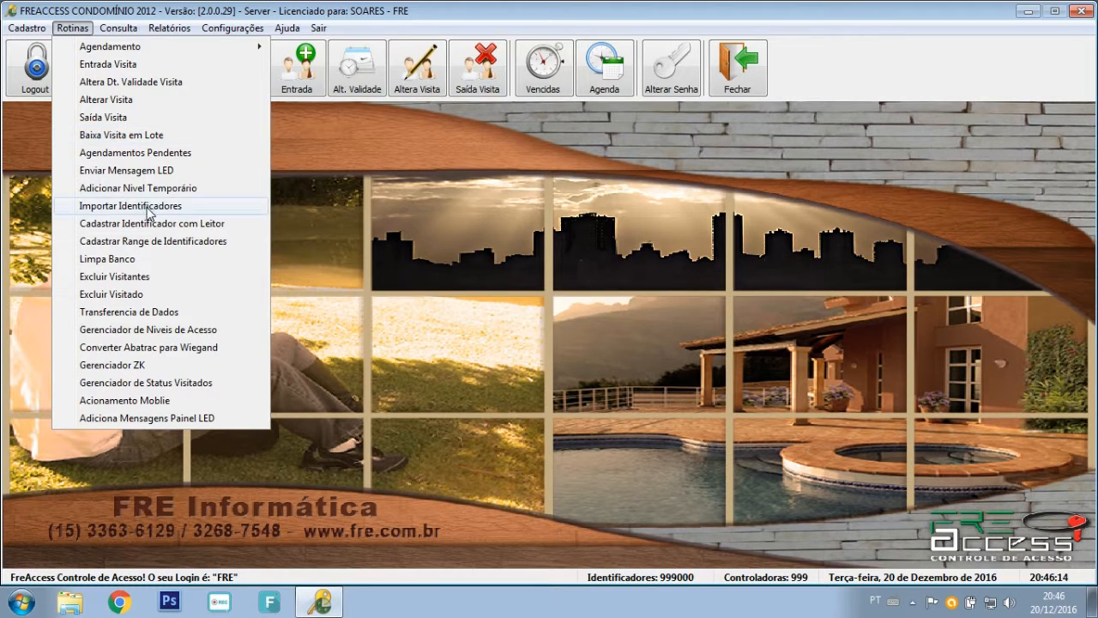
Accept the backup warning for Importar Identificadores and review the Campos grid columns and Status values.
{"action": "left_click", "coordinate": [131, 206]}
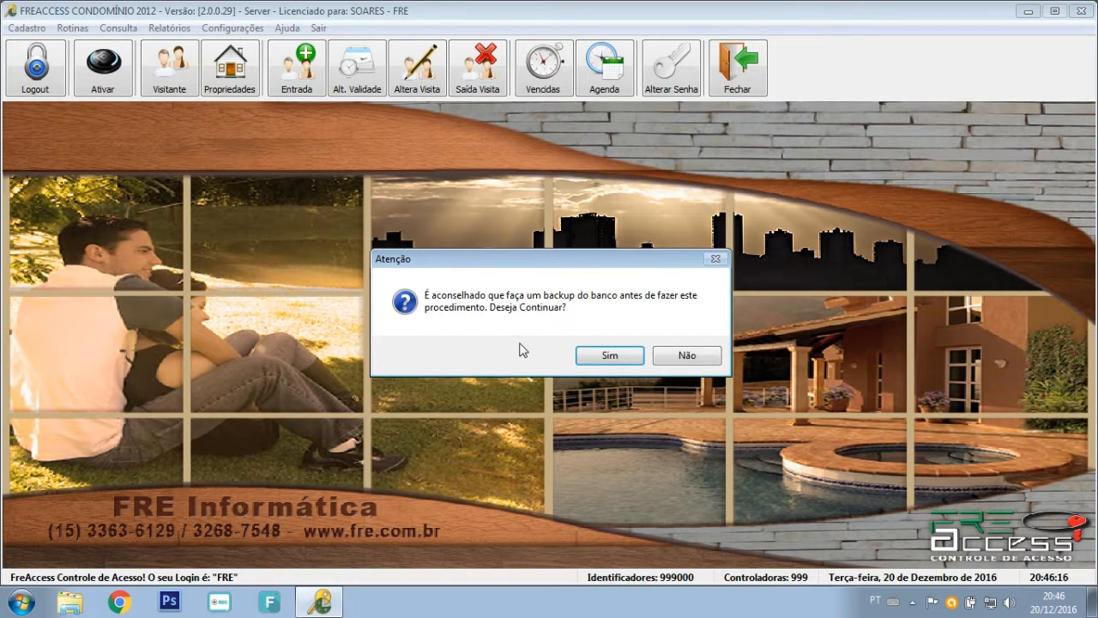
{"action": "left_click", "coordinate": [609, 357]}
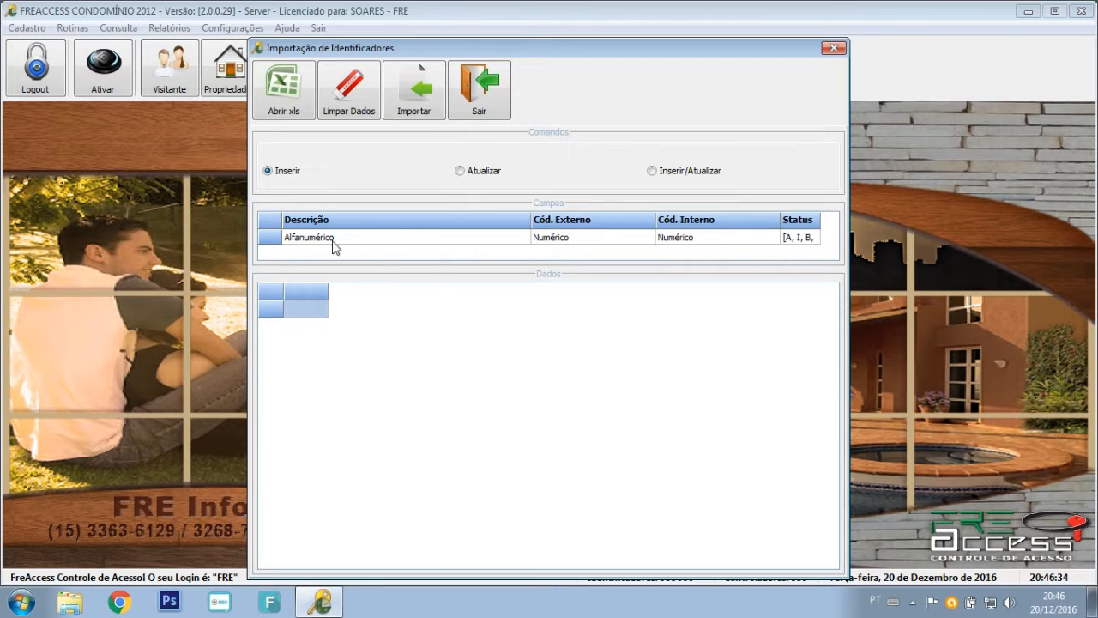
{"action": "mouse_move", "coordinate": [297, 238]}
{"action": "left_click", "coordinate": [812, 241]}
{"action": "mouse_move", "coordinate": [334, 249]}
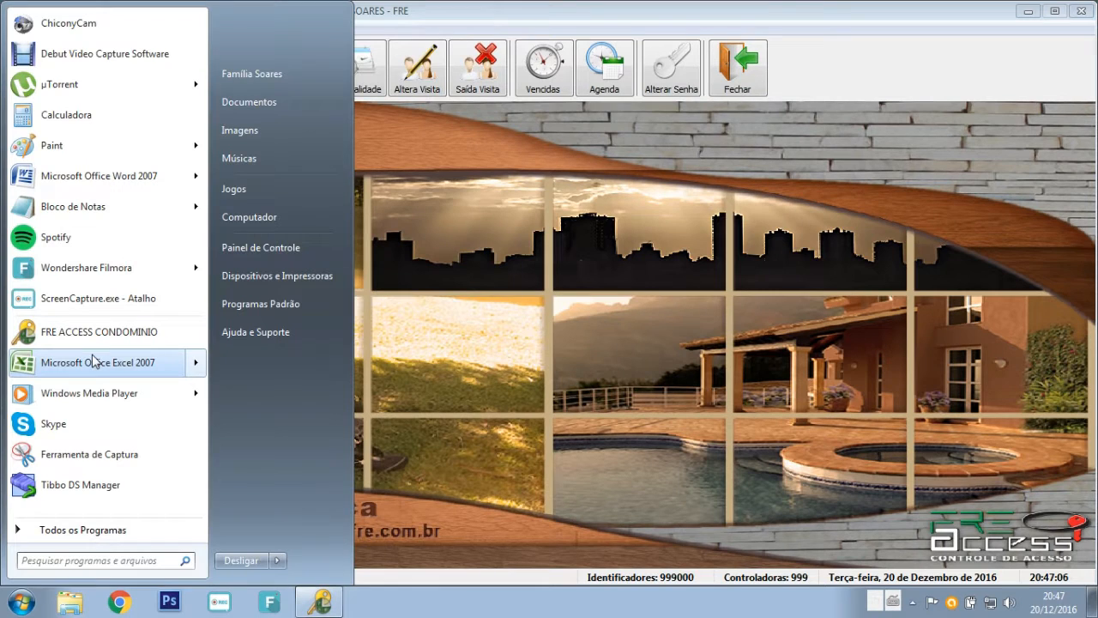
In a new Excel sheet, enter headers DESCRICAO, COD INTERNO, COD EXTERNO and STATUS.
{"action": "left_click", "coordinate": [94, 360]}
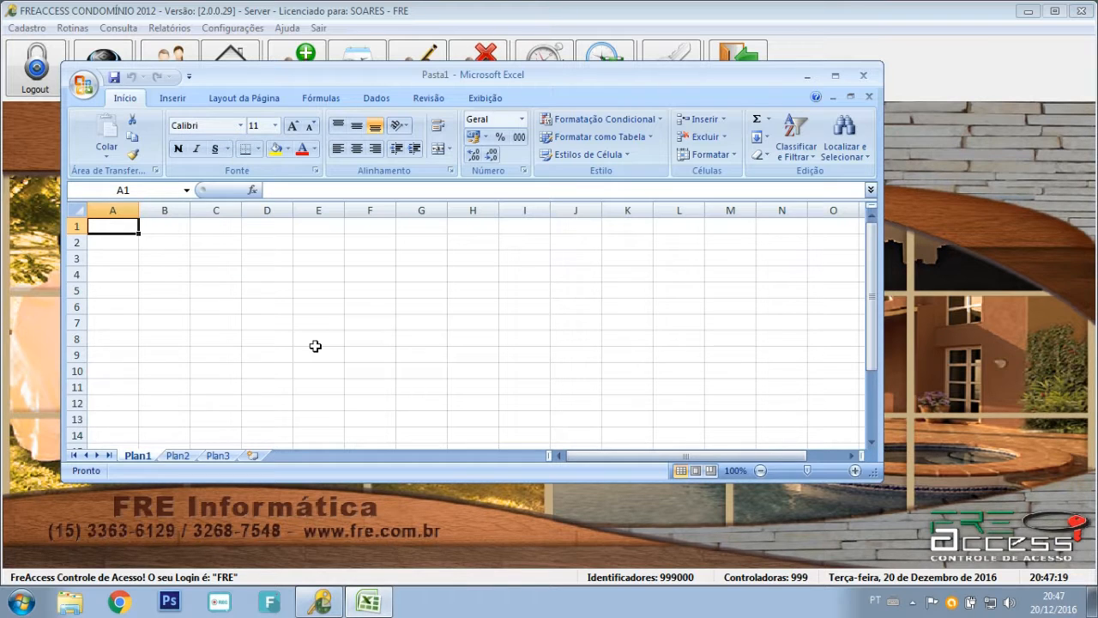
{"action": "type", "text": "DESCRICAO"}
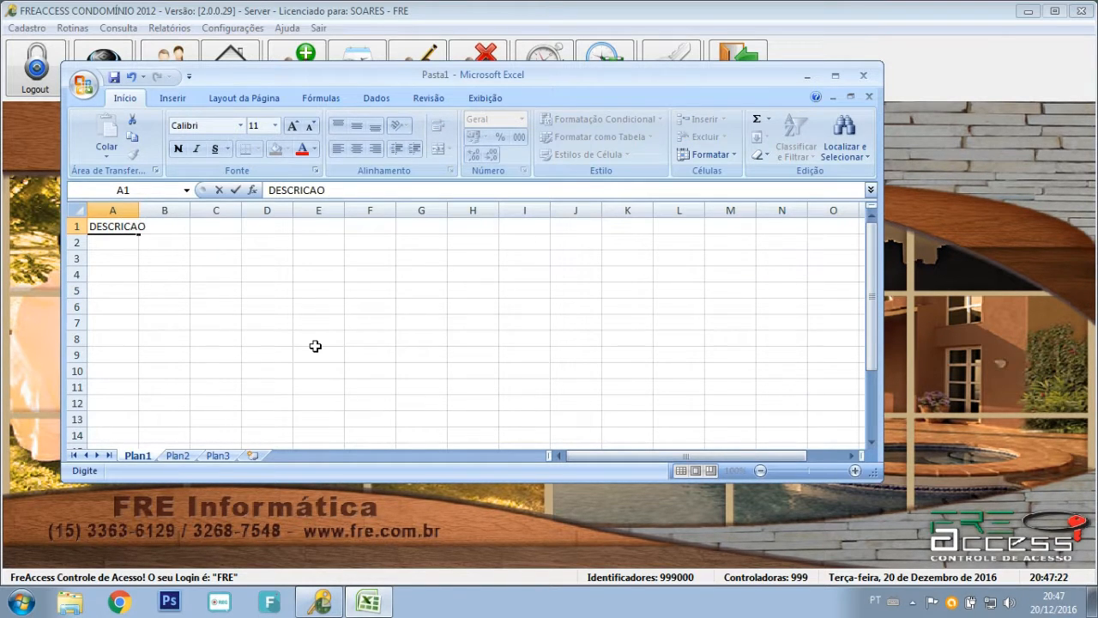
{"action": "key", "text": "Tab"}
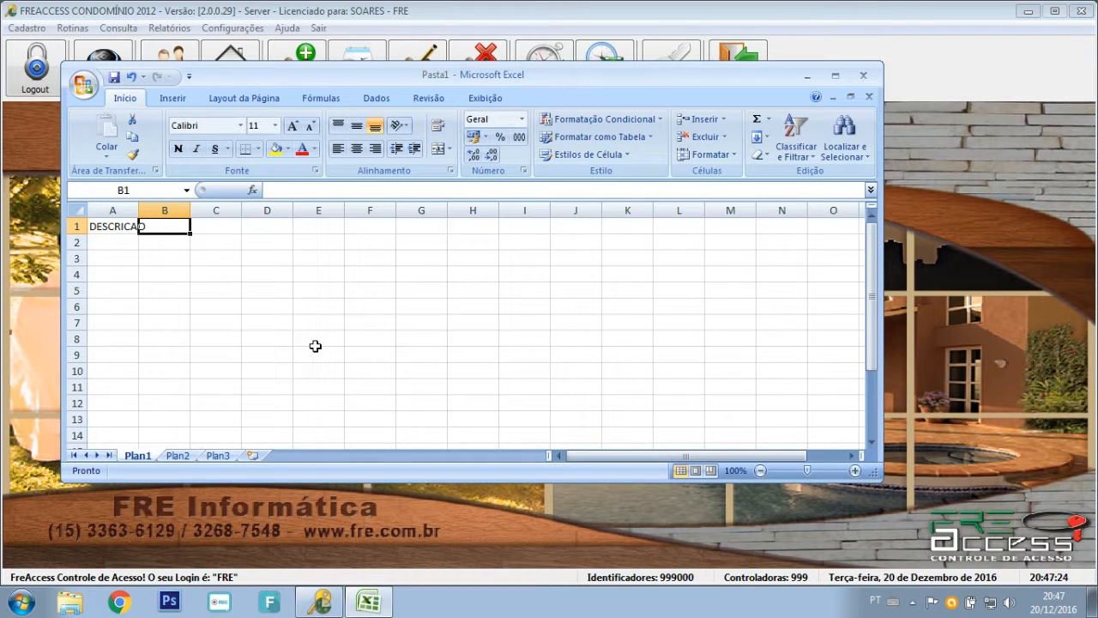
{"action": "type", "text": "COD INTERNO"}
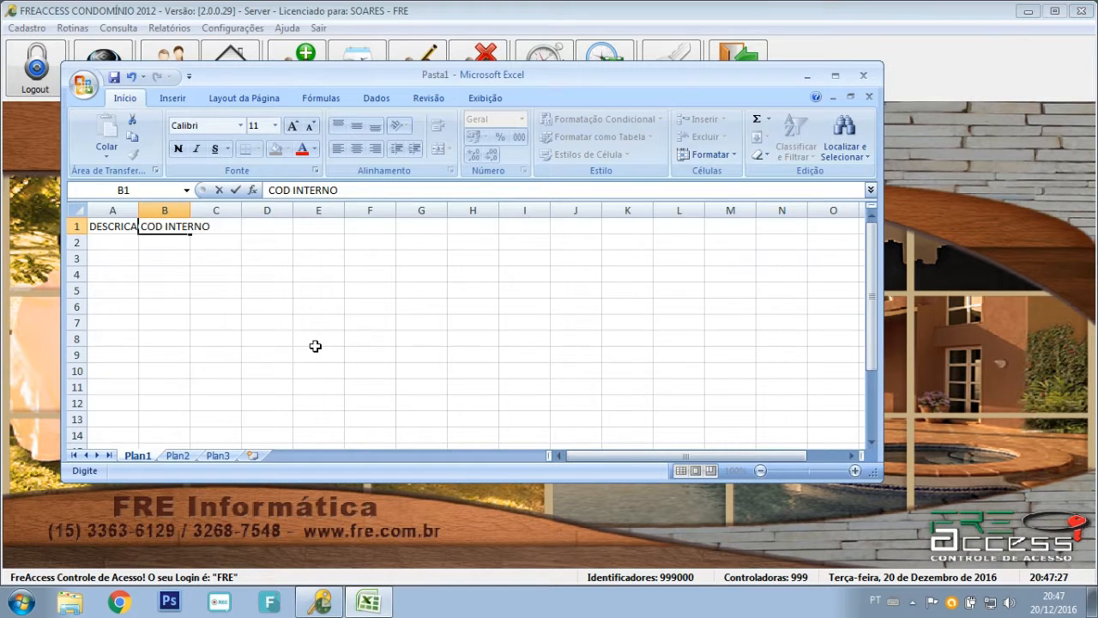
{"action": "key", "text": "Return"}
{"action": "key", "text": "Right"}
{"action": "key", "text": "Up"}
{"action": "type", "text": "COD EXTERNO"}
{"action": "key", "text": "Return"}
{"action": "key", "text": "Up"}
{"action": "key", "text": "Right"}
{"action": "type", "text": "STATUS"}
{"action": "key", "text": "Return"}
Fill IMPORTADOS into column A from row 2 down to row 11.
{"action": "type", "text": "IMPORT"}
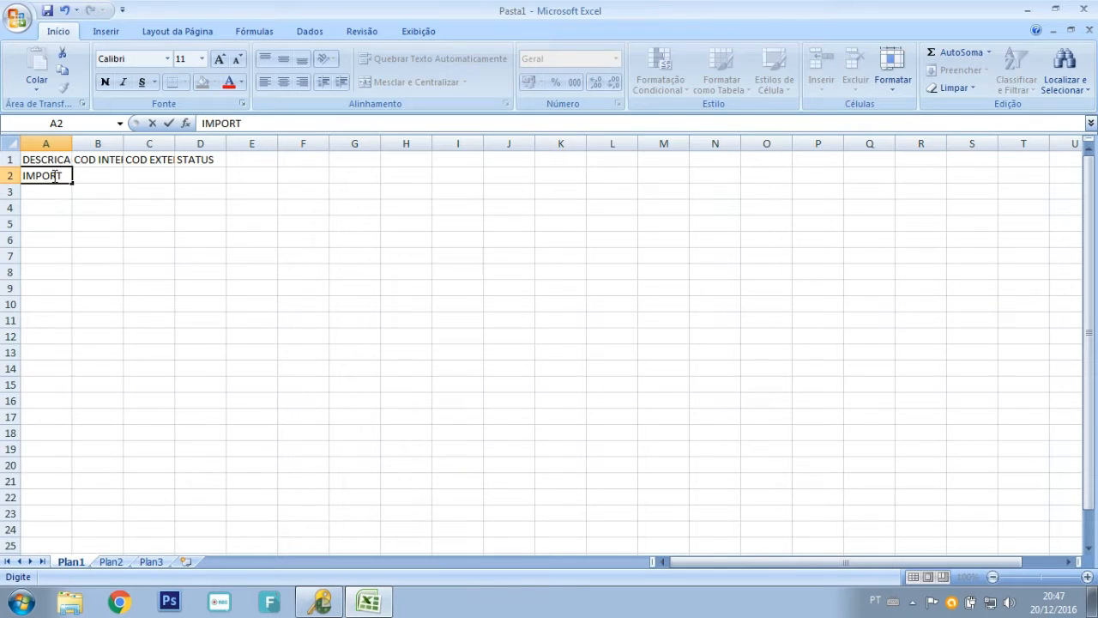
{"action": "type", "text": "ADOS"}
{"action": "key", "text": "Return"}
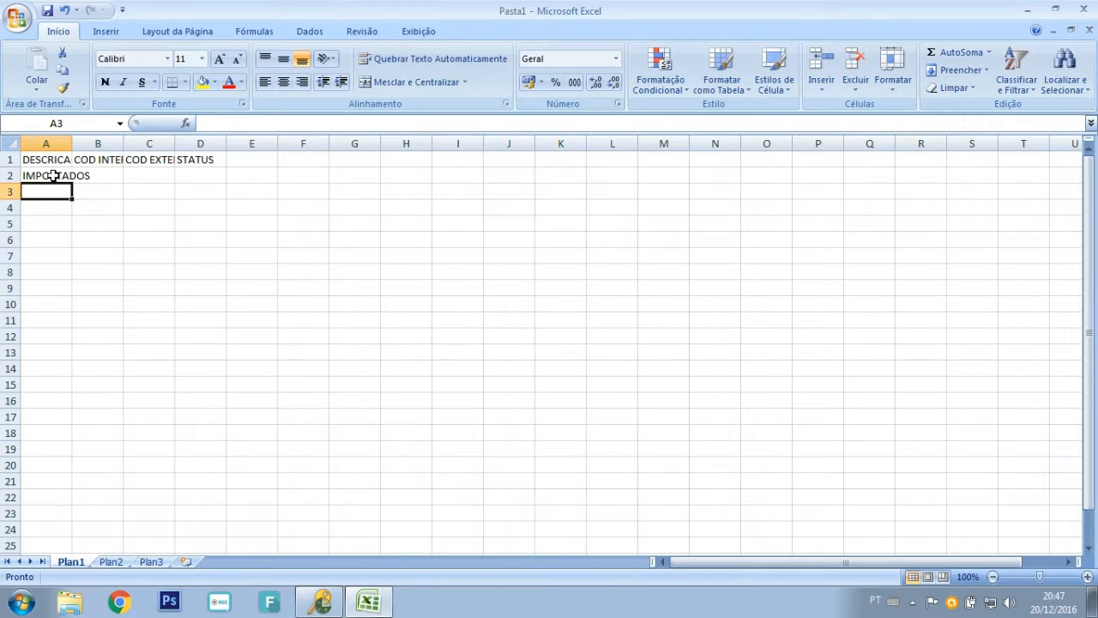
{"action": "left_click_drag", "start_coordinate": [72, 143], "coordinate": [150, 145]}
{"action": "left_click", "coordinate": [172, 227]}
{"action": "left_click", "coordinate": [129, 176]}
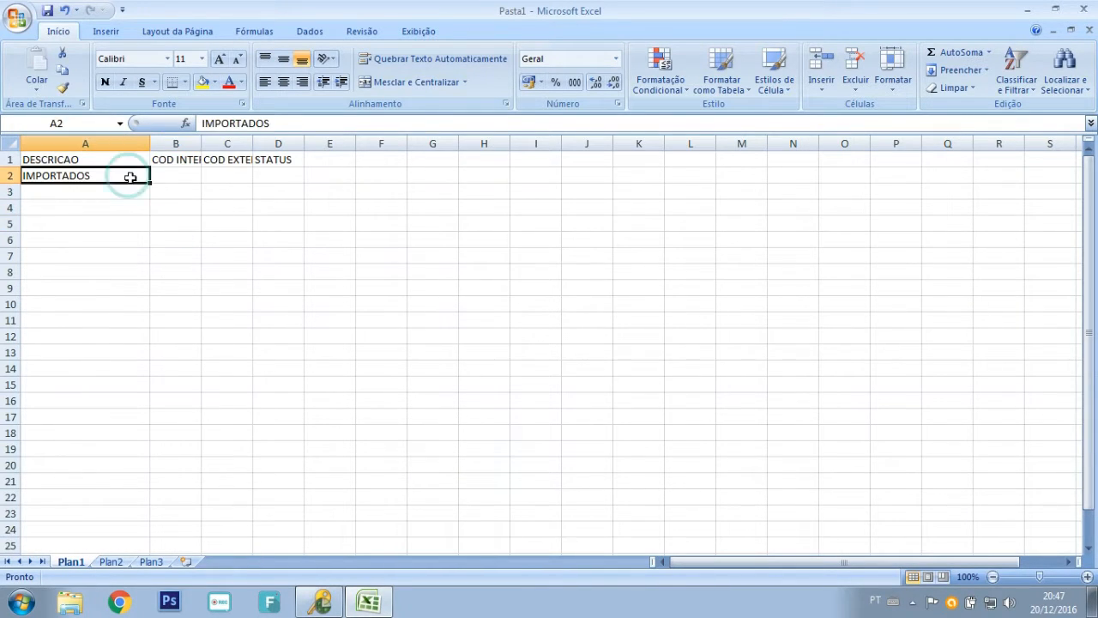
{"action": "left_click_drag", "start_coordinate": [150, 183], "coordinate": [129, 322]}
Fill columns B and C with code series 1–10 in rows 2–11.
{"action": "left_click", "coordinate": [176, 175]}
{"action": "left_click_drag", "start_coordinate": [202, 143], "coordinate": [236, 144]}
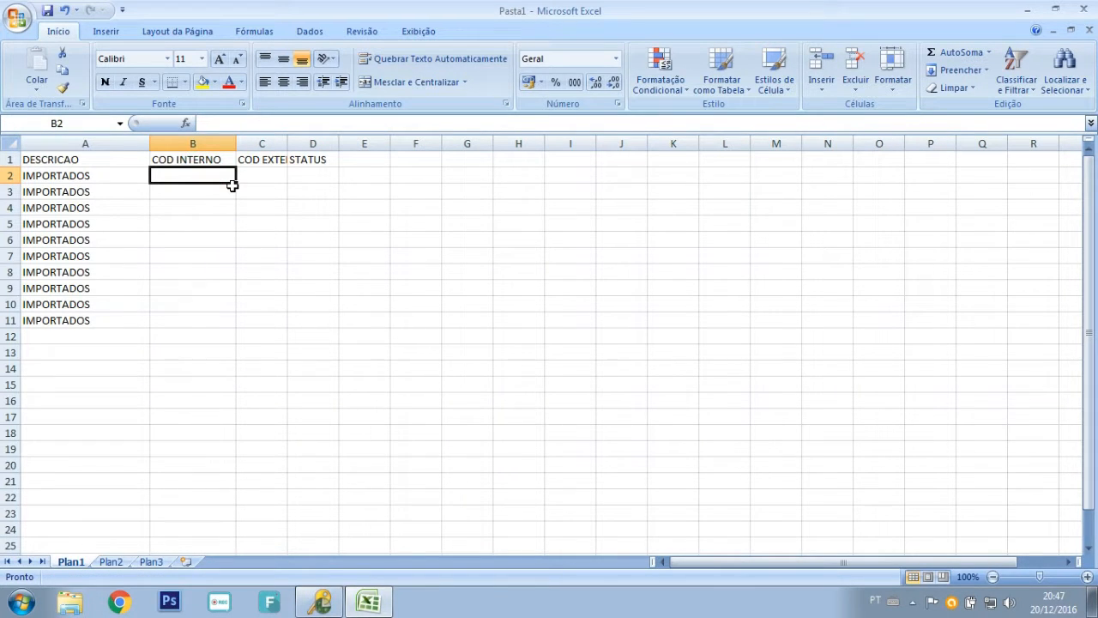
{"action": "type", "text": "1"}
{"action": "key", "text": "ctrl+Return"}
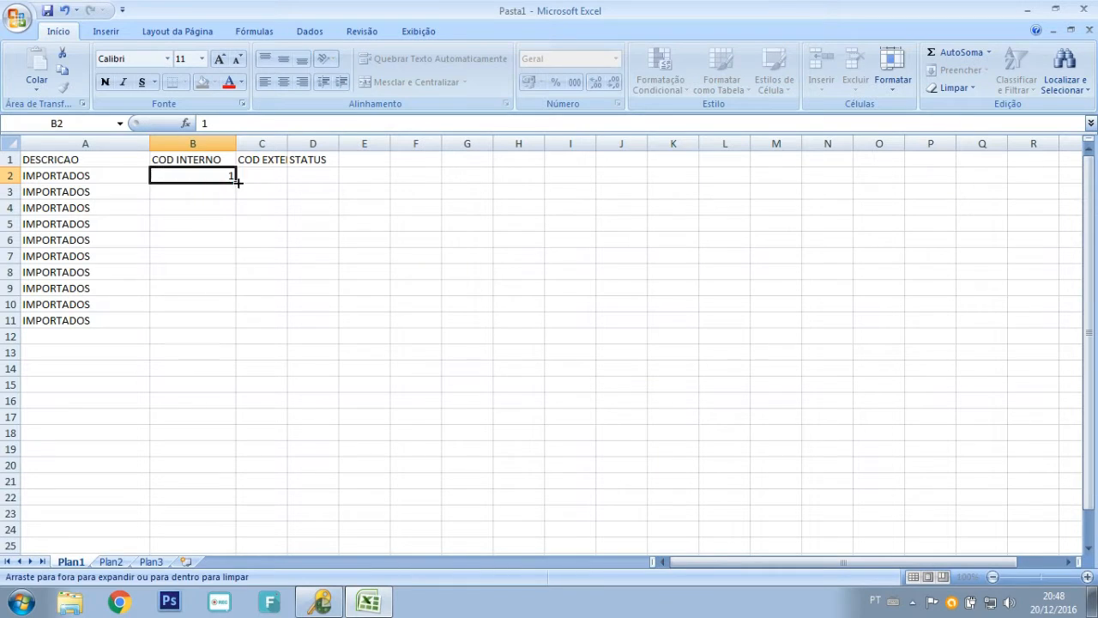
{"action": "left_click_drag", "start_coordinate": [235, 180], "coordinate": [233, 324]}
{"action": "left_click", "coordinate": [245, 335]}
{"action": "left_click", "coordinate": [283, 375]}
{"action": "left_click", "coordinate": [264, 179]}
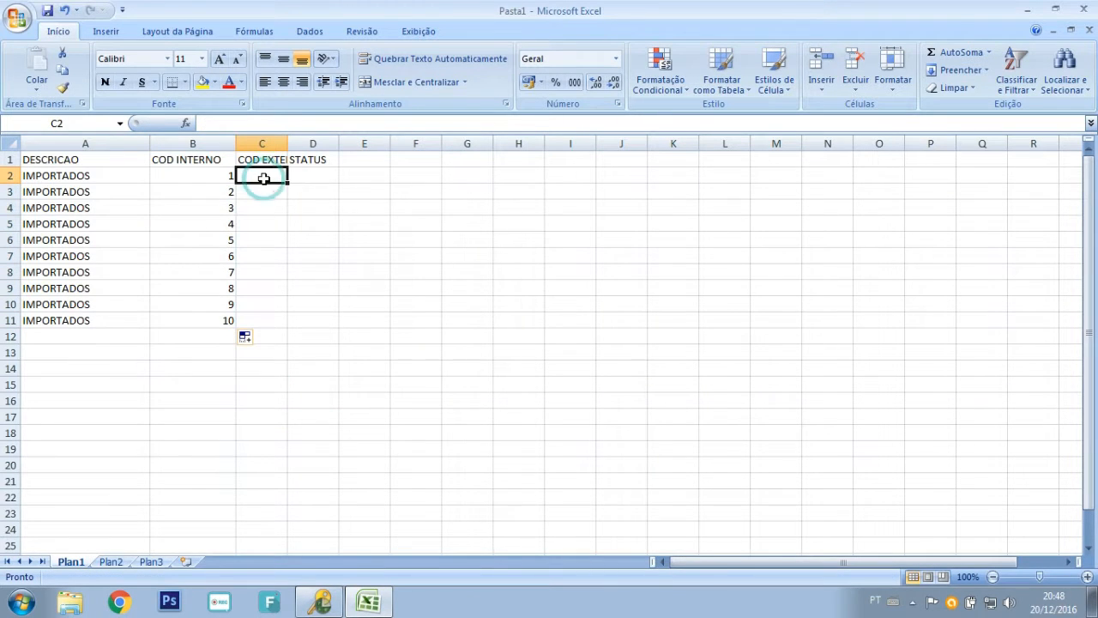
{"action": "type", "text": "1"}
{"action": "key", "text": "ctrl+Return"}
{"action": "left_click_drag", "start_coordinate": [288, 182], "coordinate": [288, 324]}
{"action": "left_click", "coordinate": [296, 335]}
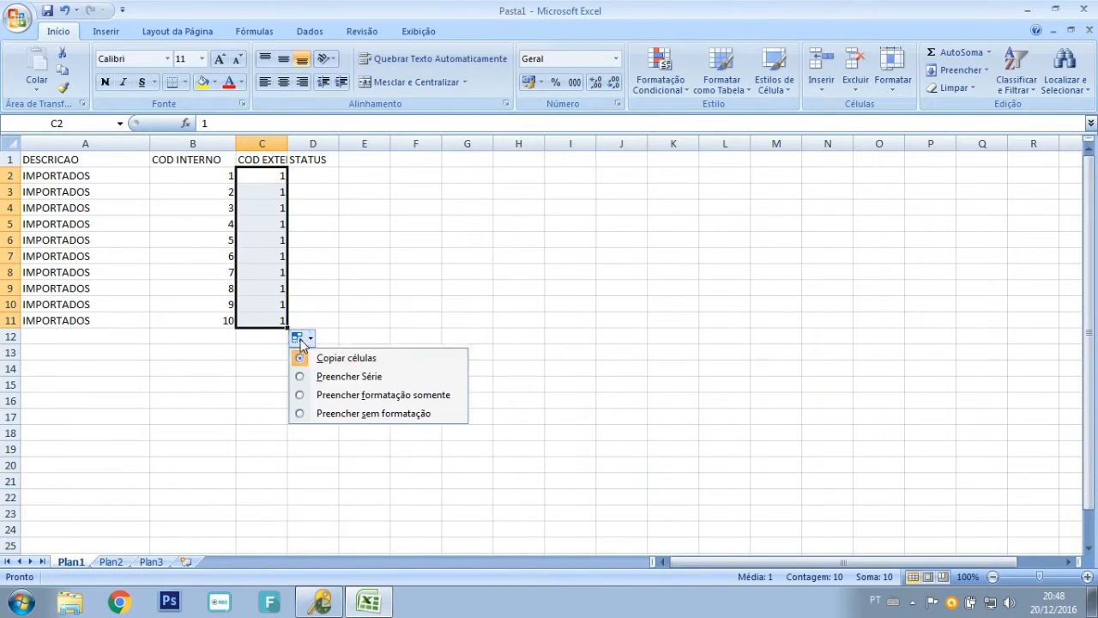
{"action": "left_click", "coordinate": [326, 375]}
Fill status A into column D for rows 2–11.
{"action": "left_click", "coordinate": [322, 182]}
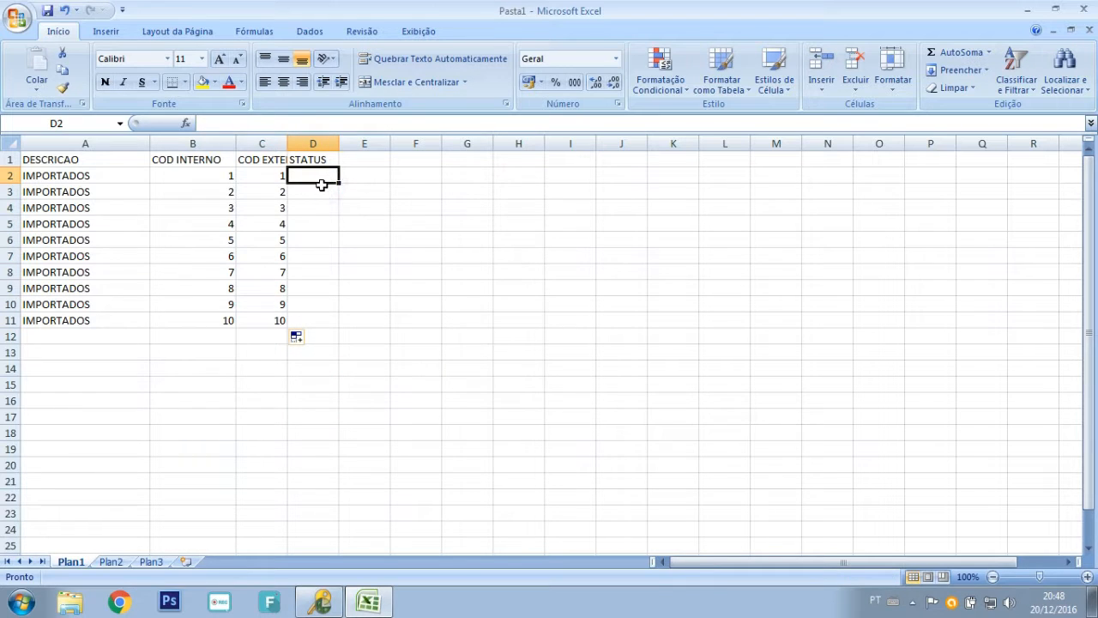
{"action": "type", "text": "A"}
{"action": "key", "text": "ctrl+Return"}
{"action": "left_click_drag", "start_coordinate": [339, 183], "coordinate": [334, 324]}
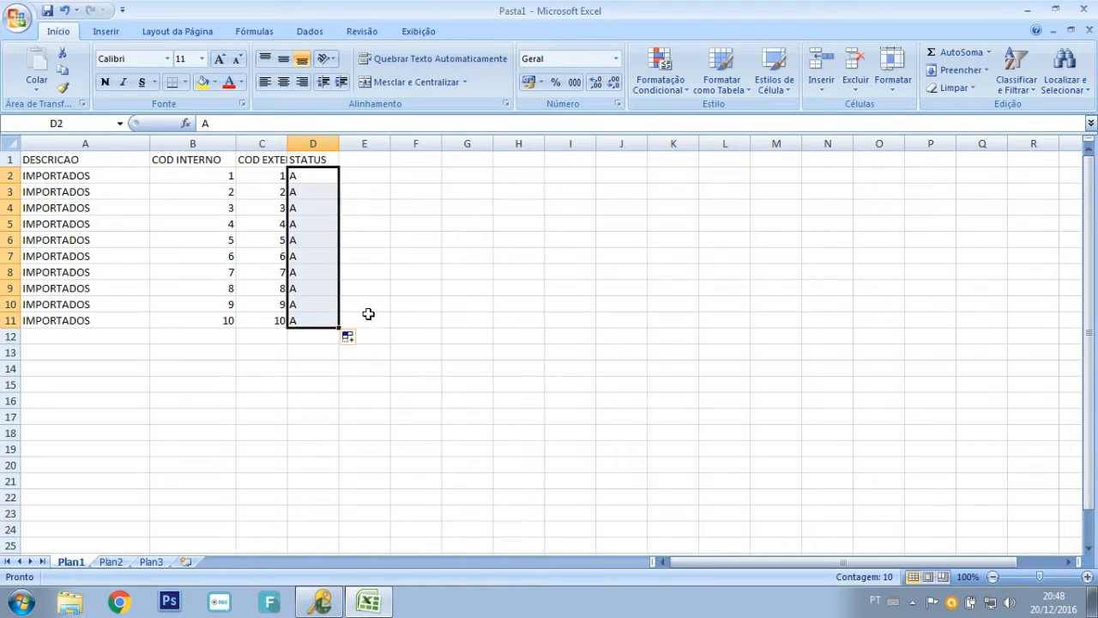
{"action": "left_click", "coordinate": [395, 273]}
Save the workbook as identificadores.xls in Excel 97-2003 format.
{"action": "left_click", "coordinate": [21, 24]}
{"action": "left_click", "coordinate": [81, 164]}
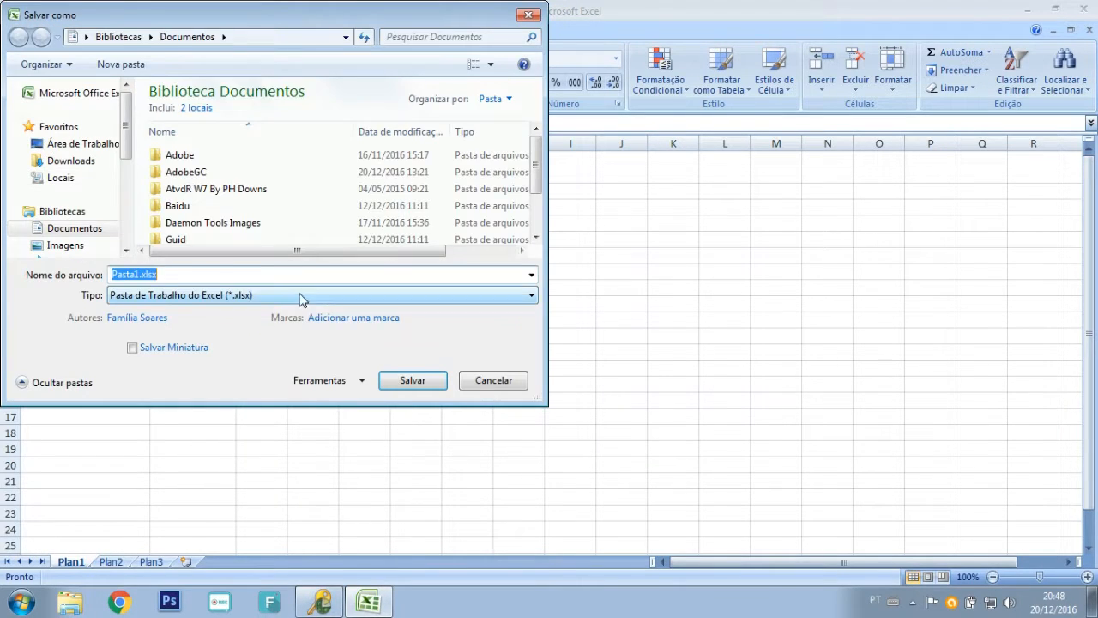
{"action": "left_click", "coordinate": [305, 295]}
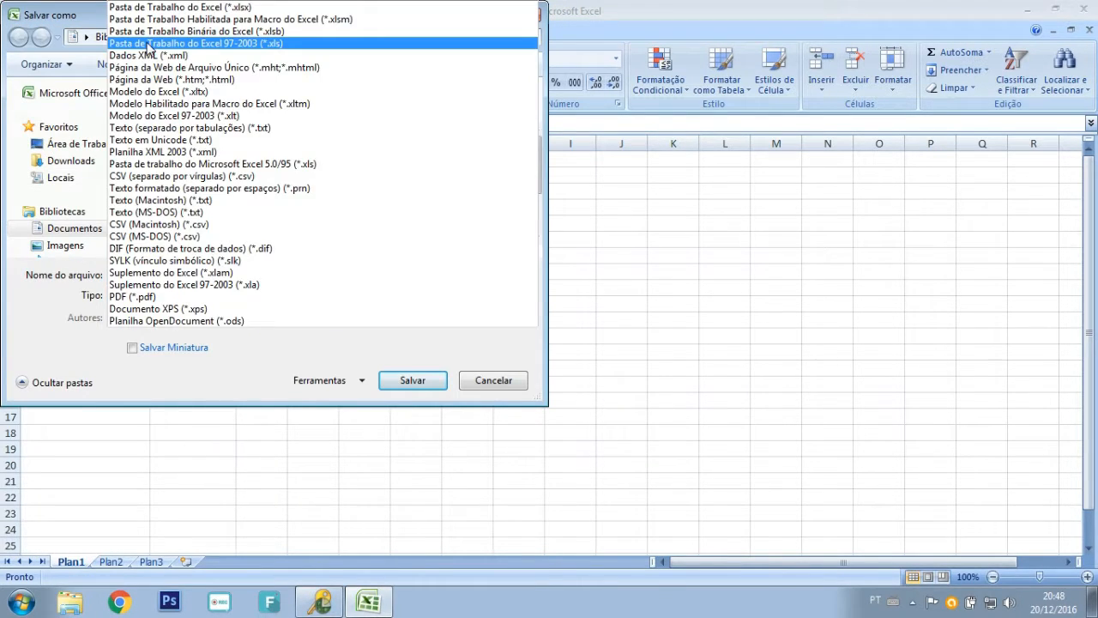
{"action": "left_click", "coordinate": [239, 45]}
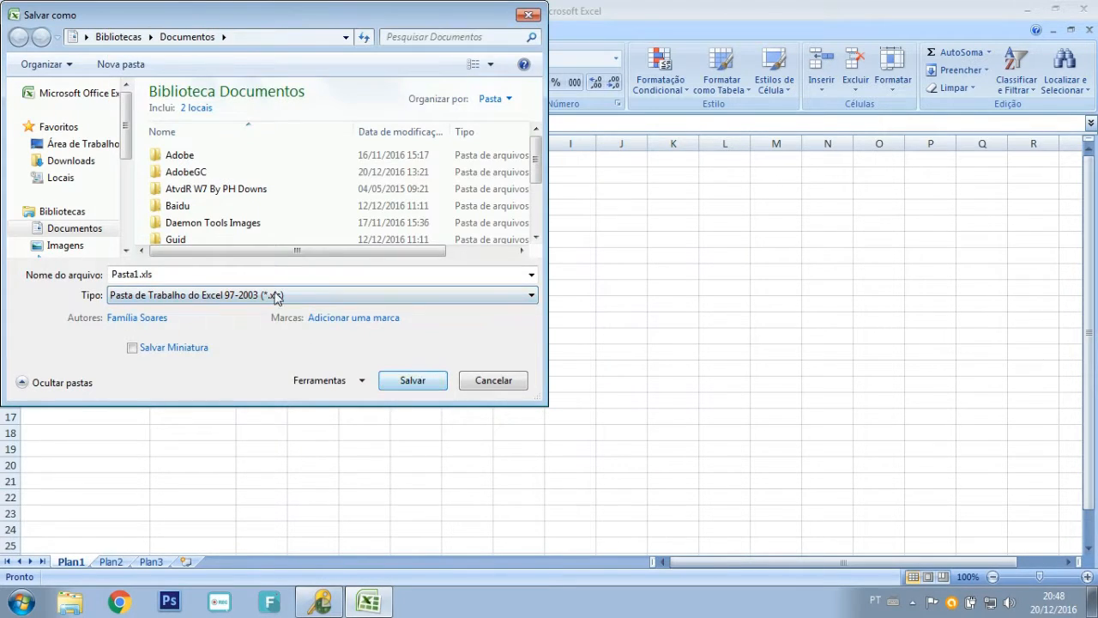
{"action": "double_click", "coordinate": [129, 274]}
{"action": "type", "text": "identificadores"}
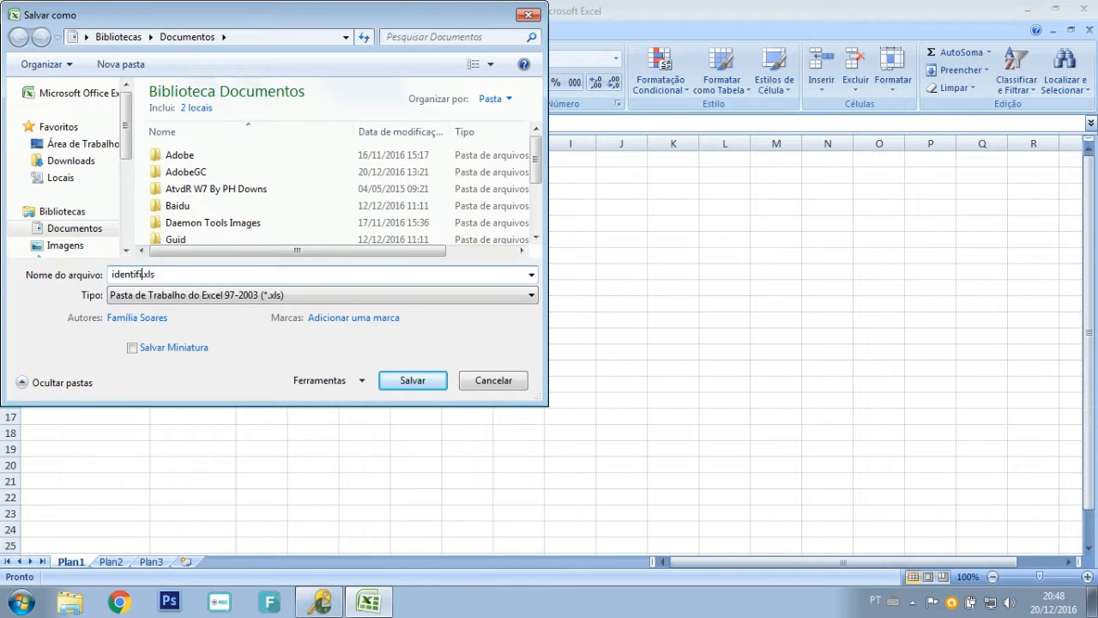
{"action": "key", "text": "Return"}
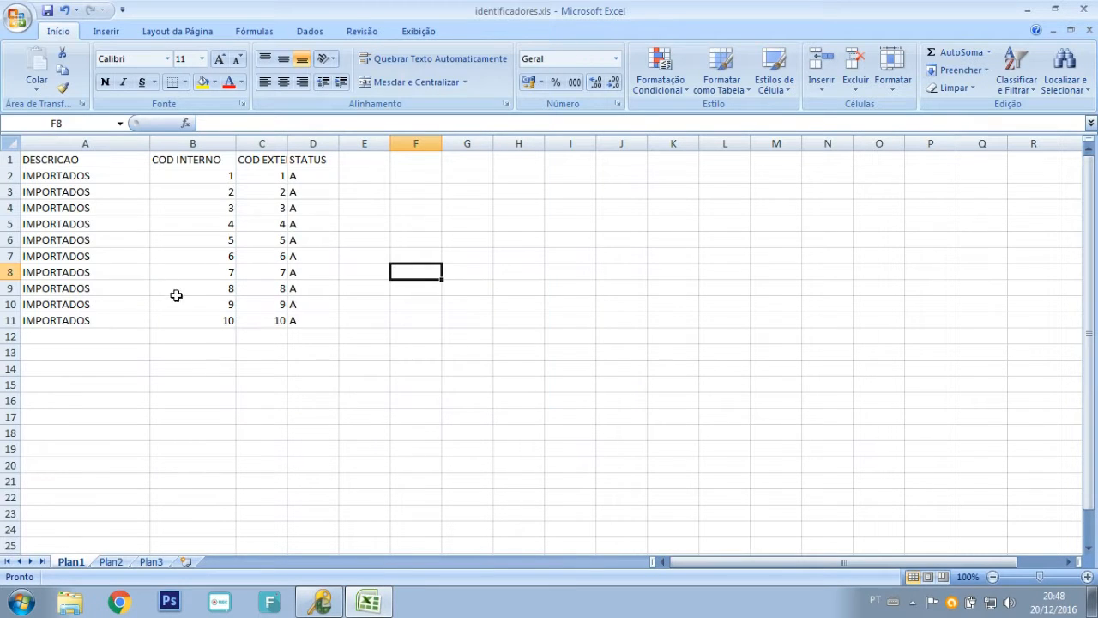
{"action": "left_click", "coordinate": [319, 601]}
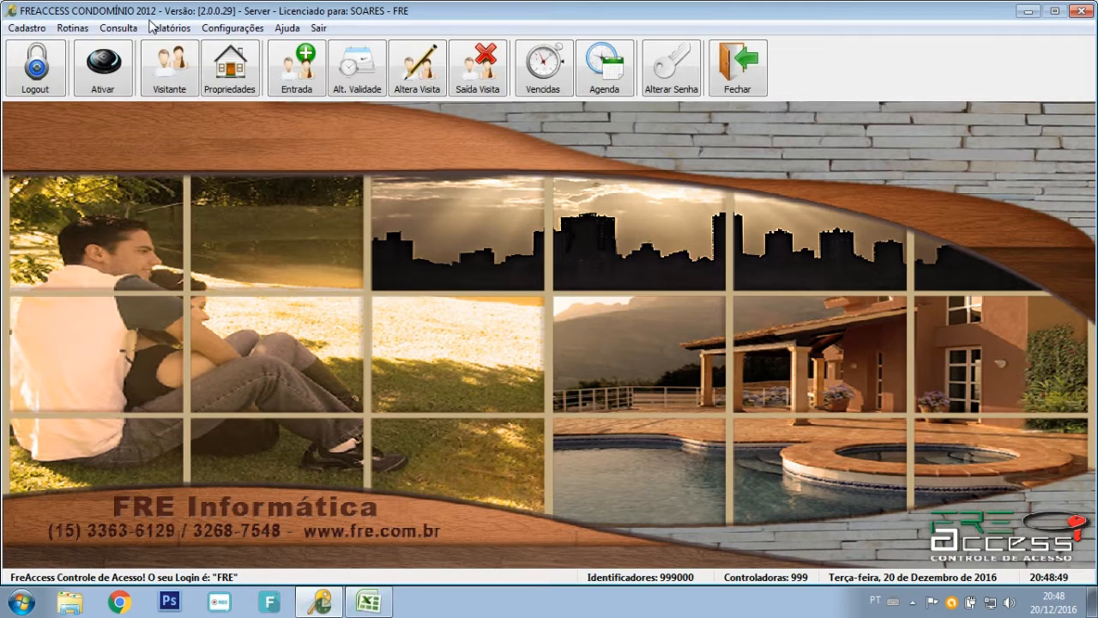
Open Importar Identificadores past the backup warning and move Cód. Interno ahead of Cód. Externo.
{"action": "left_click", "coordinate": [73, 28]}
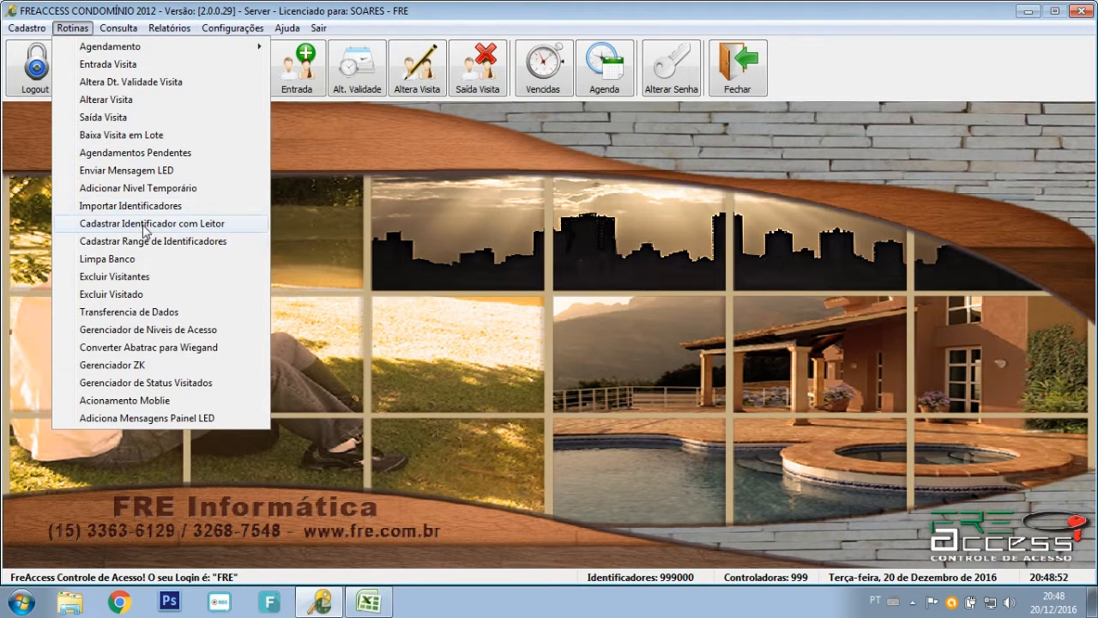
{"action": "left_click", "coordinate": [137, 206]}
{"action": "left_click", "coordinate": [603, 354]}
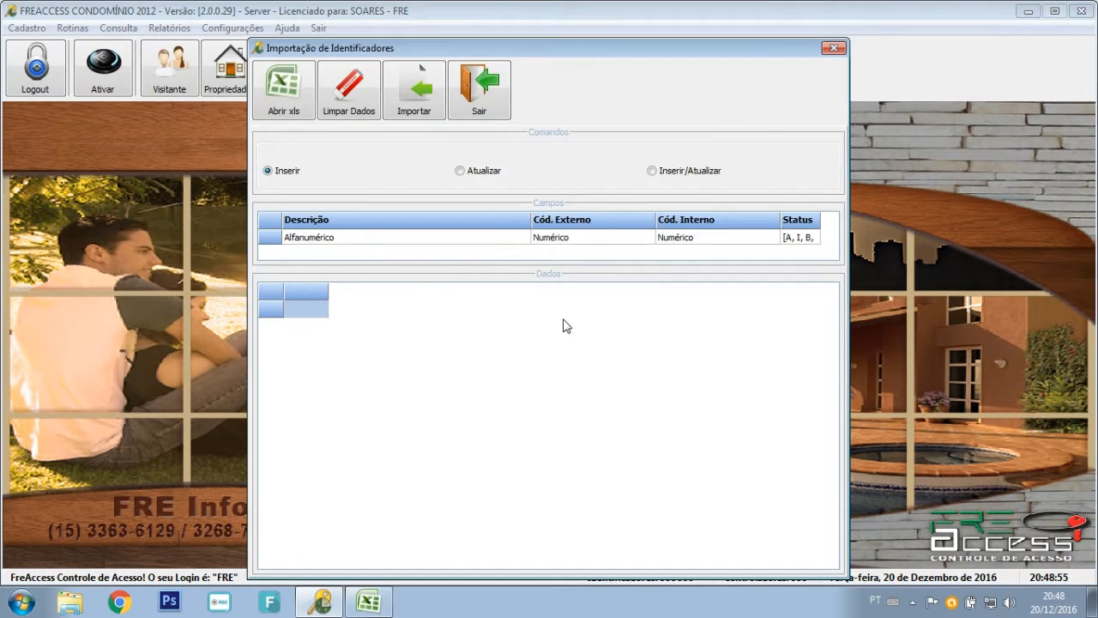
{"action": "left_click", "coordinate": [374, 219]}
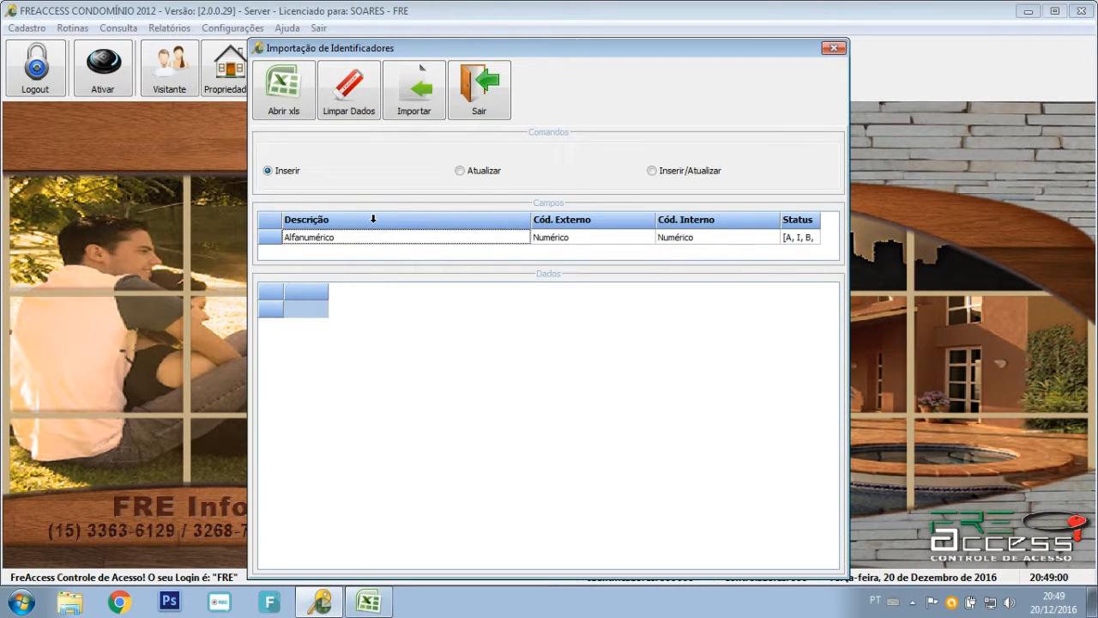
{"action": "left_click_drag", "start_coordinate": [373, 219], "coordinate": [528, 238]}
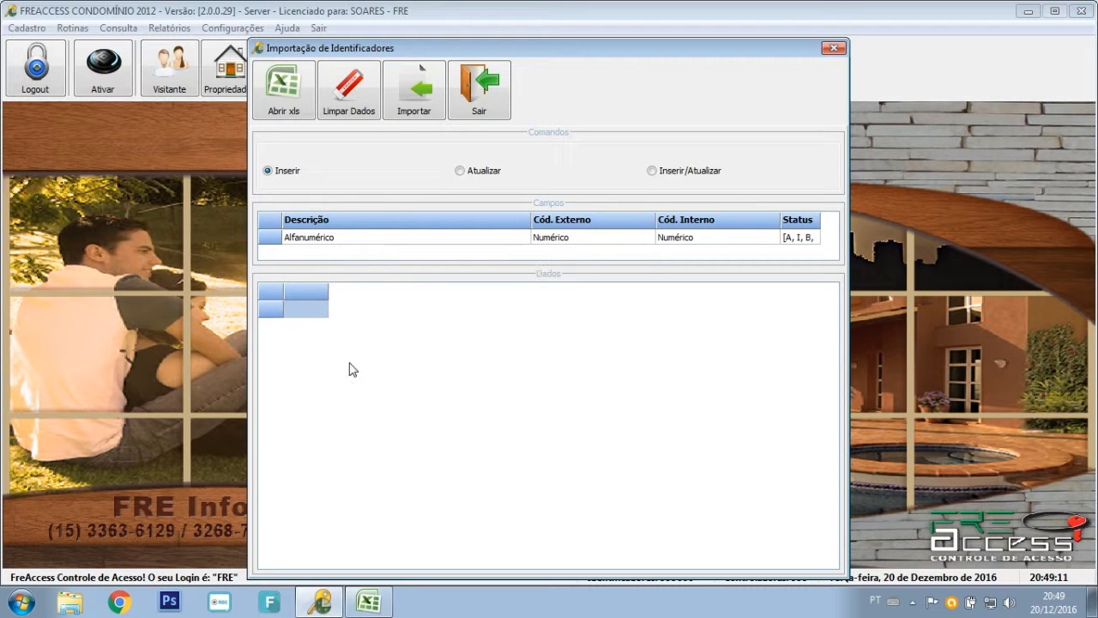
Compare identificadores.xls columns with the import field order, then close the spreadsheet.
{"action": "left_click", "coordinate": [369, 604]}
{"action": "left_click_drag", "start_coordinate": [426, 9], "coordinate": [572, 369]}
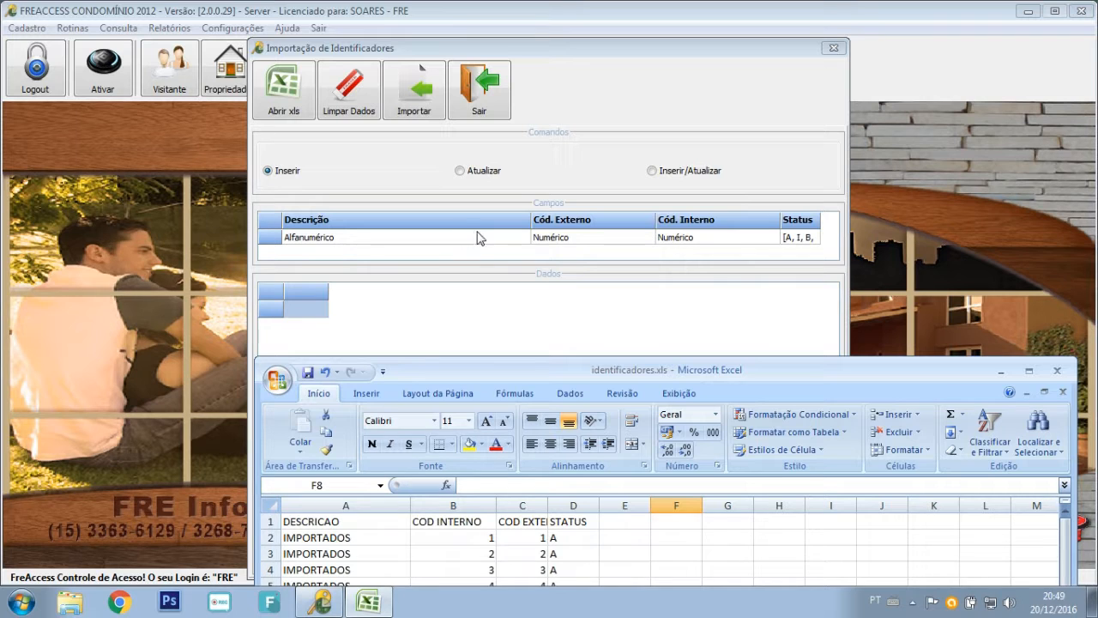
{"action": "left_click", "coordinate": [716, 217]}
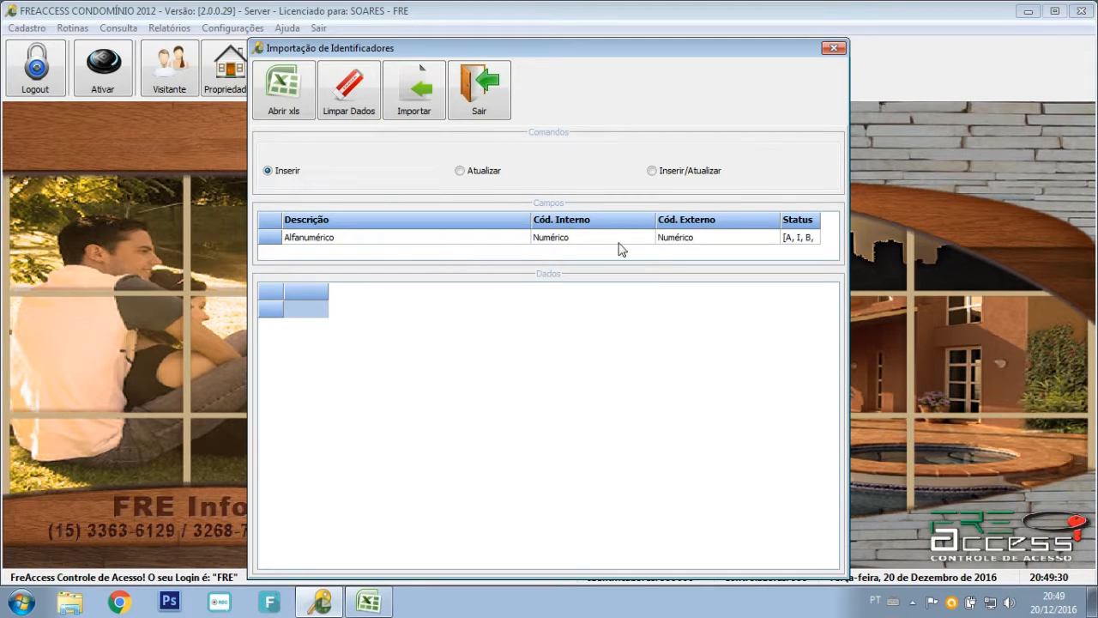
{"action": "left_click", "coordinate": [368, 601]}
{"action": "left_click", "coordinate": [1061, 372]}
Confirm the column-order warning and load identificadores.xls from Documentos.
{"action": "left_click", "coordinate": [307, 95]}
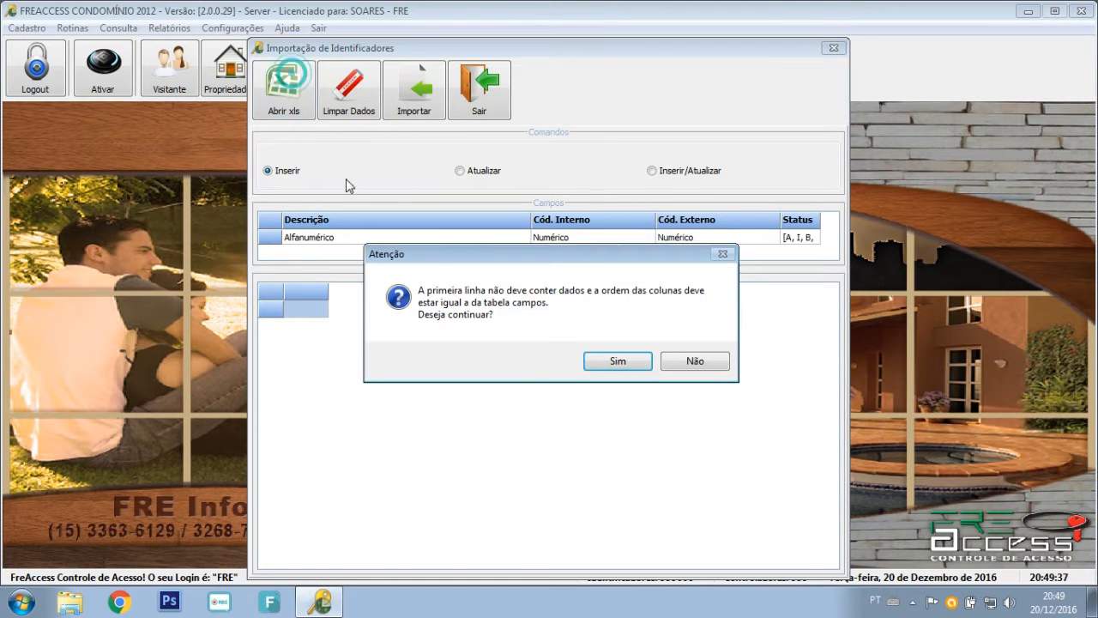
{"action": "left_click", "coordinate": [618, 360]}
{"action": "left_click", "coordinate": [529, 235]}
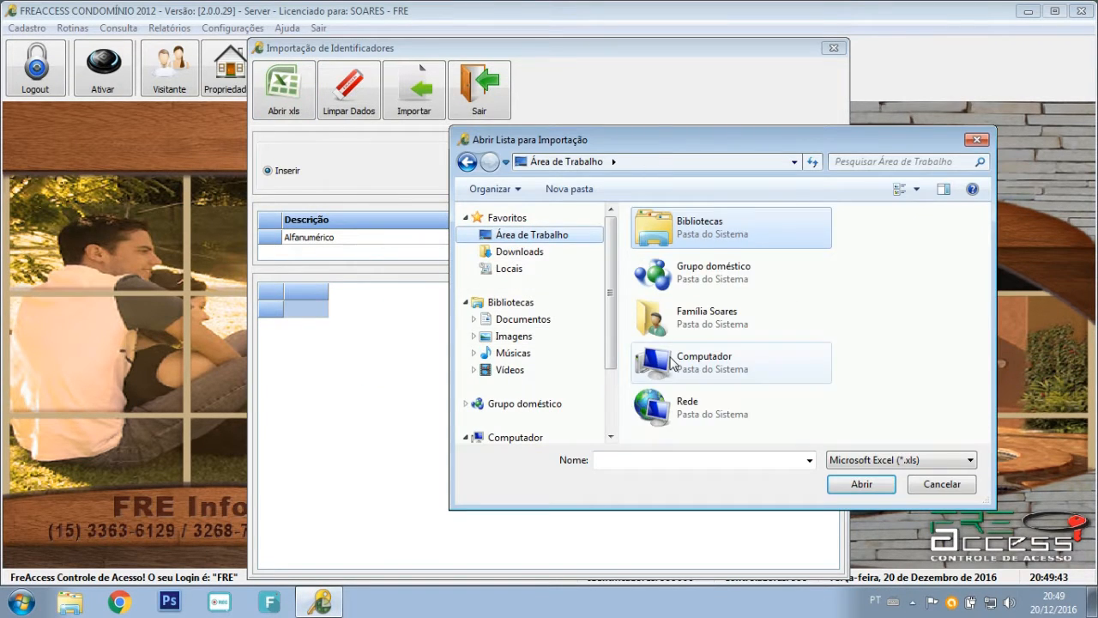
{"action": "left_click", "coordinate": [519, 320]}
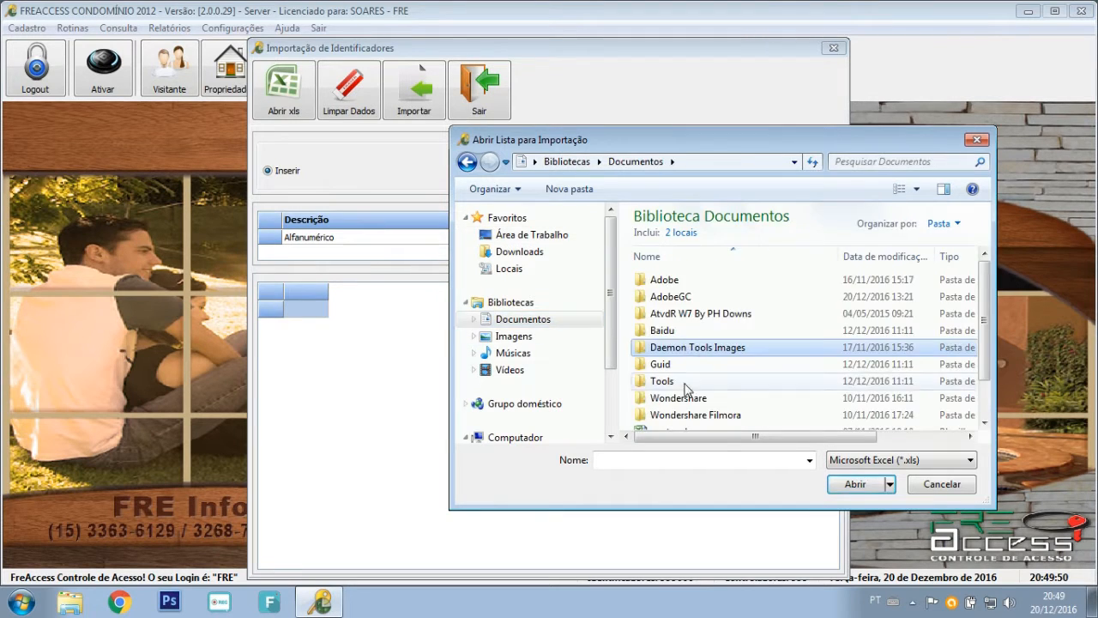
{"action": "scroll", "coordinate": [686, 388], "scroll_direction": "down", "scroll_amount": 1}
{"action": "double_click", "coordinate": [699, 403]}
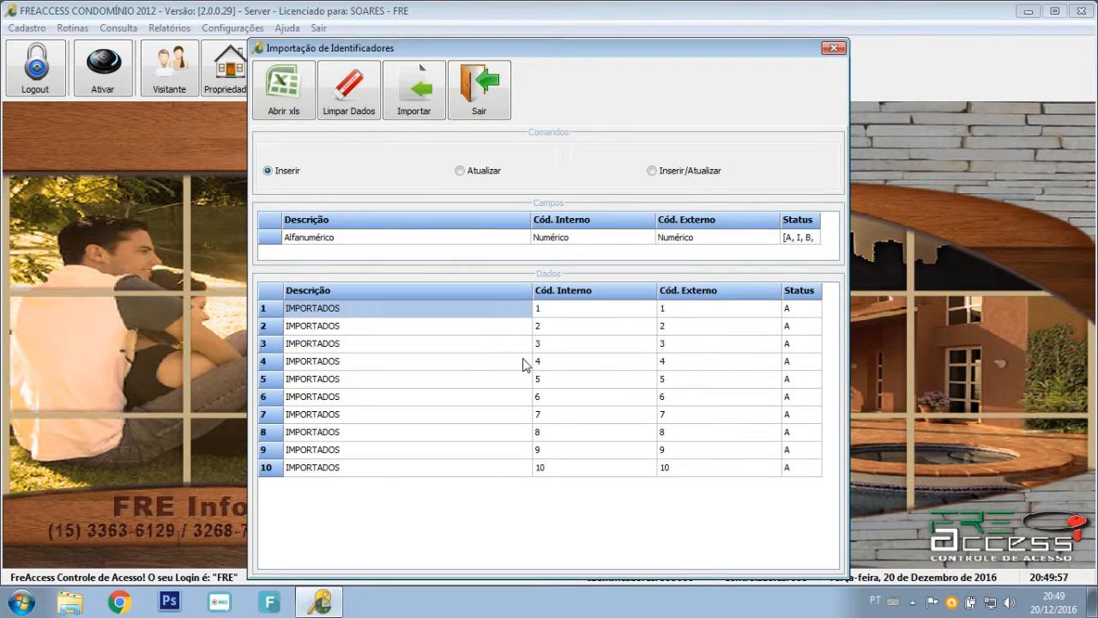
Import the identifiers, dismiss the 7-imported/3-not summary, and inspect row codes.
{"action": "left_click", "coordinate": [408, 78]}
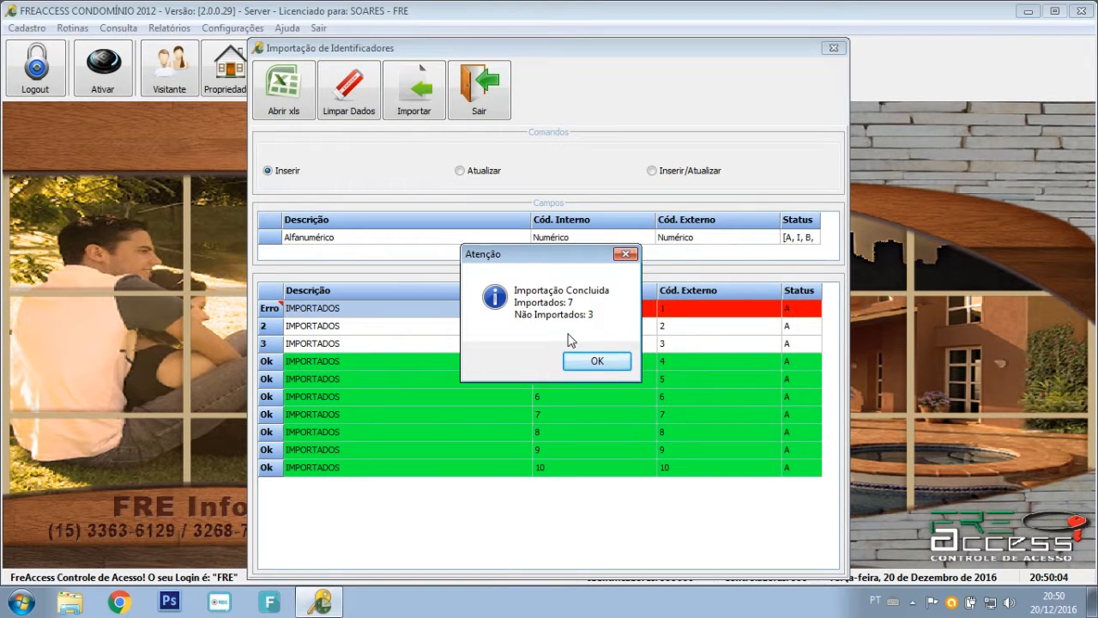
{"action": "left_click", "coordinate": [605, 365]}
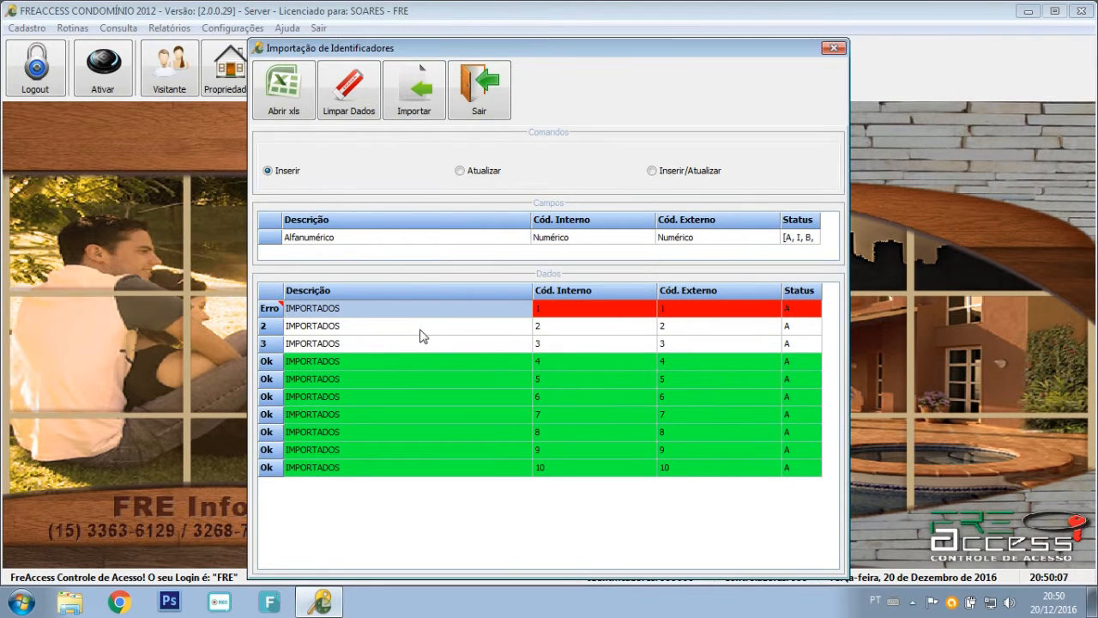
{"action": "left_click", "coordinate": [614, 326]}
{"action": "left_click", "coordinate": [590, 346]}
{"action": "left_click", "coordinate": [676, 343]}
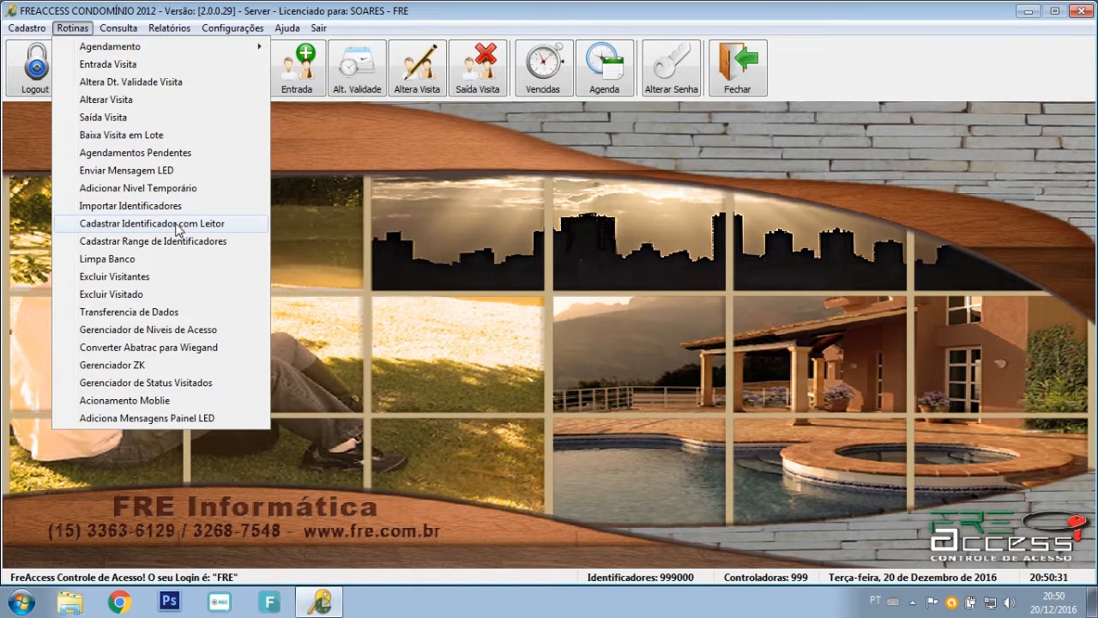
In Cadastrar Identificador com Leitor, set description PROXIMIDADE, status Ativo, sequential external codes from 11.
{"action": "left_click", "coordinate": [175, 224]}
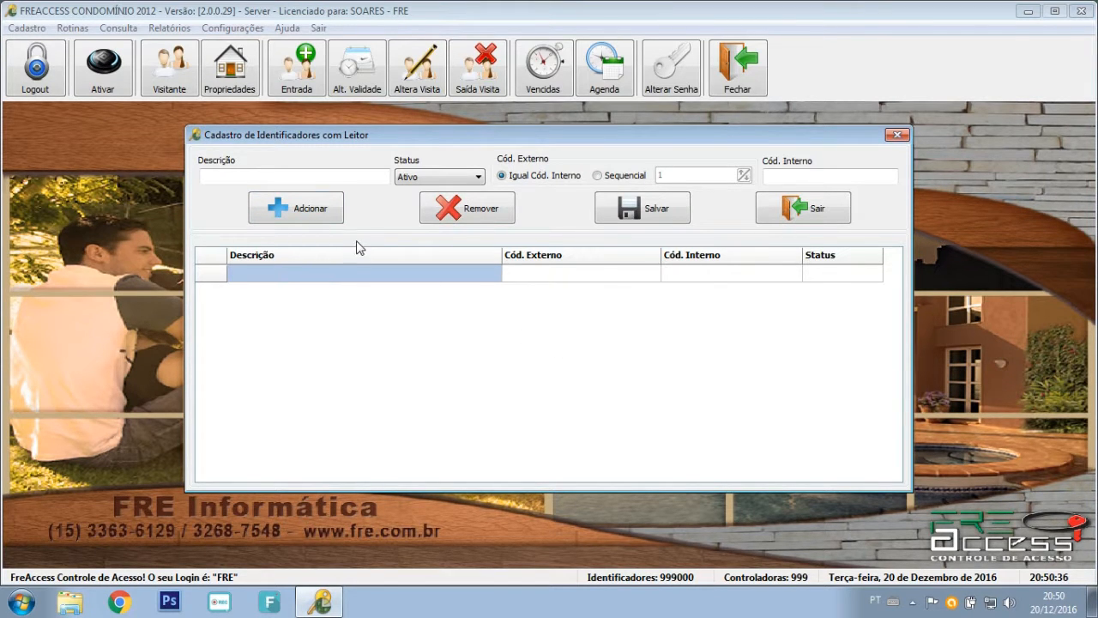
{"action": "left_click", "coordinate": [291, 179]}
{"action": "type", "text": "PRIXIMIDADE"}
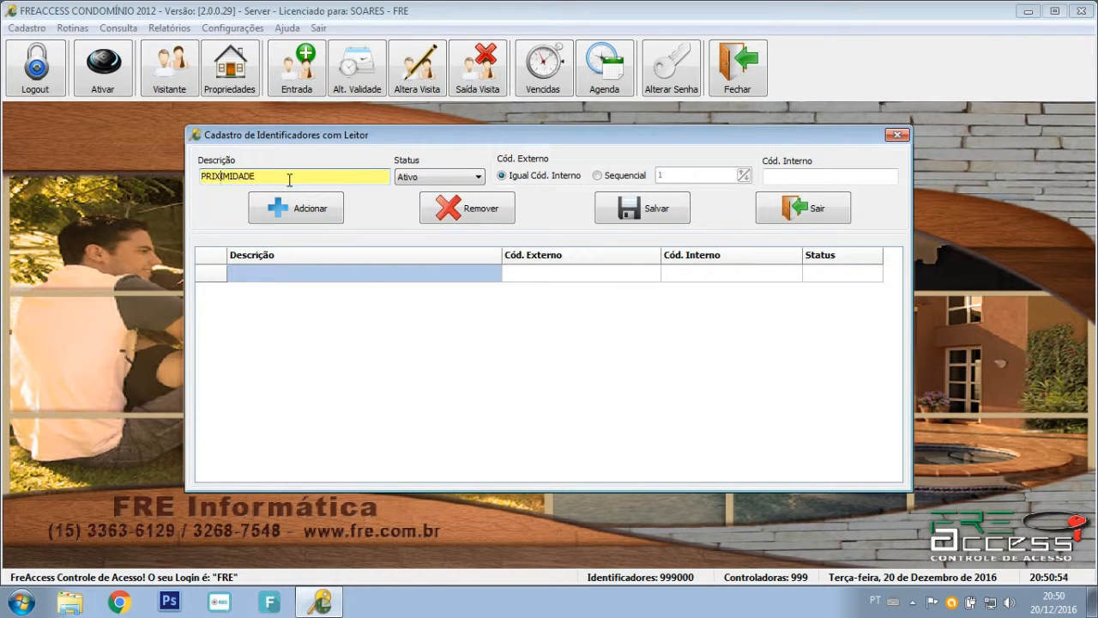
{"action": "type", "text": "O"}
{"action": "left_click", "coordinate": [417, 177]}
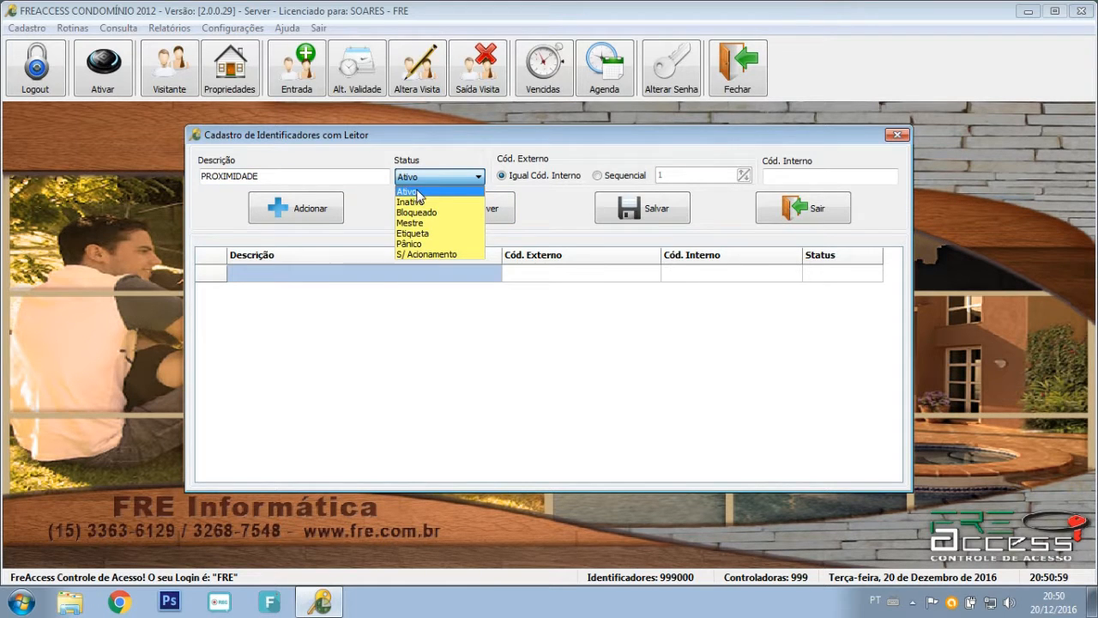
{"action": "left_click", "coordinate": [418, 192]}
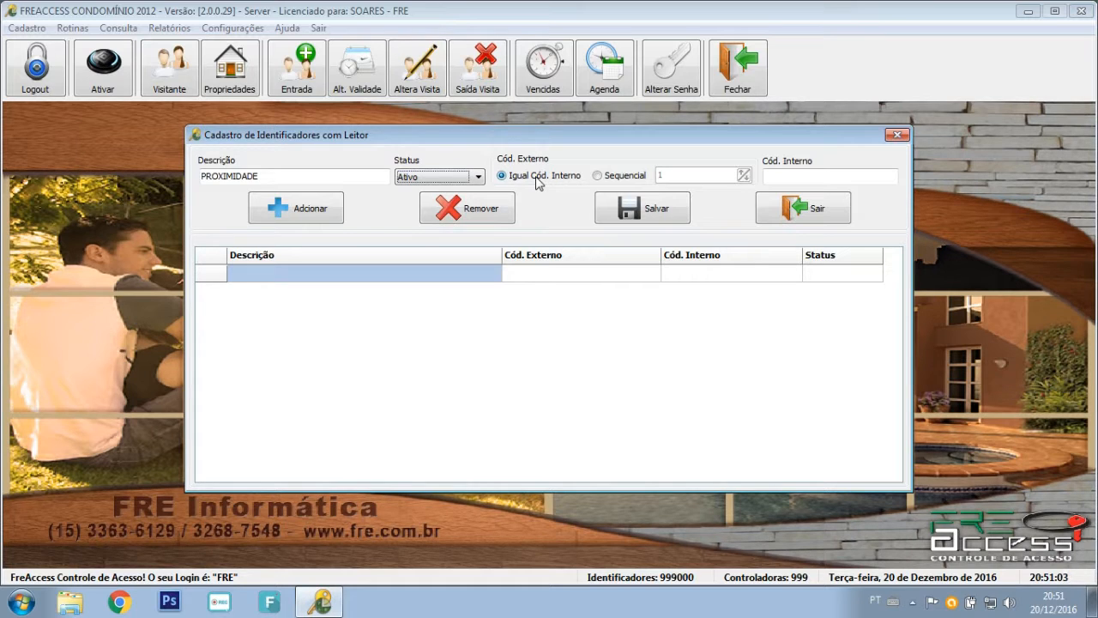
{"action": "left_click", "coordinate": [611, 177]}
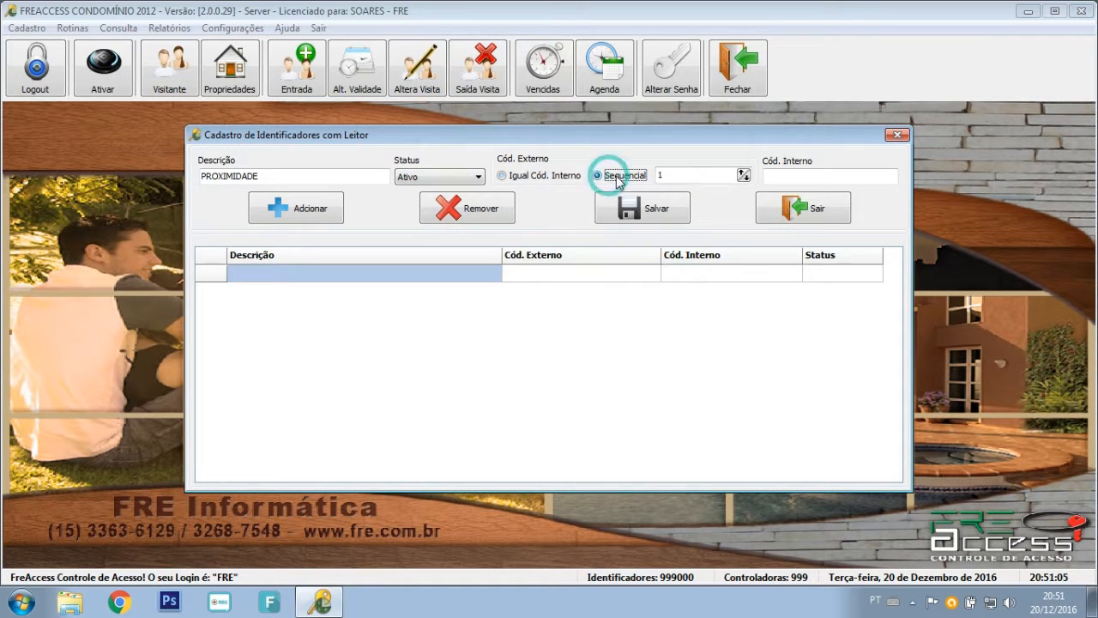
{"action": "left_click", "coordinate": [663, 176]}
{"action": "type", "text": "1"}
{"action": "left_click", "coordinate": [790, 176]}
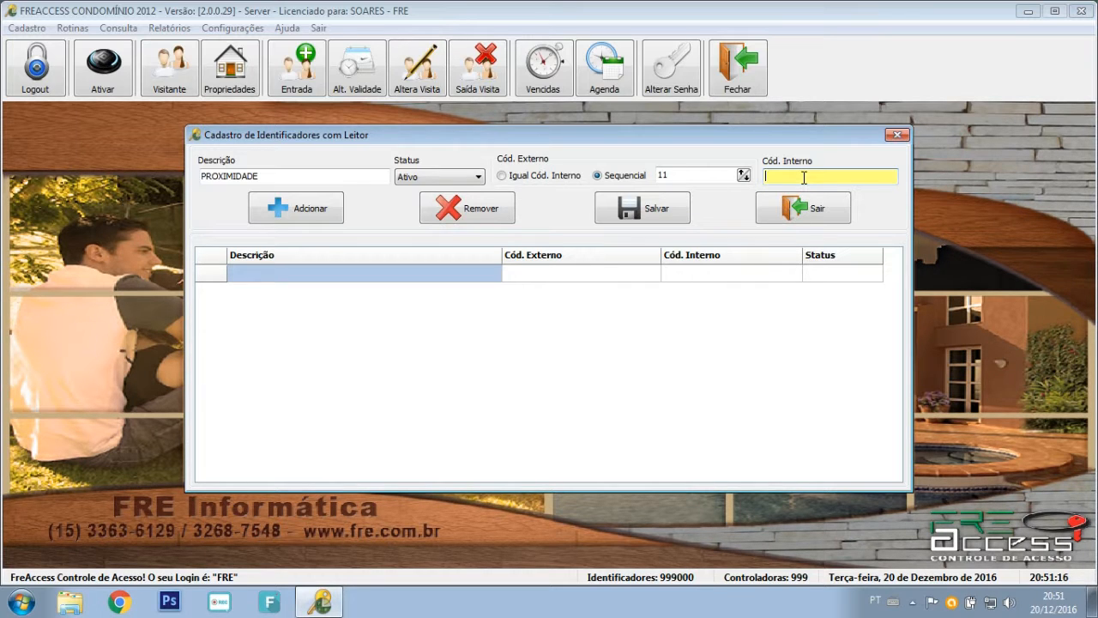
Add PROXIMIDADE identifiers with internal codes 11, 12, 13, 11 and 14.
{"action": "key", "text": "Return"}
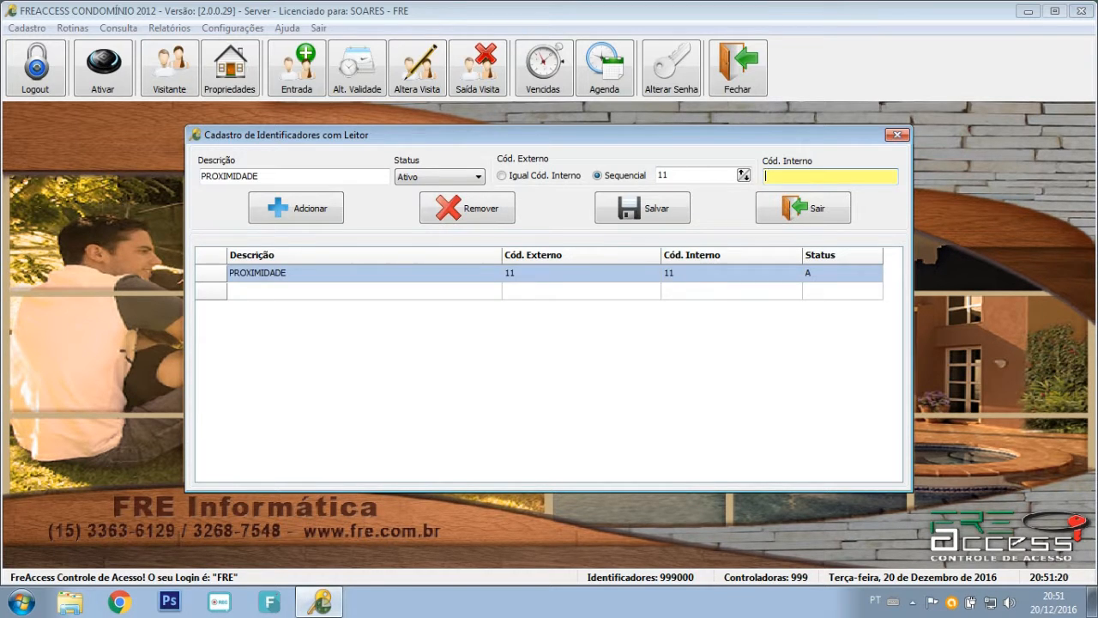
{"action": "key", "text": "Return"}
{"action": "type", "text": "13"}
{"action": "key", "text": "Return"}
{"action": "type", "text": "11"}
{"action": "key", "text": "Return"}
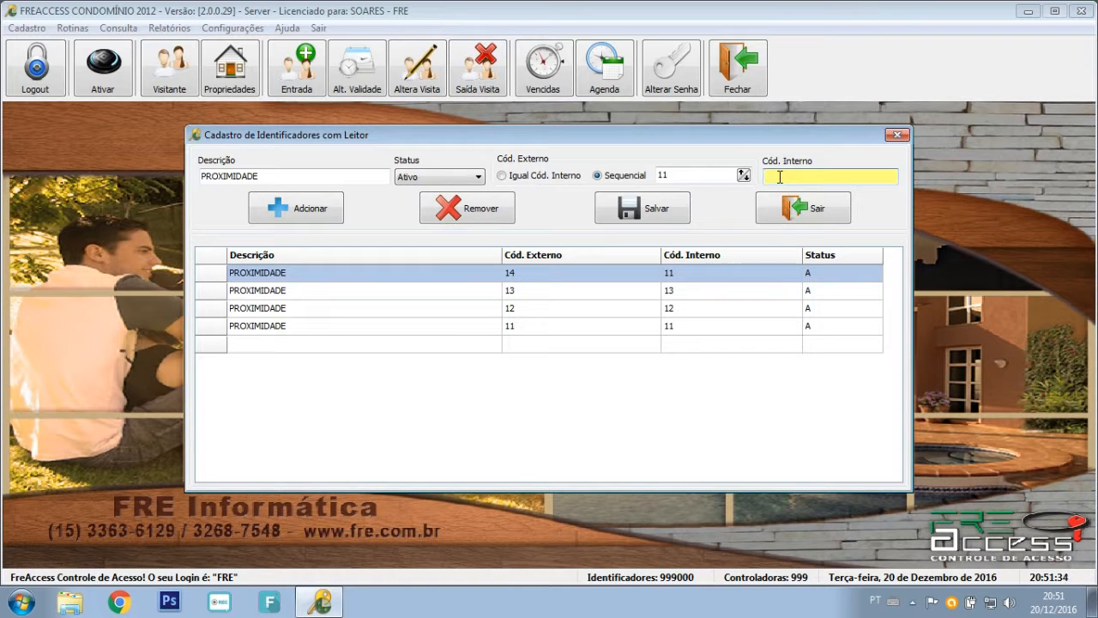
{"action": "left_click", "coordinate": [297, 215]}
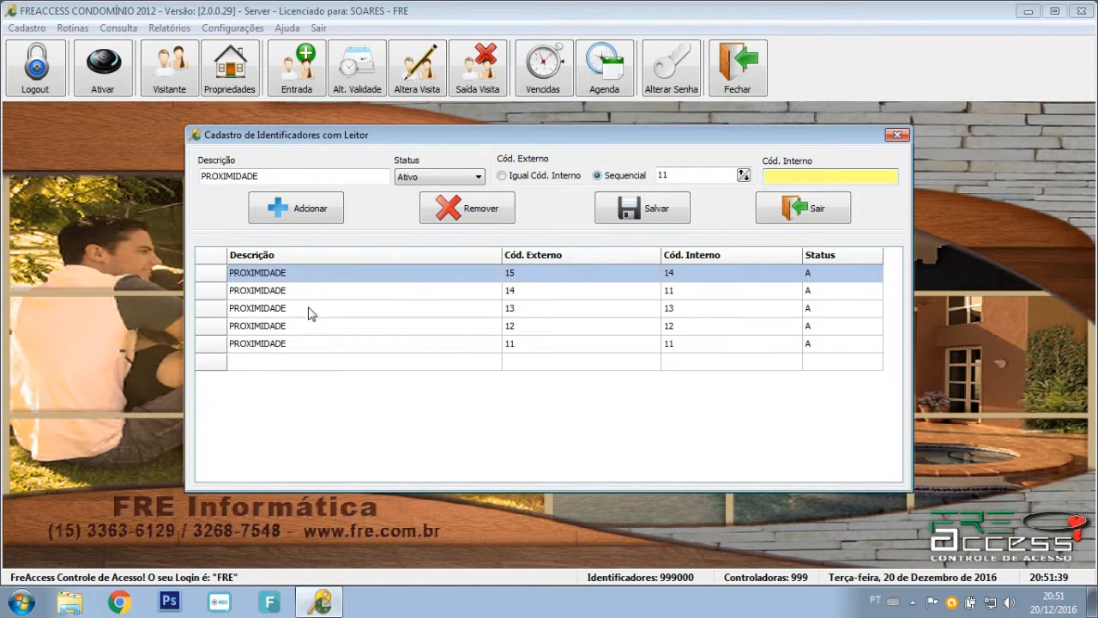
Remove the extra top row, save the identifiers, and close the registration window.
{"action": "left_click", "coordinate": [260, 274]}
{"action": "left_click", "coordinate": [483, 228]}
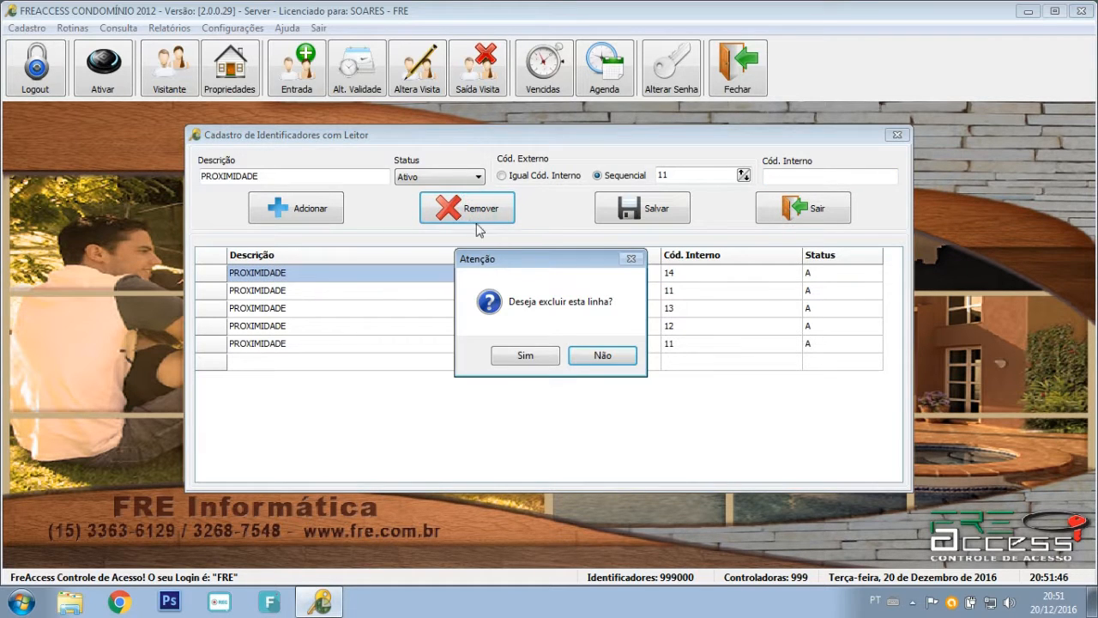
{"action": "left_click", "coordinate": [525, 356]}
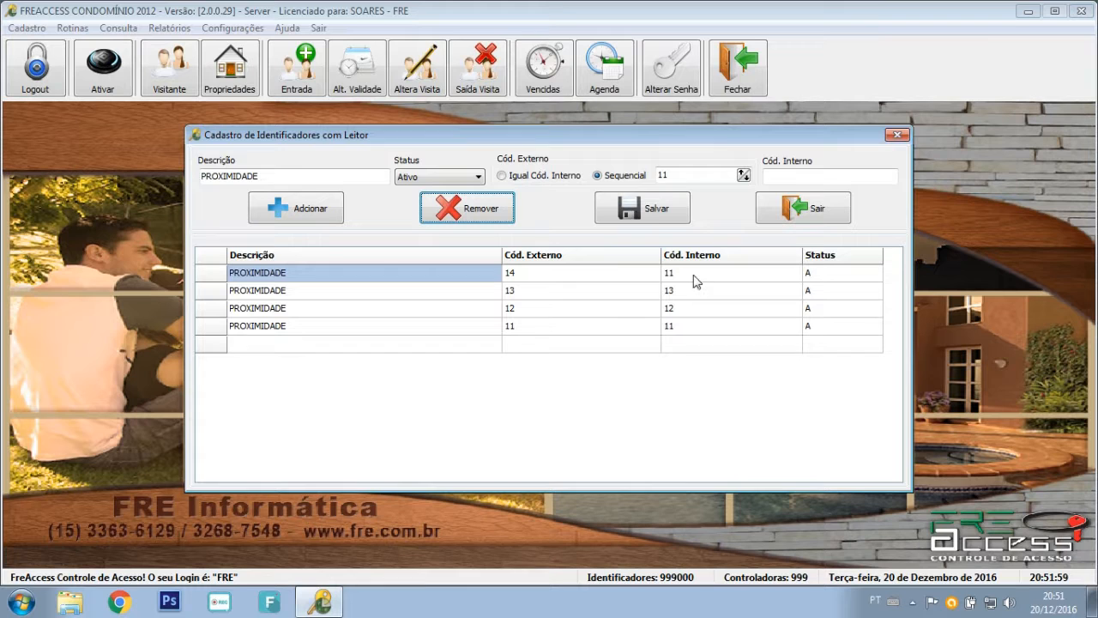
{"action": "left_click", "coordinate": [652, 214]}
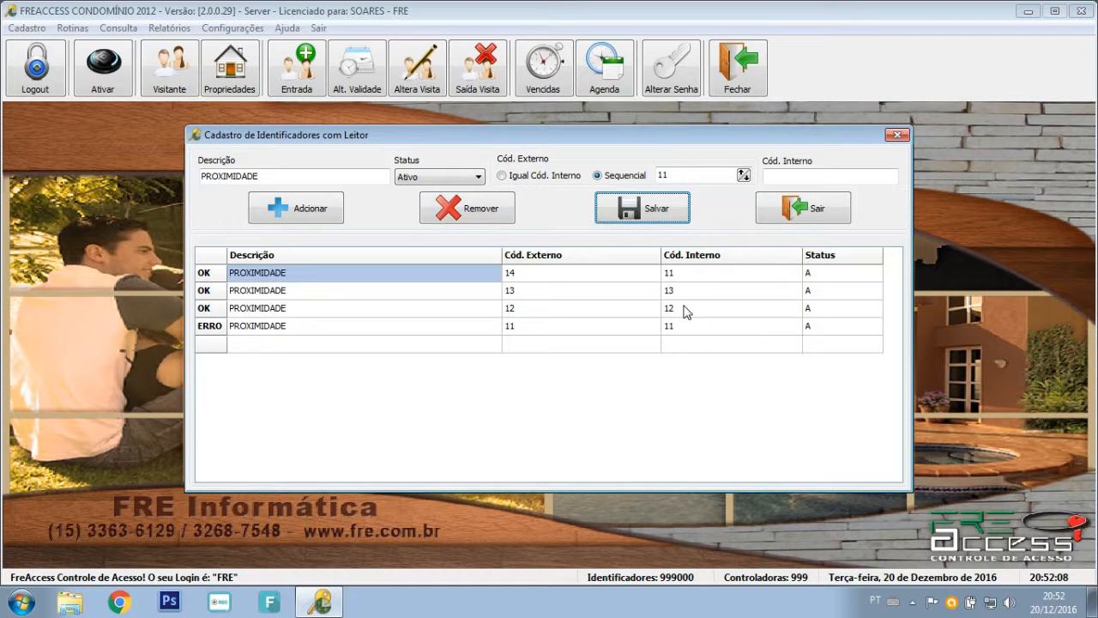
{"action": "left_click", "coordinate": [815, 214]}
{"action": "left_click", "coordinate": [116, 76]}
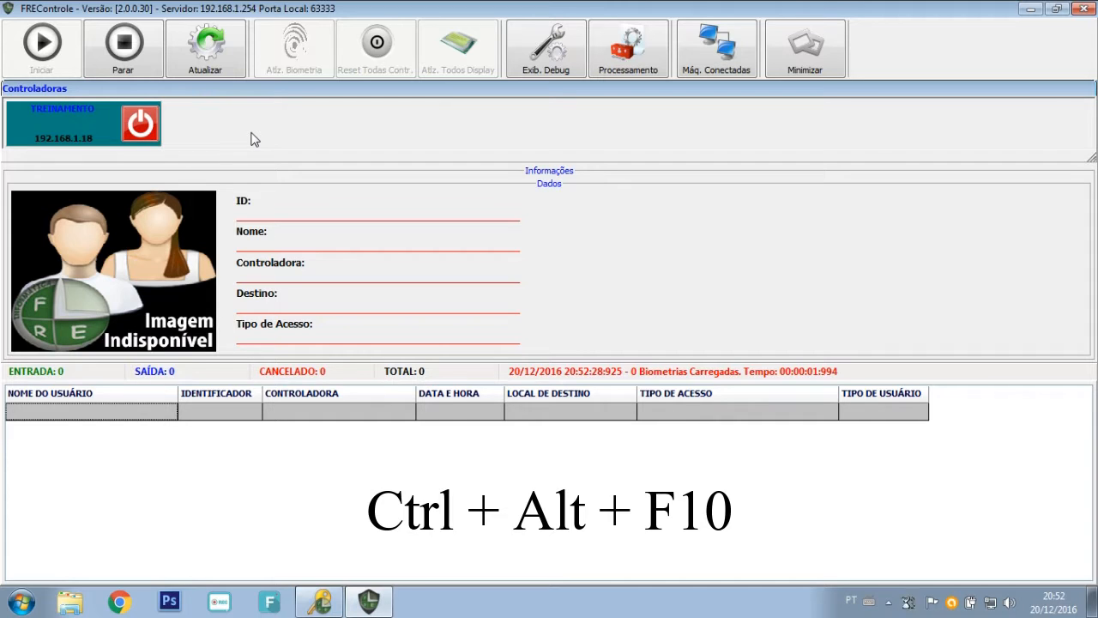
Log into FREControle as administrator with the admin password.
{"action": "key", "text": "ctrl+alt+F10"}
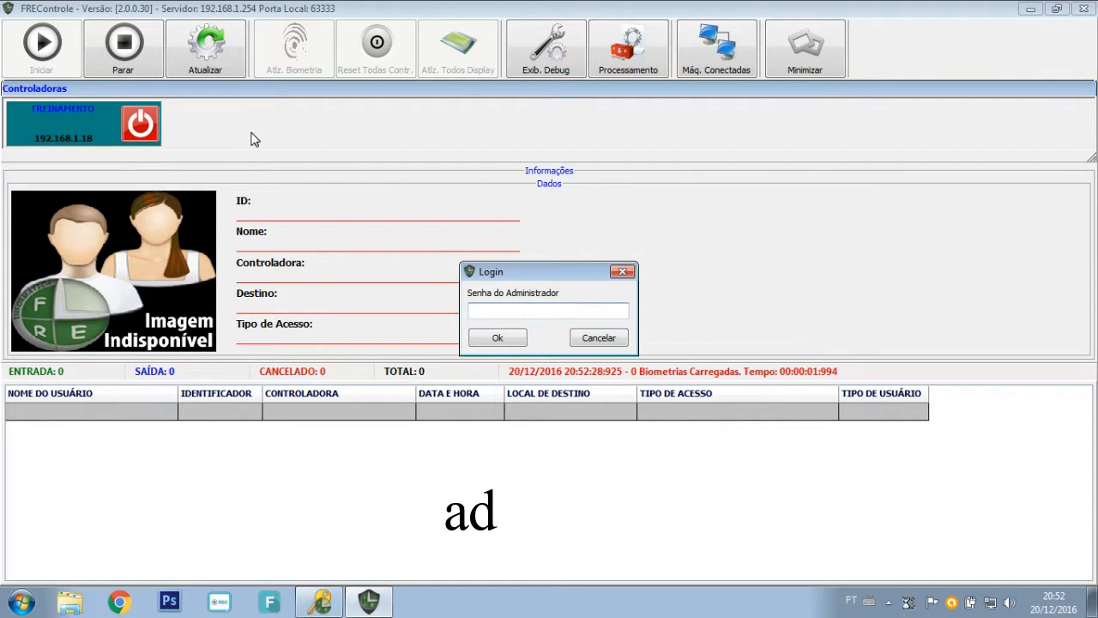
{"action": "left_click", "coordinate": [494, 310]}
{"action": "type", "text": "adm1234"}
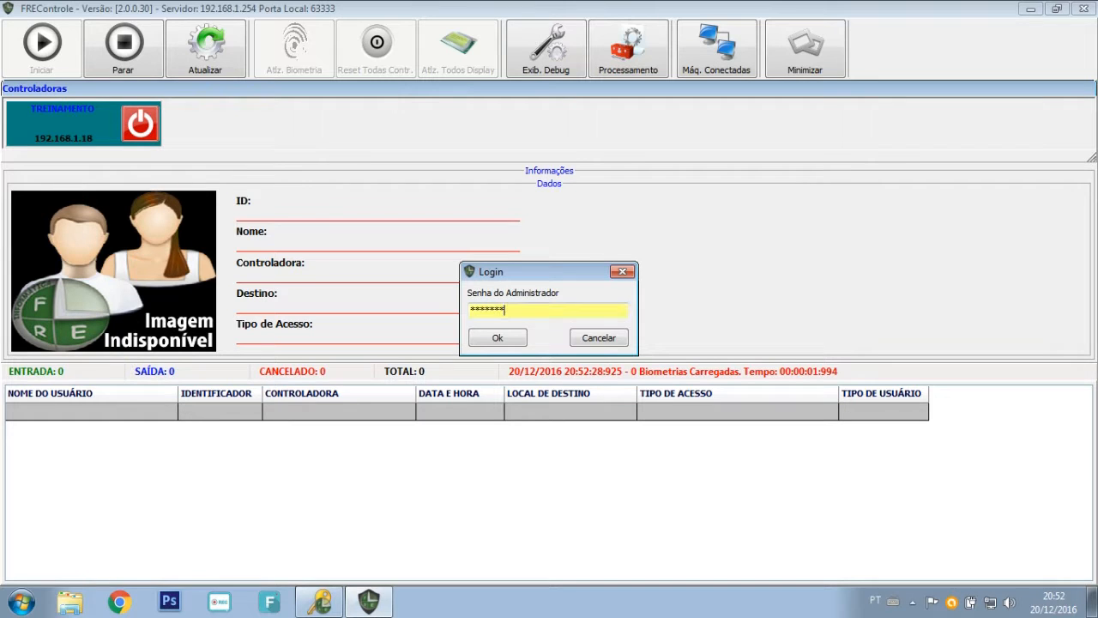
{"action": "left_click", "coordinate": [483, 339]}
Set TREINAMENTO to Captura Identificador p/ Cadastro, then Captura Identificador Visitante.
{"action": "right_click", "coordinate": [83, 114]}
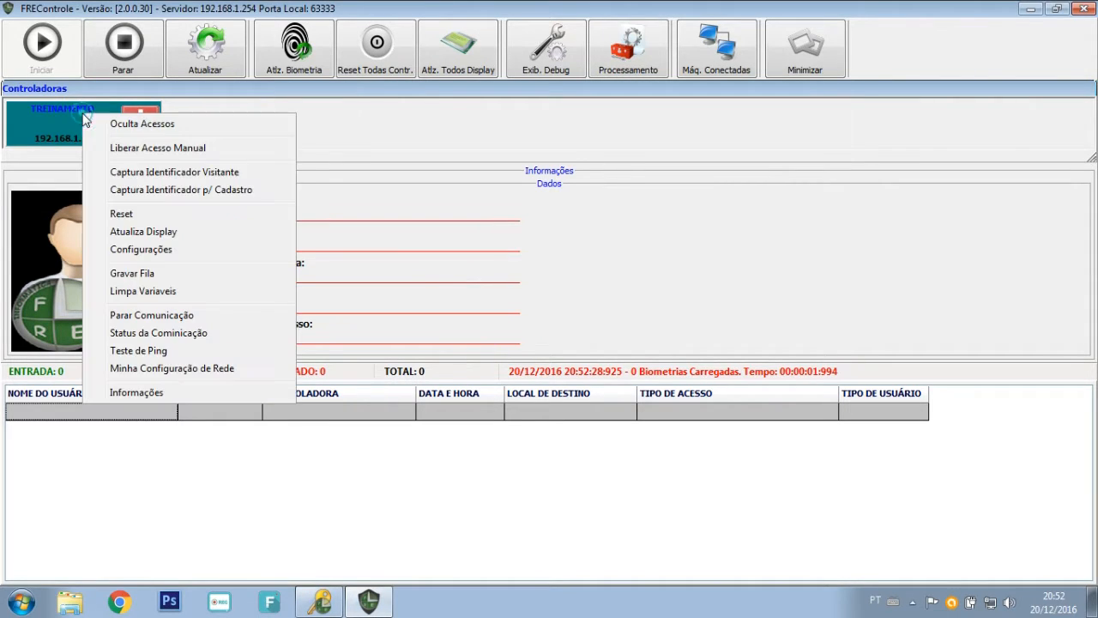
{"action": "left_click", "coordinate": [157, 192]}
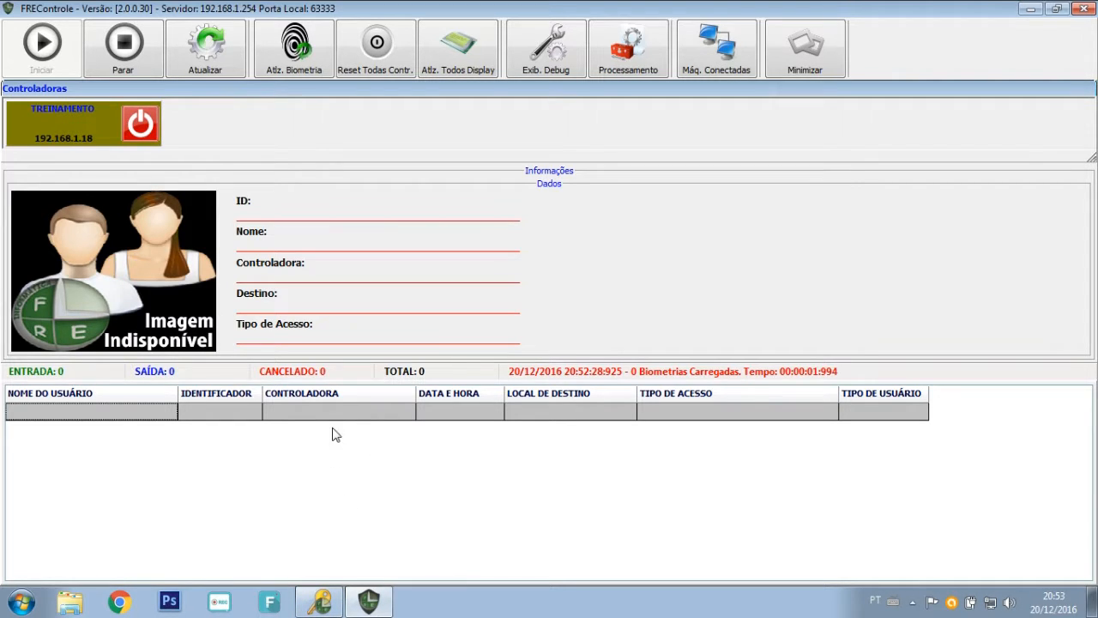
{"action": "right_click", "coordinate": [88, 122]}
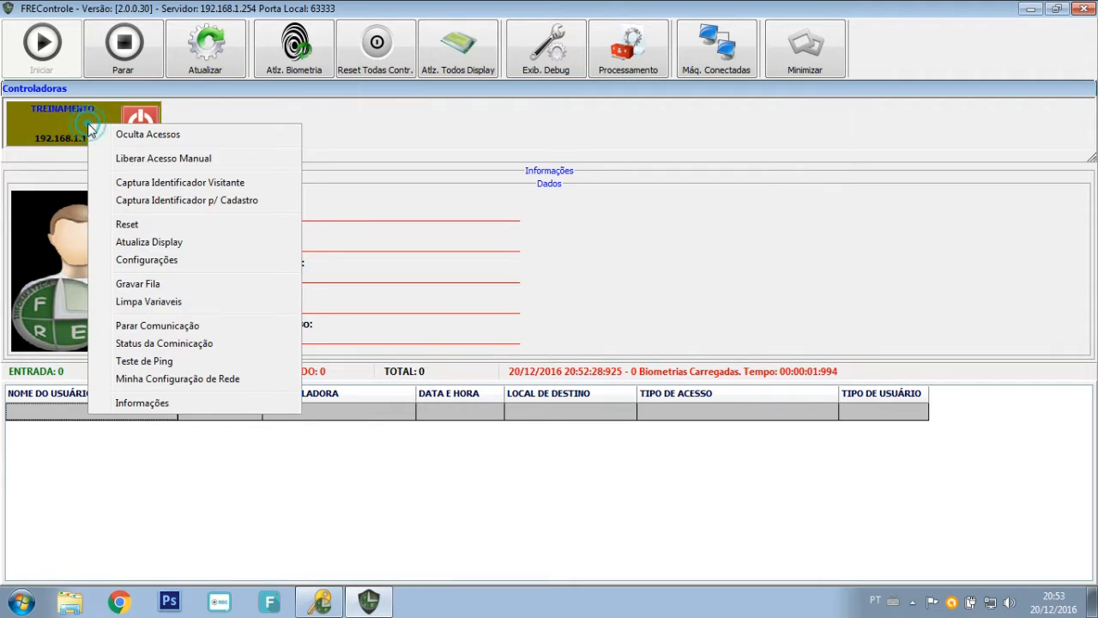
{"action": "left_click", "coordinate": [169, 203]}
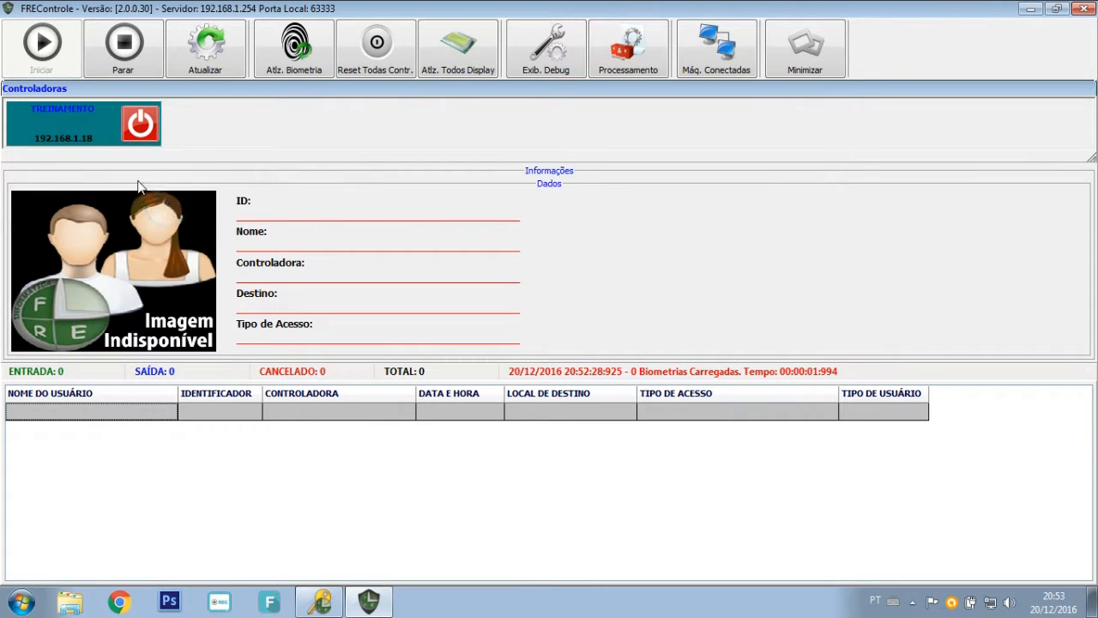
{"action": "right_click", "coordinate": [83, 129]}
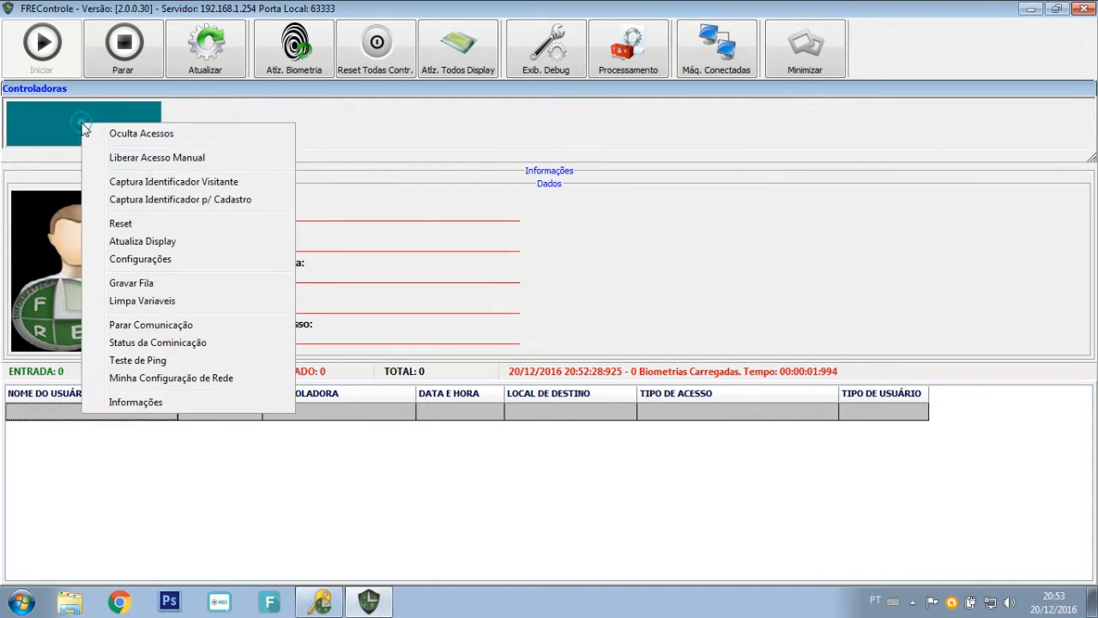
{"action": "left_click", "coordinate": [146, 185]}
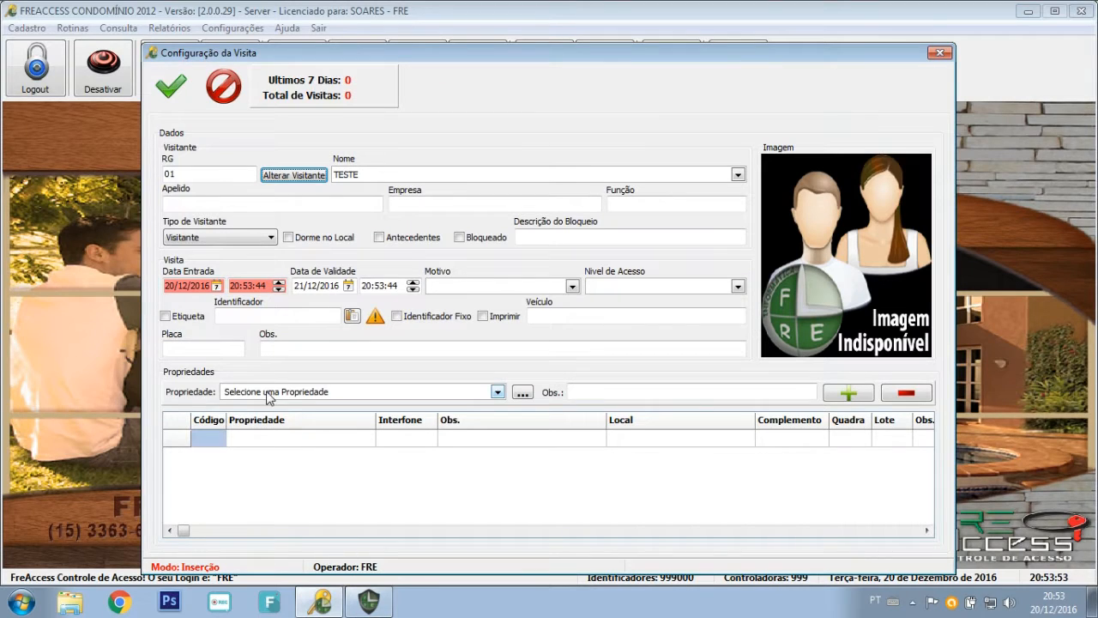
Try reading the visitor's identifier, dismiss the not-found warning, and enter 0000001 manually.
{"action": "left_click", "coordinate": [352, 316]}
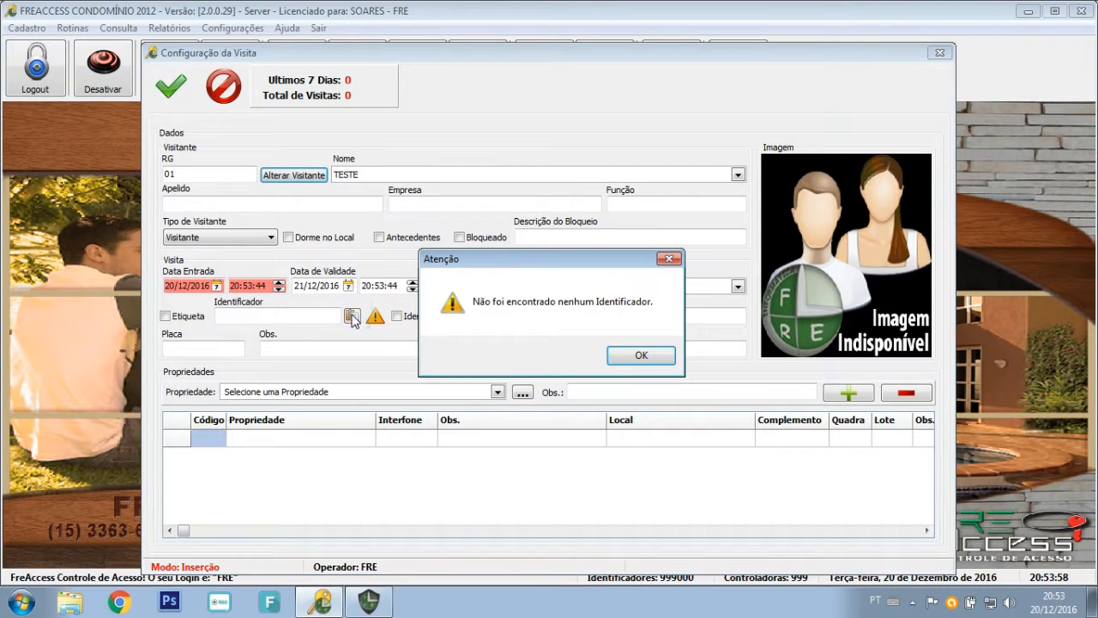
{"action": "left_click", "coordinate": [642, 357]}
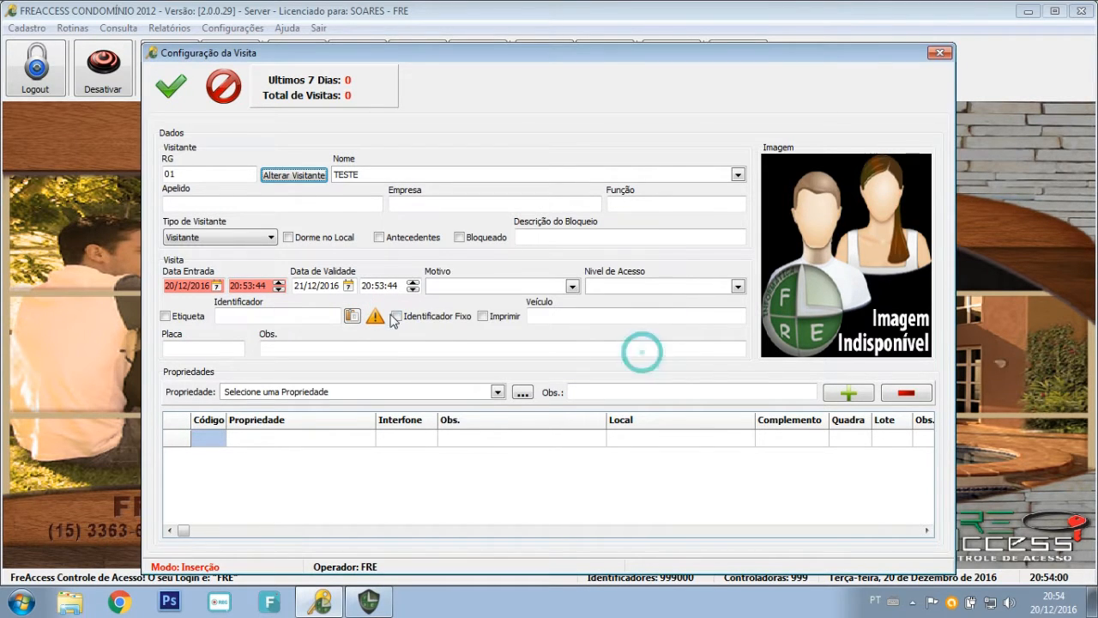
{"action": "left_click", "coordinate": [324, 316]}
{"action": "type", "text": "0000001"}
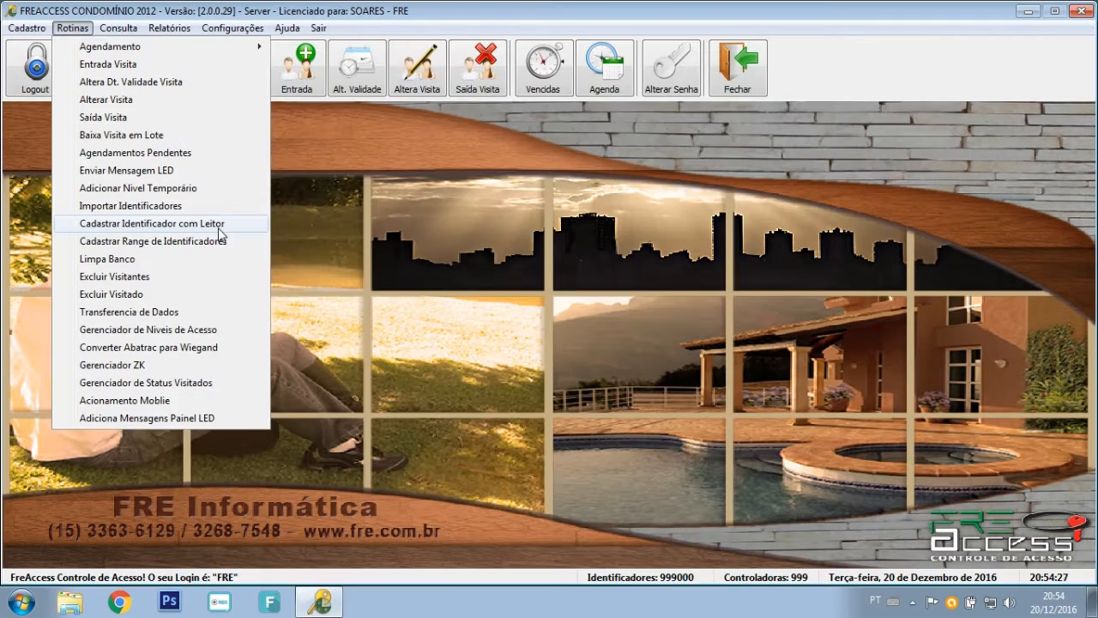
Fill in a new identifier range: description ETIQUETA, identifiers 20 to 30, status Etiqueta.
{"action": "left_click", "coordinate": [207, 243]}
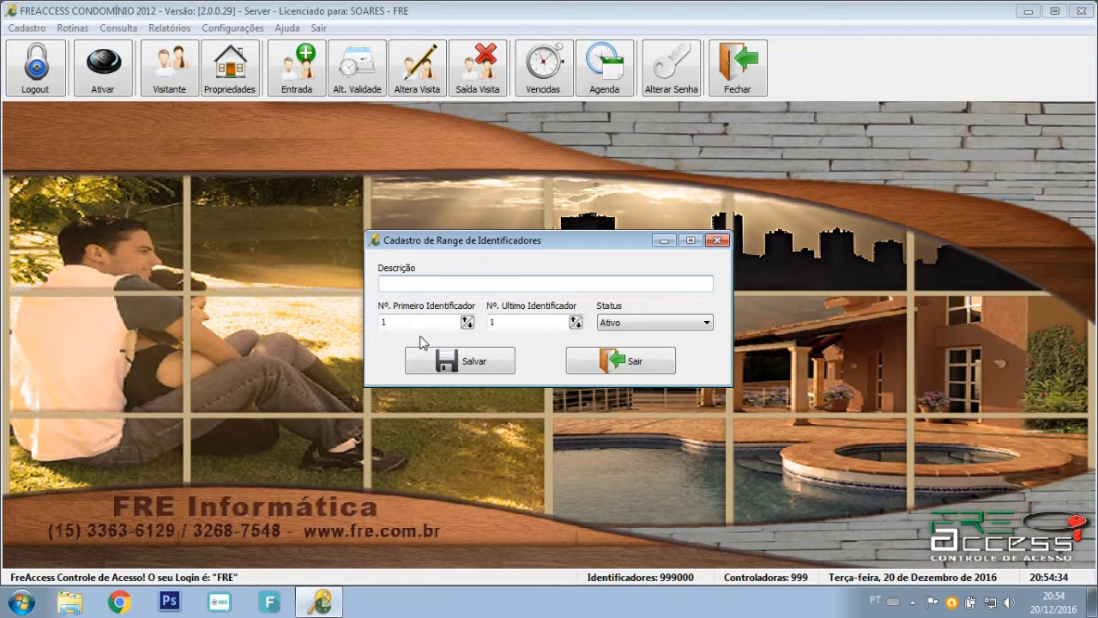
{"action": "left_click", "coordinate": [418, 282]}
{"action": "type", "text": "ETIQUETA"}
{"action": "key", "text": "Tab"}
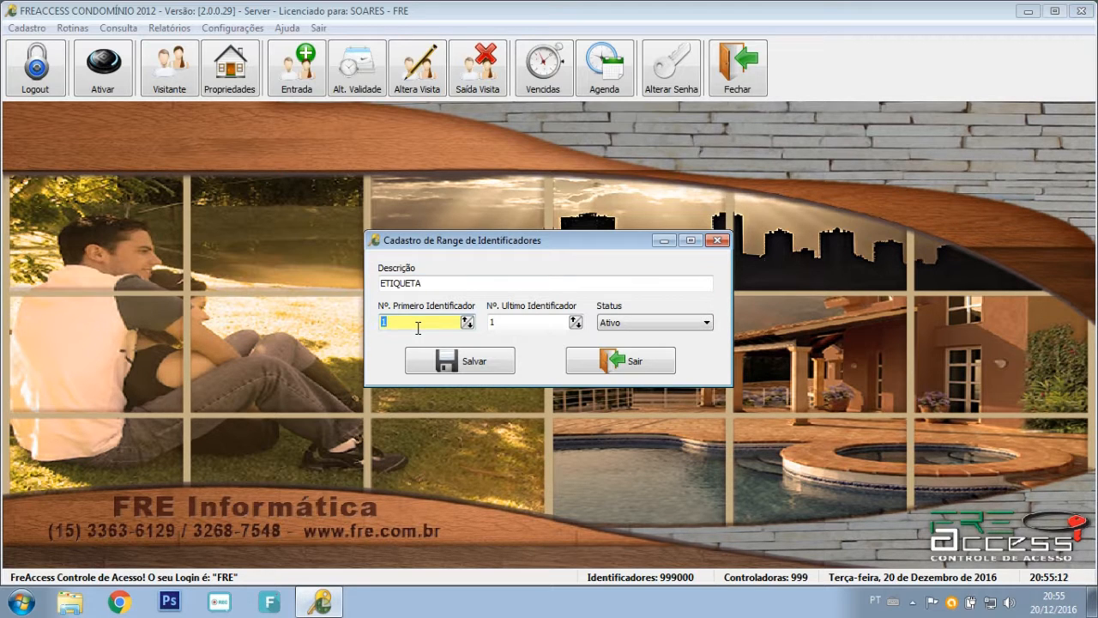
{"action": "type", "text": "20"}
{"action": "key", "text": "Tab"}
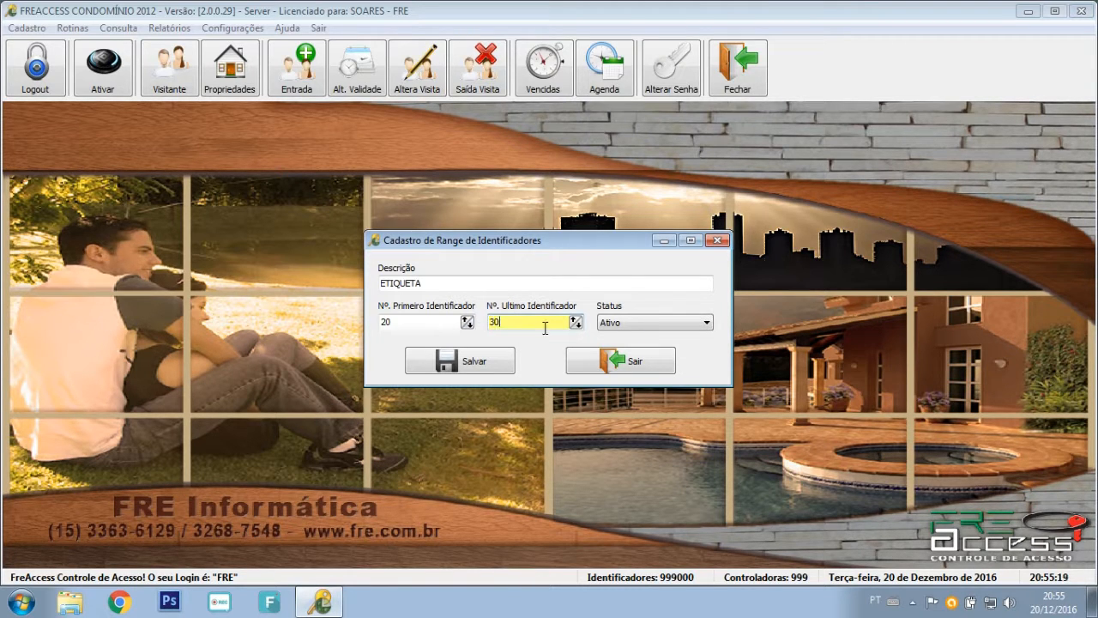
{"action": "left_click", "coordinate": [635, 327]}
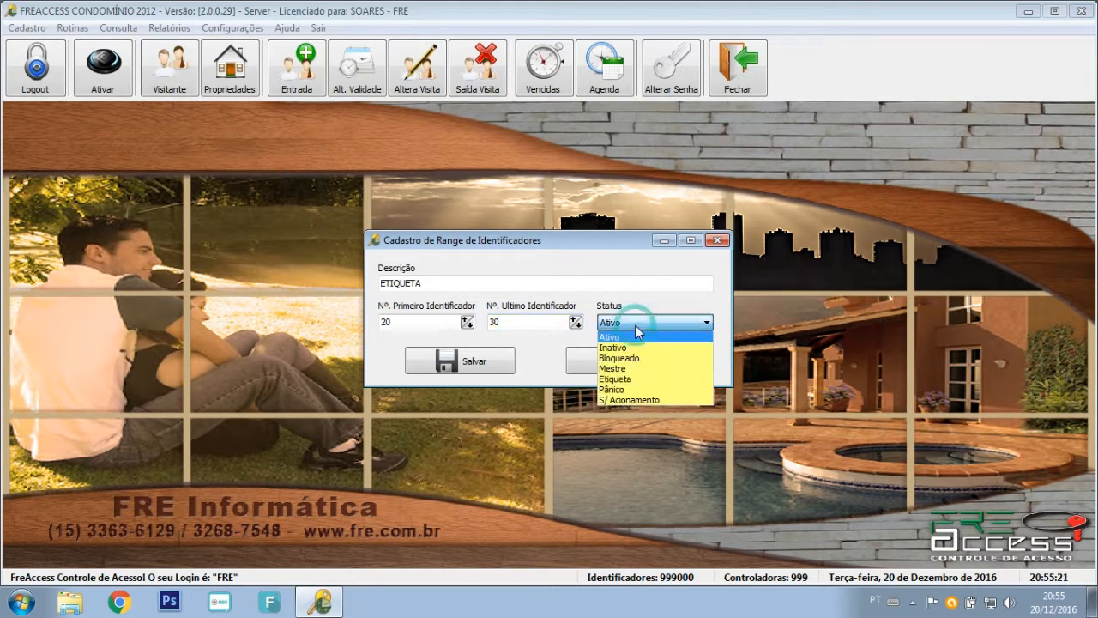
{"action": "left_click", "coordinate": [632, 378]}
Save the range, confirm importing the 11 identifiers, and close the range registration.
{"action": "left_click", "coordinate": [620, 361]}
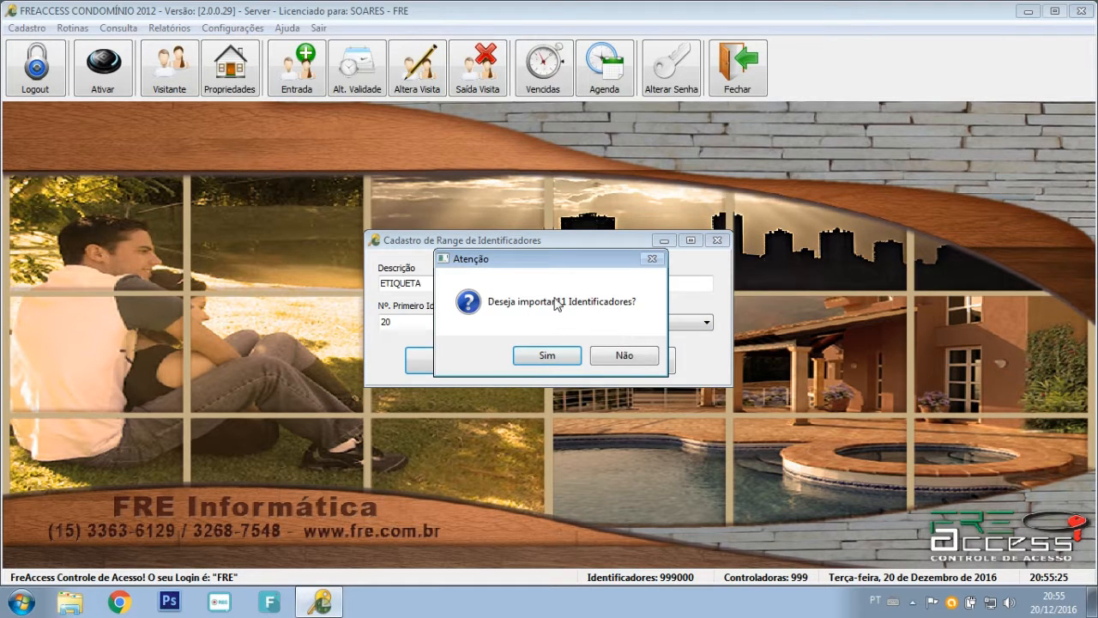
{"action": "left_click_drag", "start_coordinate": [576, 258], "coordinate": [614, 351]}
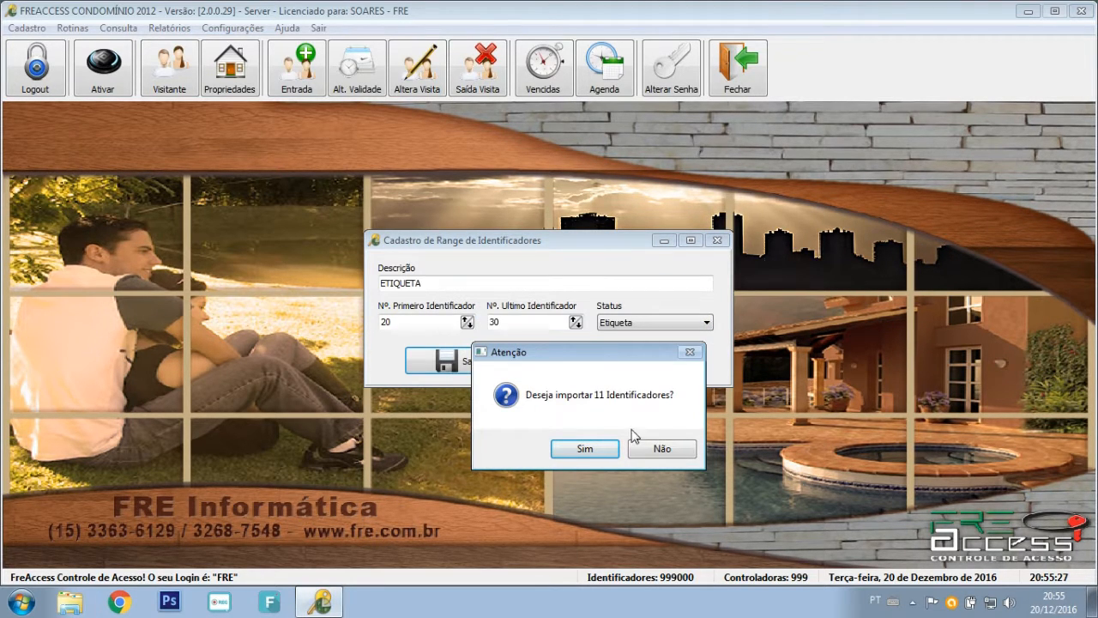
{"action": "left_click", "coordinate": [584, 448]}
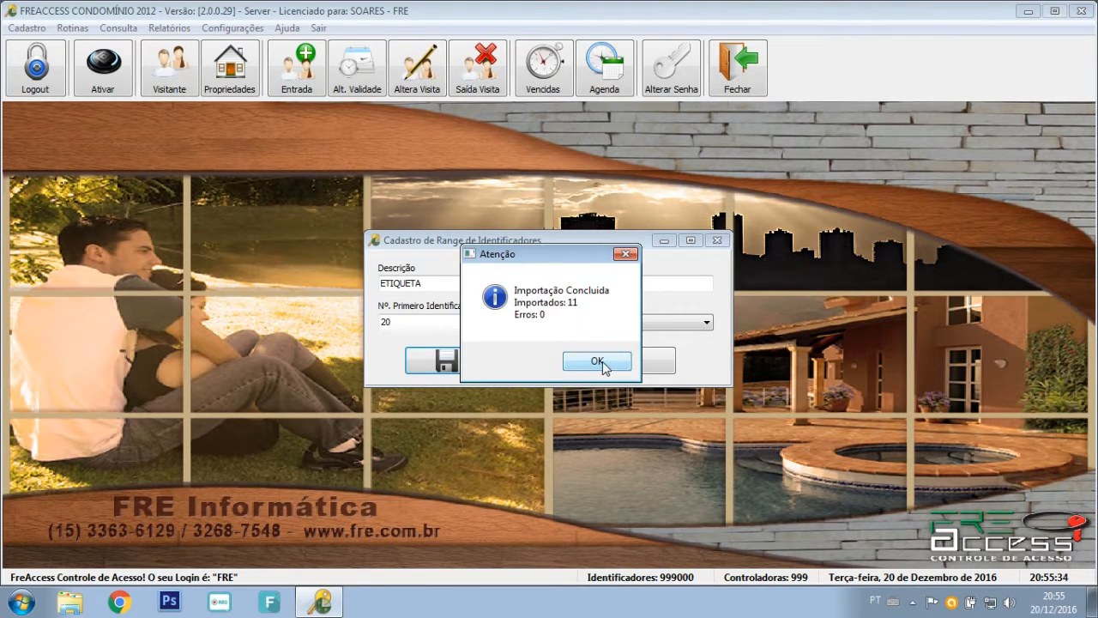
{"action": "left_click", "coordinate": [598, 362]}
{"action": "left_click", "coordinate": [601, 360]}
Review the identifier list in Cadastro > Identificador, now showing 24 records.
{"action": "left_click", "coordinate": [27, 27]}
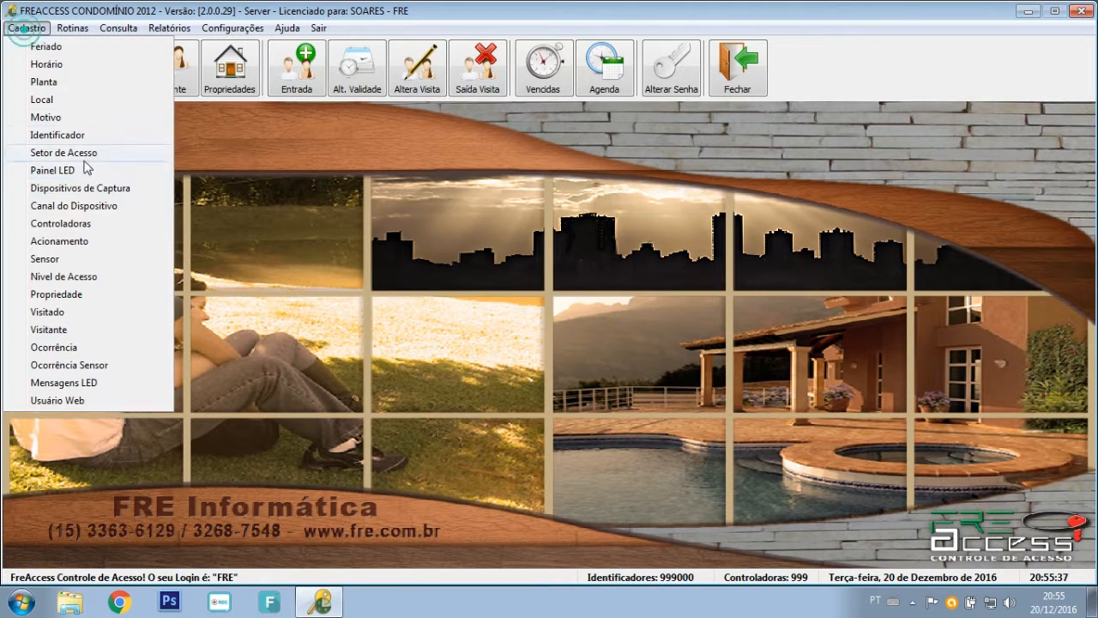
{"action": "left_click", "coordinate": [60, 134]}
{"action": "left_click", "coordinate": [242, 255]}
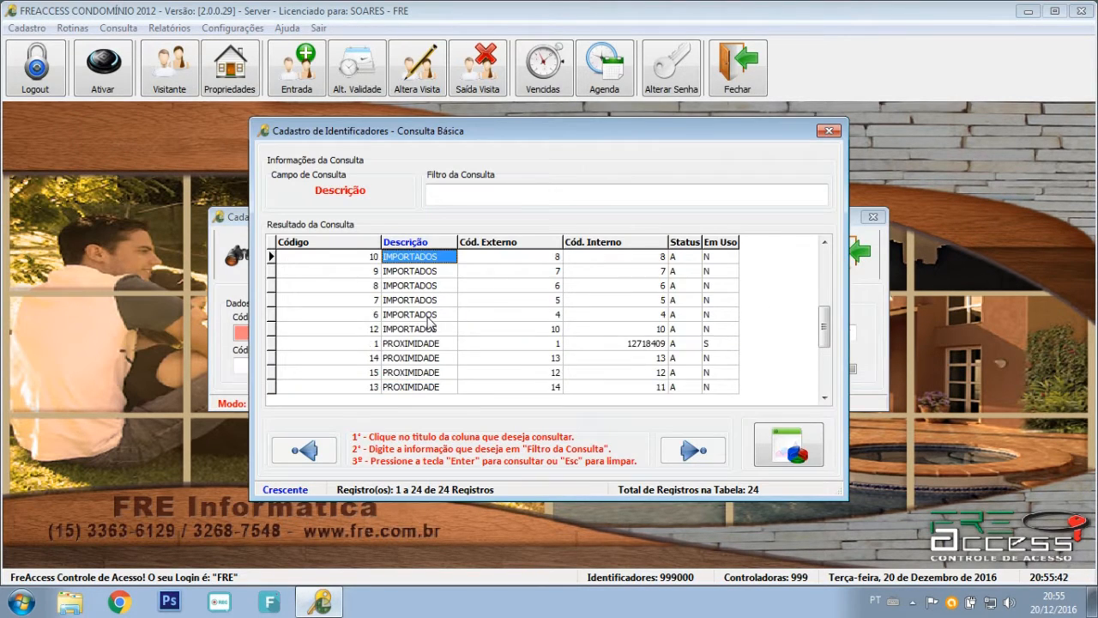
{"action": "scroll", "coordinate": [429, 323], "scroll_direction": "up", "scroll_amount": 5}
{"action": "scroll", "coordinate": [429, 322], "scroll_direction": "down", "scroll_amount": 10}
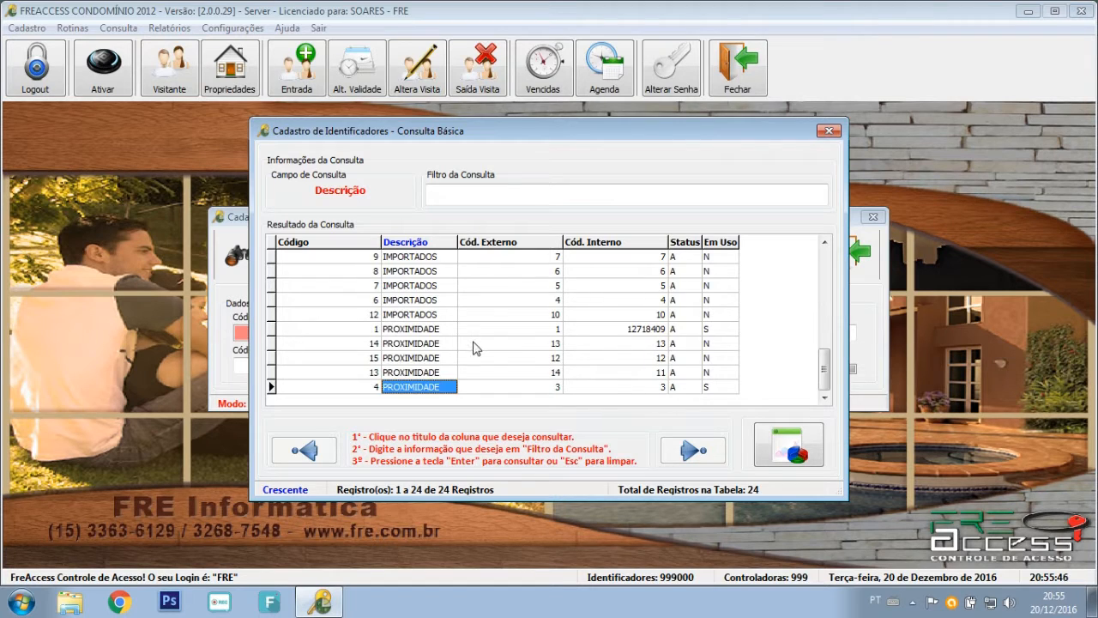
Close the identifier list and start Rotinas > Limpa Banco, accepting the irreversibility warning.
{"action": "left_click", "coordinate": [829, 130]}
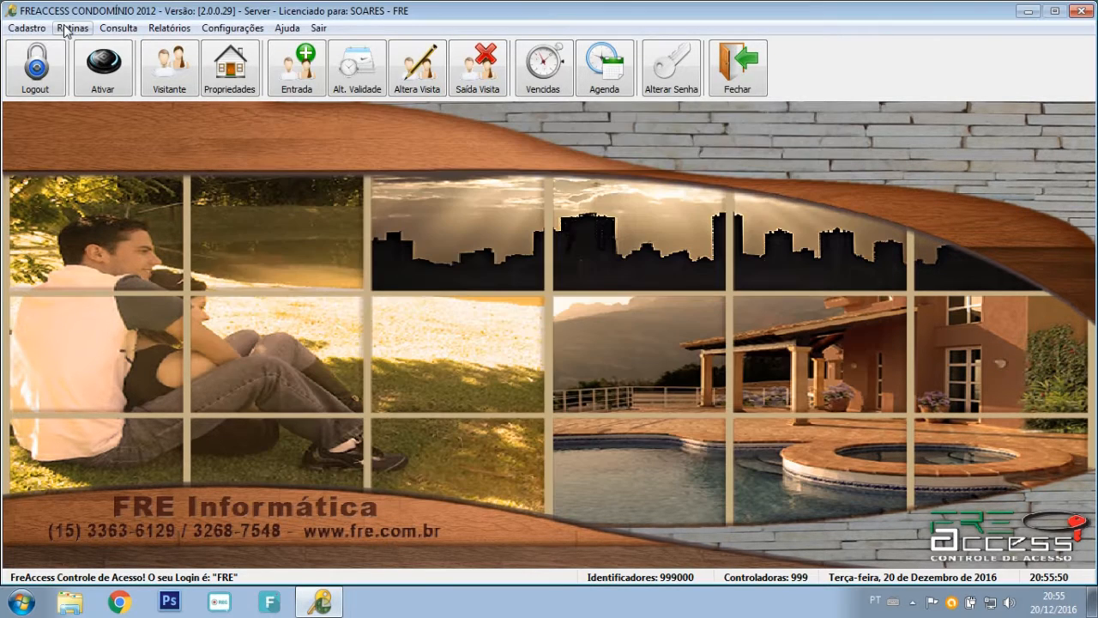
{"action": "left_click", "coordinate": [72, 27]}
{"action": "left_click", "coordinate": [128, 260]}
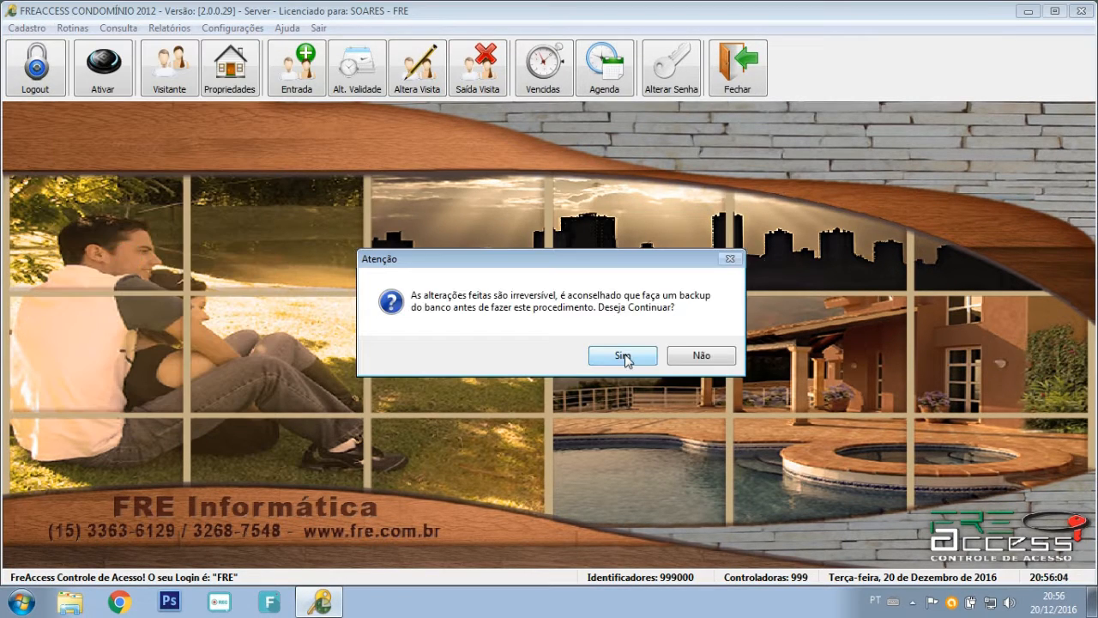
{"action": "left_click", "coordinate": [623, 355]}
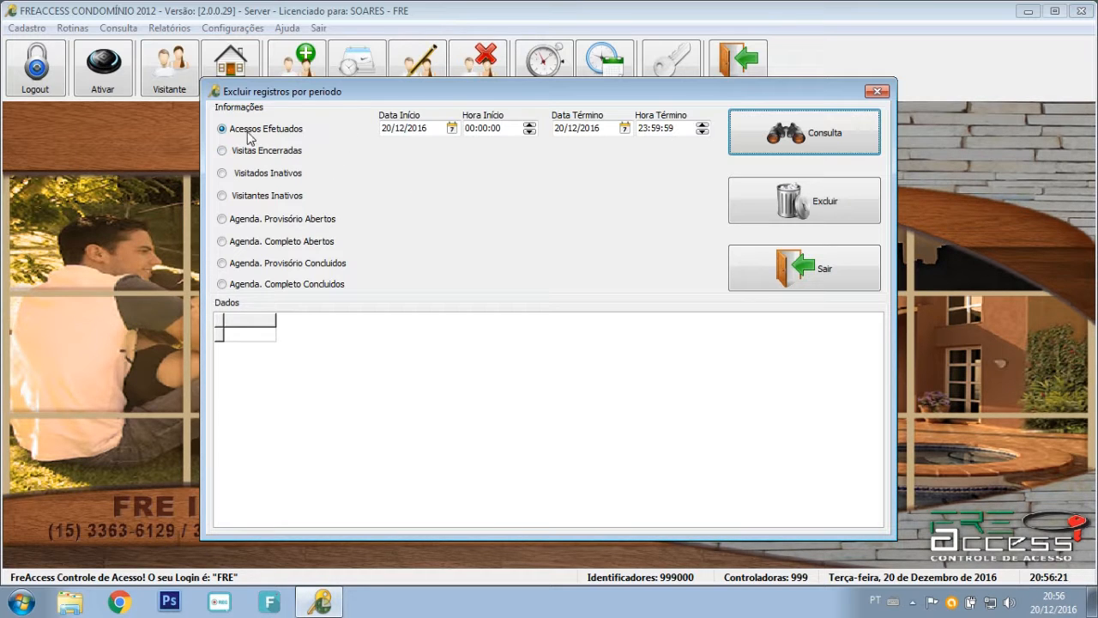
Select Visitas Encerradas for 20/12/2016 and query them, listing two records.
{"action": "left_click", "coordinate": [409, 130]}
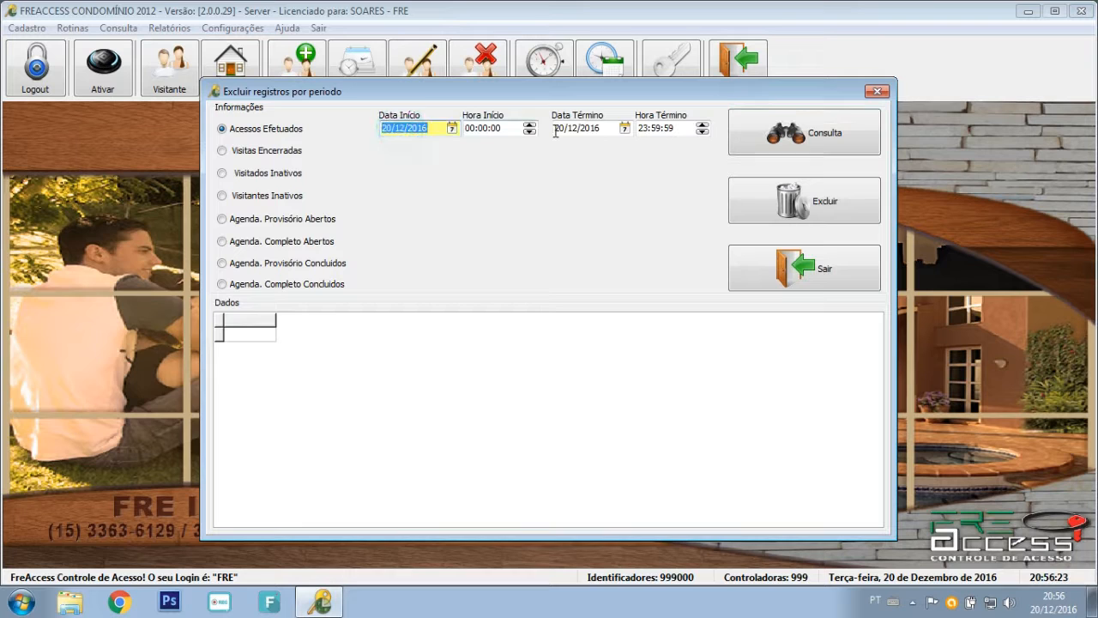
{"action": "left_click", "coordinate": [556, 128]}
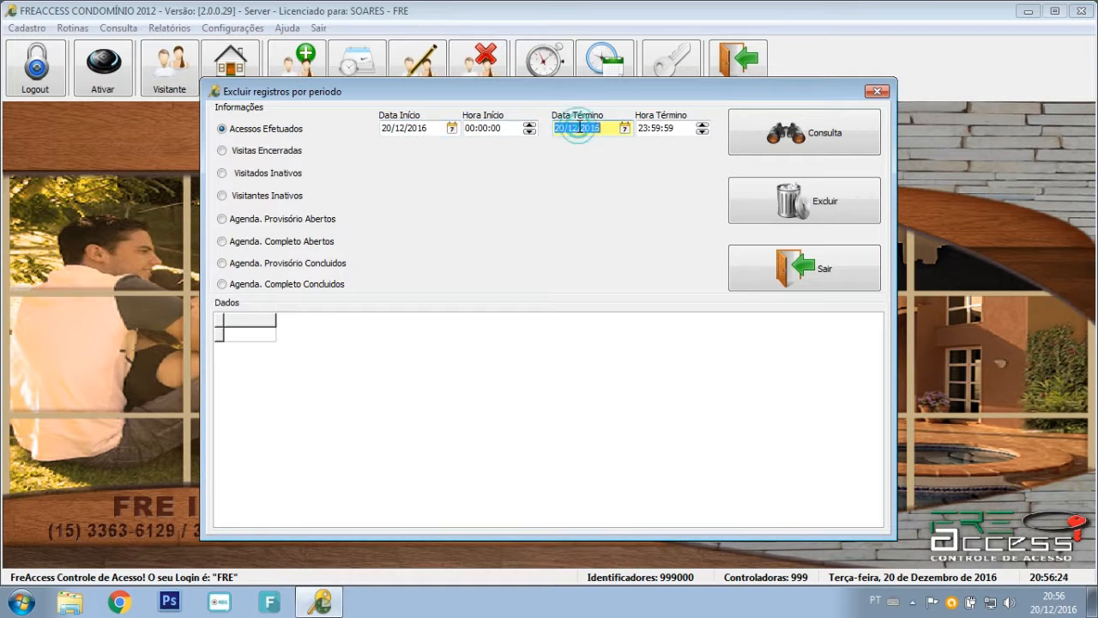
{"action": "left_click", "coordinate": [284, 154]}
{"action": "left_click", "coordinate": [429, 151]}
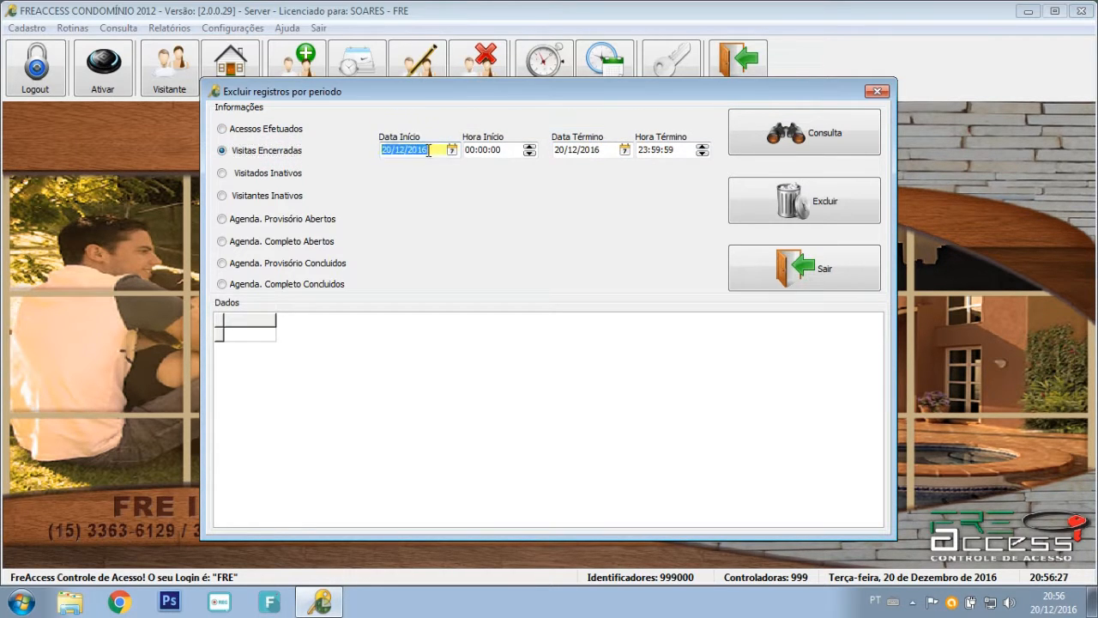
{"action": "left_click", "coordinate": [584, 148]}
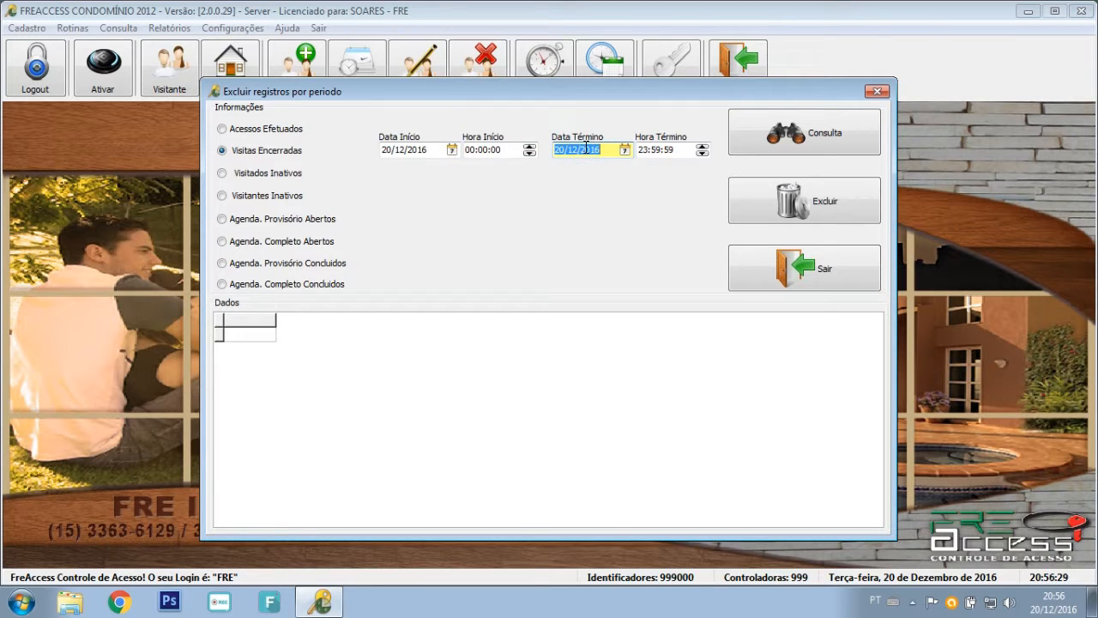
{"action": "left_click", "coordinate": [280, 131]}
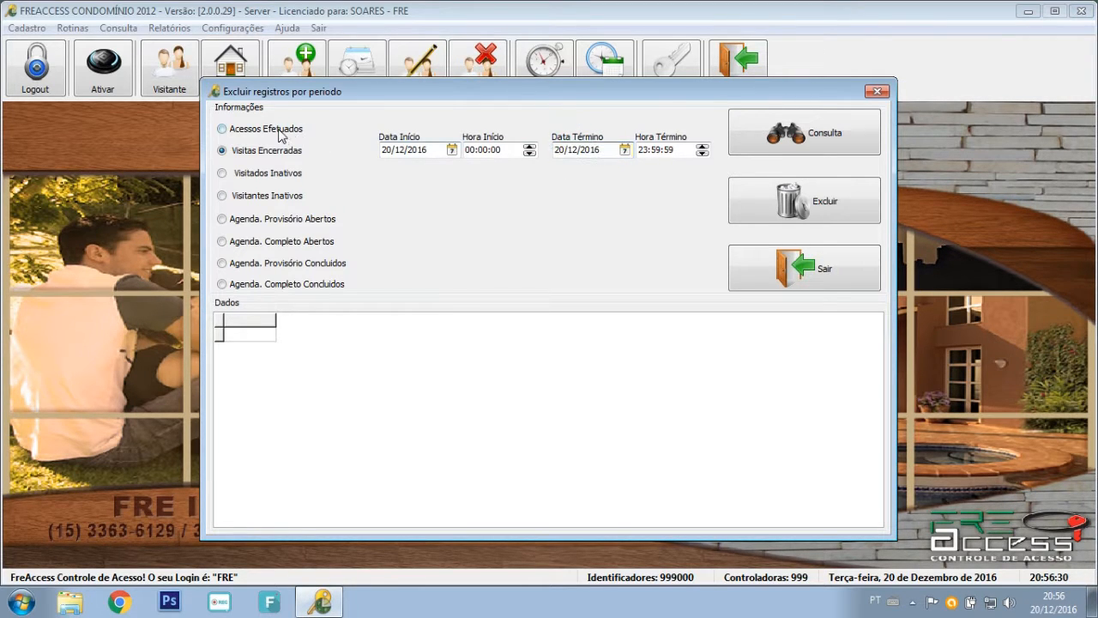
{"action": "left_click", "coordinate": [302, 153]}
{"action": "left_click", "coordinate": [757, 148]}
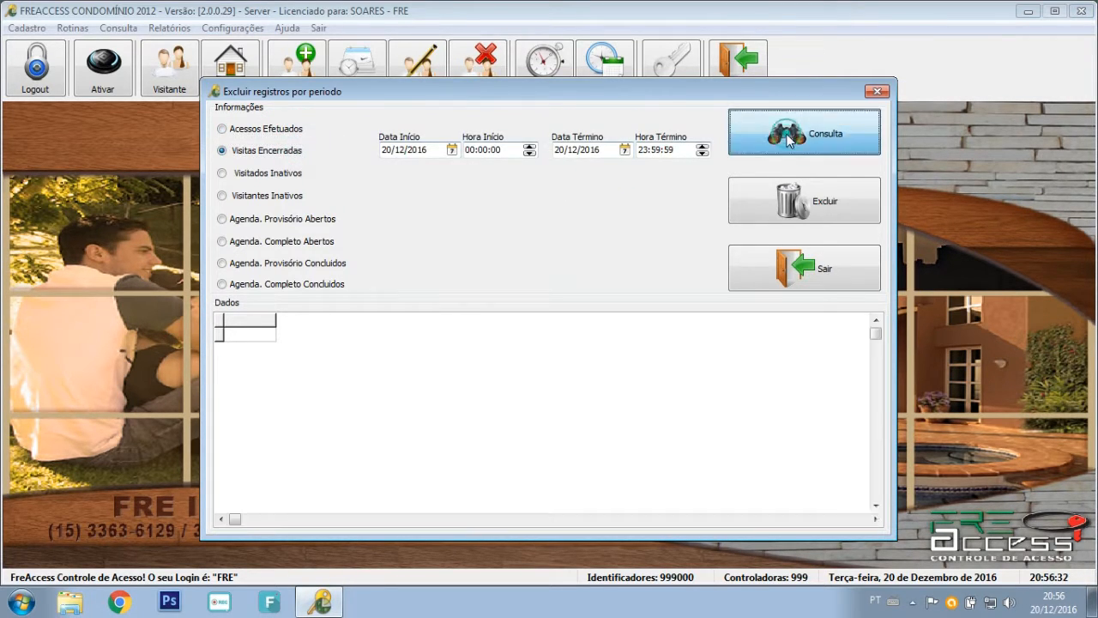
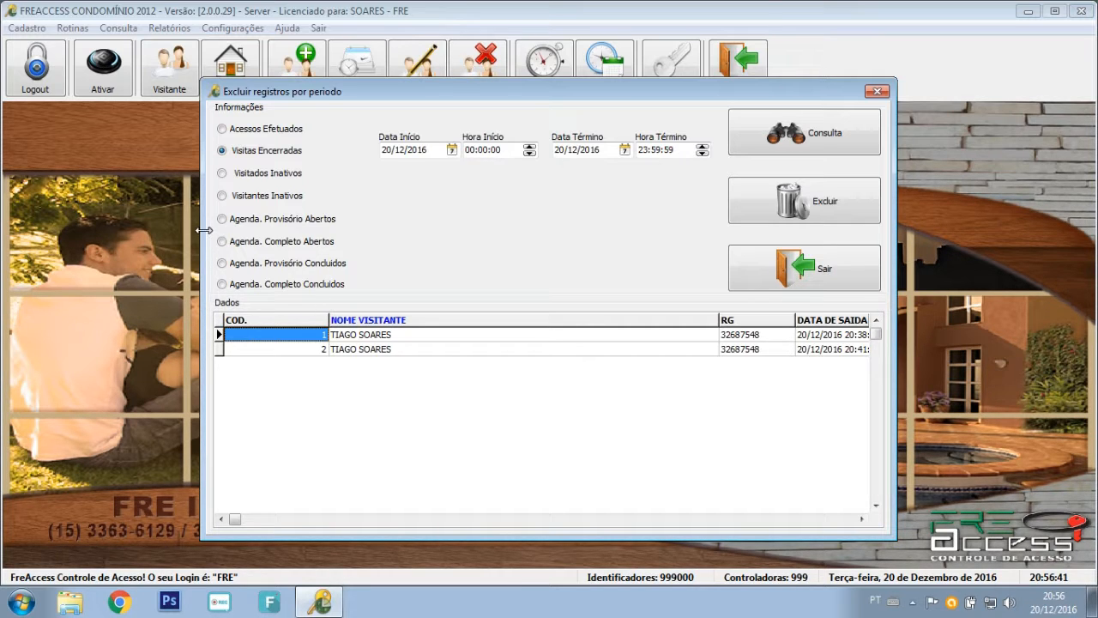
Cycle through the record types: inactive residents, inactive visitors, and open and concluded bookings.
{"action": "left_click", "coordinate": [256, 175]}
{"action": "left_click", "coordinate": [263, 198]}
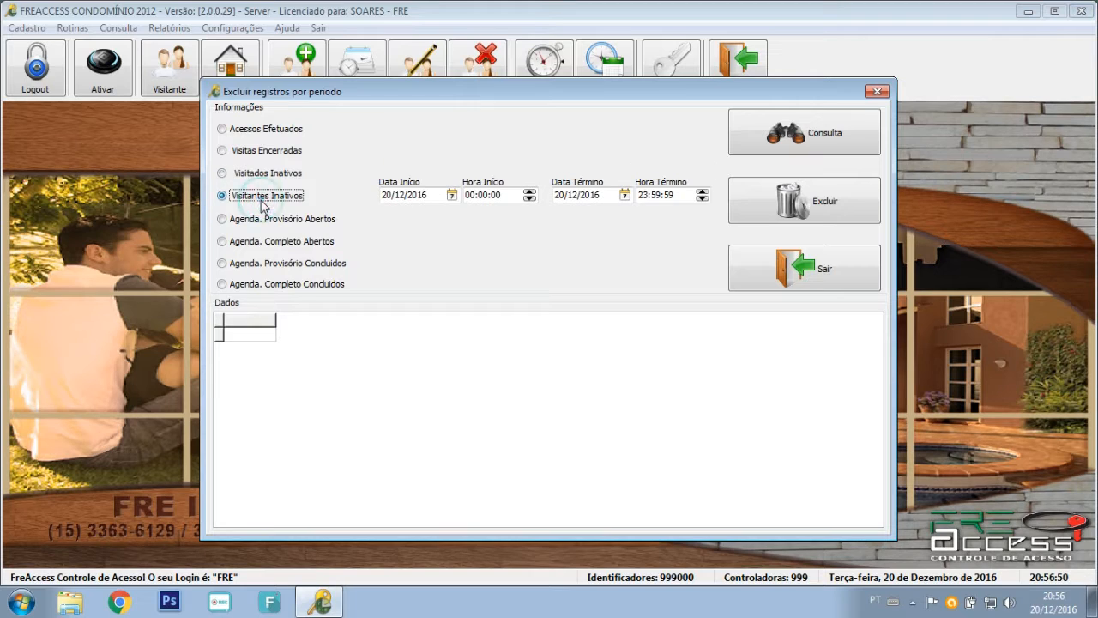
{"action": "left_click", "coordinate": [256, 222]}
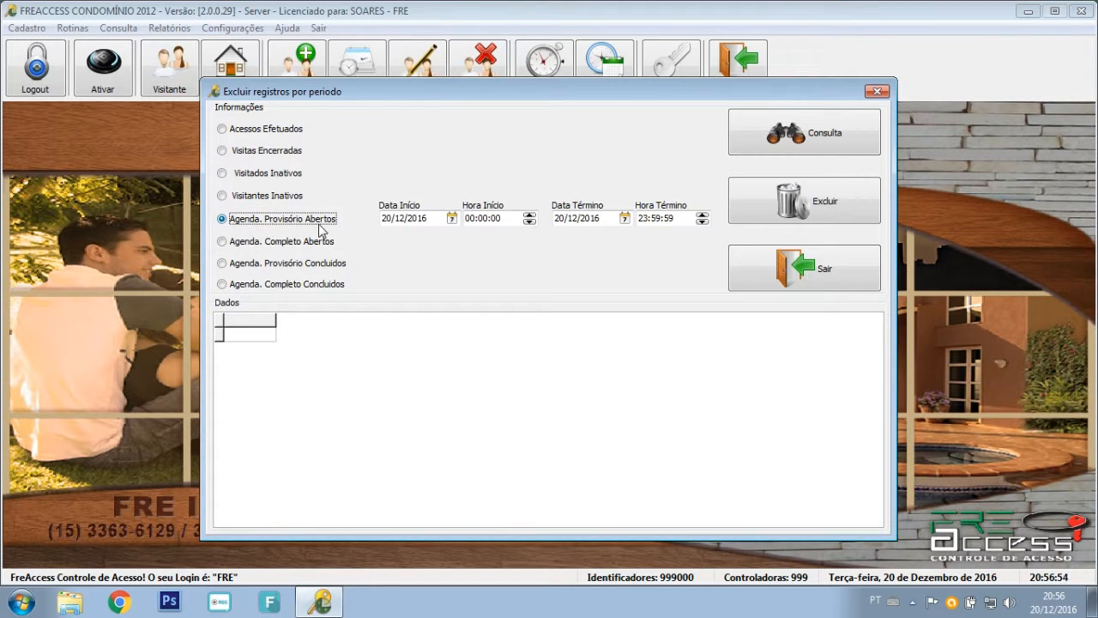
{"action": "left_click", "coordinate": [250, 243]}
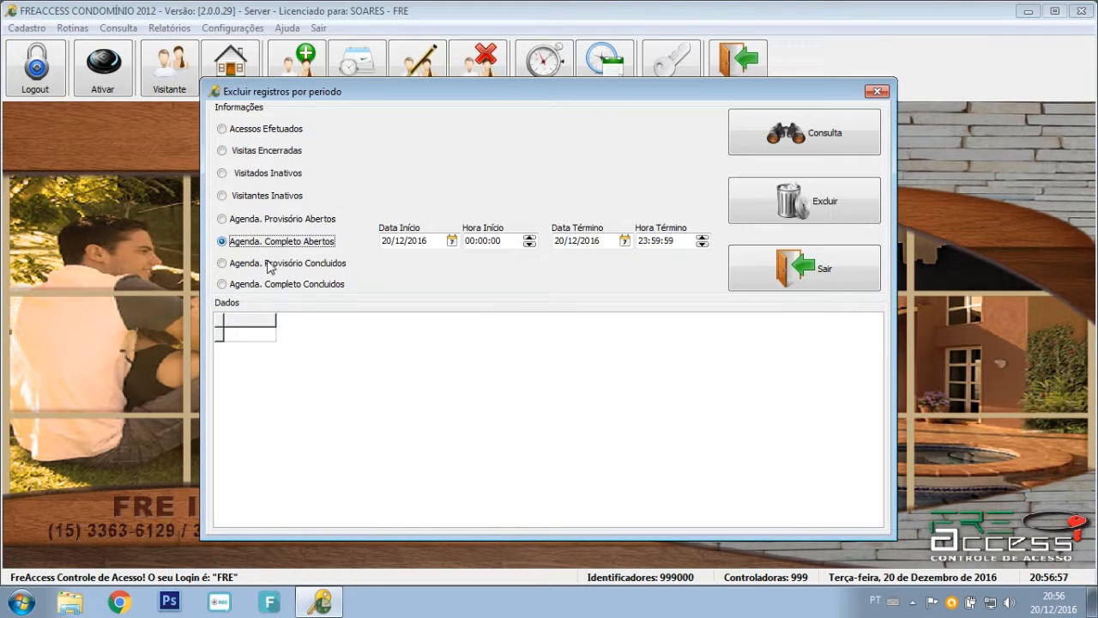
{"action": "left_click", "coordinate": [247, 268]}
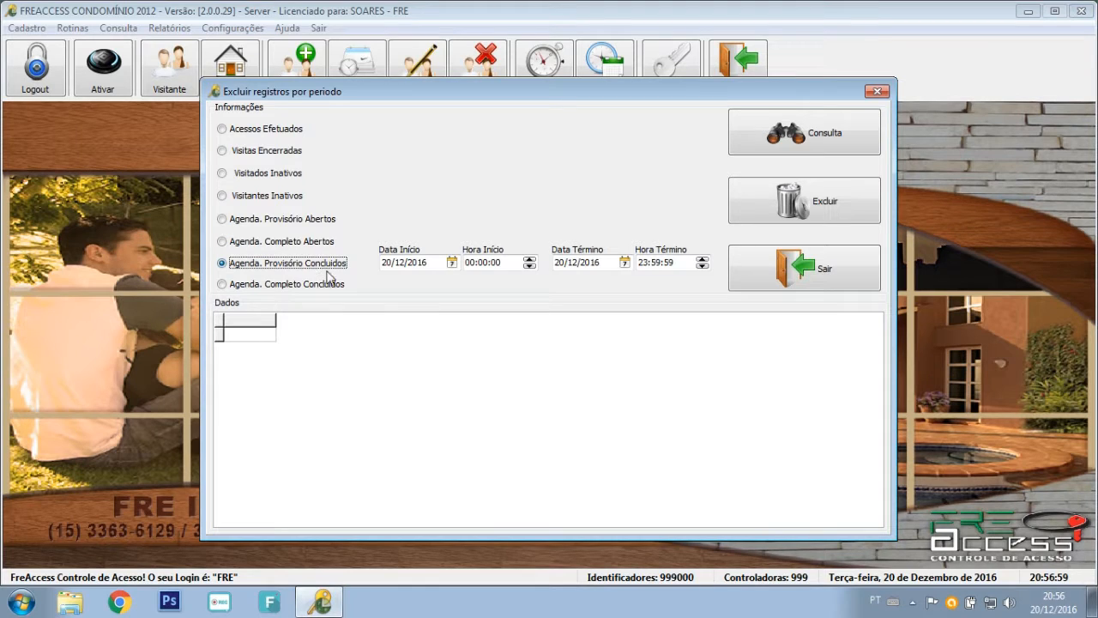
{"action": "left_click", "coordinate": [269, 288]}
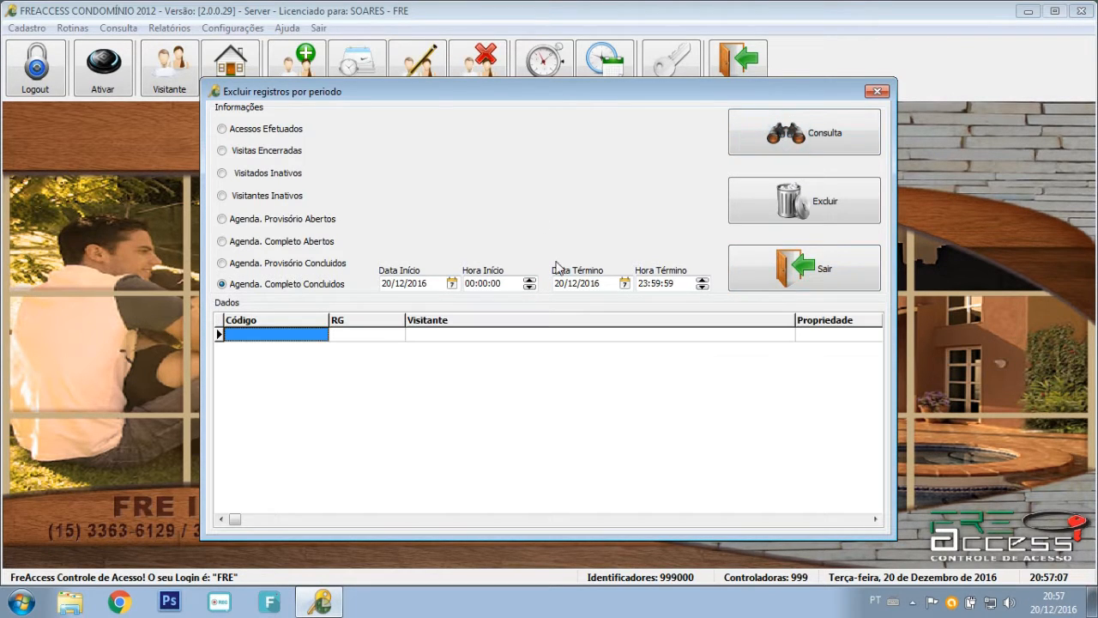
Query Agenda. Provisório Concluidos for the period, then close the delete-by-period window.
{"action": "left_click", "coordinate": [309, 260]}
{"action": "left_click", "coordinate": [760, 146]}
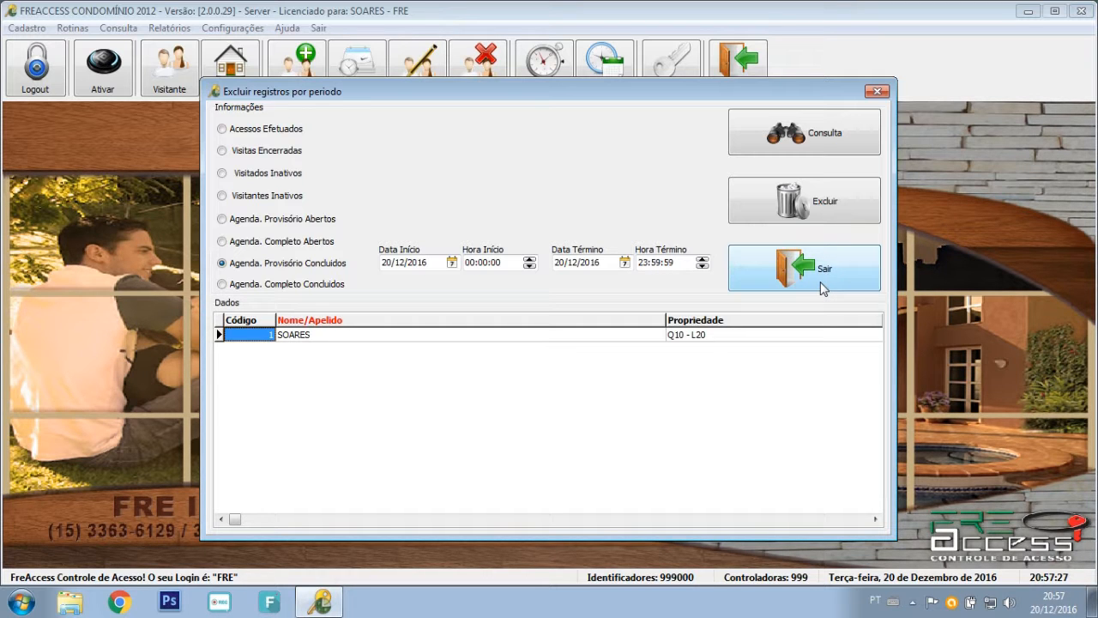
{"action": "left_click", "coordinate": [820, 282]}
{"action": "left_click", "coordinate": [72, 27]}
Look up the TESTE visitor in the visitor registration search to confirm its record.
{"action": "left_click", "coordinate": [203, 287]}
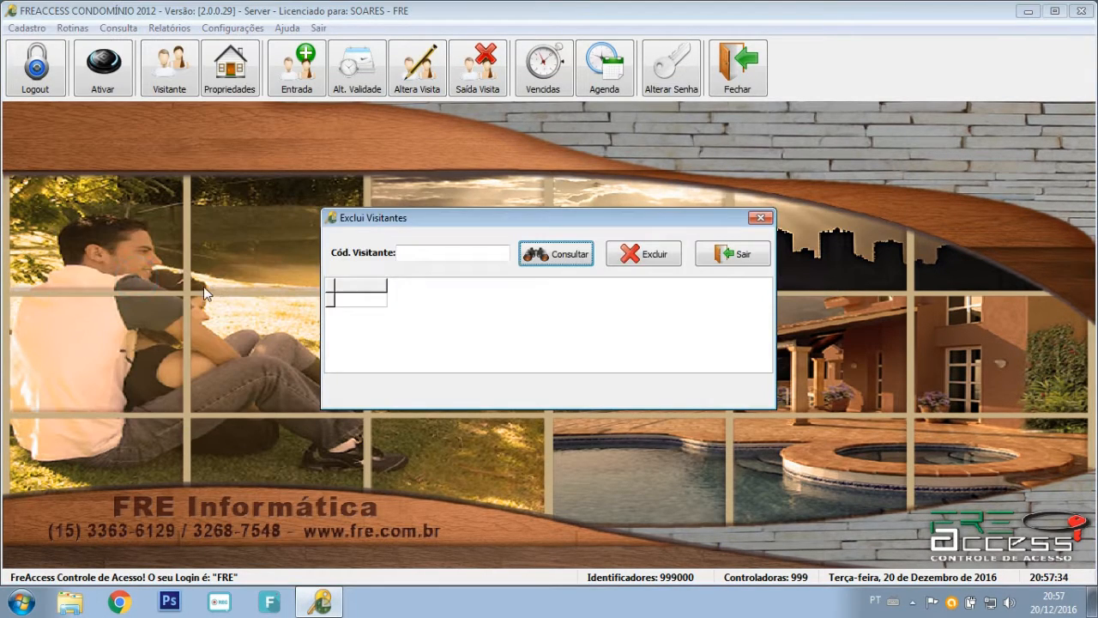
{"action": "left_click", "coordinate": [422, 250]}
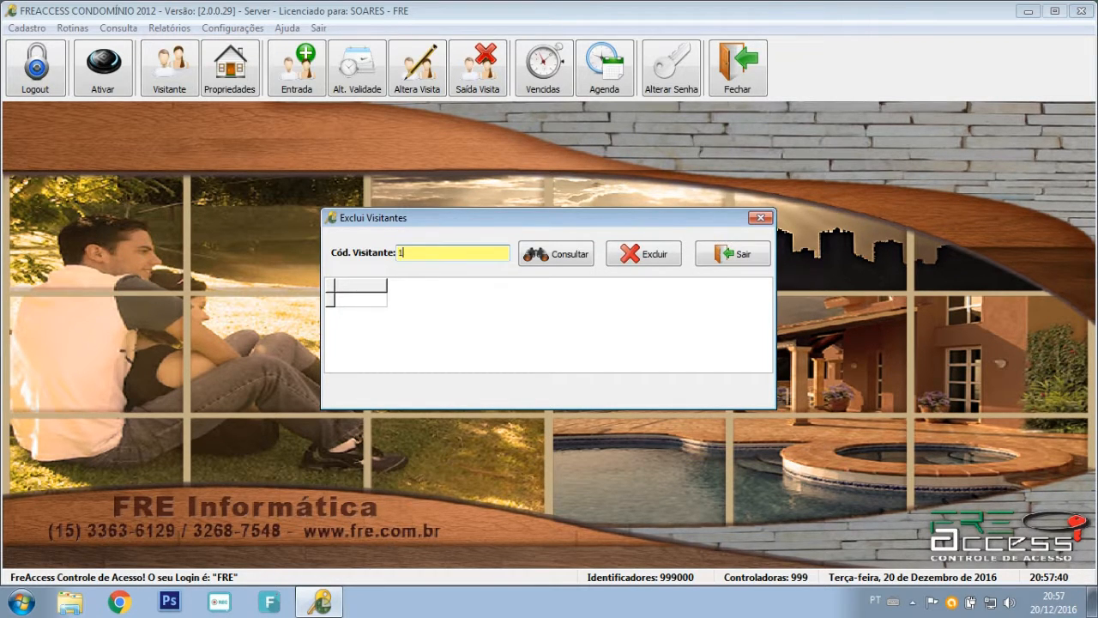
{"action": "left_click", "coordinate": [730, 254]}
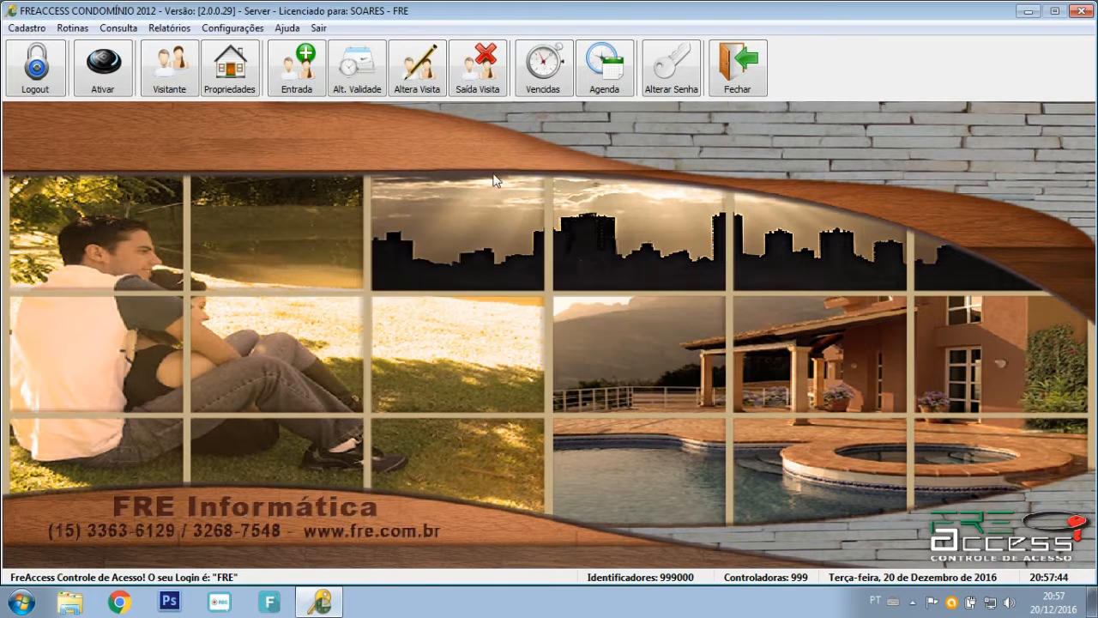
{"action": "left_click", "coordinate": [169, 67]}
{"action": "left_click", "coordinate": [241, 88]}
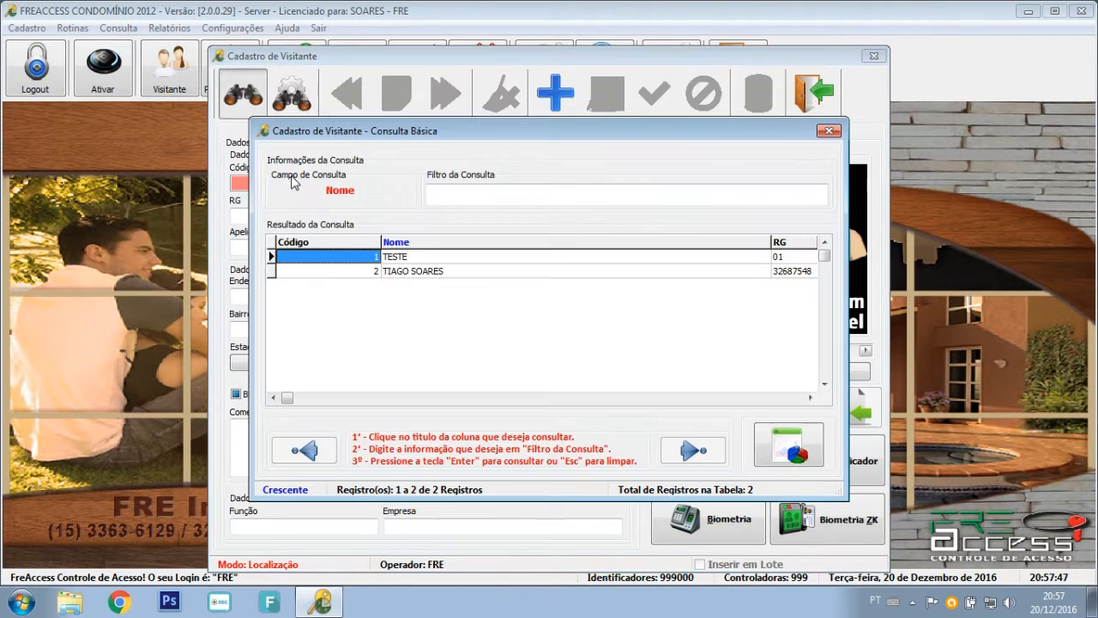
{"action": "left_click", "coordinate": [436, 258]}
{"action": "double_click", "coordinate": [435, 255]}
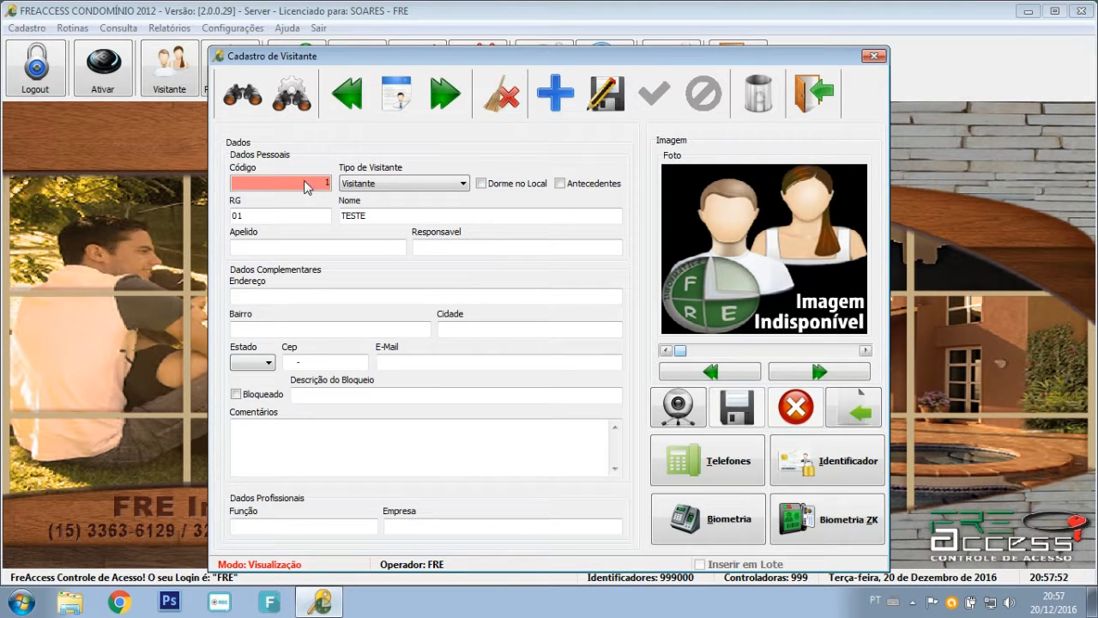
{"action": "left_click", "coordinate": [812, 97]}
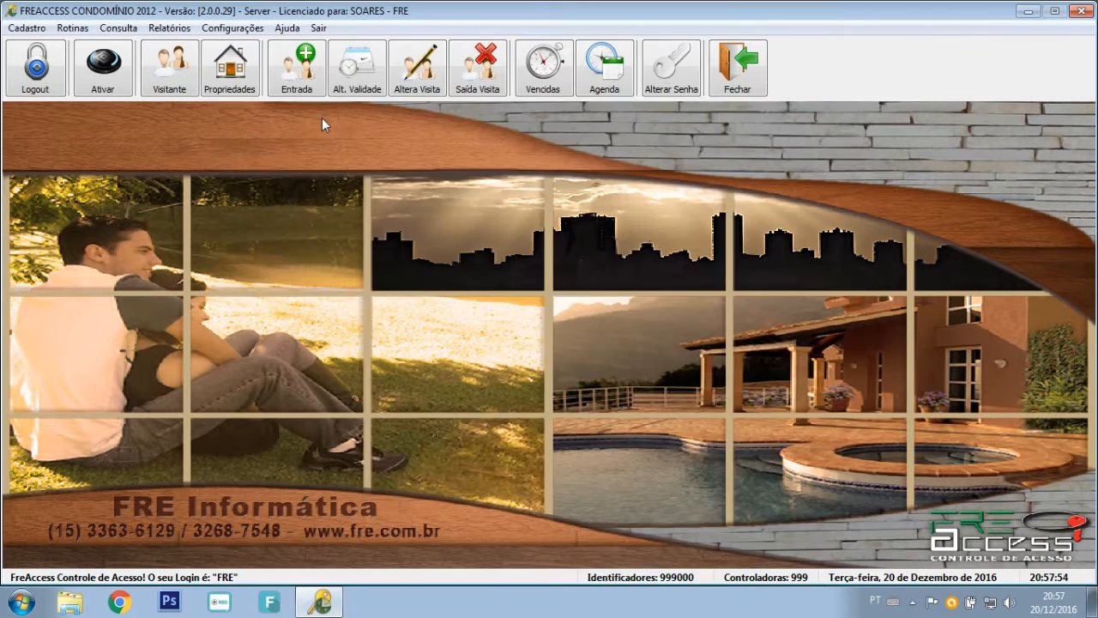
Delete visitor code 1 with its dependent records and confirm with Sim.
{"action": "left_click", "coordinate": [72, 28]}
{"action": "left_click", "coordinate": [129, 276]}
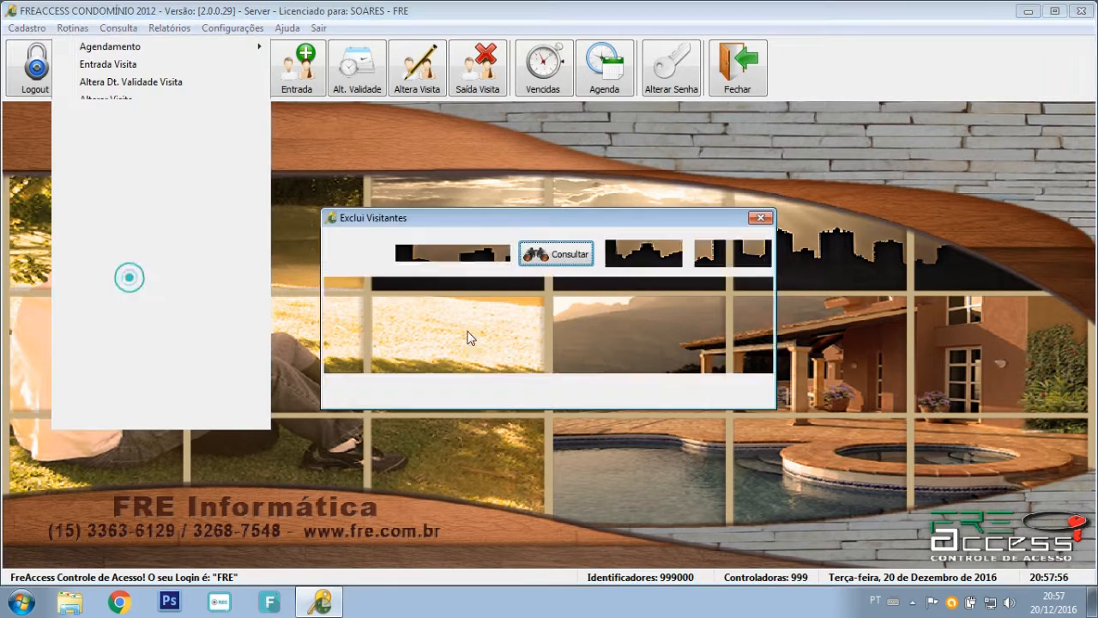
{"action": "type", "text": "1"}
{"action": "left_click", "coordinate": [562, 255]}
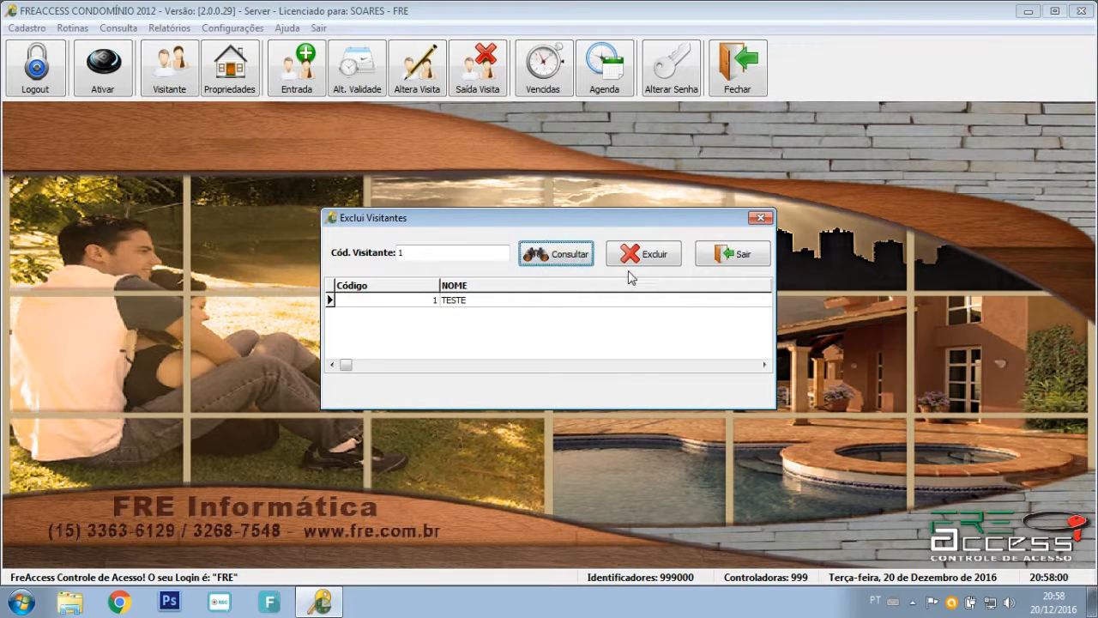
{"action": "left_click", "coordinate": [653, 252]}
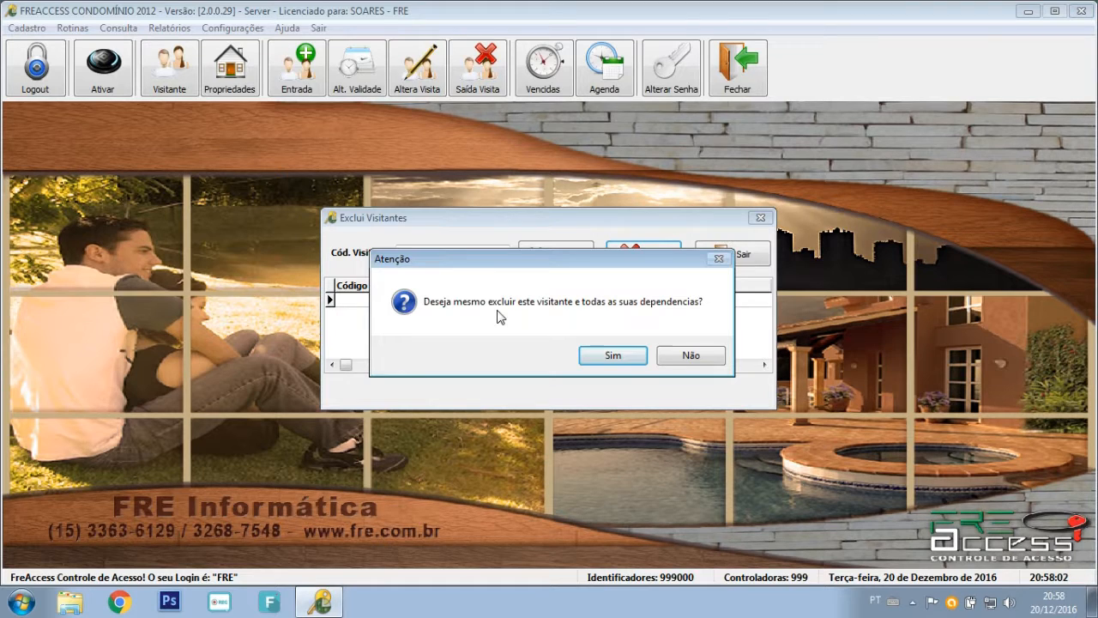
{"action": "left_click", "coordinate": [606, 356]}
{"action": "left_click", "coordinate": [644, 357]}
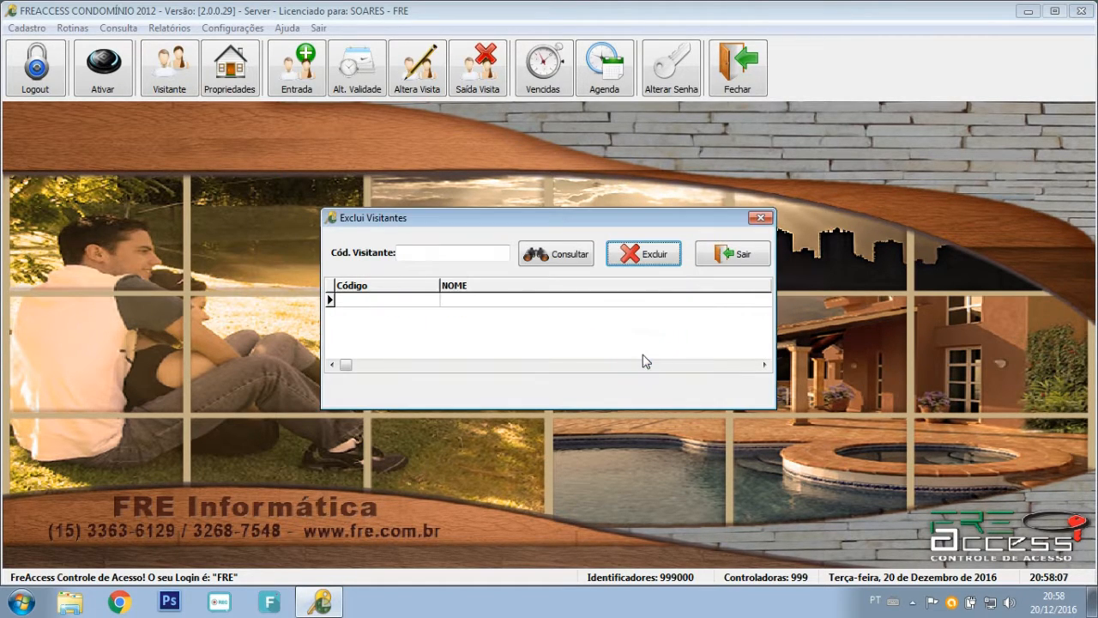
{"action": "left_click", "coordinate": [740, 256]}
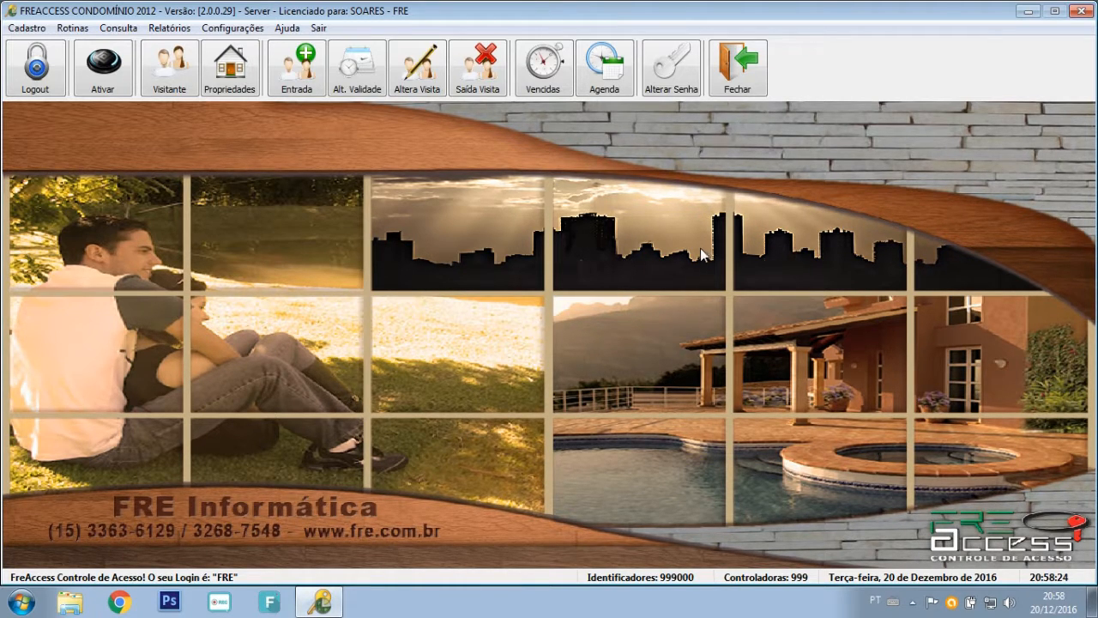
In Excluir Visitado, look up resident code 1 and delete it.
{"action": "left_click", "coordinate": [72, 28]}
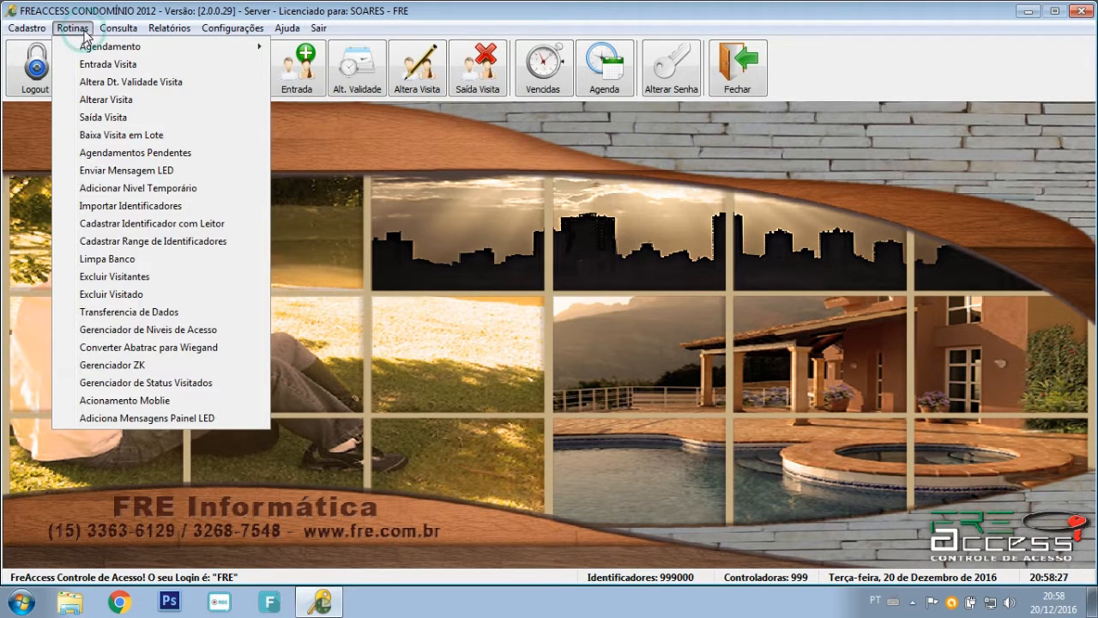
{"action": "left_click", "coordinate": [159, 299]}
{"action": "left_click", "coordinate": [377, 286]}
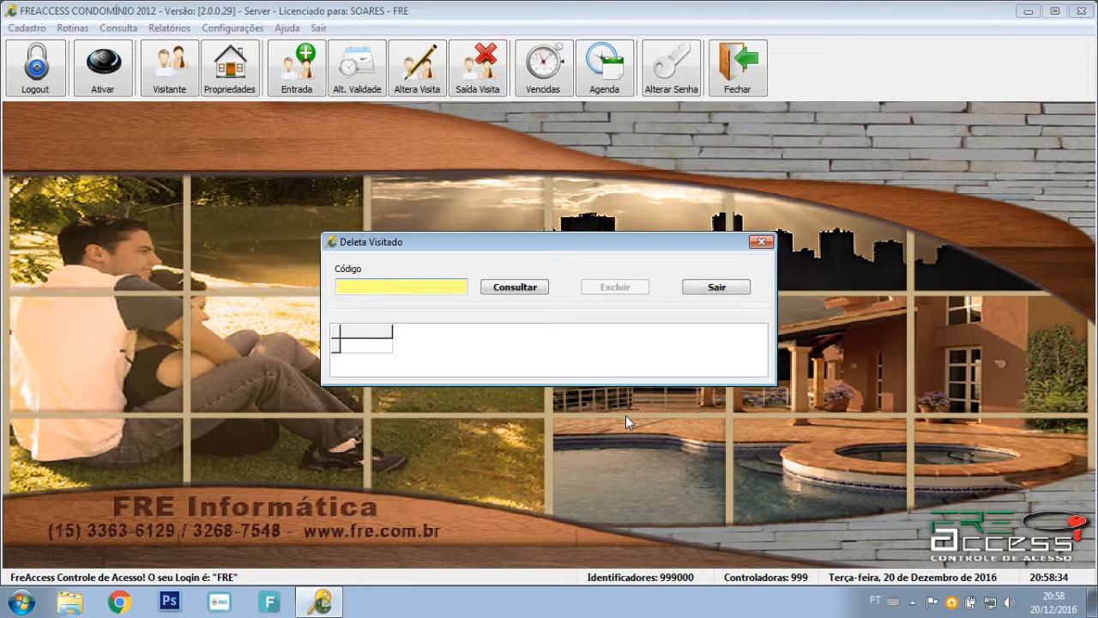
{"action": "type", "text": "1"}
{"action": "left_click", "coordinate": [530, 289]}
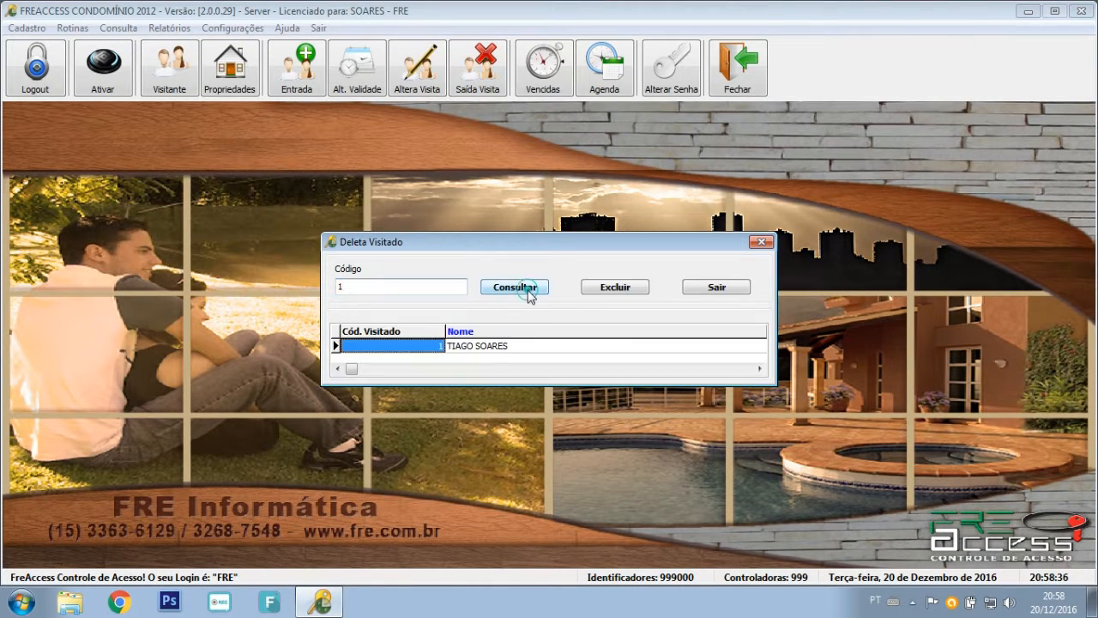
{"action": "left_click", "coordinate": [616, 288]}
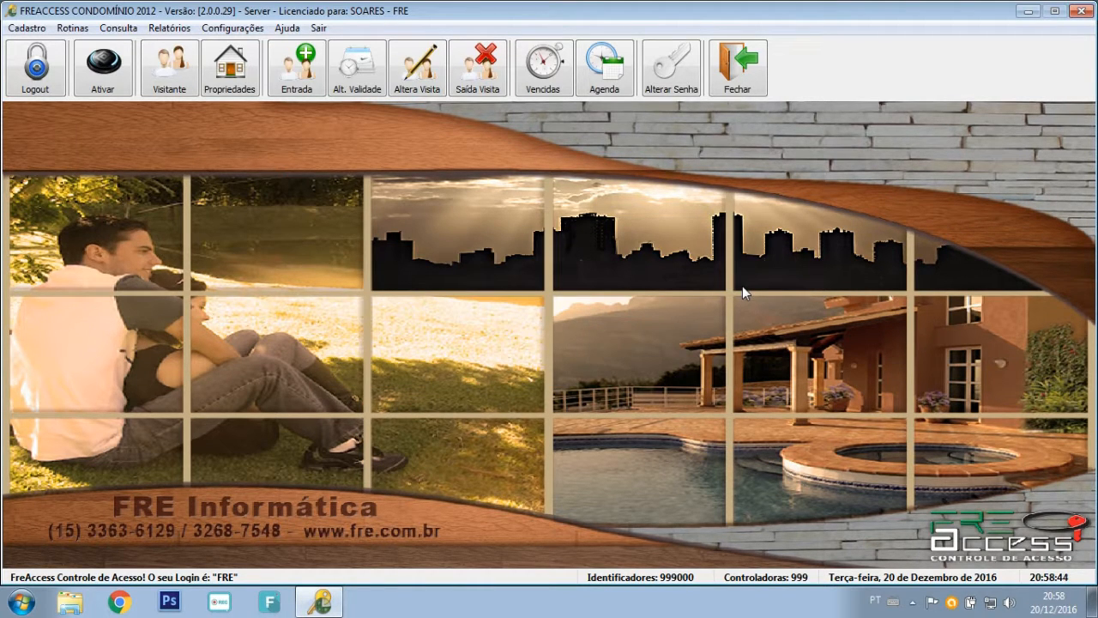
Open the access-level manager and list the residents of property Q10 - L20.
{"action": "left_click", "coordinate": [72, 28]}
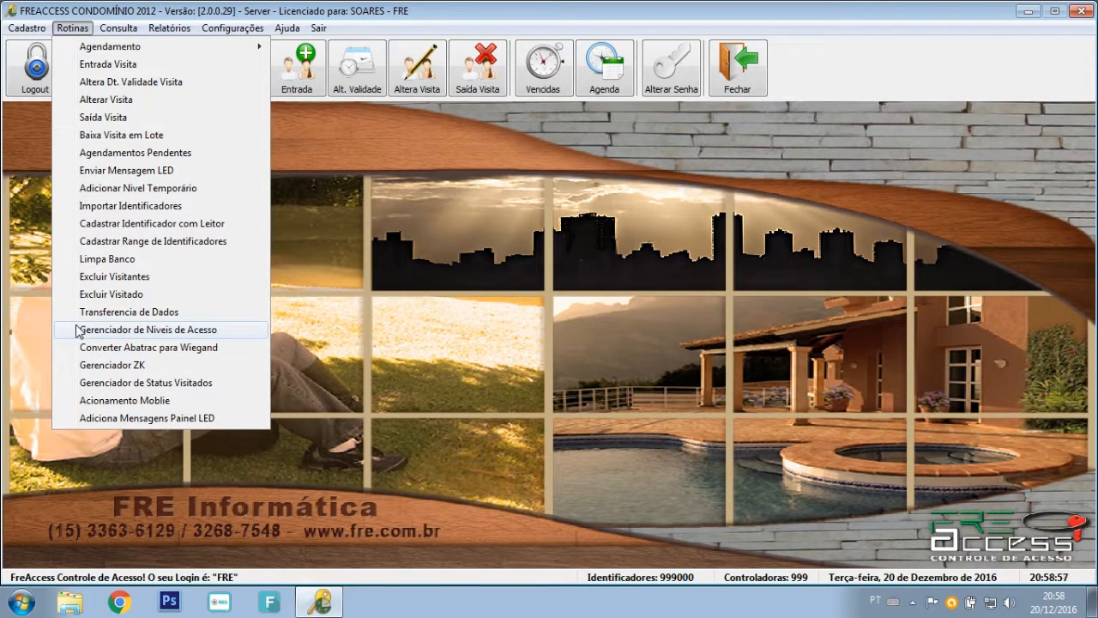
{"action": "left_click", "coordinate": [119, 329]}
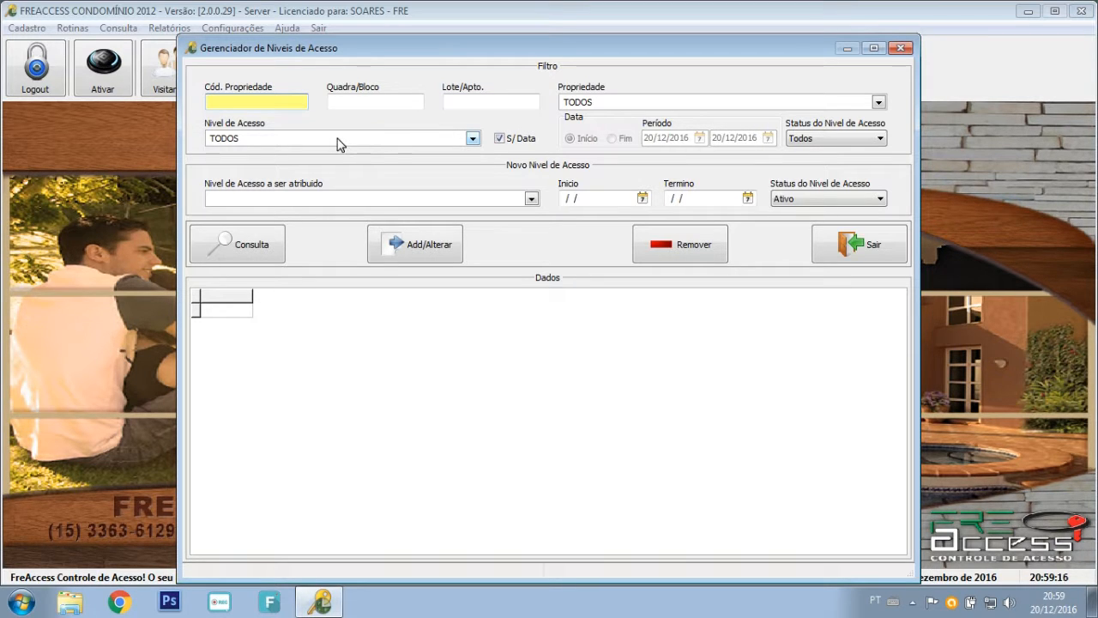
{"action": "left_click", "coordinate": [600, 106]}
{"action": "left_click", "coordinate": [571, 126]}
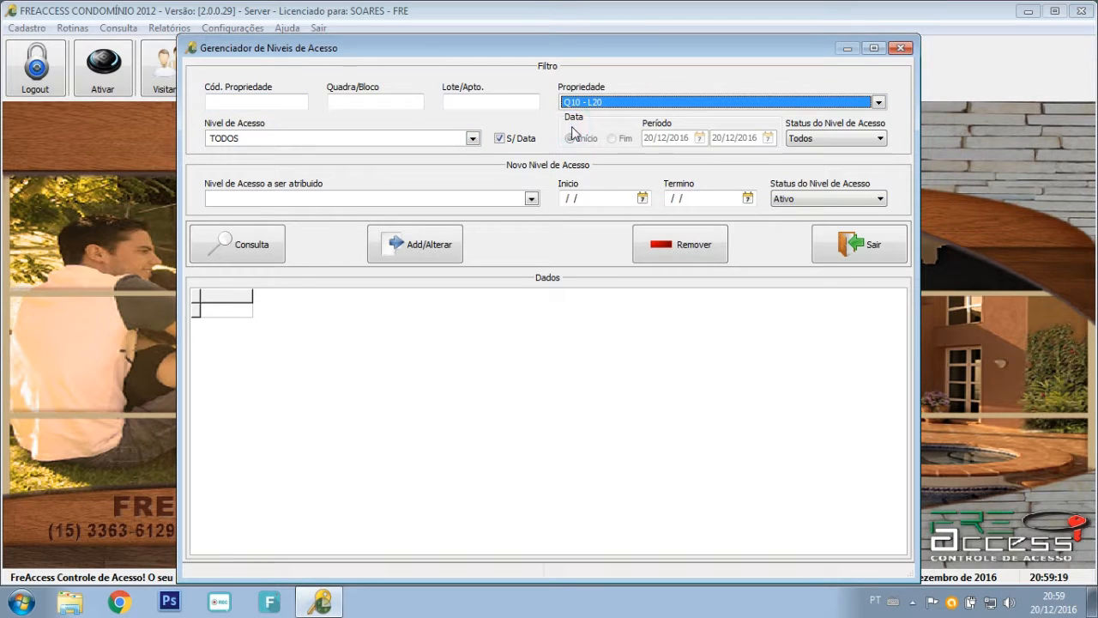
{"action": "left_click", "coordinate": [254, 244]}
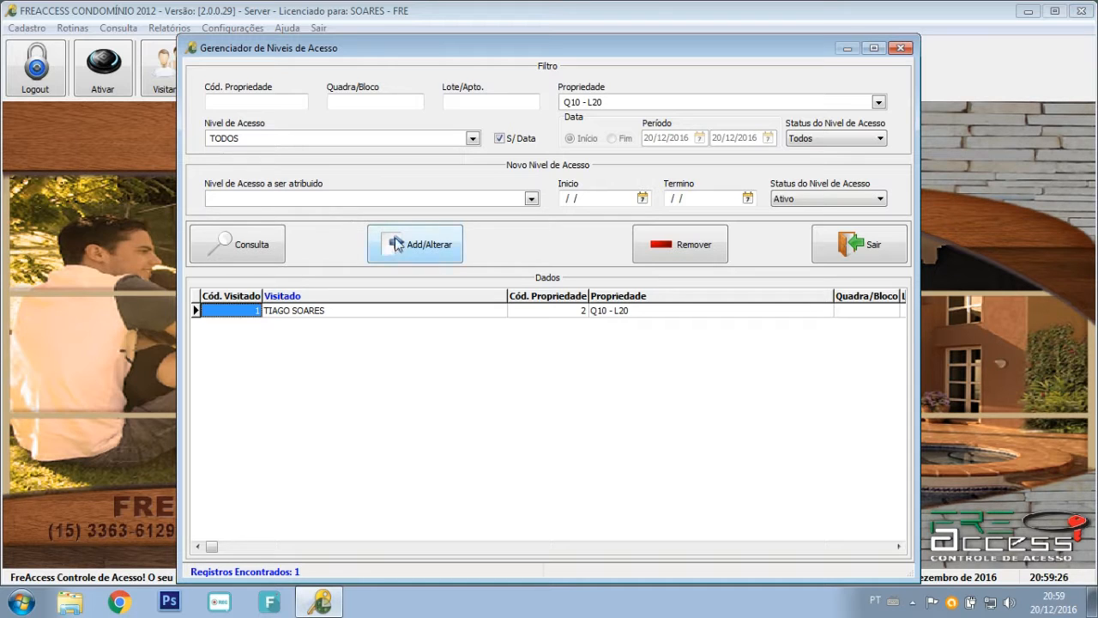
Choose PRESTADOR DE SERVIÇOS as the level to assign with Ativo status, and re-query.
{"action": "left_click", "coordinate": [251, 199]}
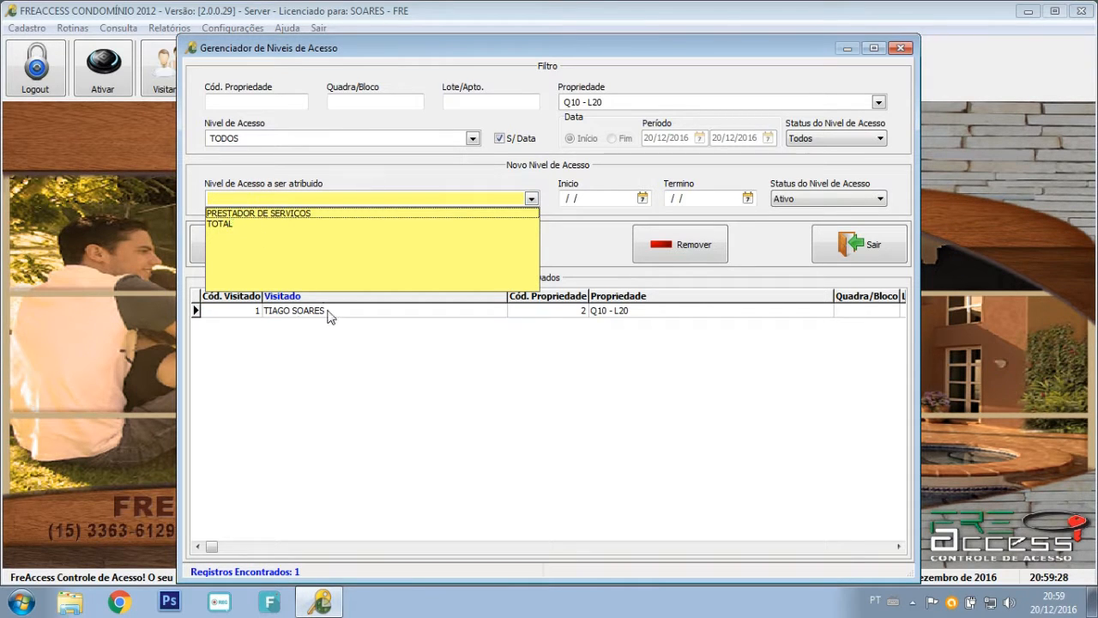
{"action": "left_click", "coordinate": [263, 213]}
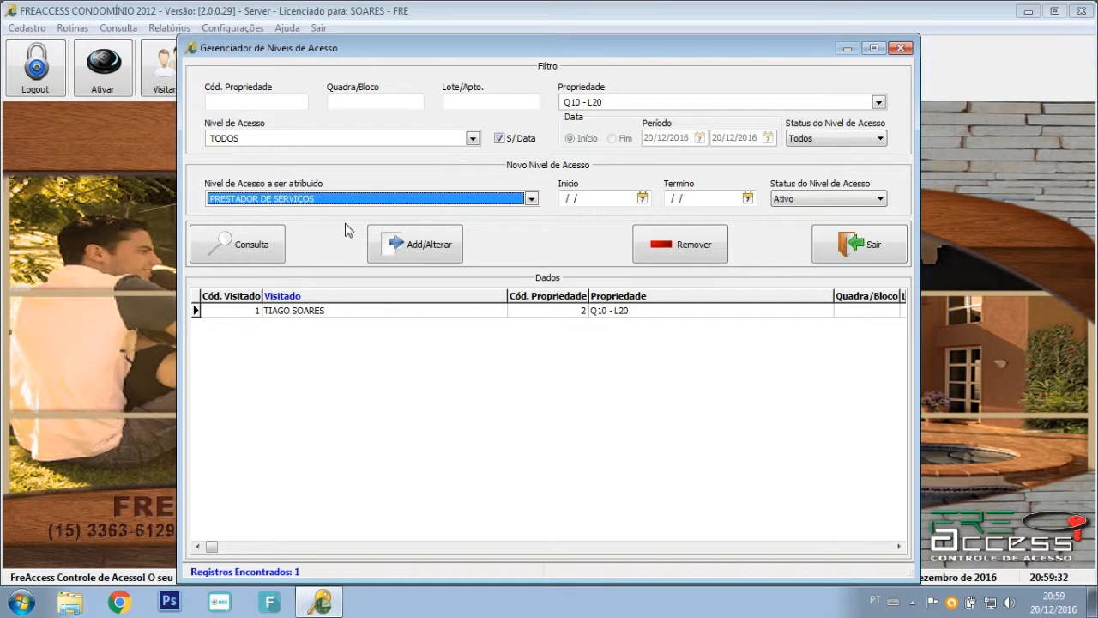
{"action": "left_click", "coordinate": [596, 197]}
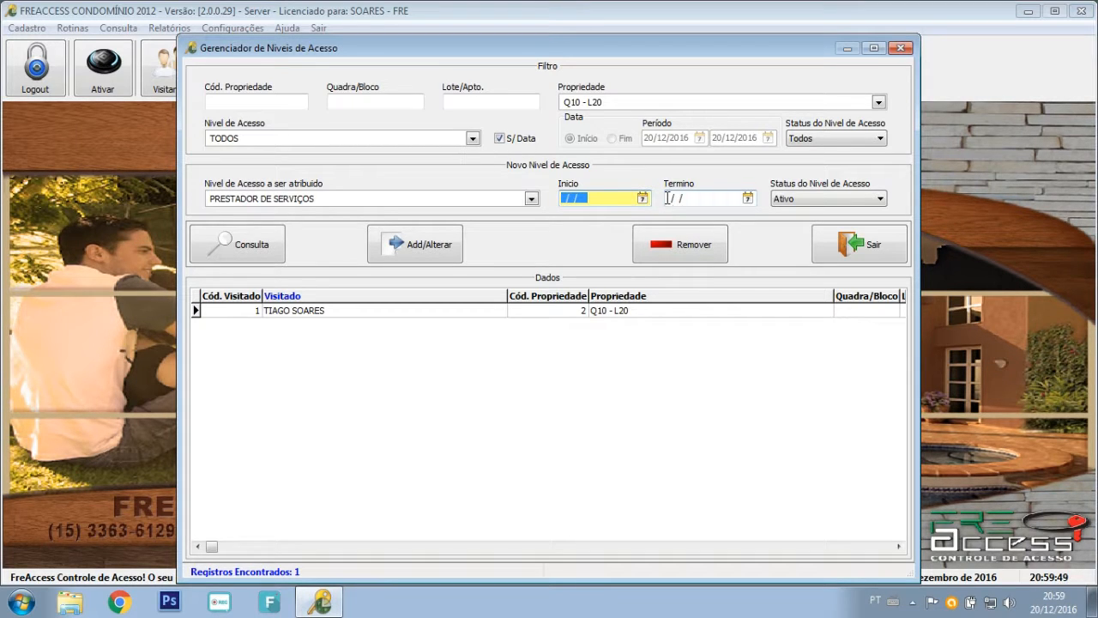
{"action": "left_click", "coordinate": [816, 198]}
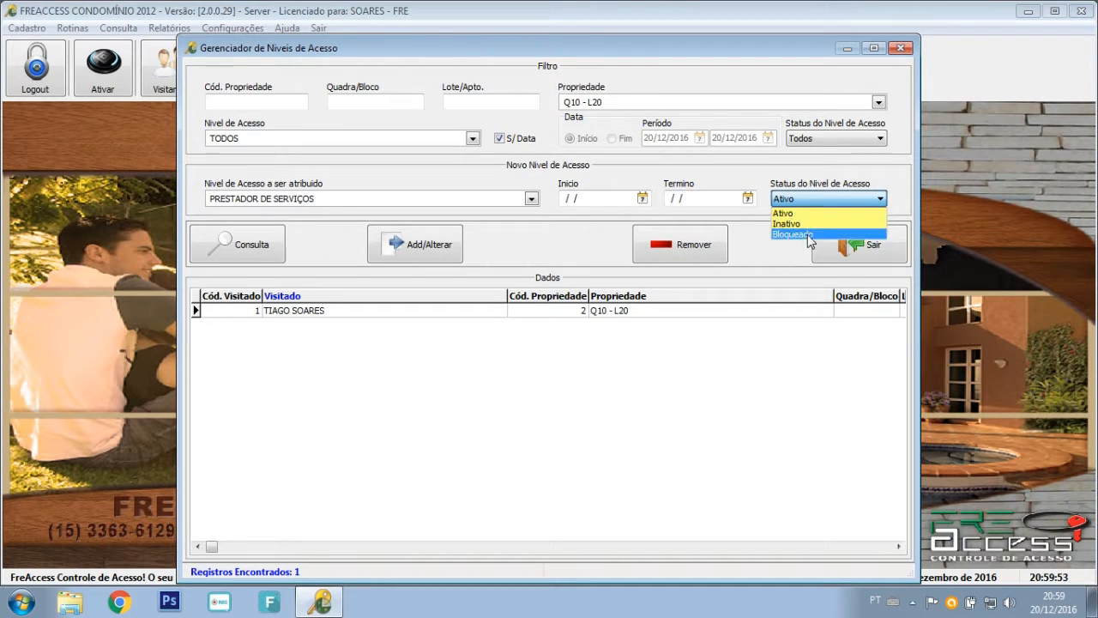
{"action": "left_click", "coordinate": [763, 199]}
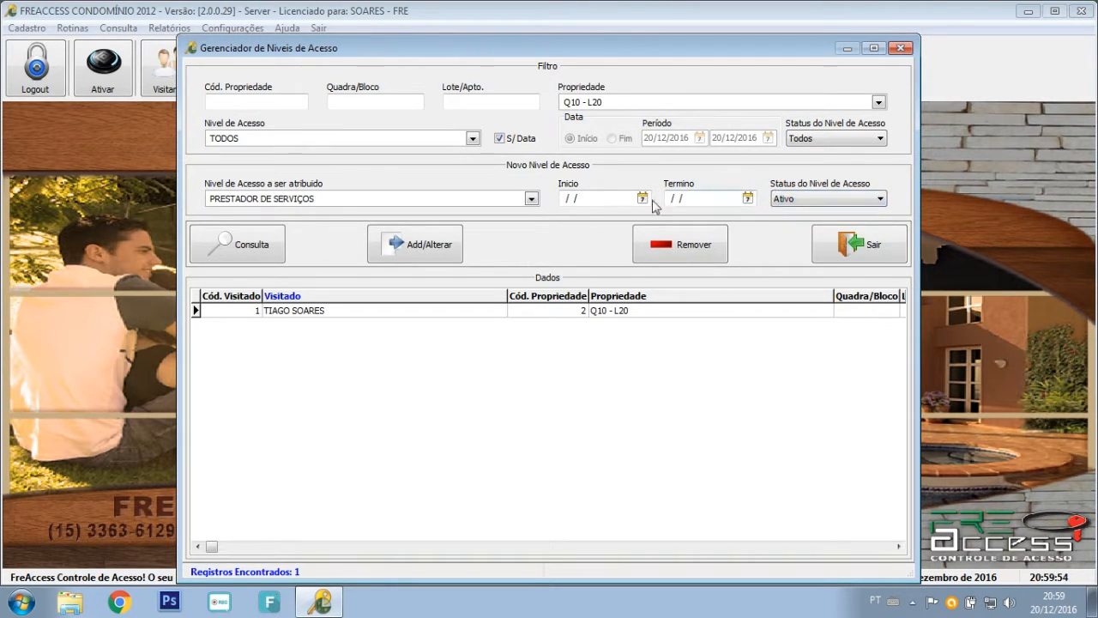
{"action": "left_click", "coordinate": [539, 242]}
{"action": "left_click", "coordinate": [264, 253]}
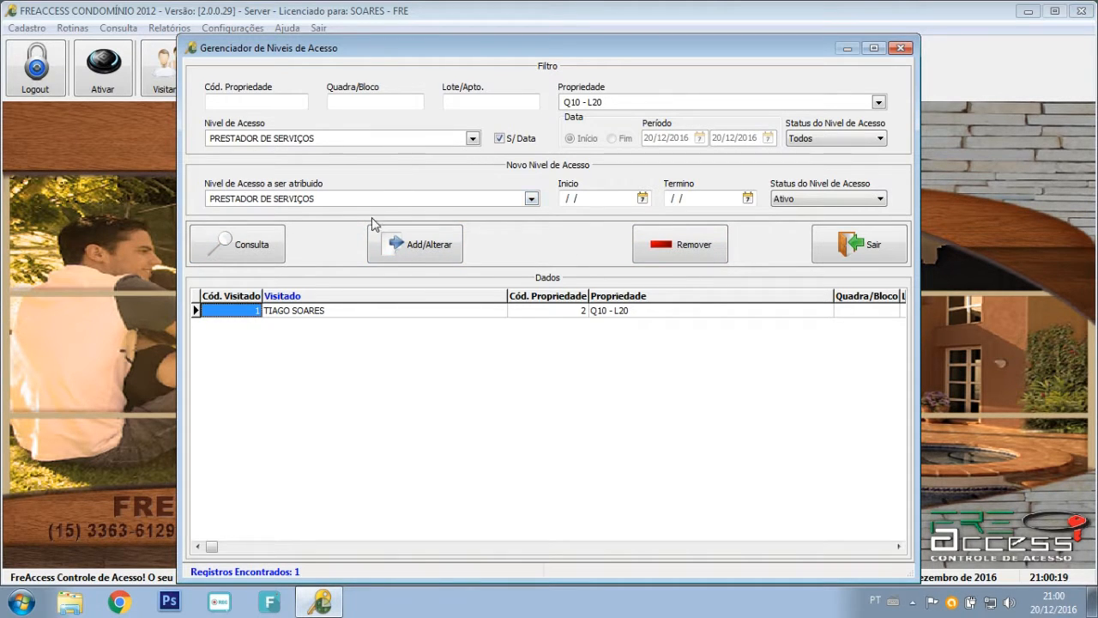
{"action": "left_click", "coordinate": [336, 198]}
{"action": "left_click", "coordinate": [338, 198]}
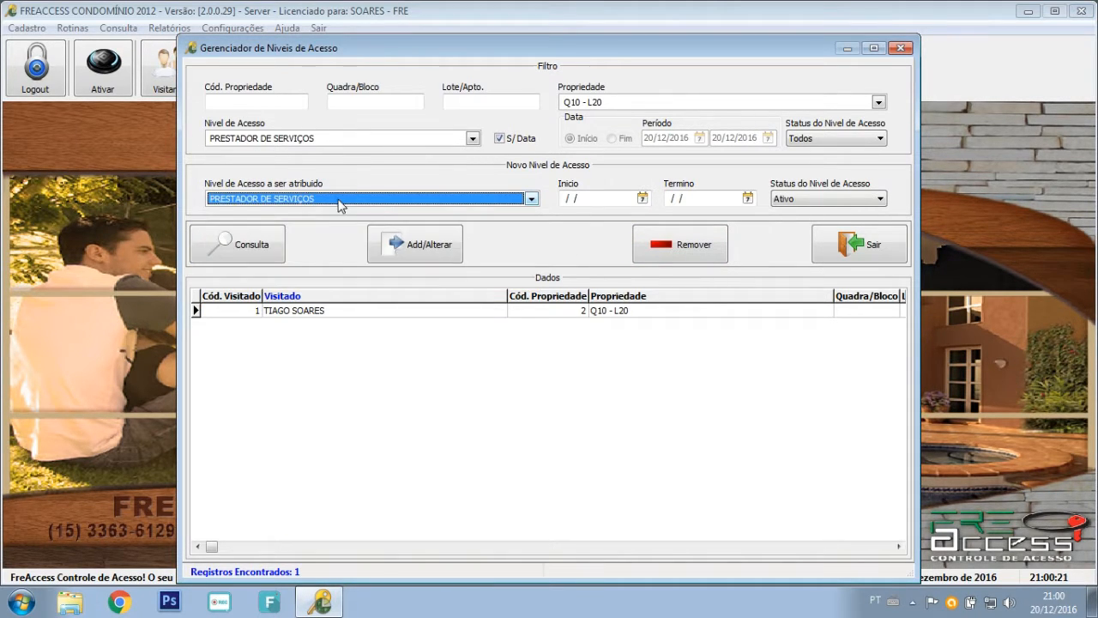
Remove PRESTADOR DE SERVIÇOS from the Q10 - L20 resident and verify no records remain.
{"action": "left_click", "coordinate": [698, 247]}
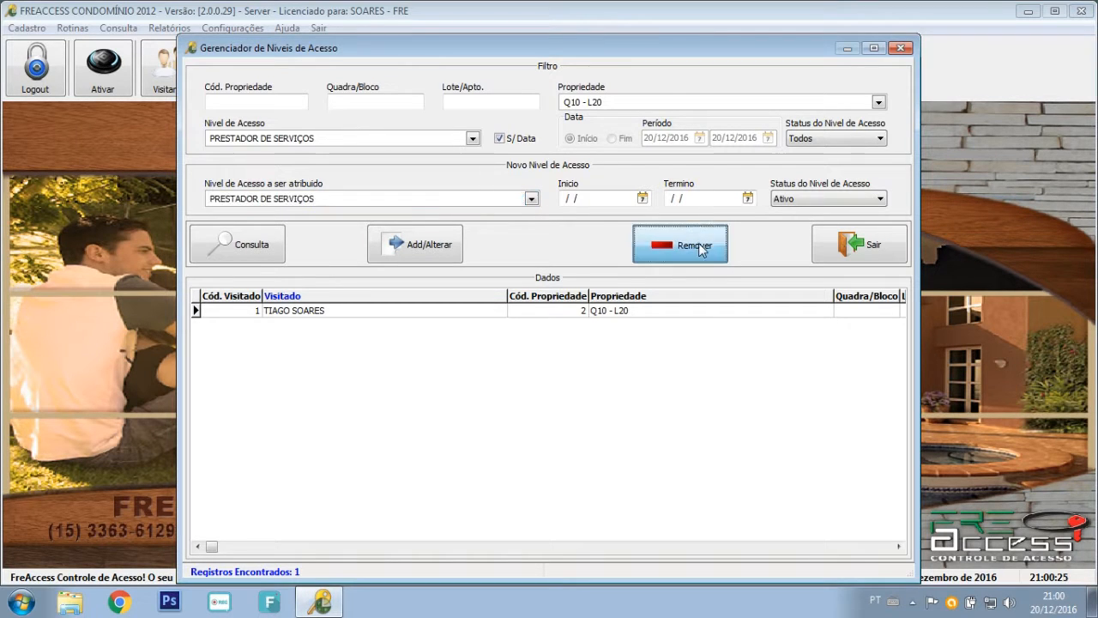
{"action": "left_click", "coordinate": [587, 355]}
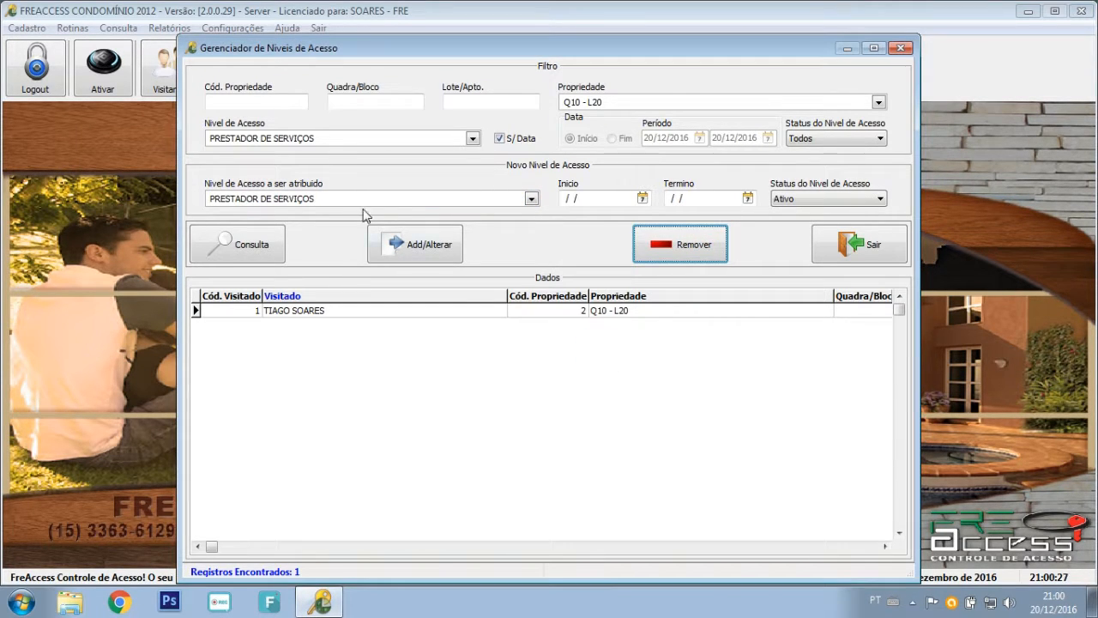
{"action": "left_click", "coordinate": [247, 247]}
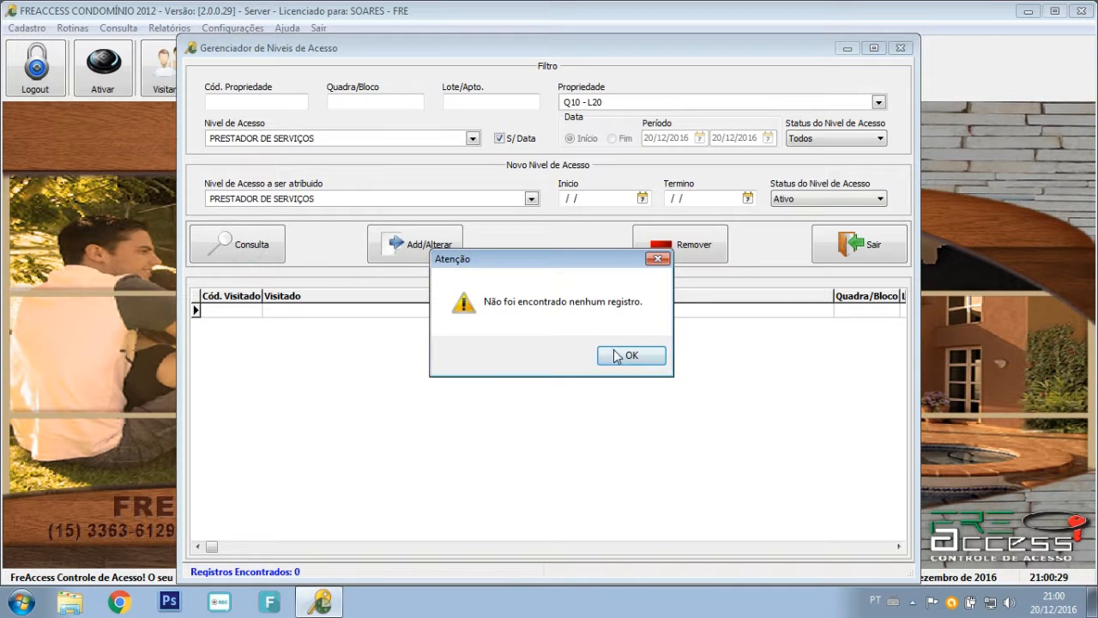
{"action": "left_click", "coordinate": [628, 355]}
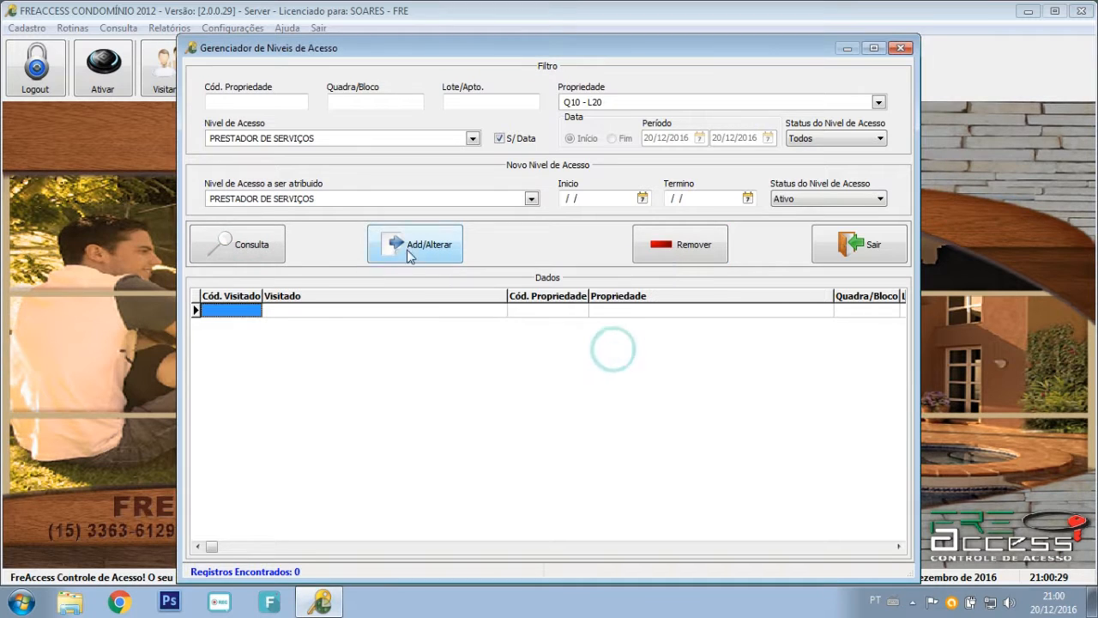
Query with the TOTAL and TODOS access-level filters, then close the access-level manager.
{"action": "left_click", "coordinate": [292, 142]}
{"action": "left_click", "coordinate": [283, 151]}
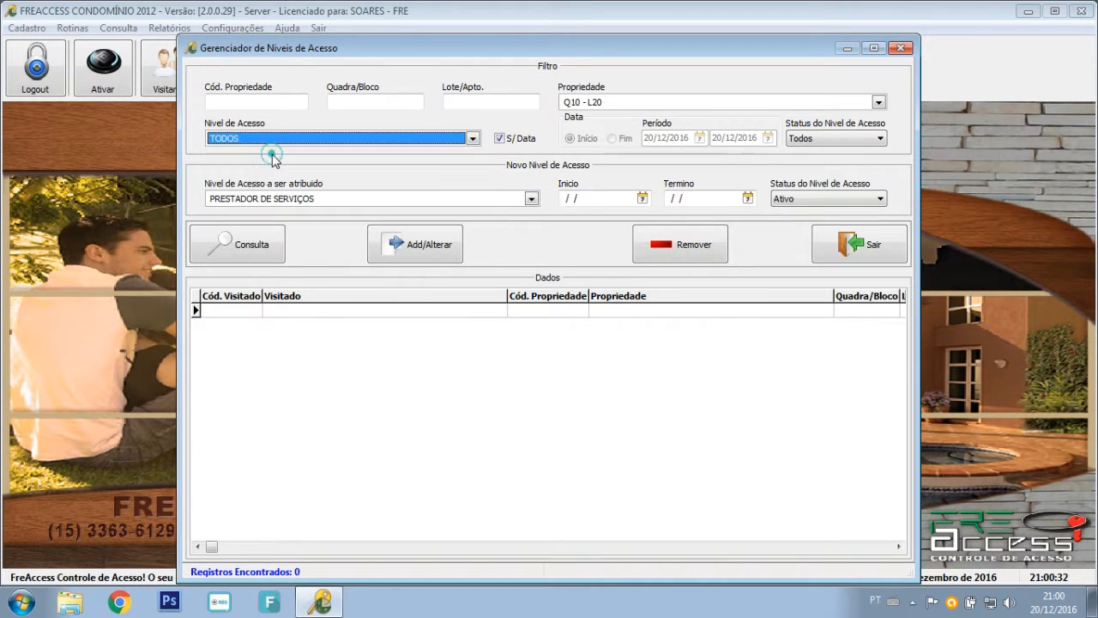
{"action": "left_click", "coordinate": [283, 139]}
{"action": "left_click", "coordinate": [247, 176]}
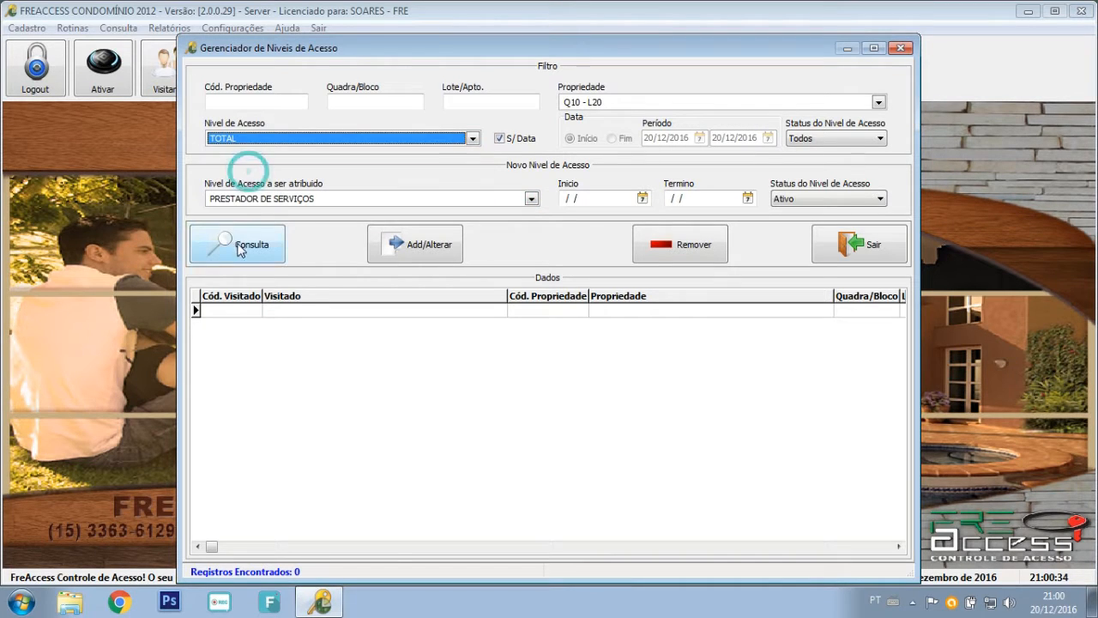
{"action": "left_click", "coordinate": [239, 240]}
{"action": "left_click", "coordinate": [250, 150]}
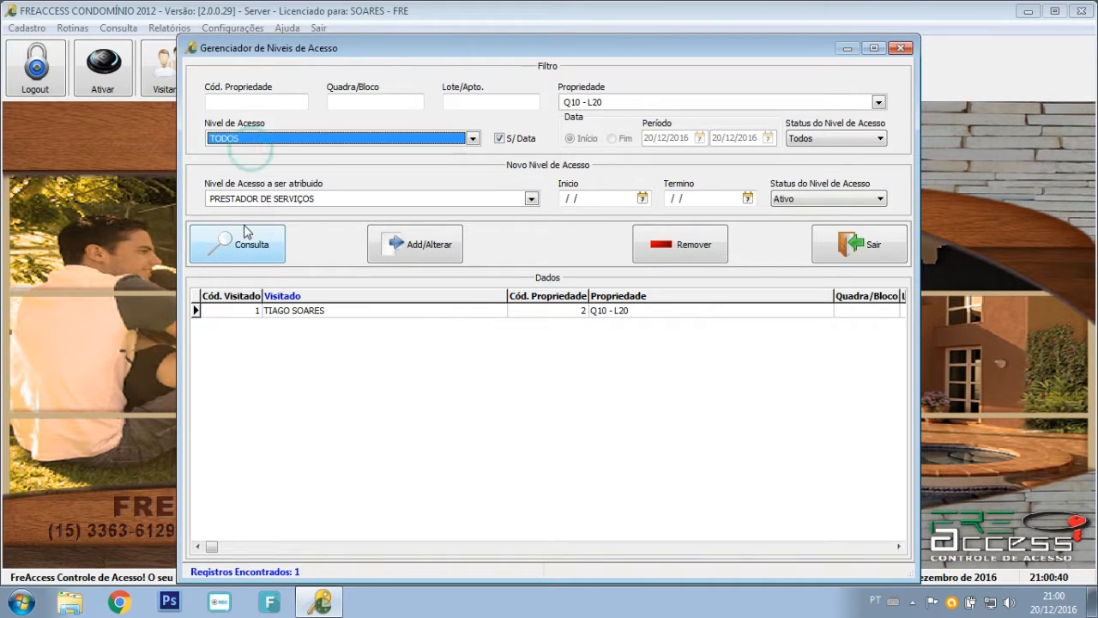
{"action": "left_click", "coordinate": [246, 245]}
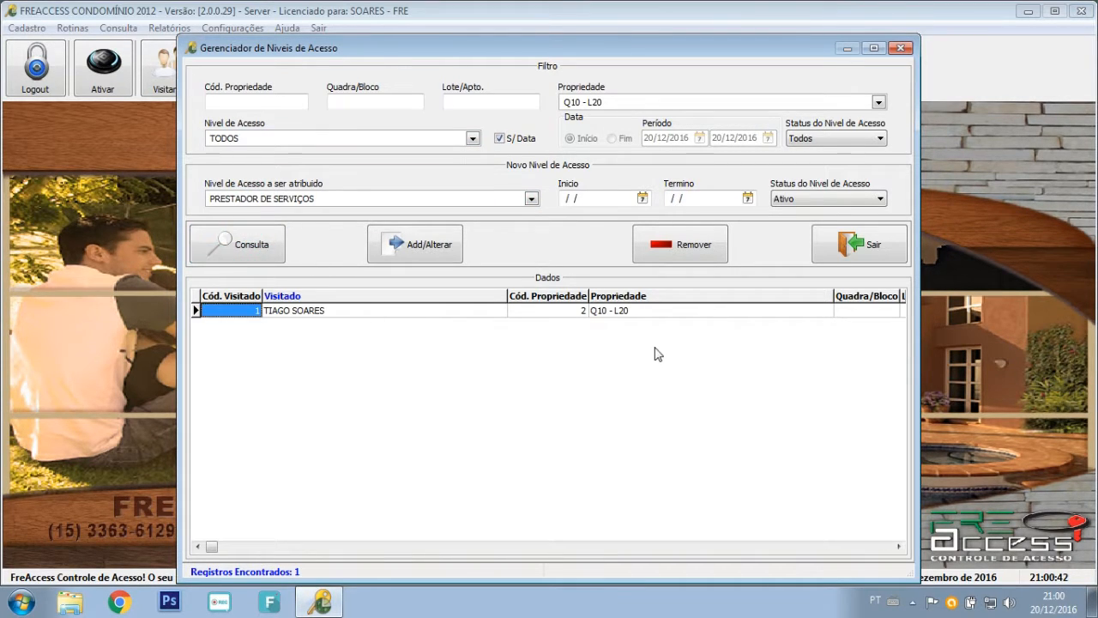
{"action": "left_click", "coordinate": [848, 244]}
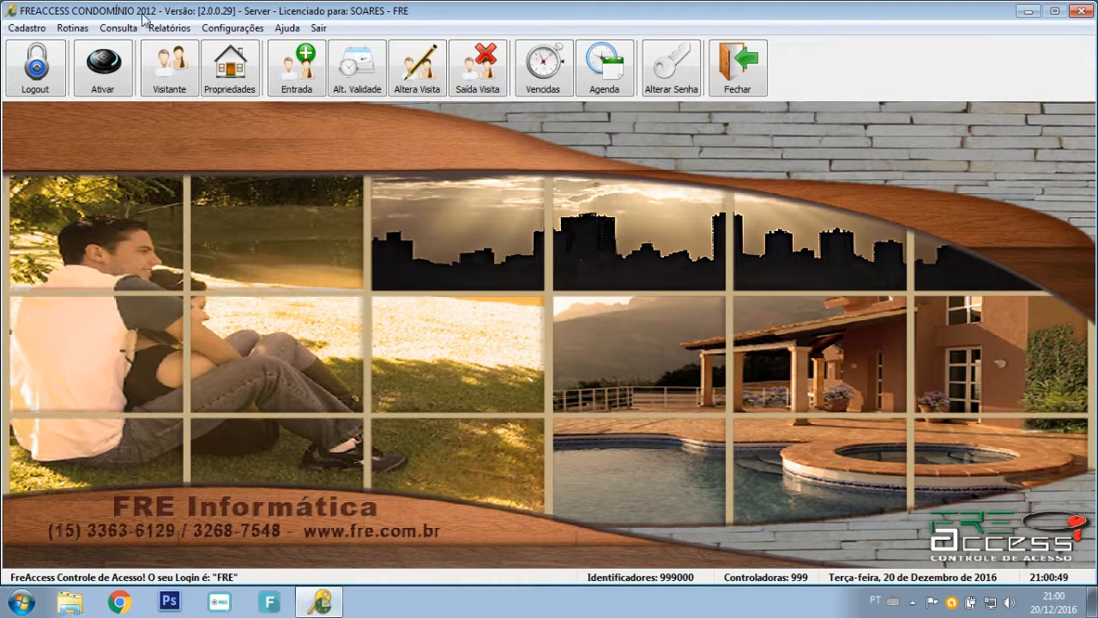
{"action": "left_click", "coordinate": [75, 29]}
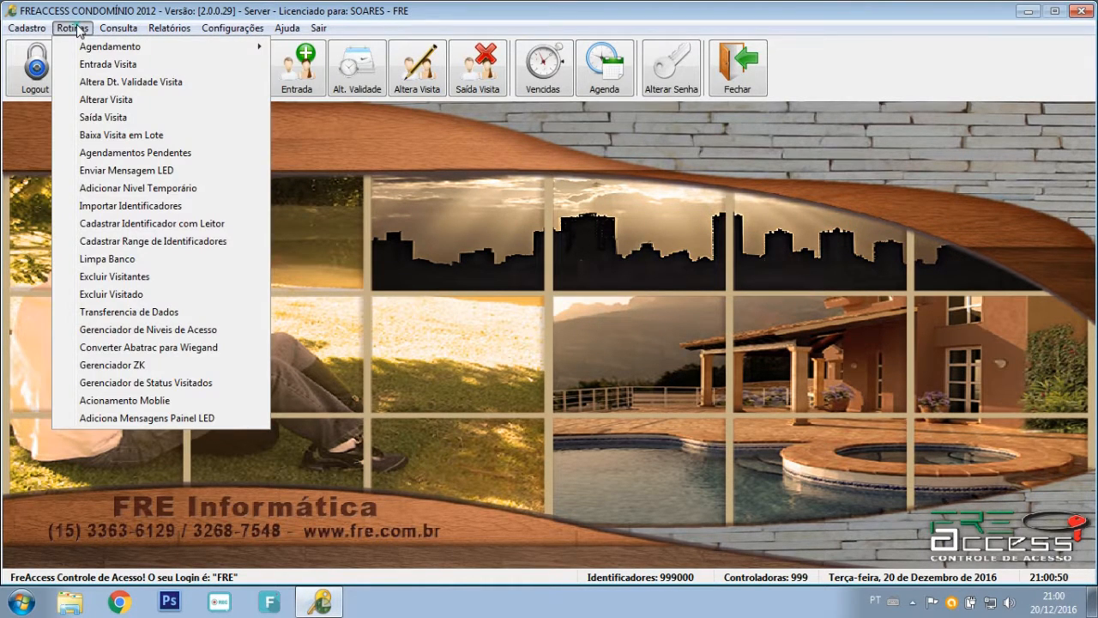
In Gerenciador de Status Visitados, list residents Sem Acessos, declining an Ativo change.
{"action": "left_click", "coordinate": [159, 383]}
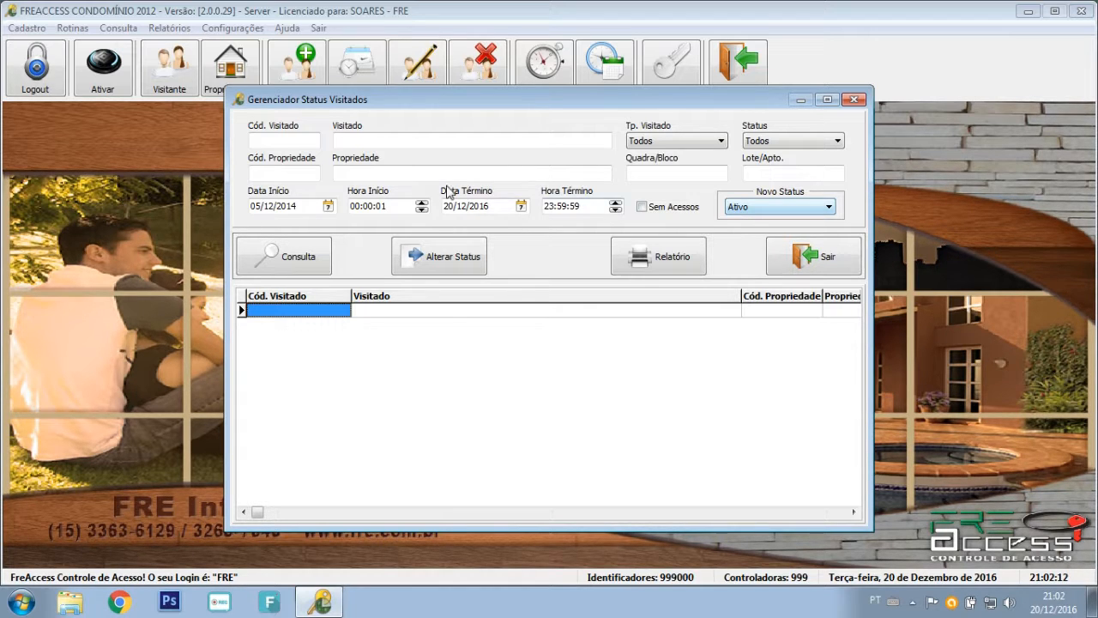
{"action": "left_click", "coordinate": [642, 206]}
{"action": "left_click", "coordinate": [313, 259]}
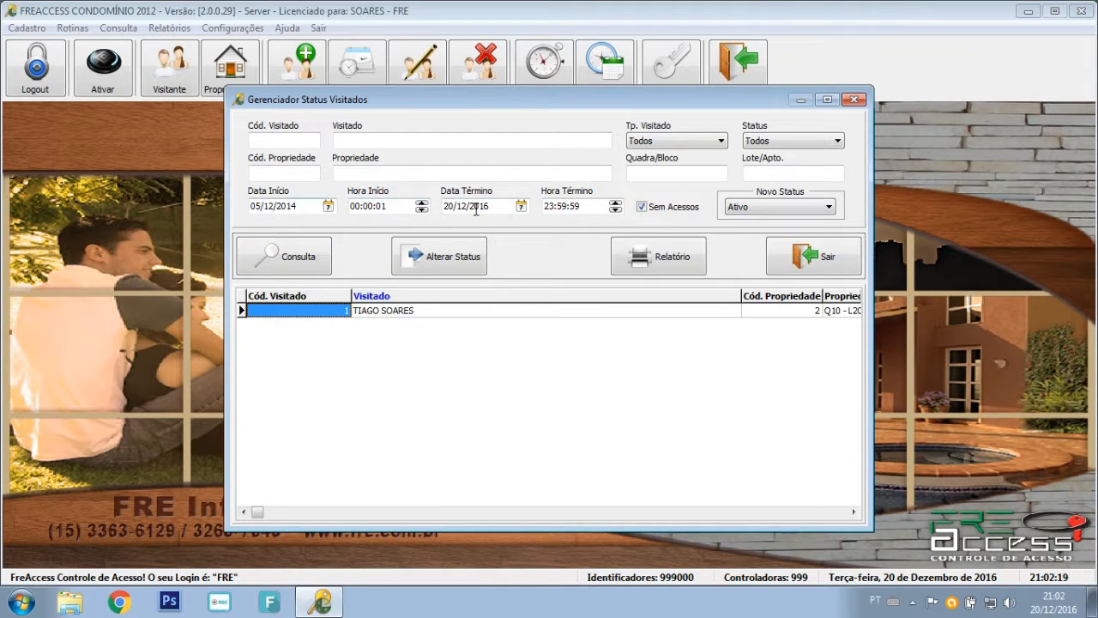
{"action": "left_click", "coordinate": [803, 207]}
{"action": "left_click", "coordinate": [761, 207]}
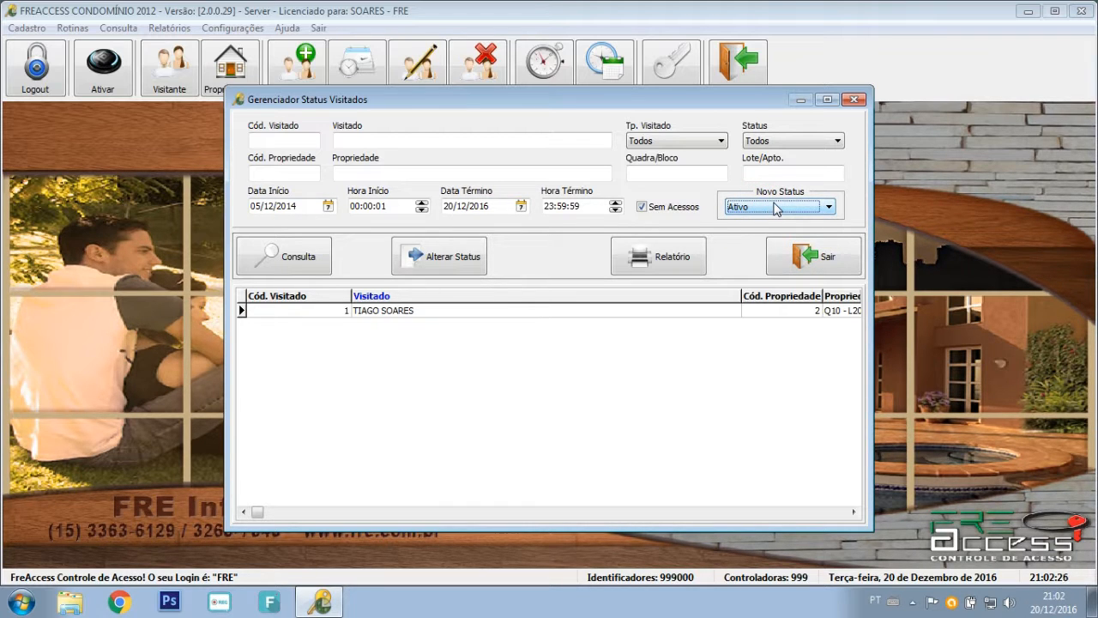
{"action": "left_click", "coordinate": [434, 263]}
{"action": "left_click", "coordinate": [623, 355]}
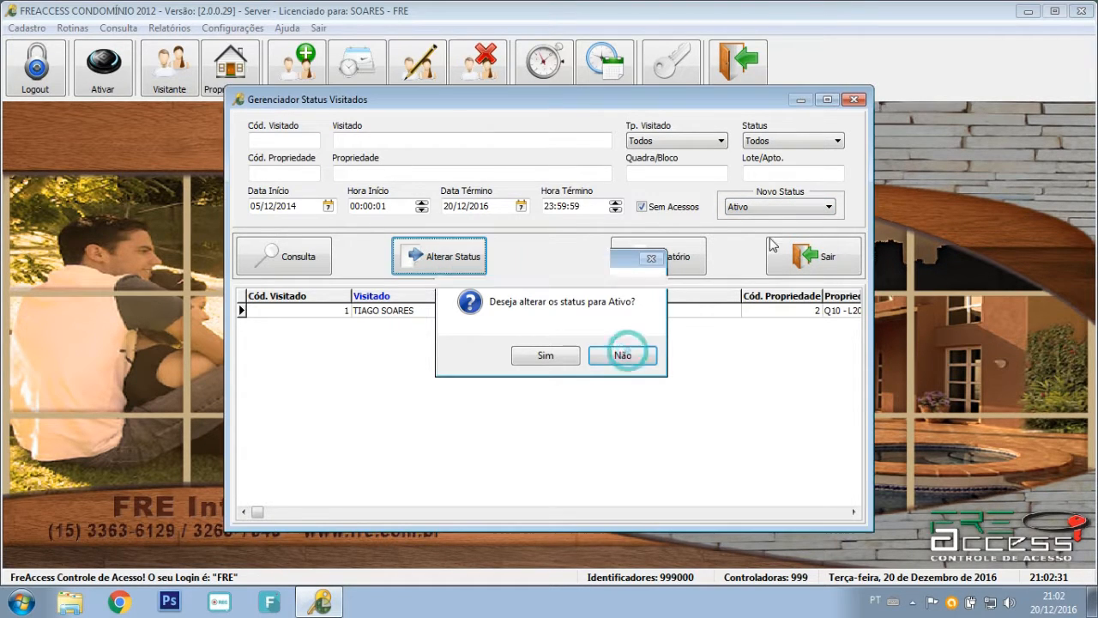
Switch the listed resident to Inativo and back to Ativo, then generate the Relatório.
{"action": "left_click", "coordinate": [775, 208]}
{"action": "left_click", "coordinate": [743, 232]}
{"action": "left_click", "coordinate": [453, 262]}
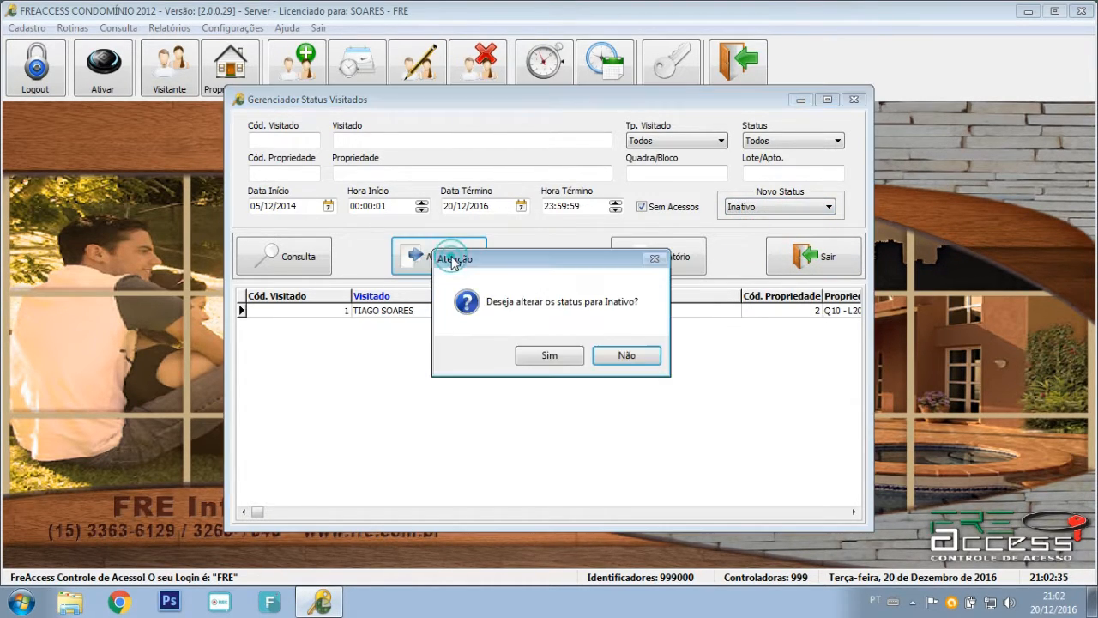
{"action": "left_click", "coordinate": [550, 357]}
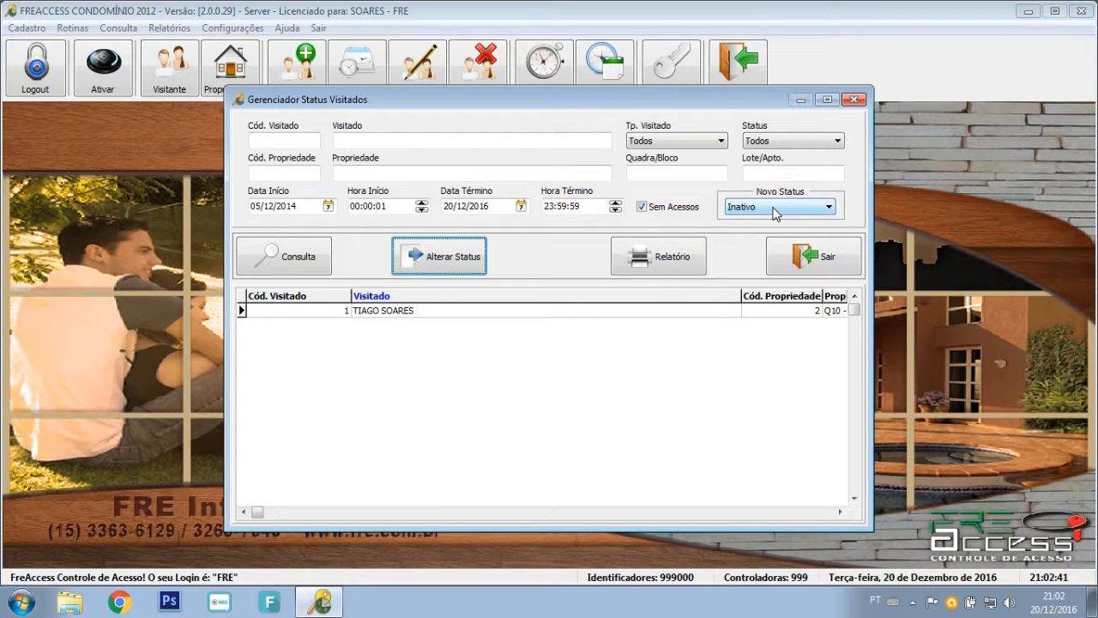
{"action": "left_click", "coordinate": [761, 208]}
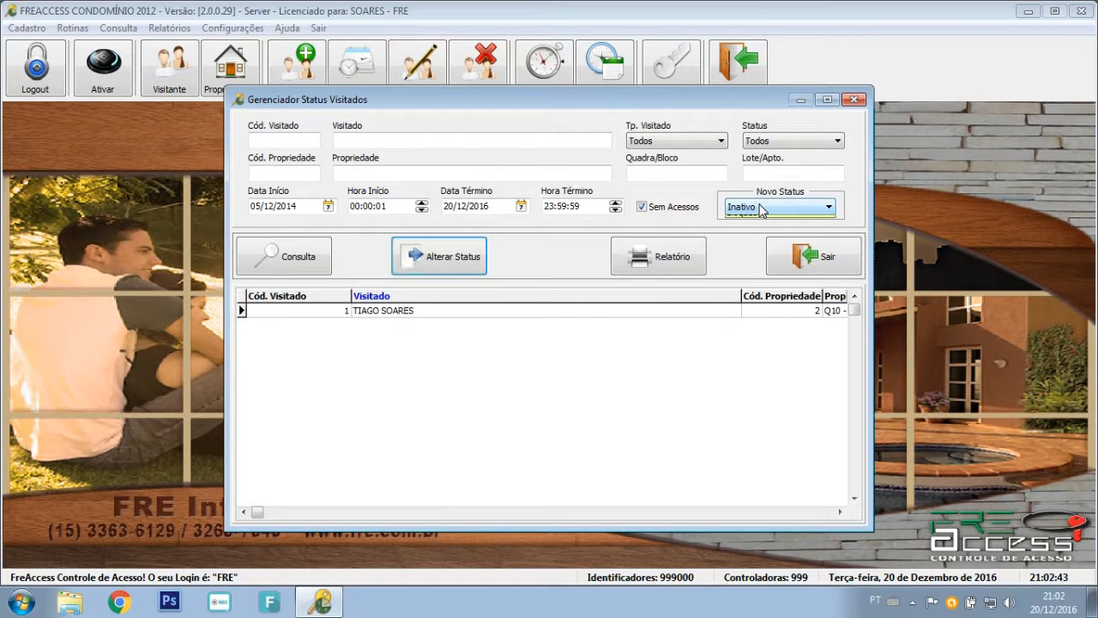
{"action": "left_click", "coordinate": [747, 221]}
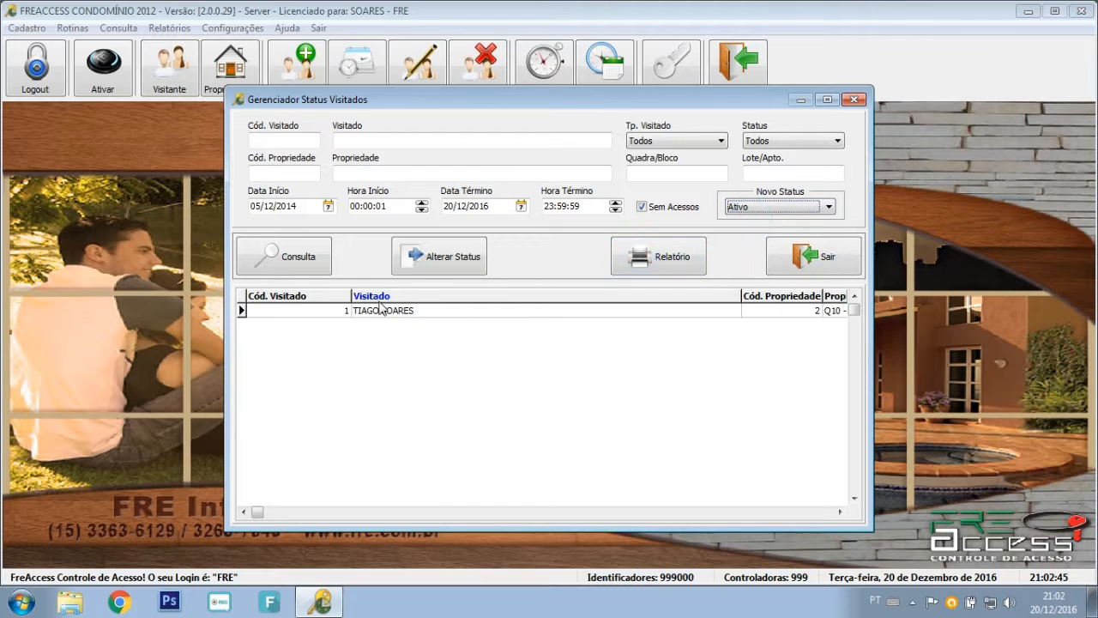
{"action": "left_click", "coordinate": [437, 259]}
{"action": "left_click", "coordinate": [552, 358]}
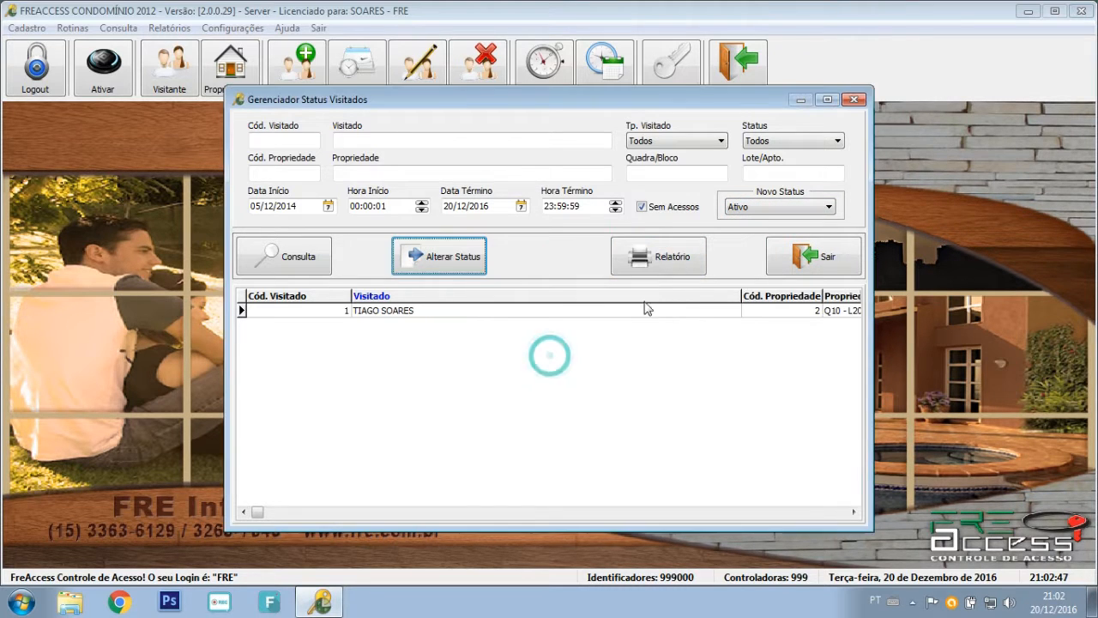
{"action": "left_click", "coordinate": [668, 260]}
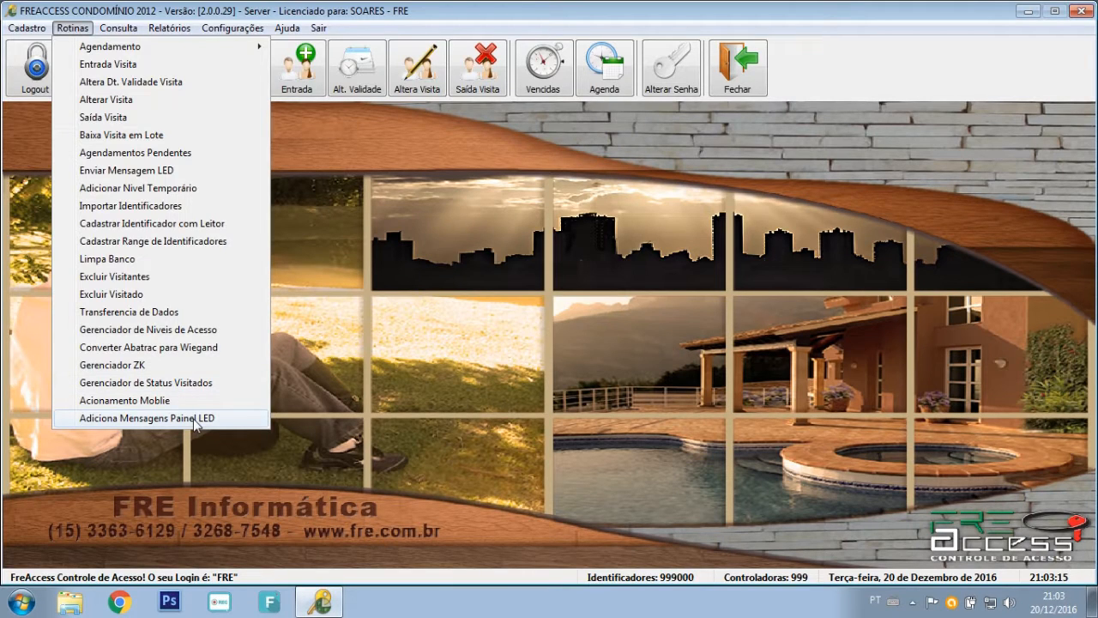
Open Rotinas > Adiciona Mensagens Painel LED after closing the report.
{"action": "left_click", "coordinate": [197, 419]}
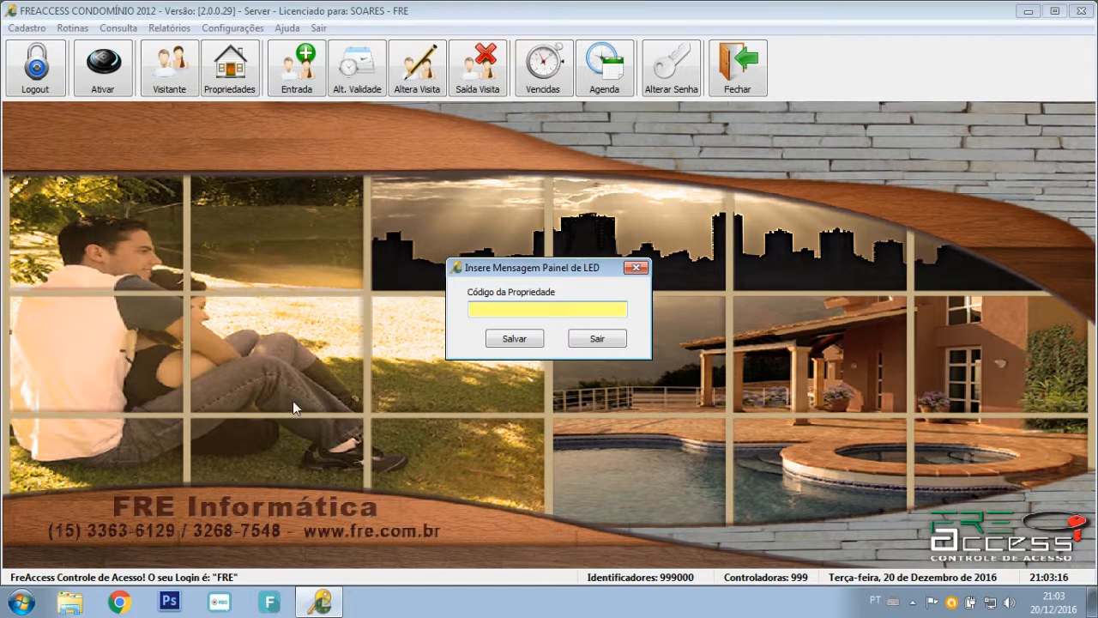
Save the LED panel message for property code 1 and close the entry.
{"action": "left_click", "coordinate": [505, 312]}
{"action": "type", "text": "1"}
{"action": "left_click", "coordinate": [514, 340]}
{"action": "left_click", "coordinate": [596, 340]}
Load the stored CORRESPONDENCIA message in Cadastro de Mensagens, then close the register.
{"action": "left_click", "coordinate": [26, 27]}
{"action": "left_click", "coordinate": [81, 382]}
{"action": "left_click", "coordinate": [245, 207]}
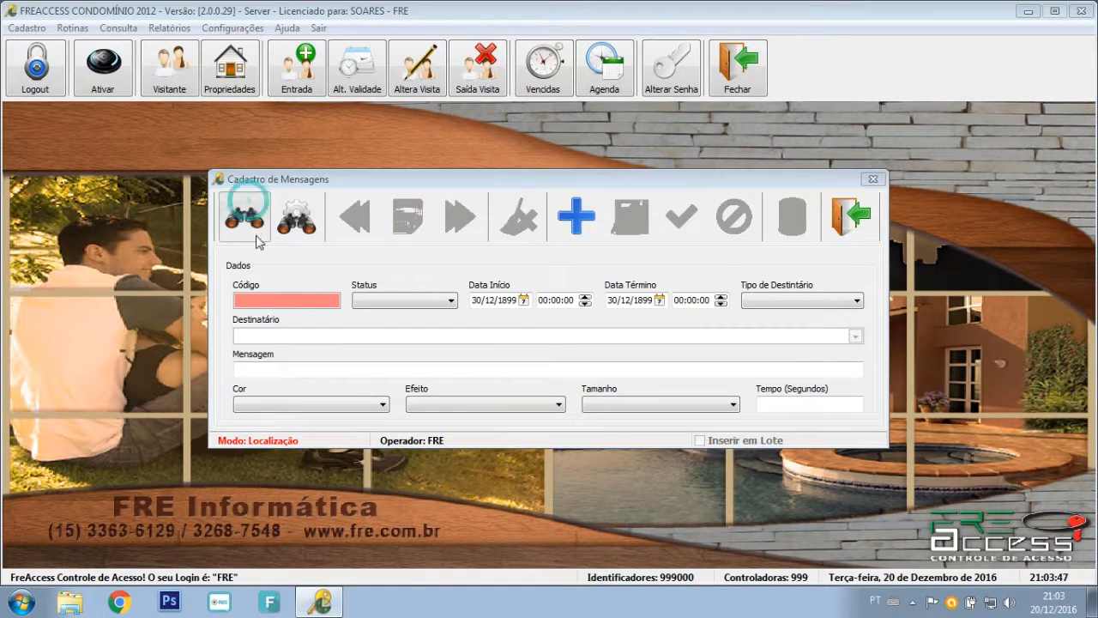
{"action": "double_click", "coordinate": [410, 255]}
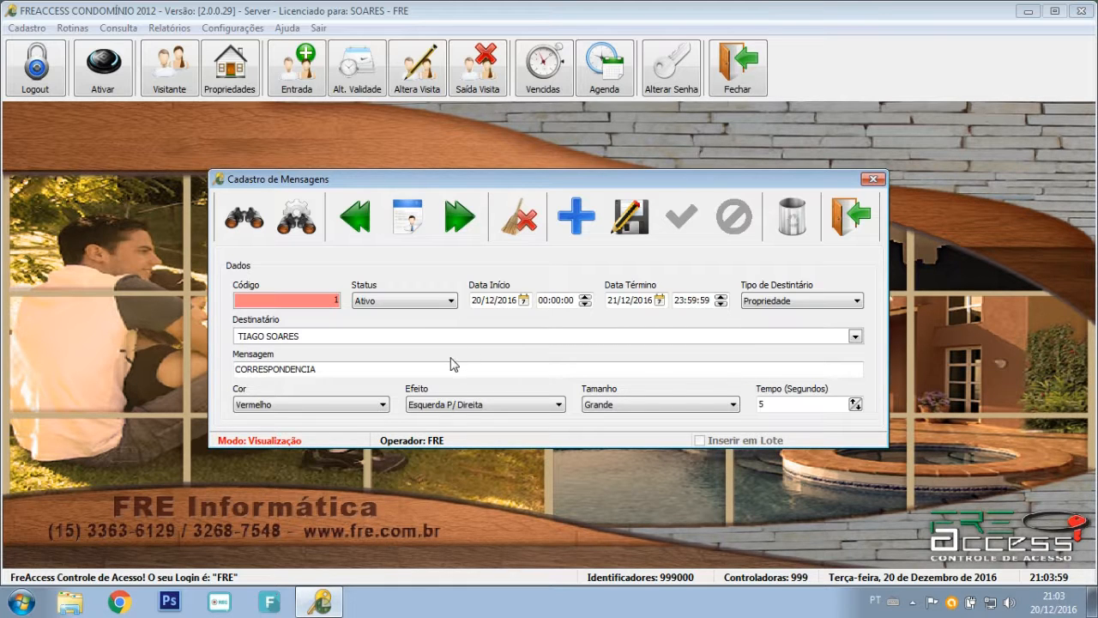
{"action": "left_click", "coordinate": [845, 220]}
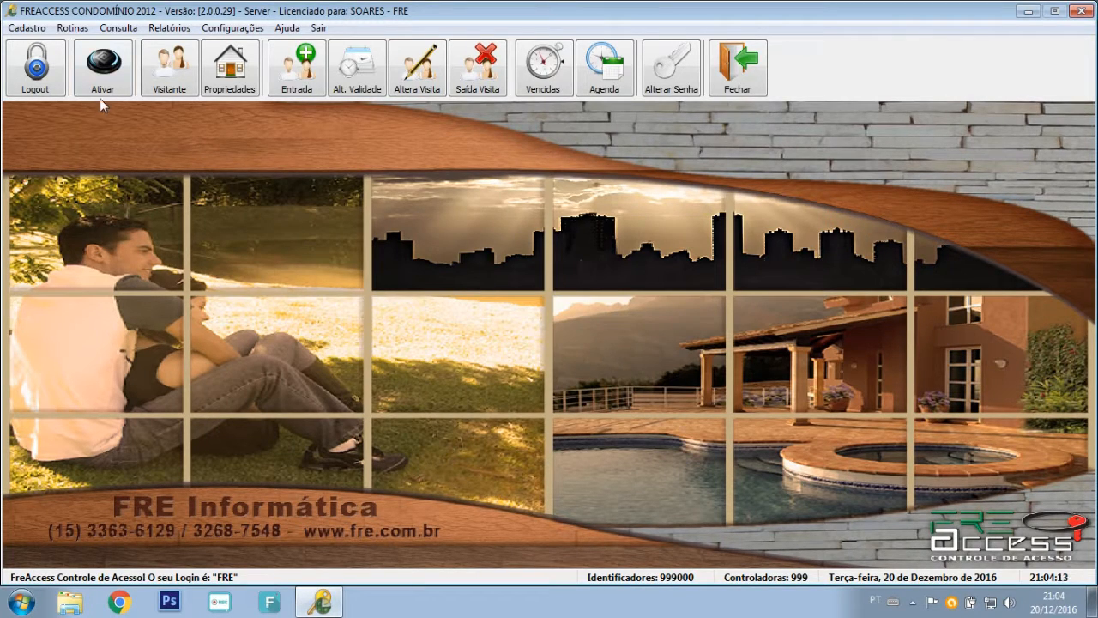